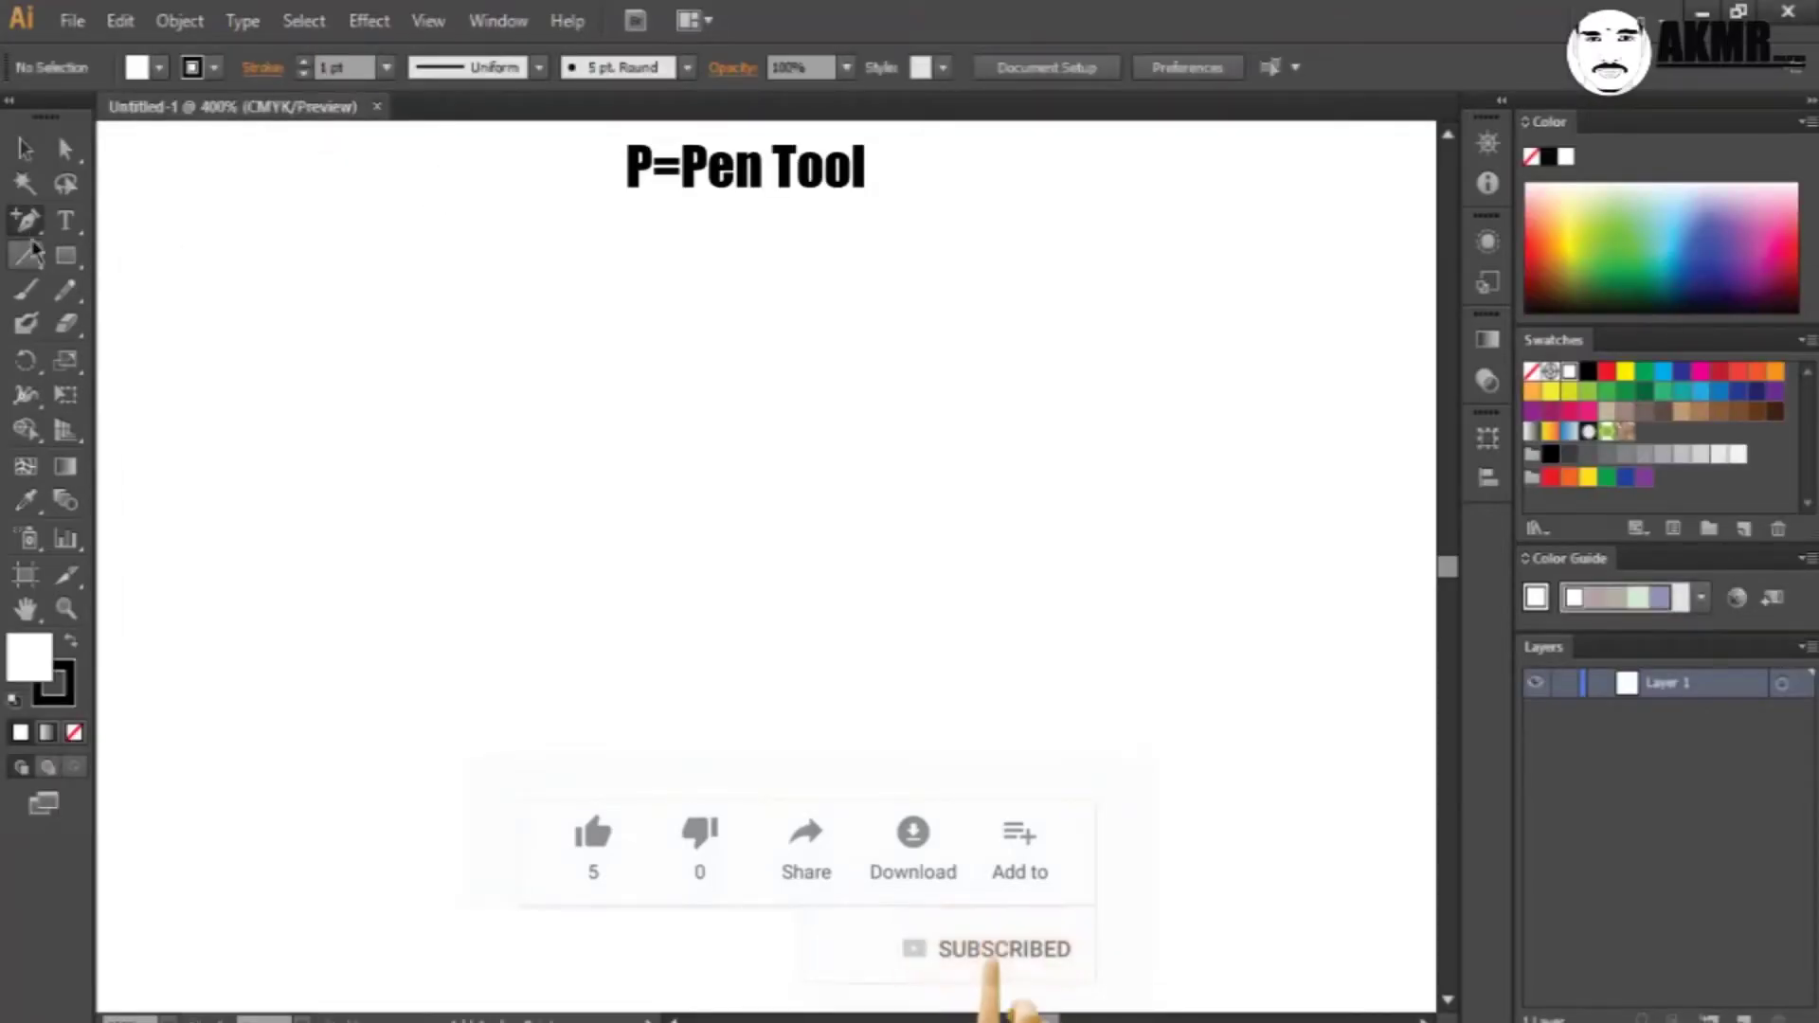
- Zoom in on the blank 7 x 5 inch artboard
key("ctrl+plus")
- Trace the muzzle and chin of the head outline up to a sharp nose tip
left_click_drag(505, 453, 529, 437)
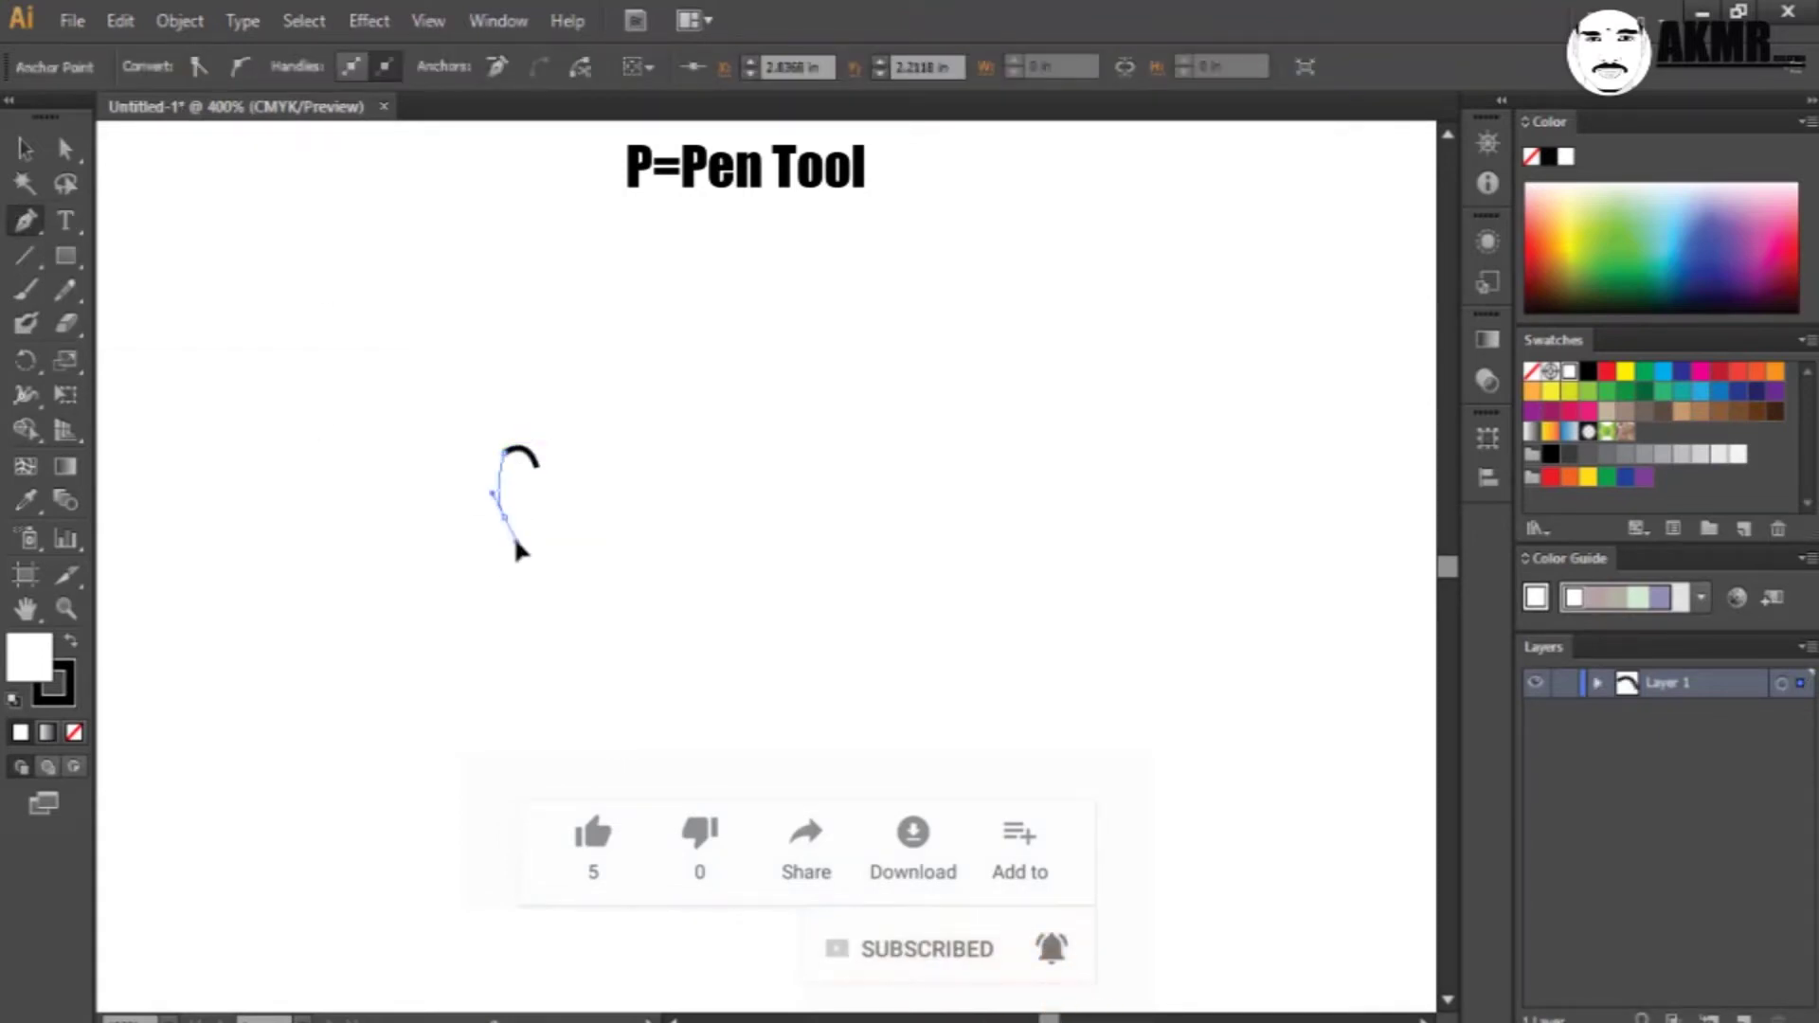
left_click_drag(504, 517, 523, 553)
left_click_drag(419, 590, 301, 559)
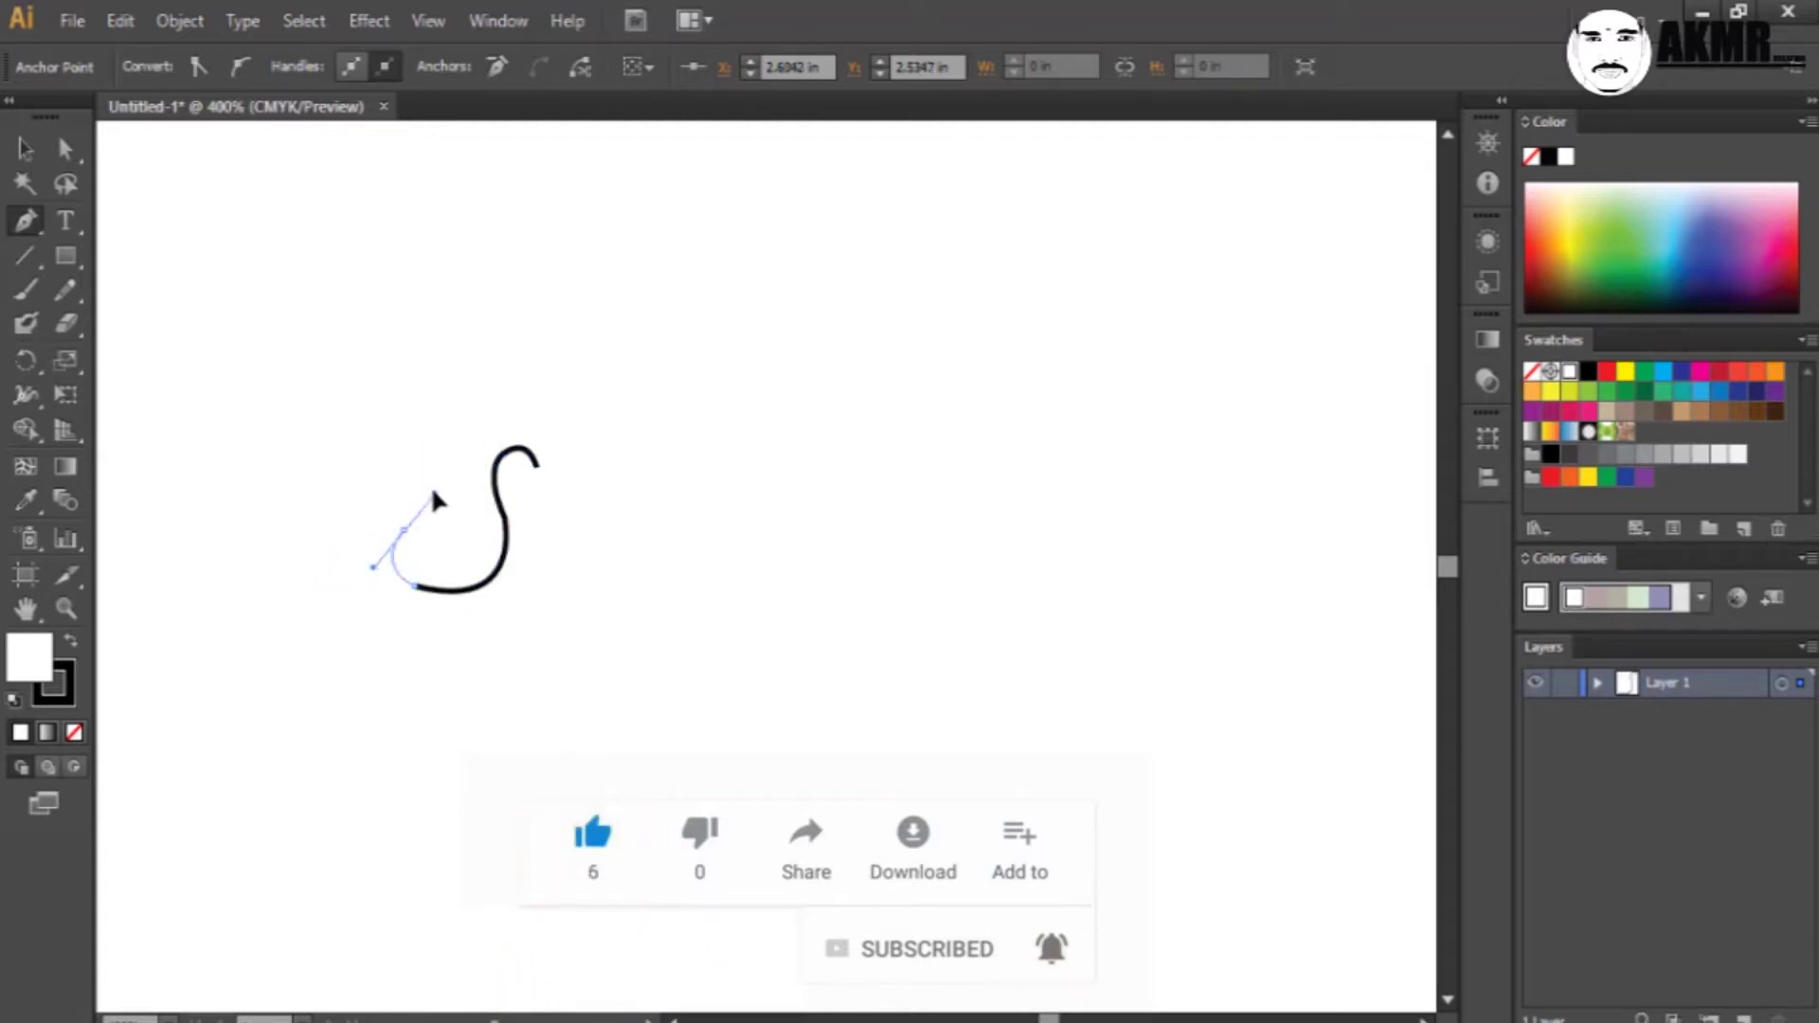
mouse_move(403, 535)
left_mouse_down()
mouse_move(424, 495)
mouse_move(366, 521)
left_mouse_up()
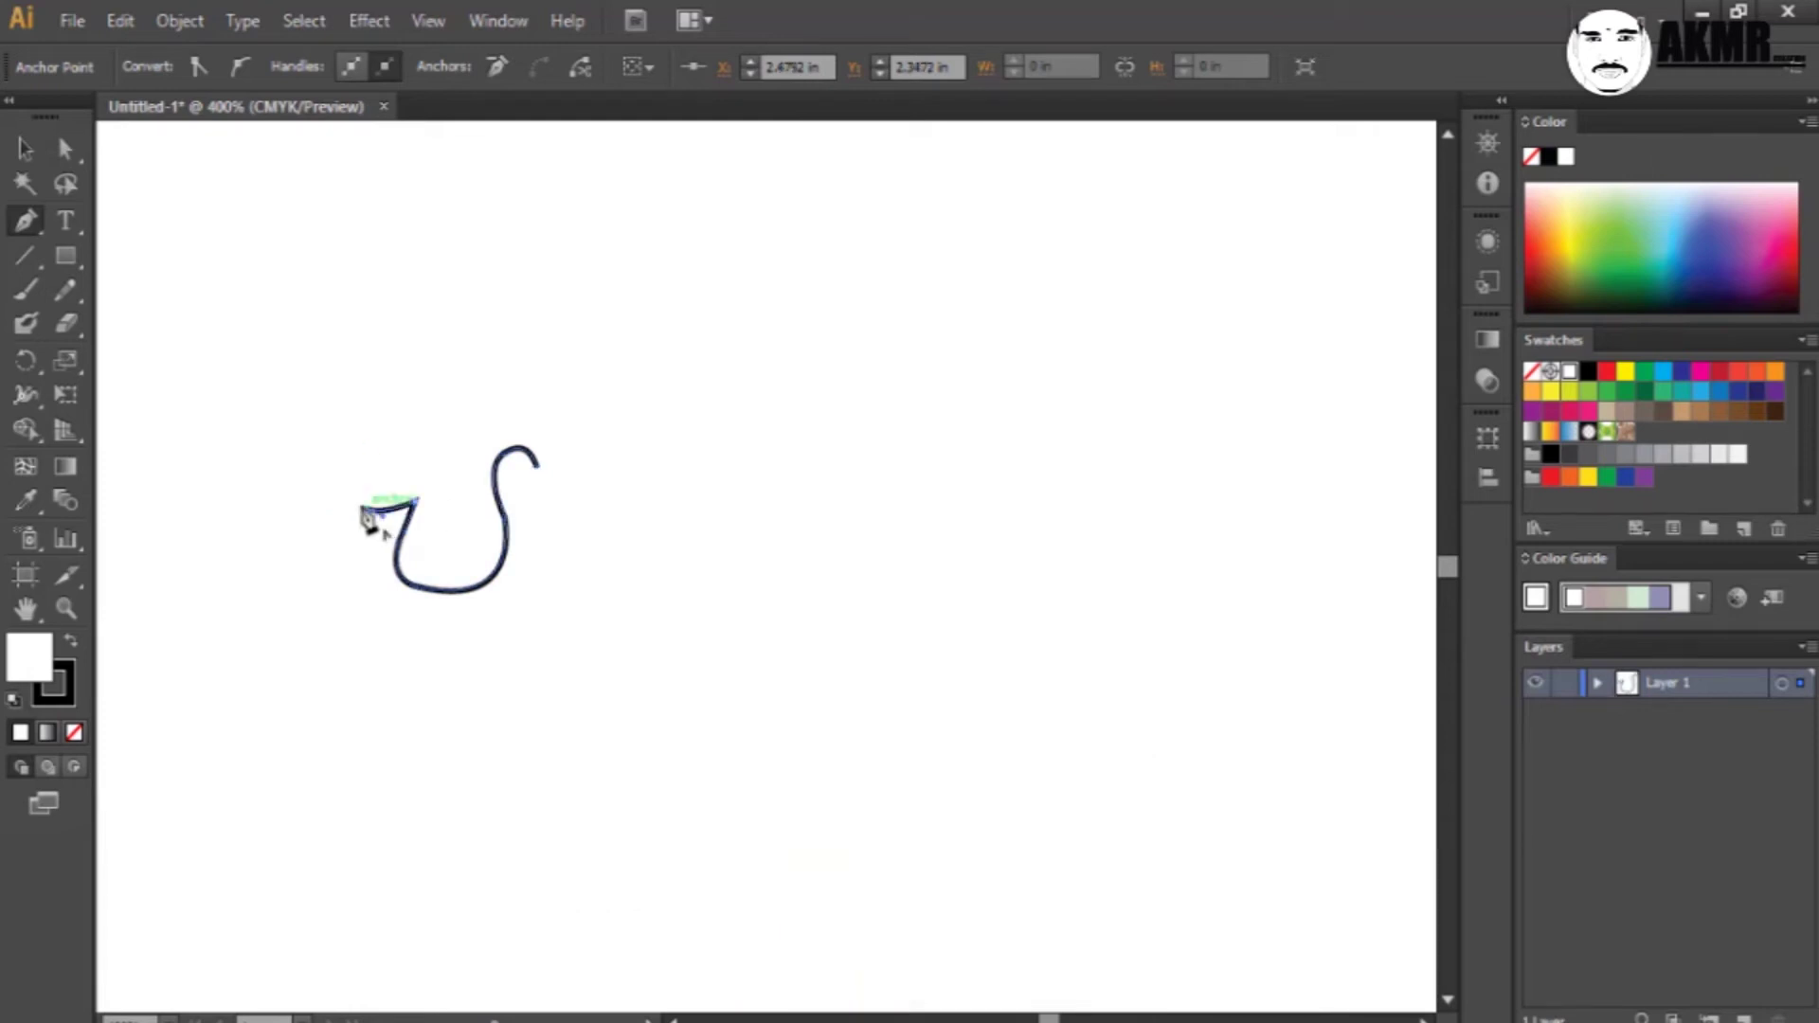
left_click(455, 294)
scroll(545, 243, "up", 3)
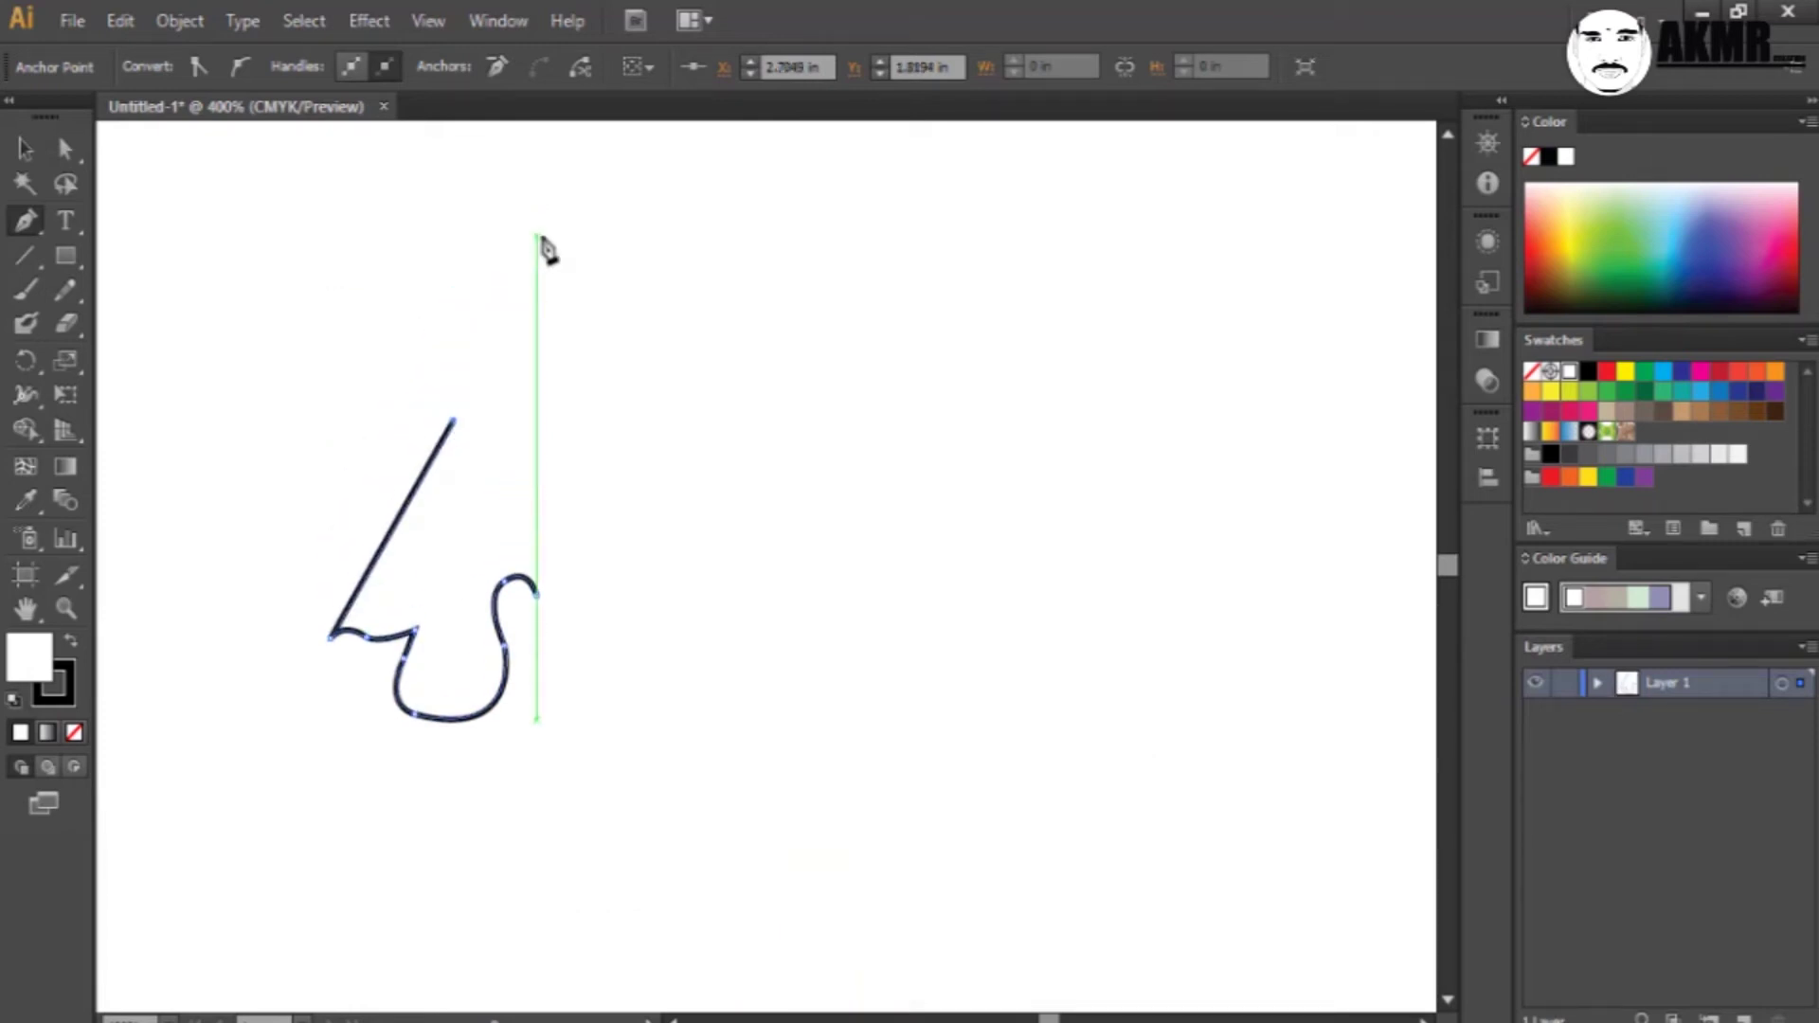
mouse_move(453, 422)
left_mouse_down()
mouse_move(502, 270)
mouse_move(677, 276)
mouse_move(580, 343)
left_mouse_up()
scroll(597, 268, "up", 2)
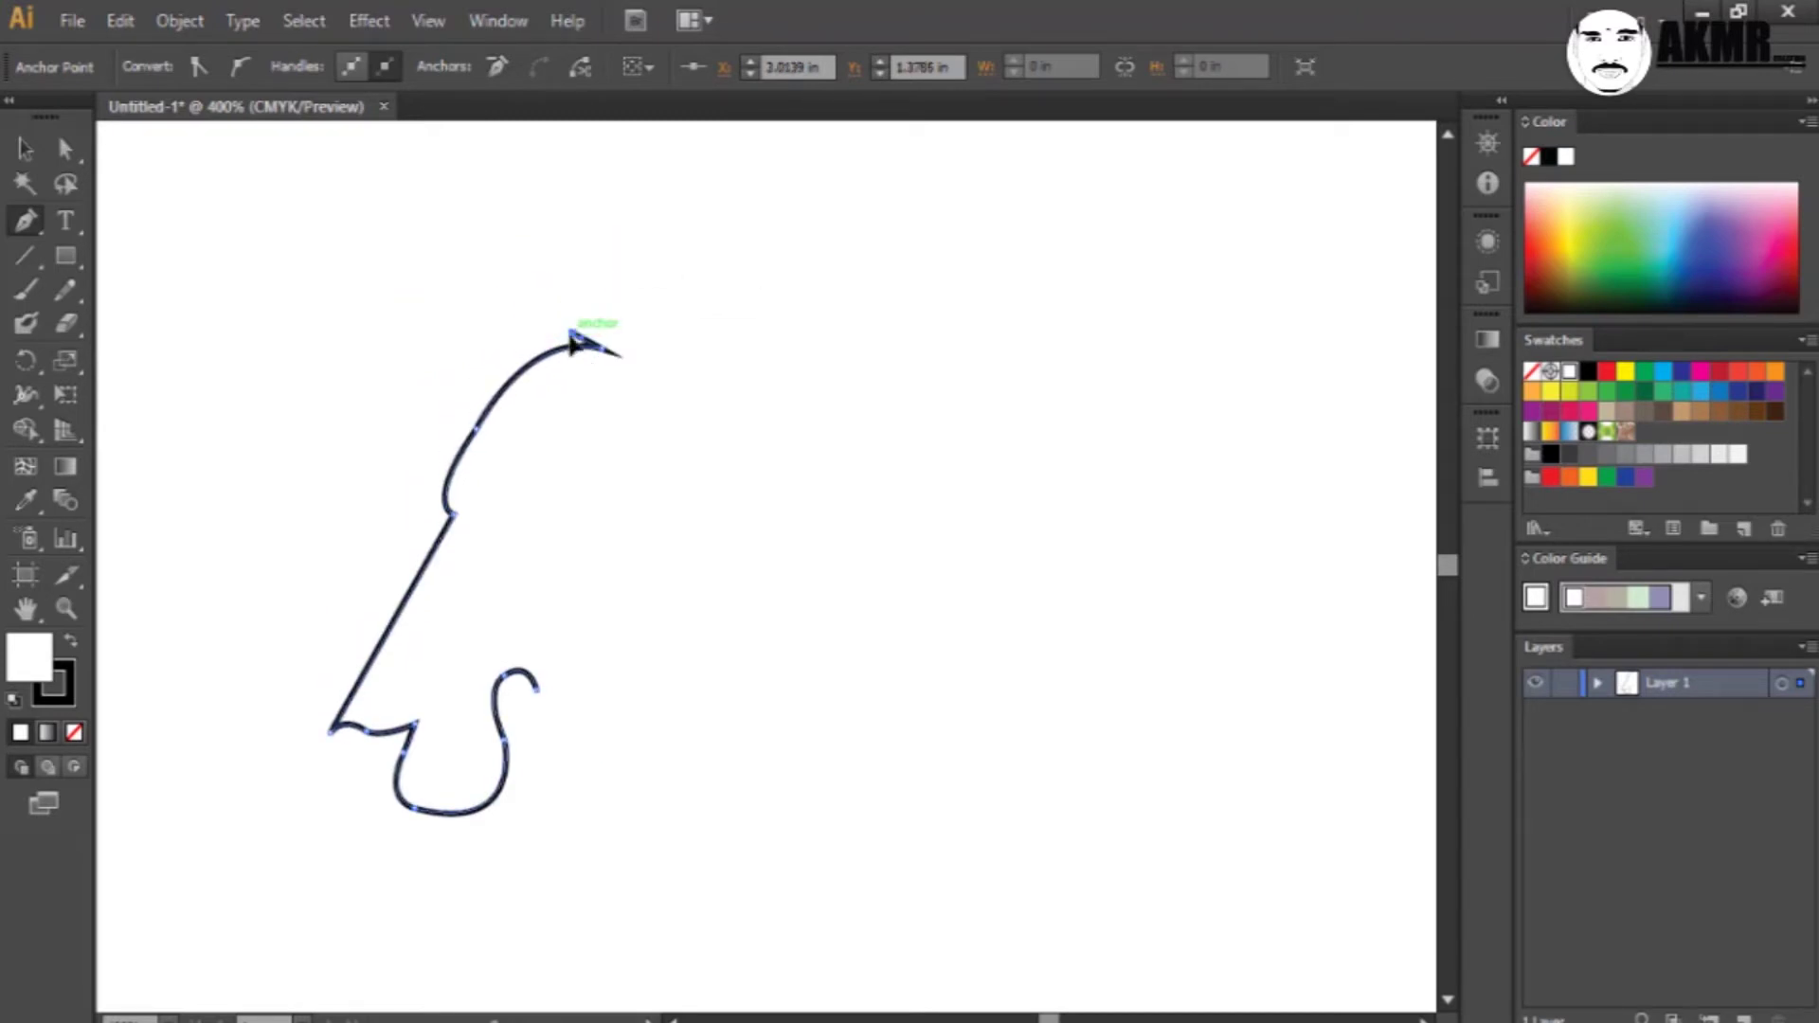
scroll(893, 325, "up", 2)
- Curve the outline over the forehead into the mane top, ending in a sharp spike tip
mouse_move(924, 379)
left_mouse_down()
mouse_move(1048, 457)
mouse_move(1131, 468)
left_mouse_up()
left_click(924, 379)
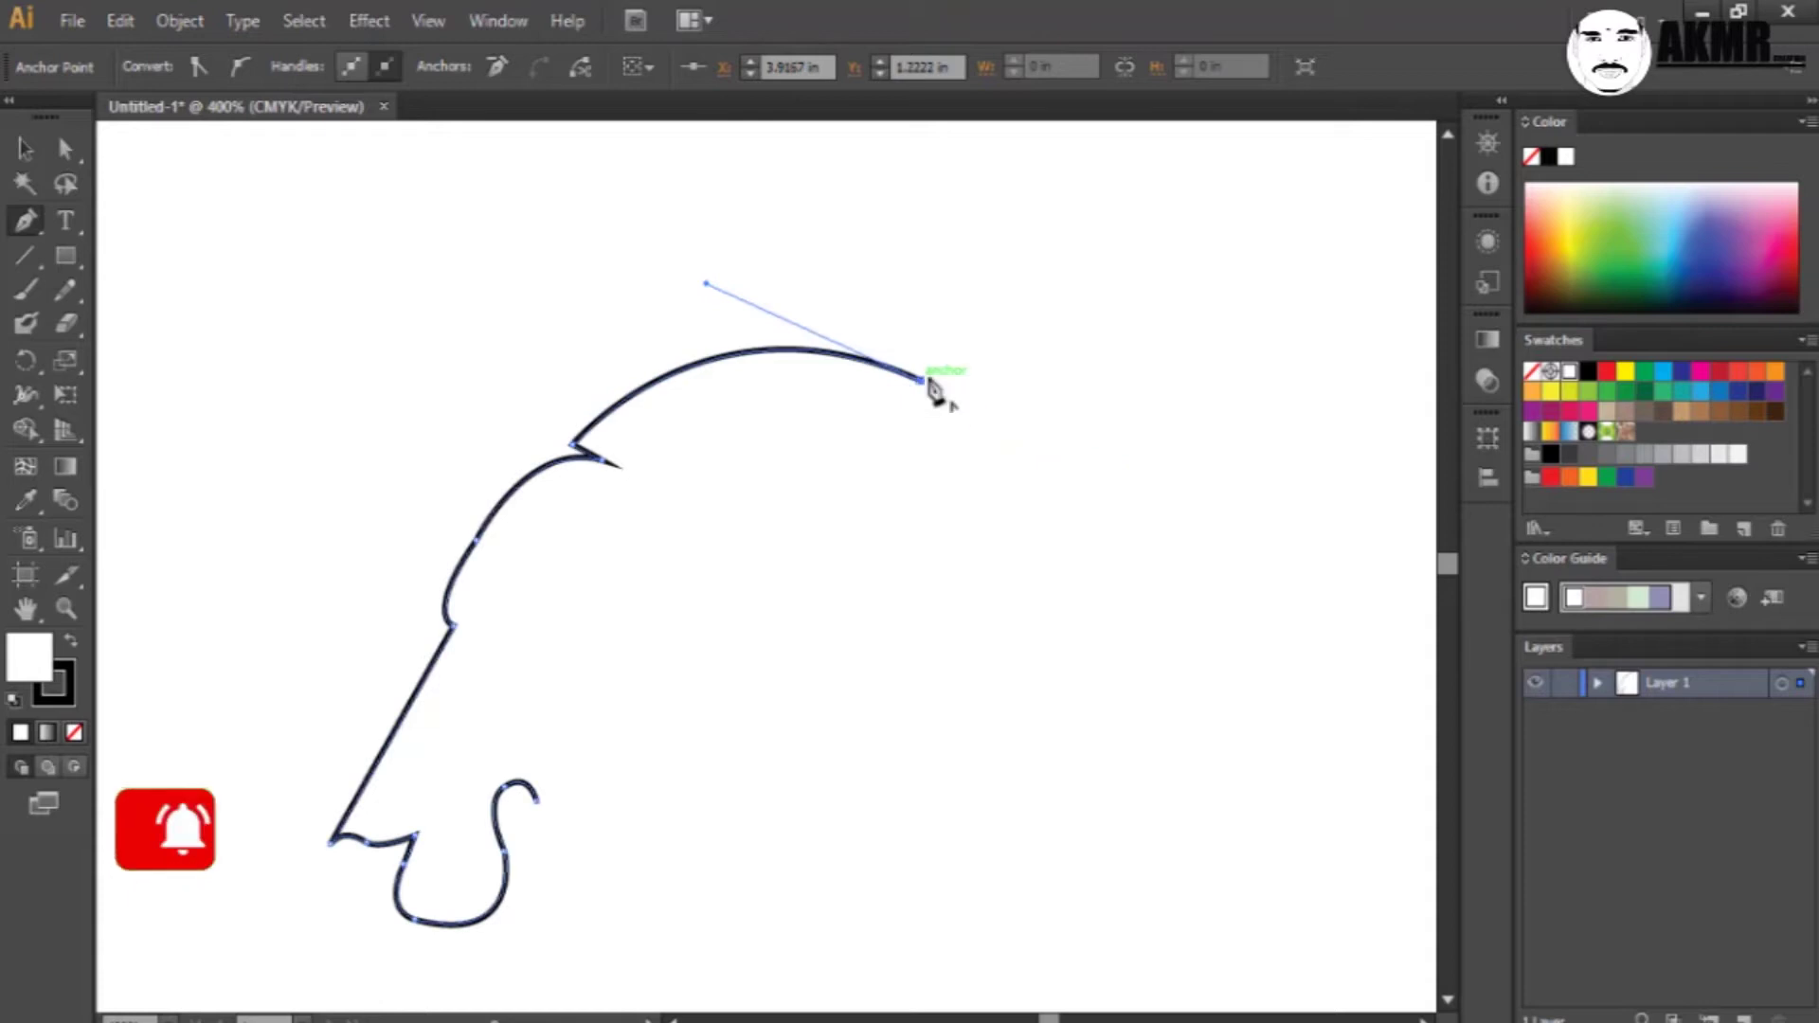
left_click_drag(1017, 440, 1021, 450)
left_click_drag(915, 410, 910, 399)
left_click_drag(910, 399, 1007, 569)
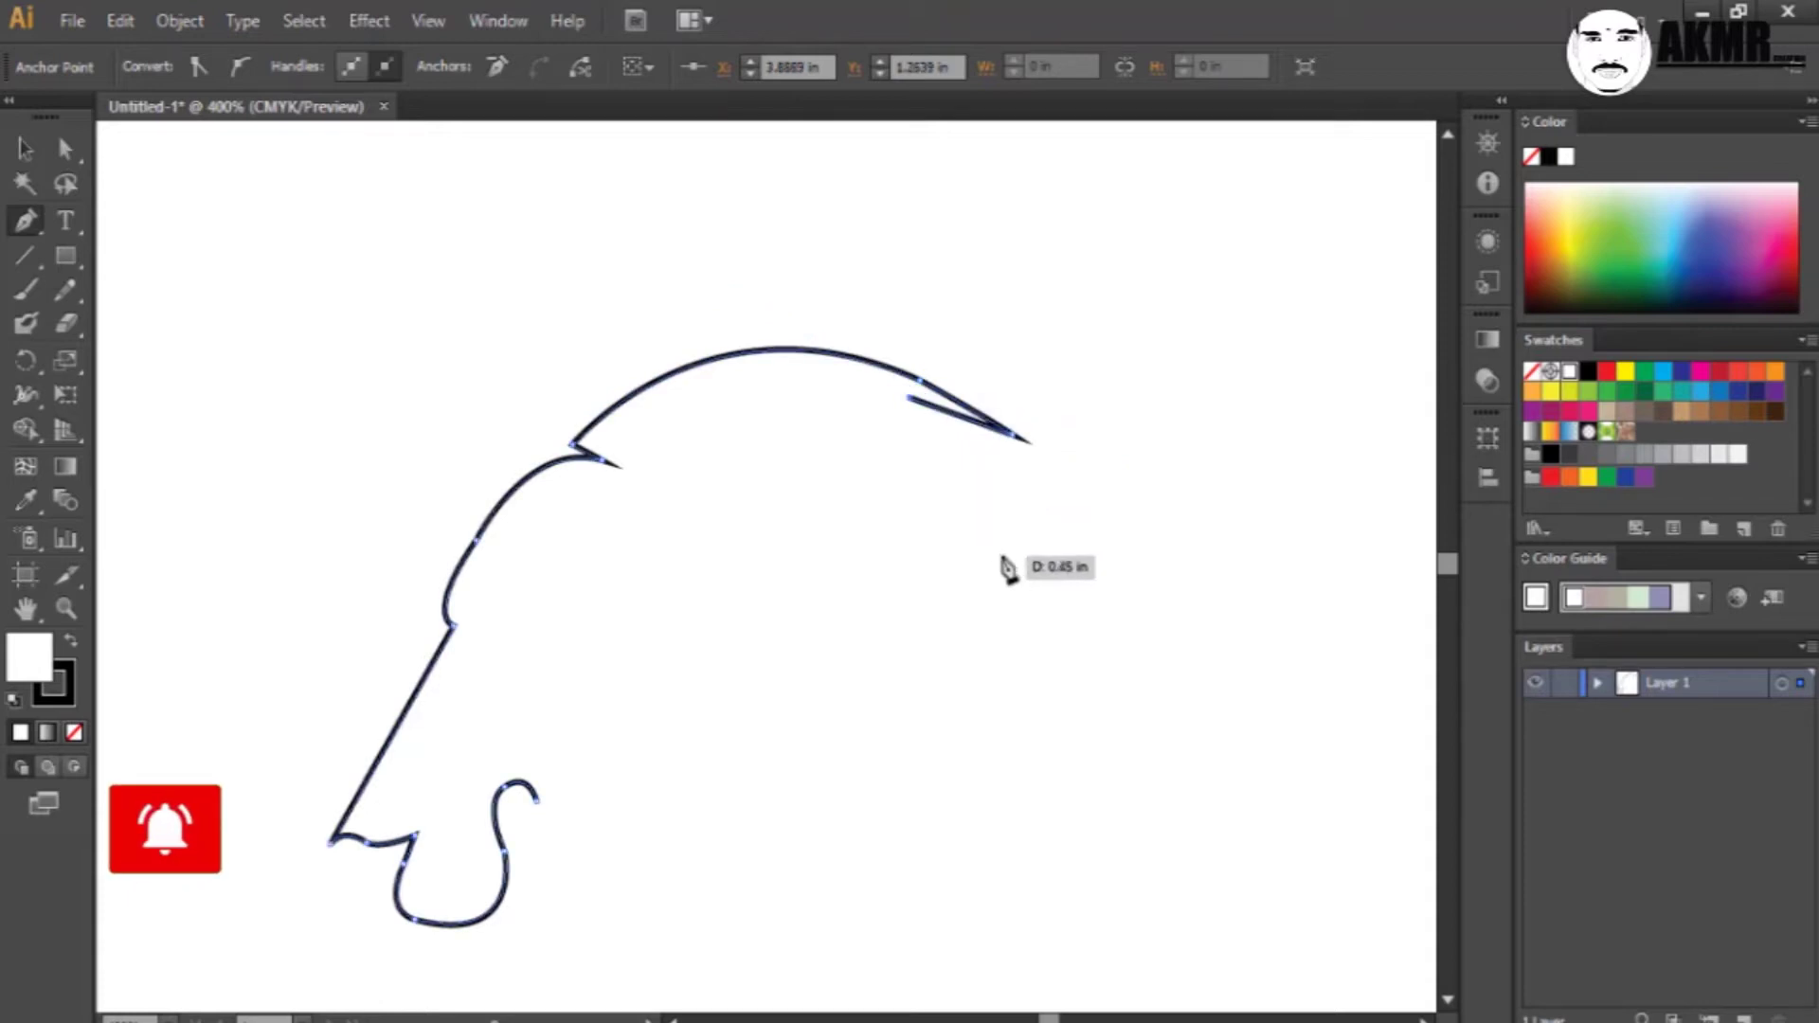
left_click_drag(1043, 643, 1056, 792)
left_click(1043, 643)
- Shape the inner mane notch and back of the neck, then close the outline at its start
left_click_drag(682, 494, 491, 587)
left_click(682, 494)
mouse_move(777, 597)
left_mouse_down()
mouse_move(610, 573)
mouse_move(632, 569)
left_mouse_up()
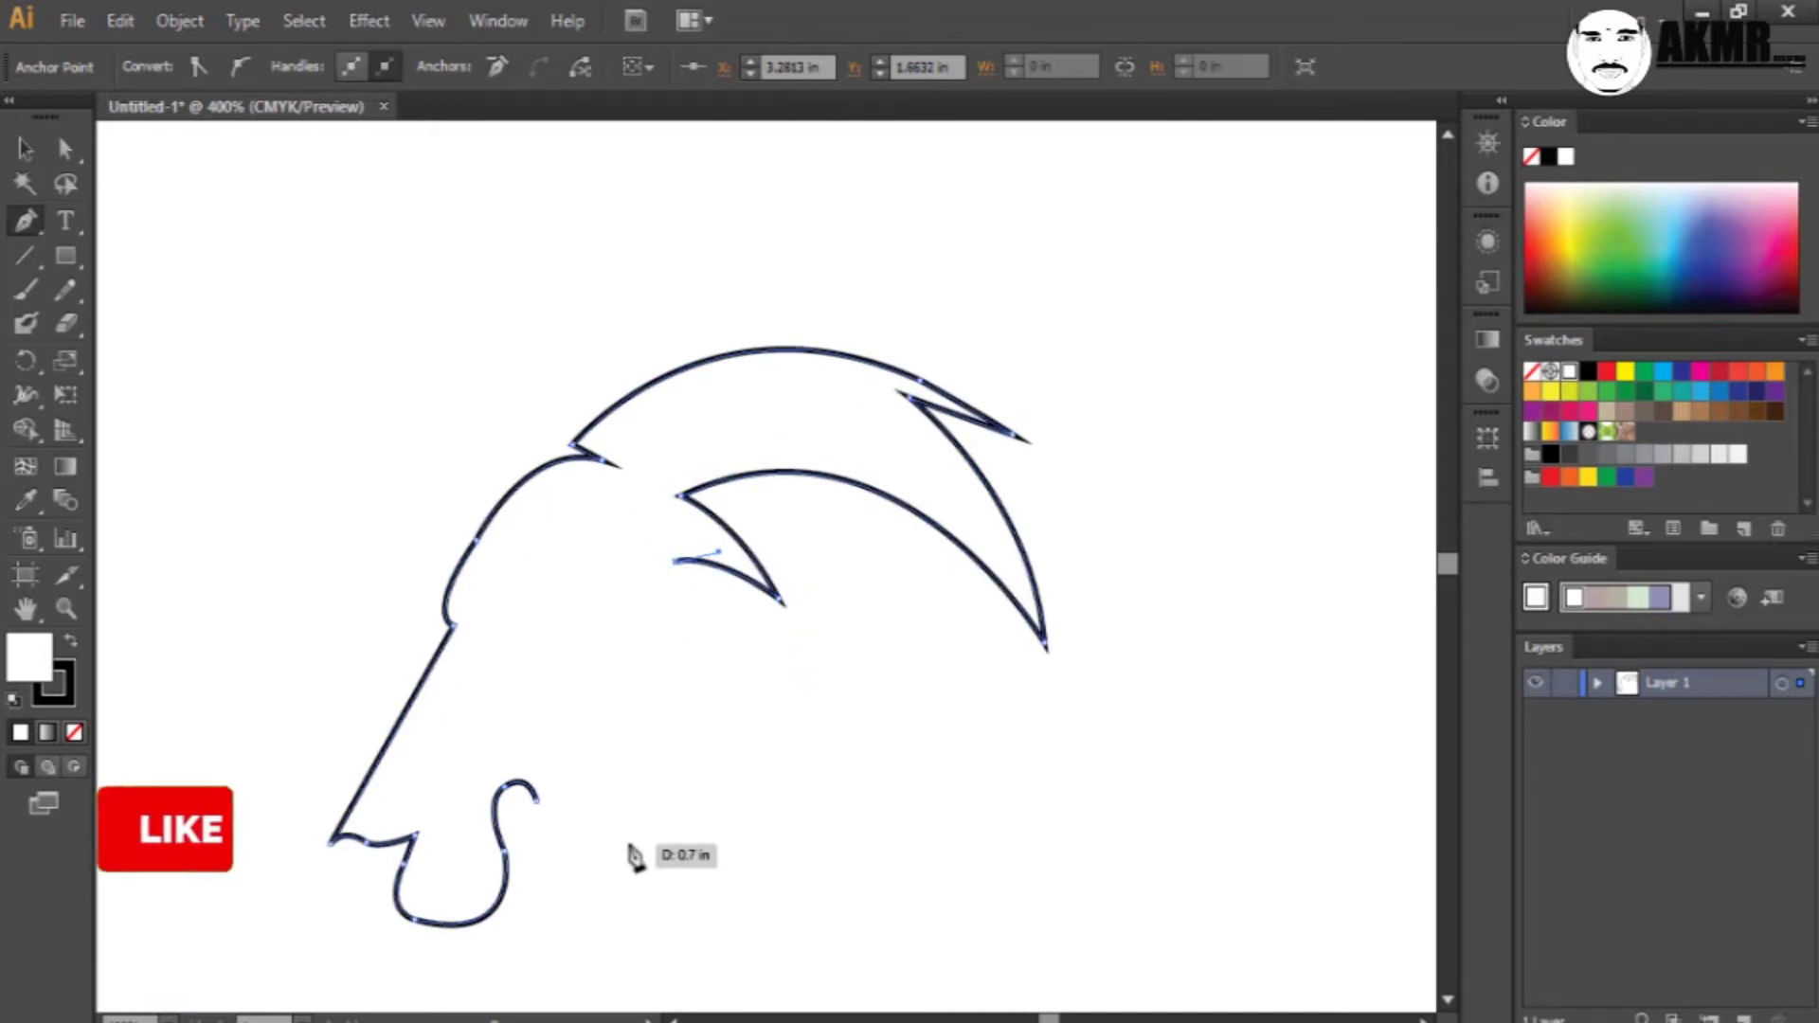
left_click_drag(542, 817, 417, 920)
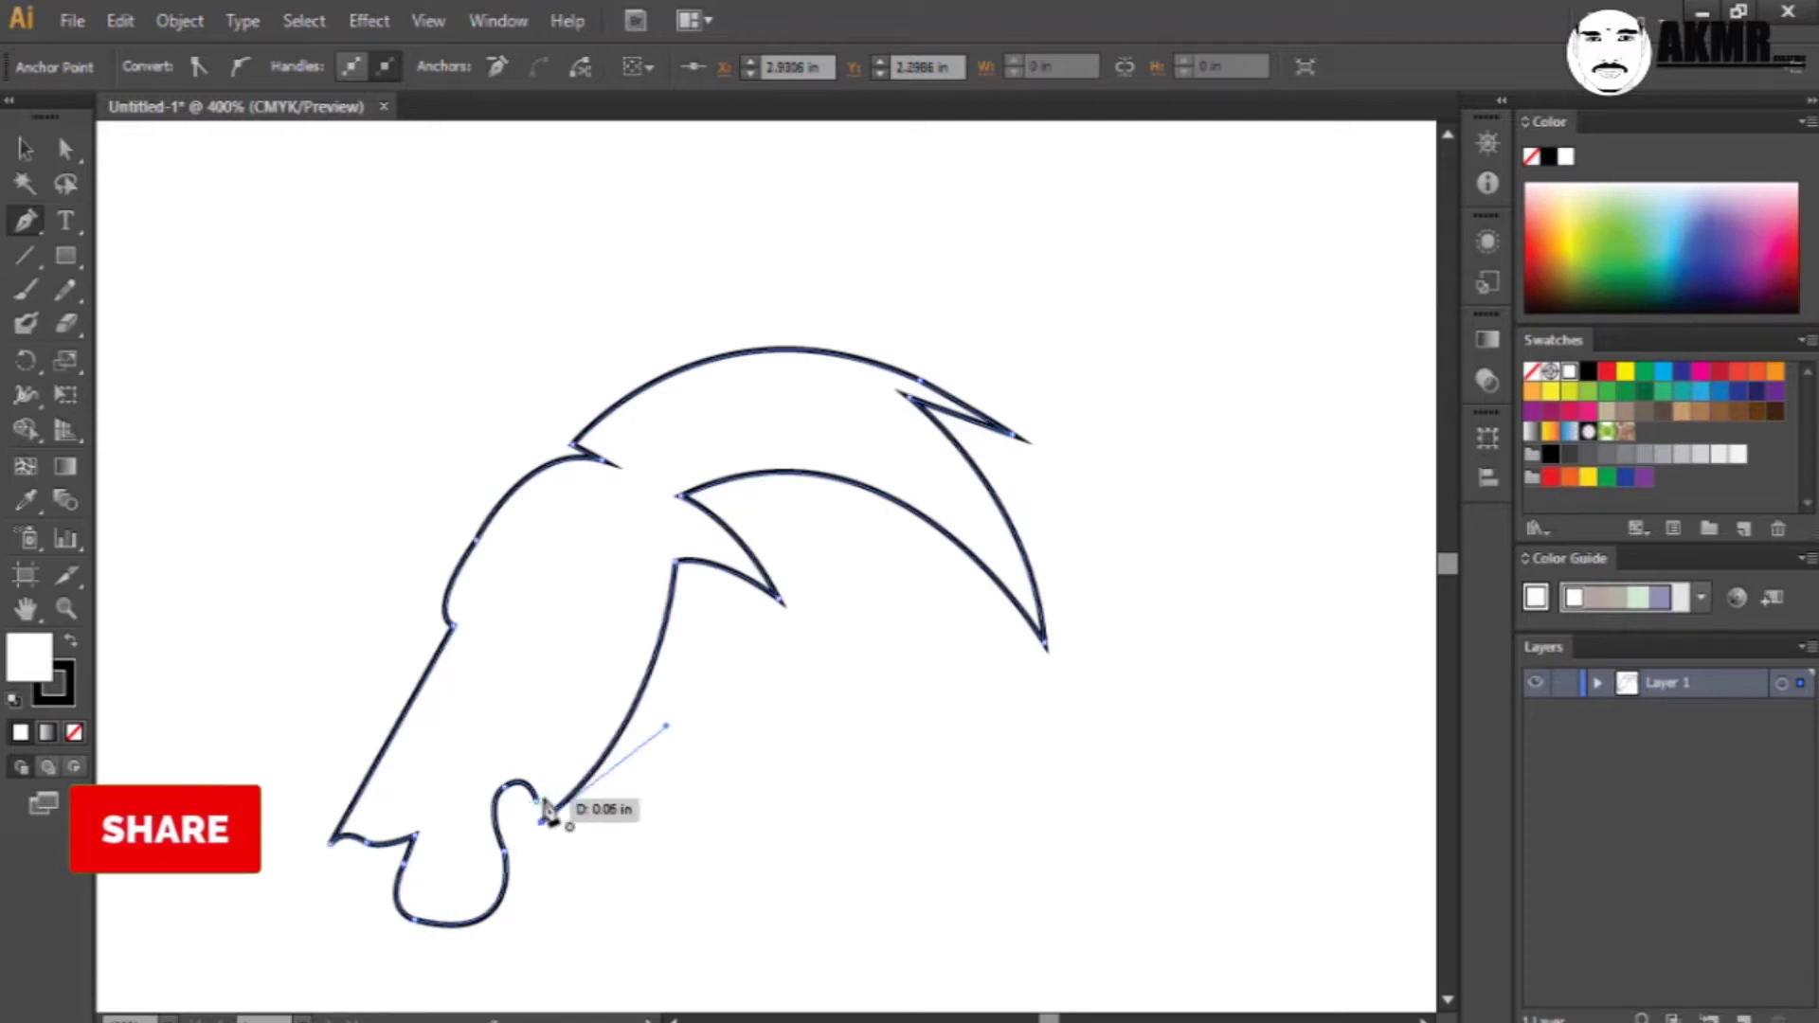
left_click(542, 816, "alt")
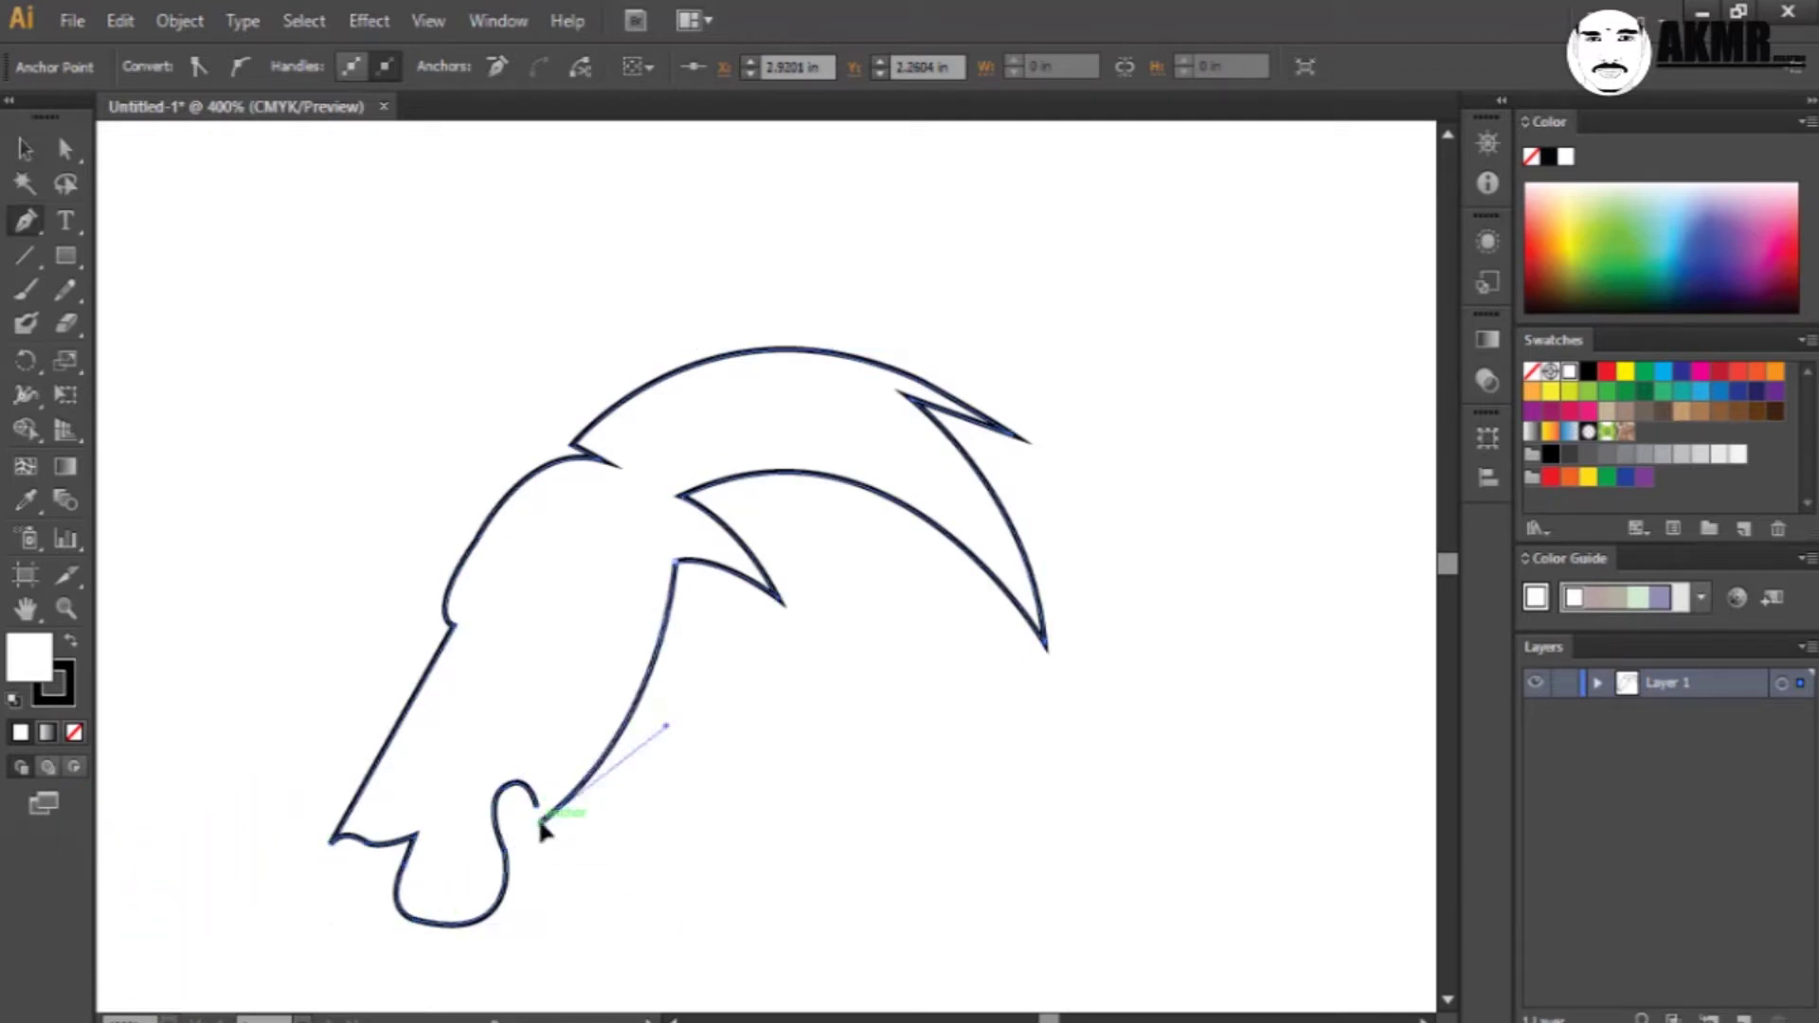
scroll(280, 508, "down", 3)
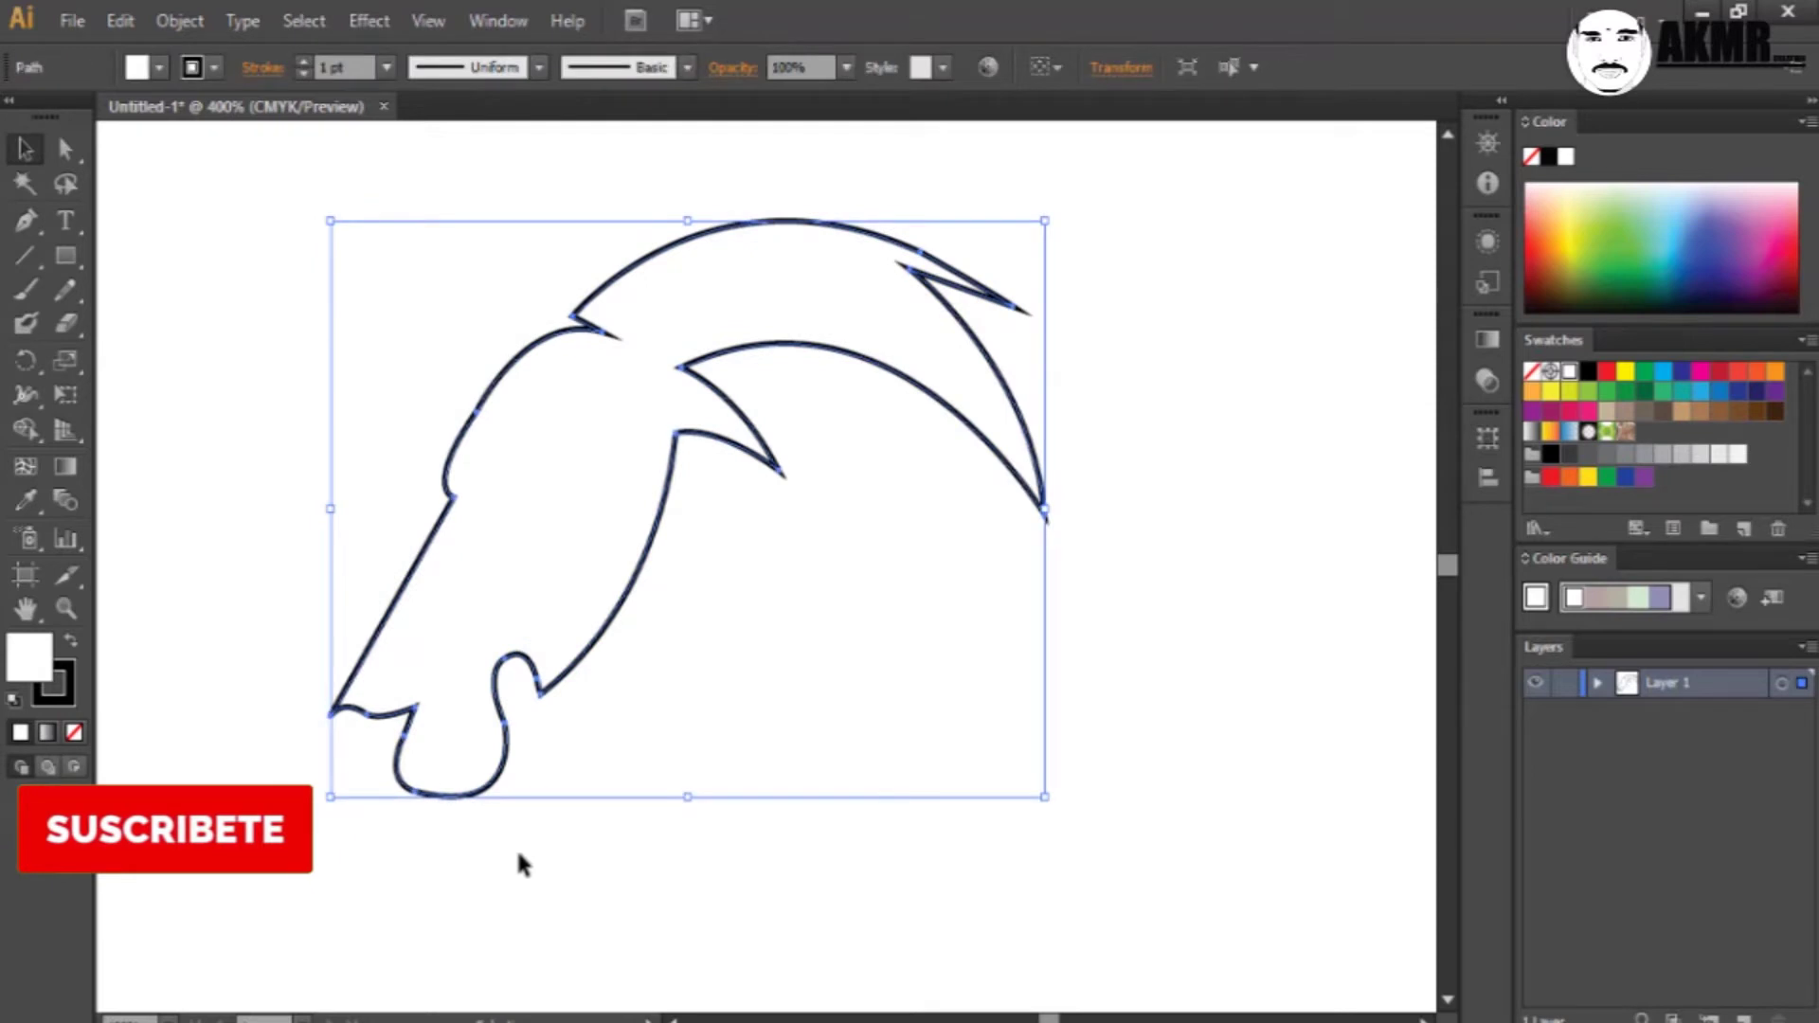
left_click(445, 804)
- Smooth the chin's closing curve and reshape the upper mane hook and its tip
left_click_drag(426, 804, 490, 782)
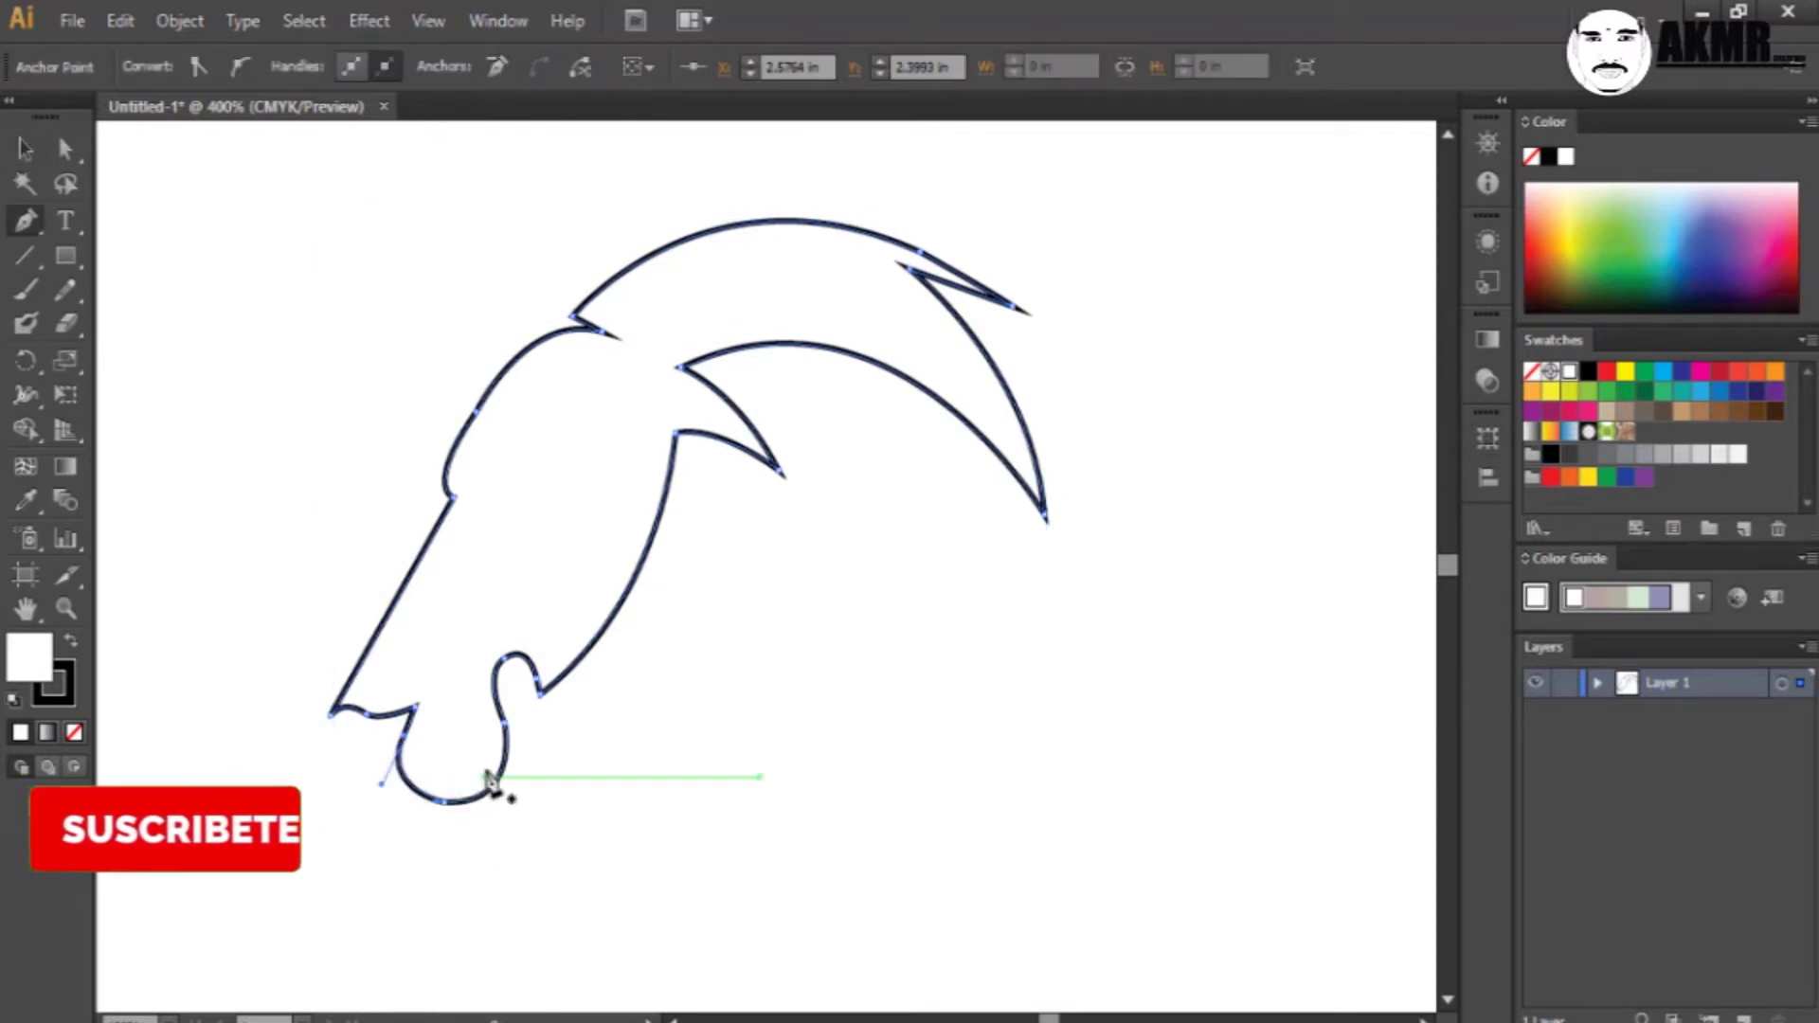
scroll(540, 800, "down", 4)
scroll(540, 800, "up", 3)
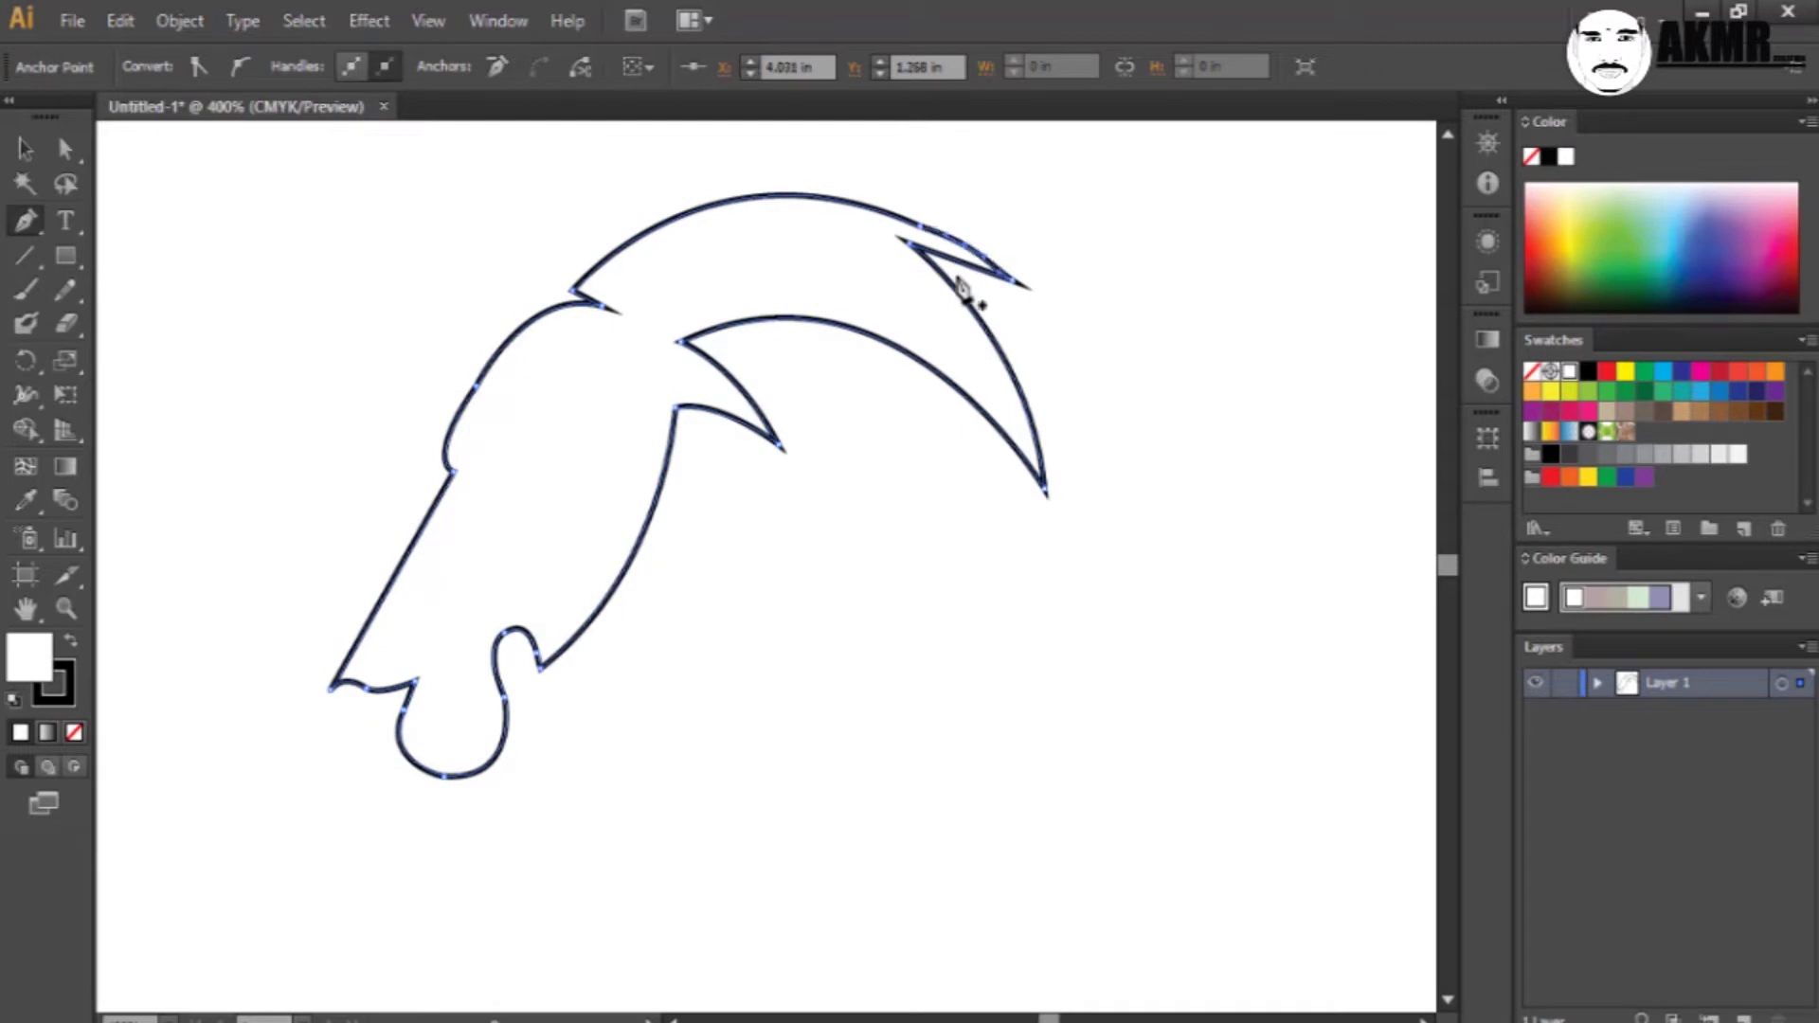
left_click_drag(921, 227, 1012, 296)
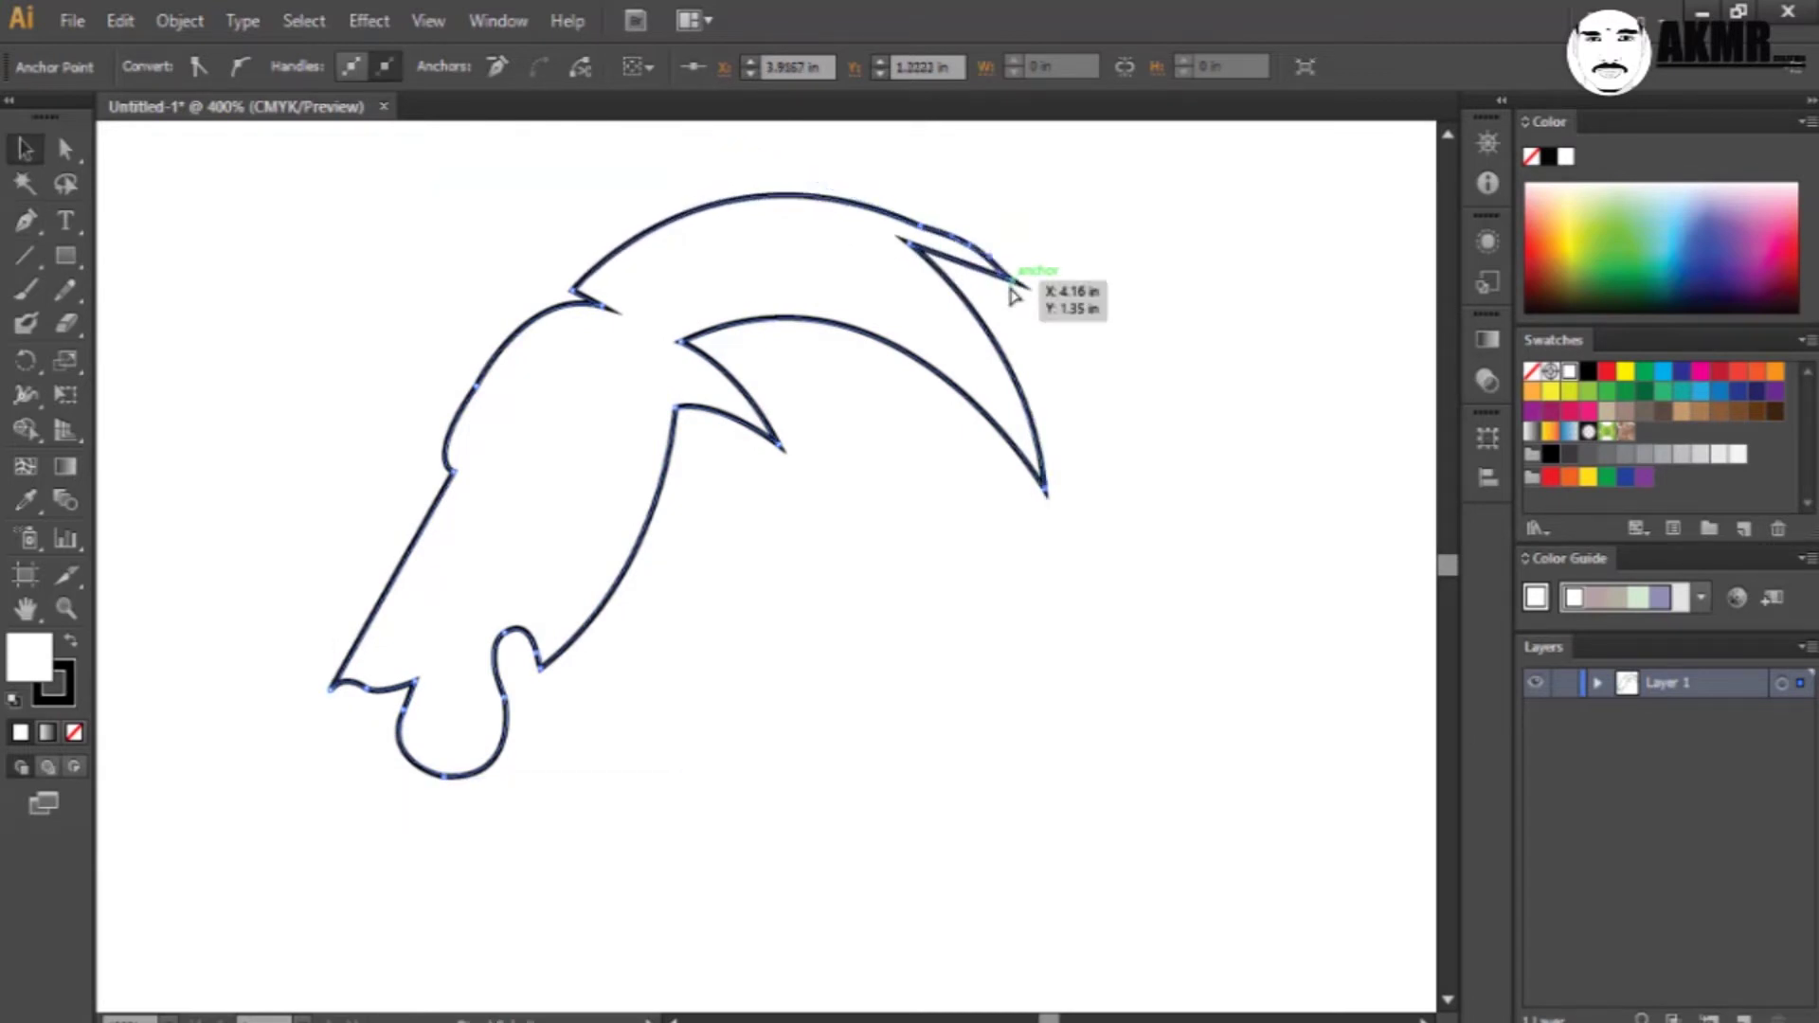
left_click_drag(1012, 296, 1016, 302)
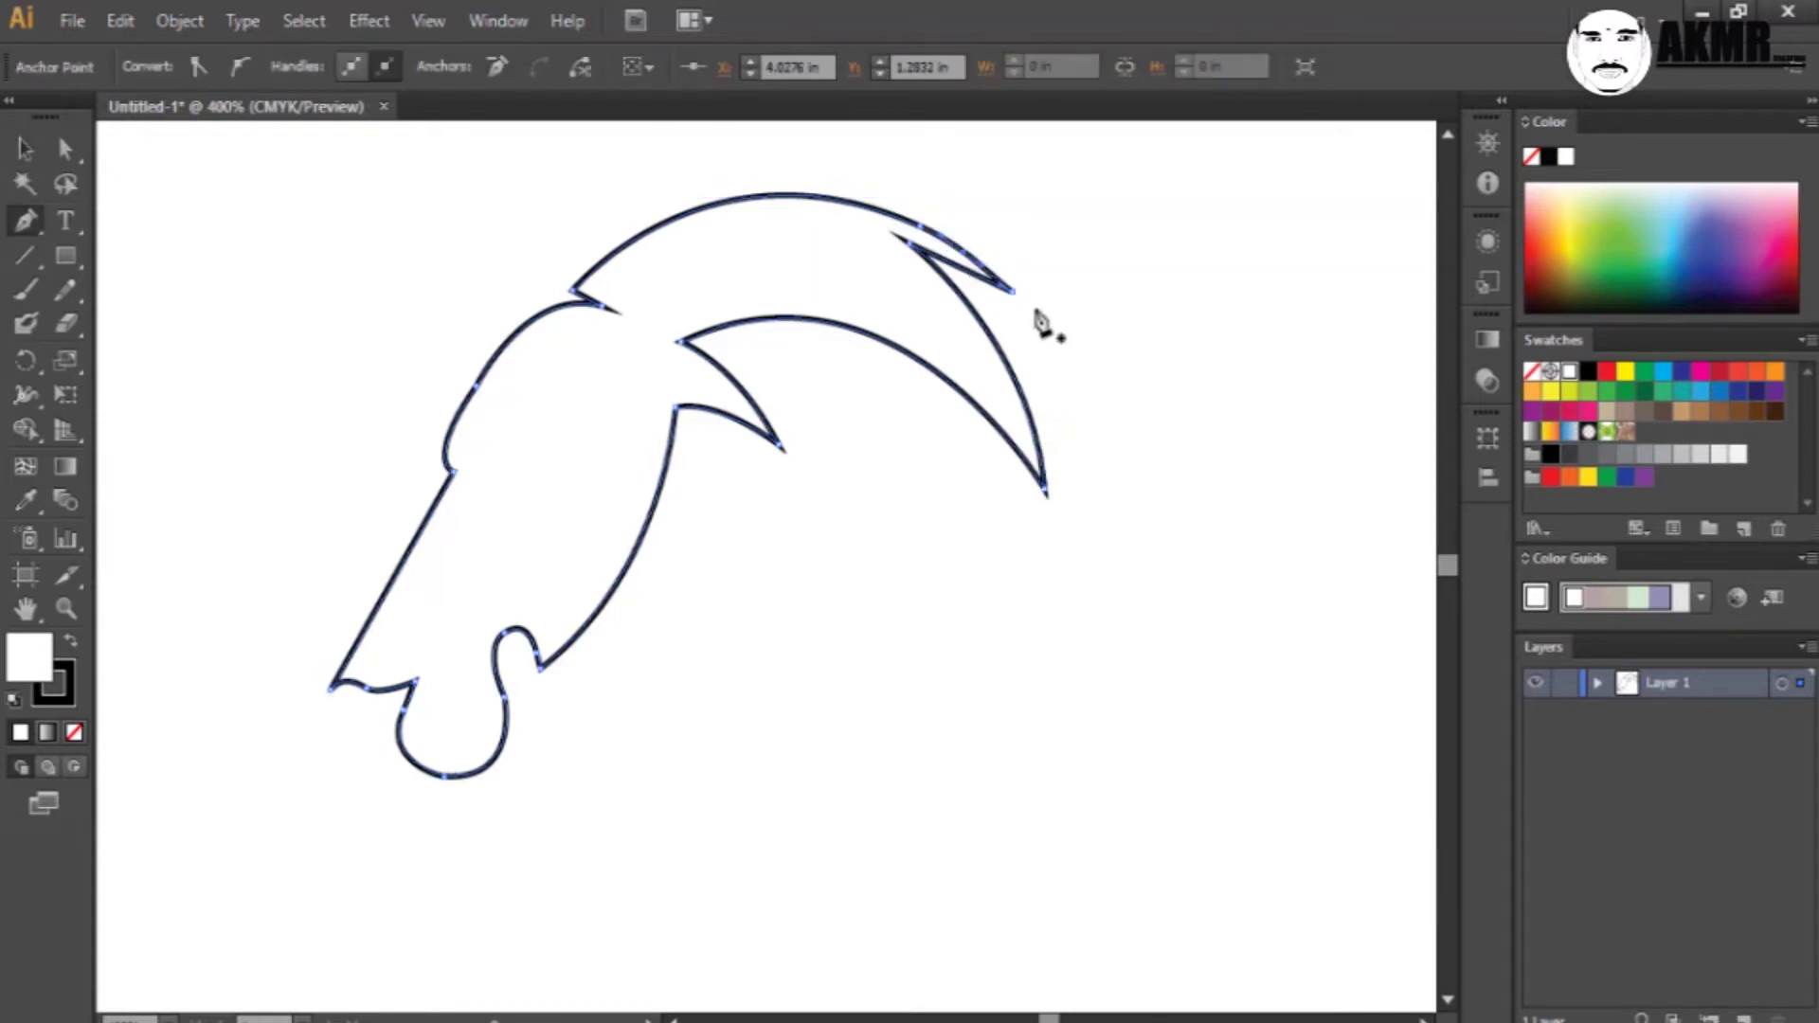
left_click(1038, 309)
- Draw the new mane piece's outer edge and first inner spike, undoing a stray point
left_click_drag(1068, 570, 793, 360)
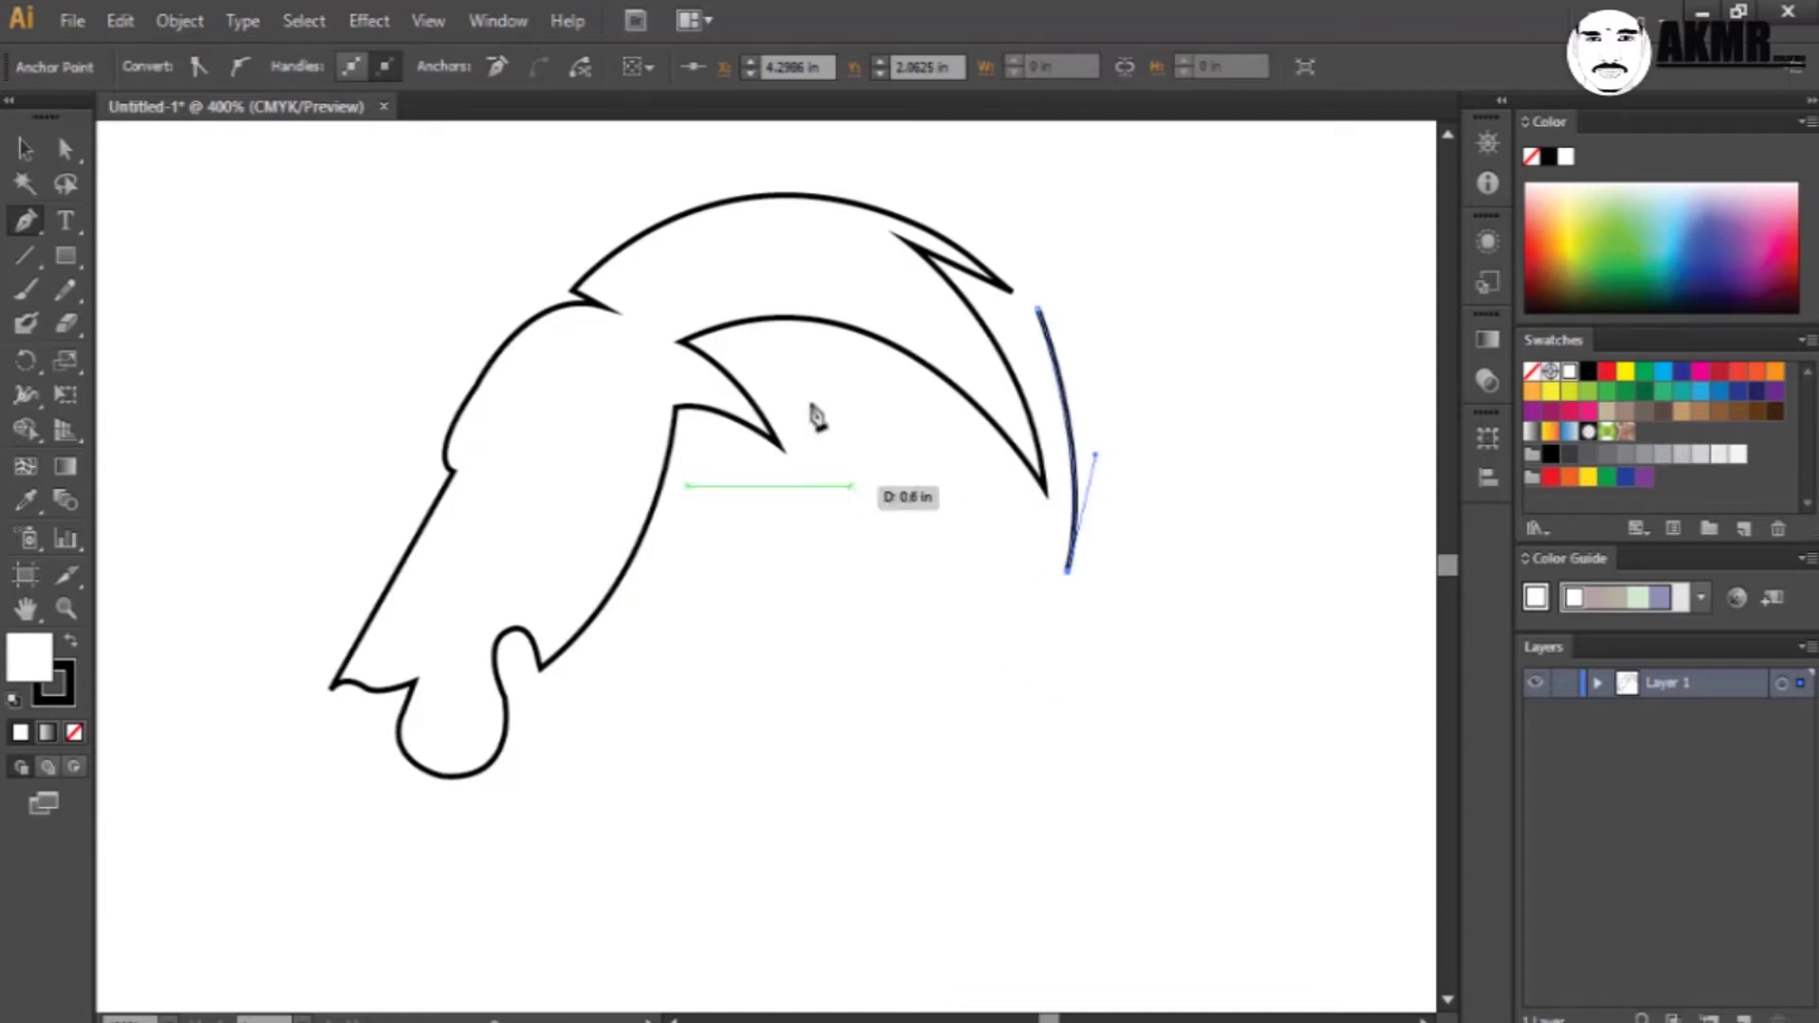
left_click(795, 361)
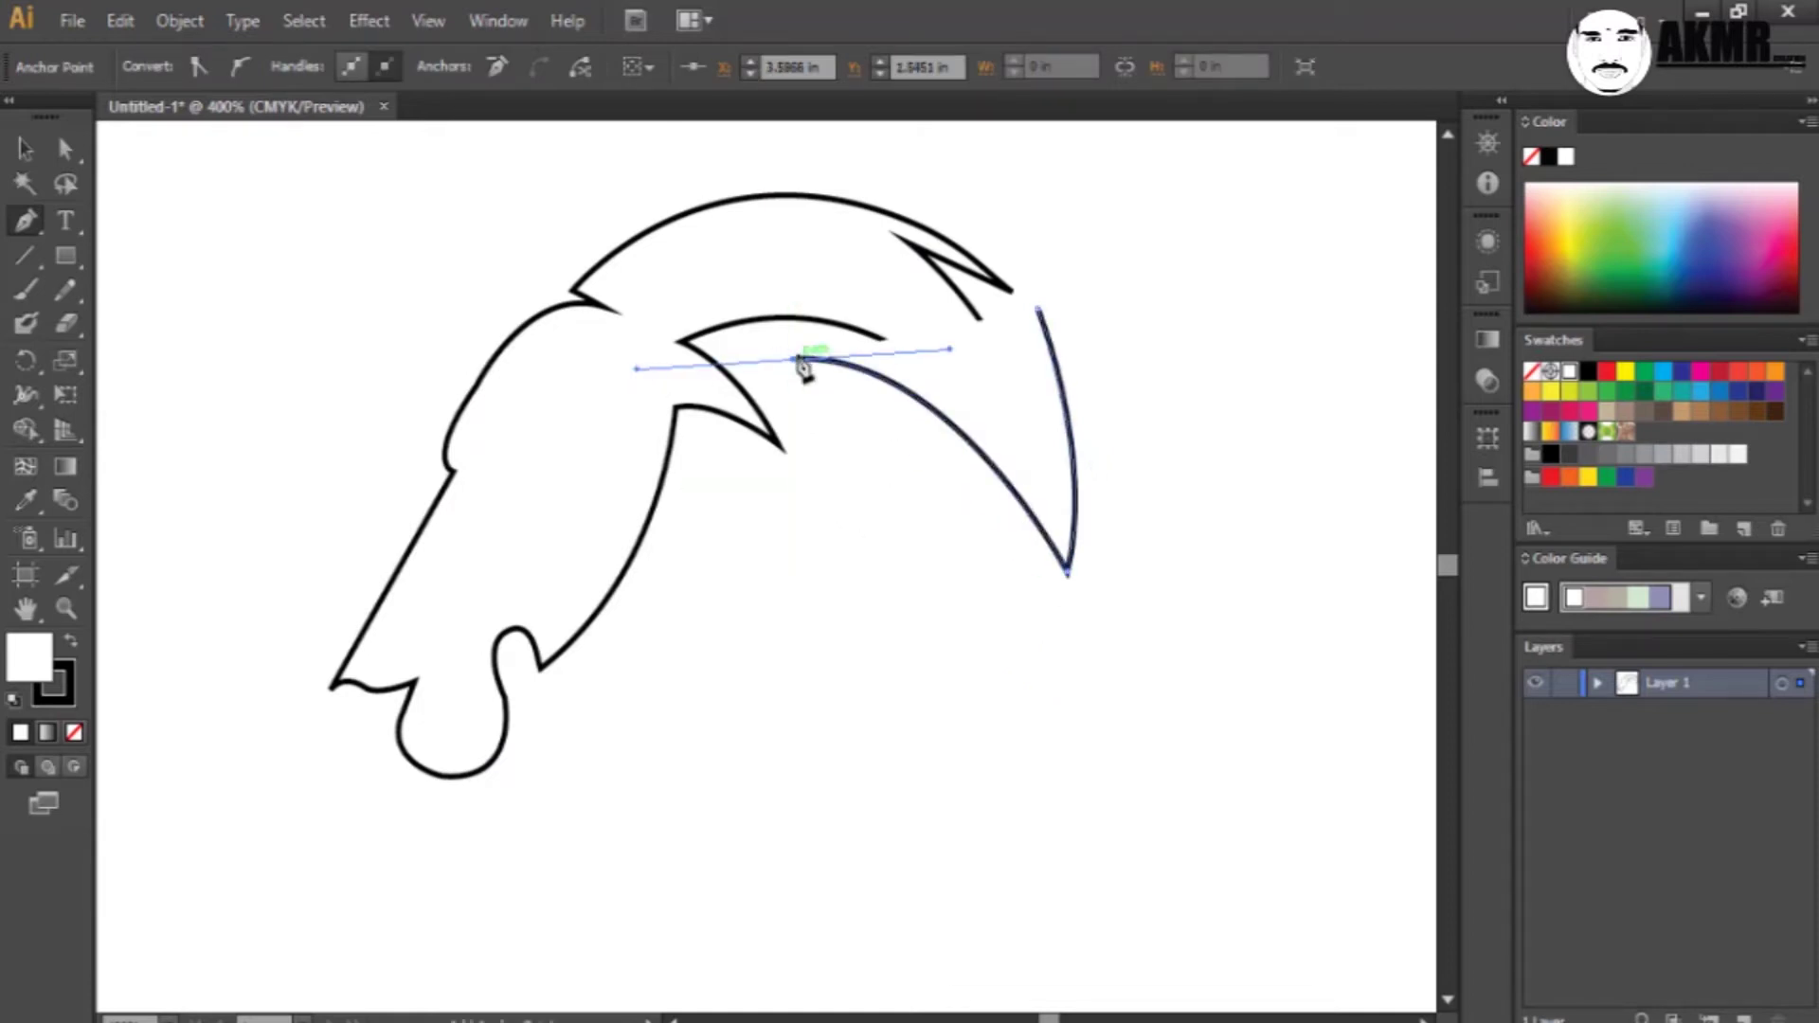
scroll(879, 587, "down", 1)
left_click_drag(863, 595, 838, 804)
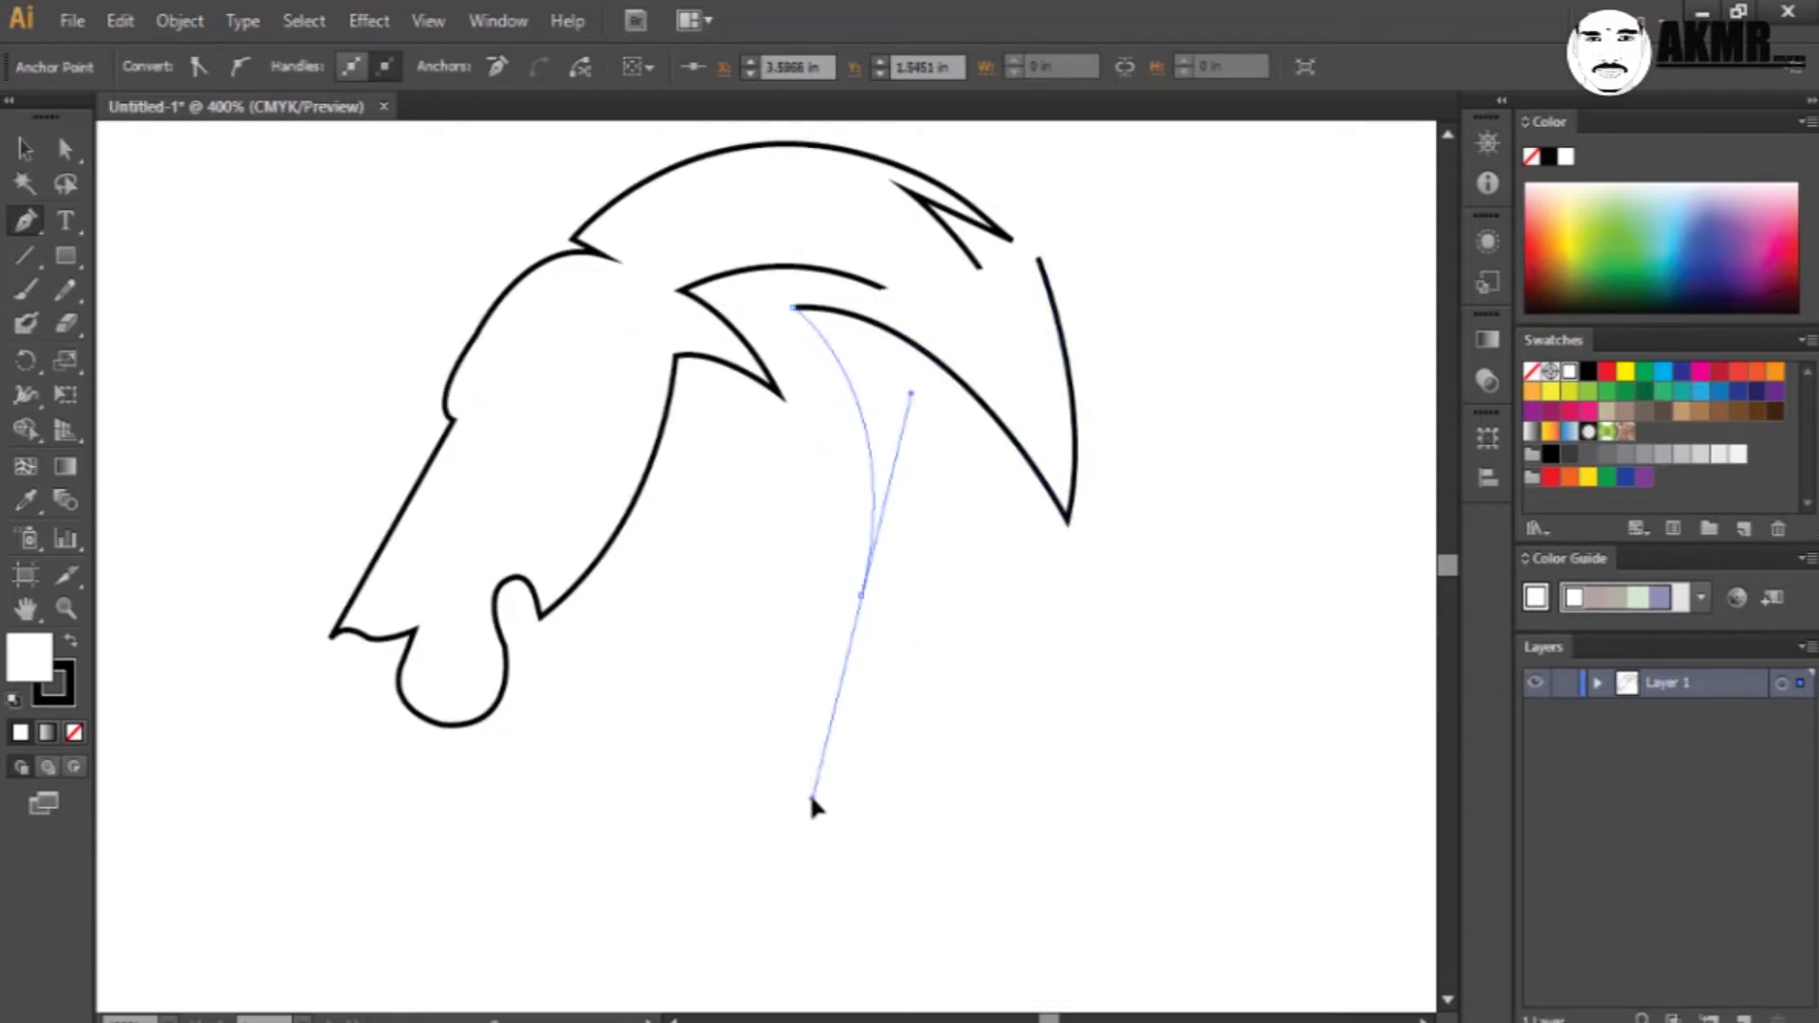
left_click_drag(815, 423, 773, 361)
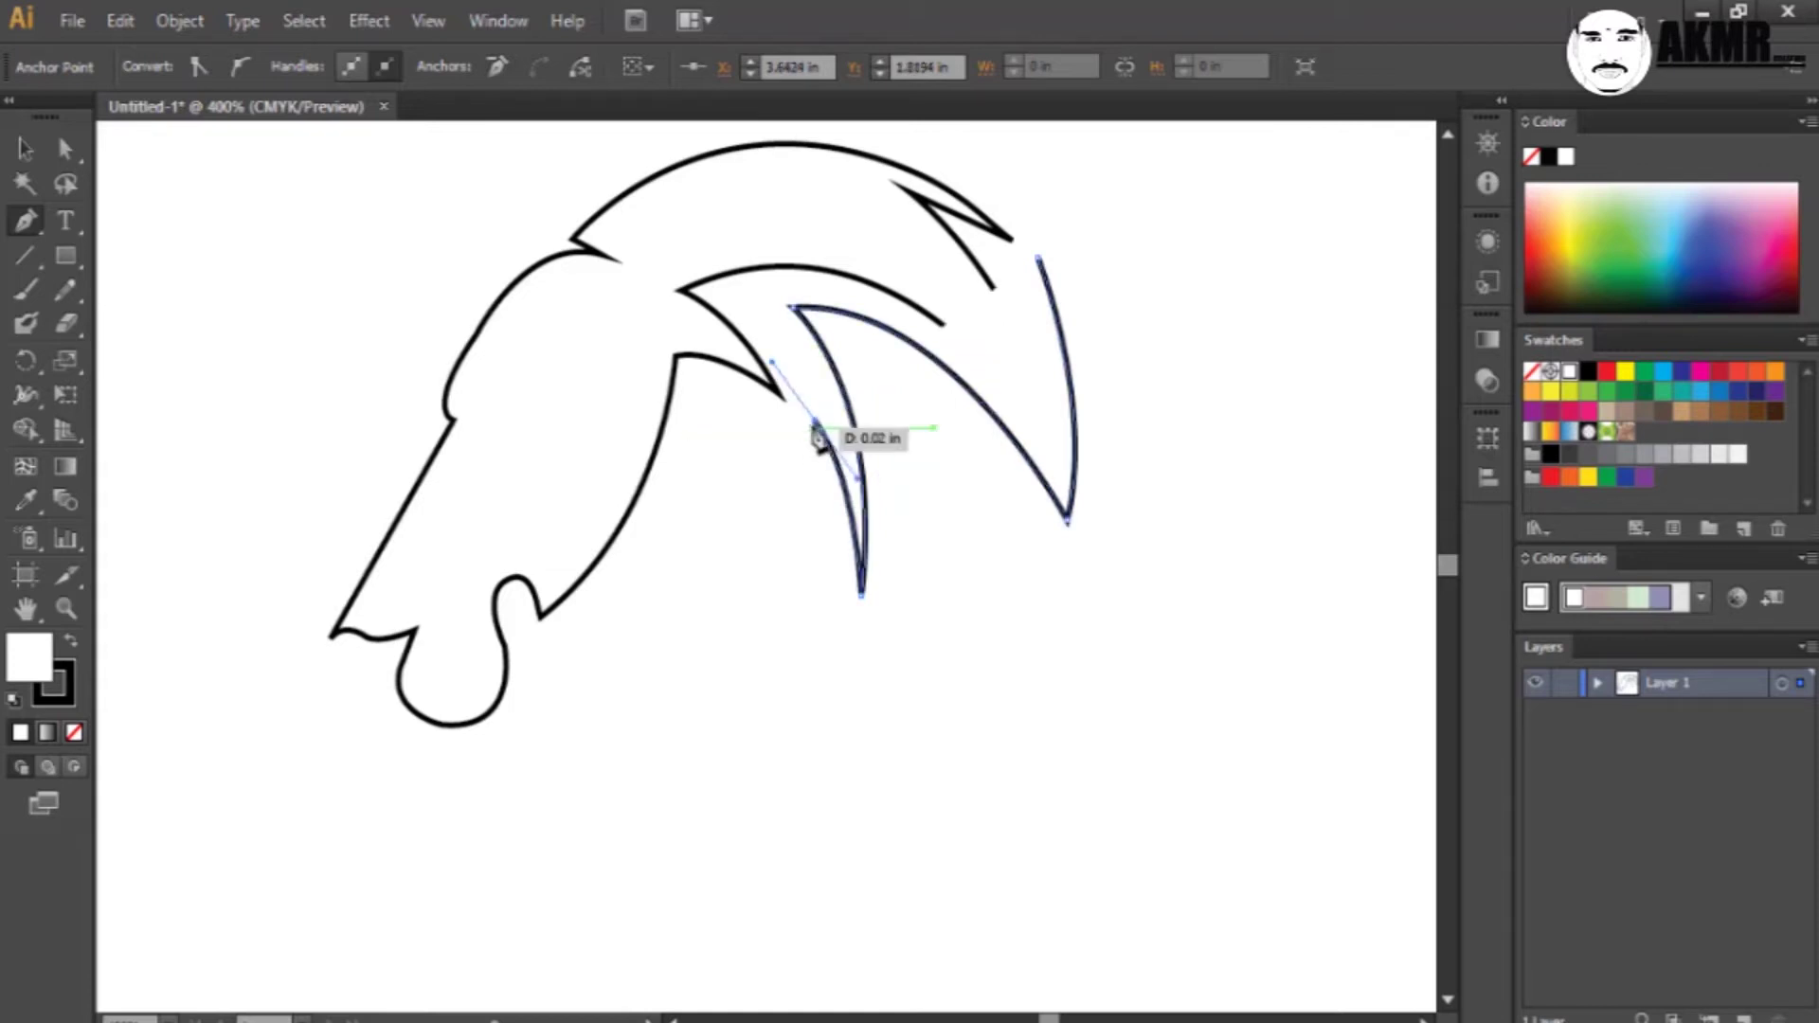
scroll(796, 723, "down", 1)
scroll(775, 739, "down", 3)
left_click_drag(775, 689, 759, 828)
key("ctrl+z")
- Extend the mane piece down below the head, undoing a misplaced point along the way
left_click(810, 226)
left_click_drag(764, 751, 666, 991)
scroll(682, 796, "down", 2)
scroll(748, 594, "down", 1)
key("ctrl+z")
scroll(767, 564, "up", 5)
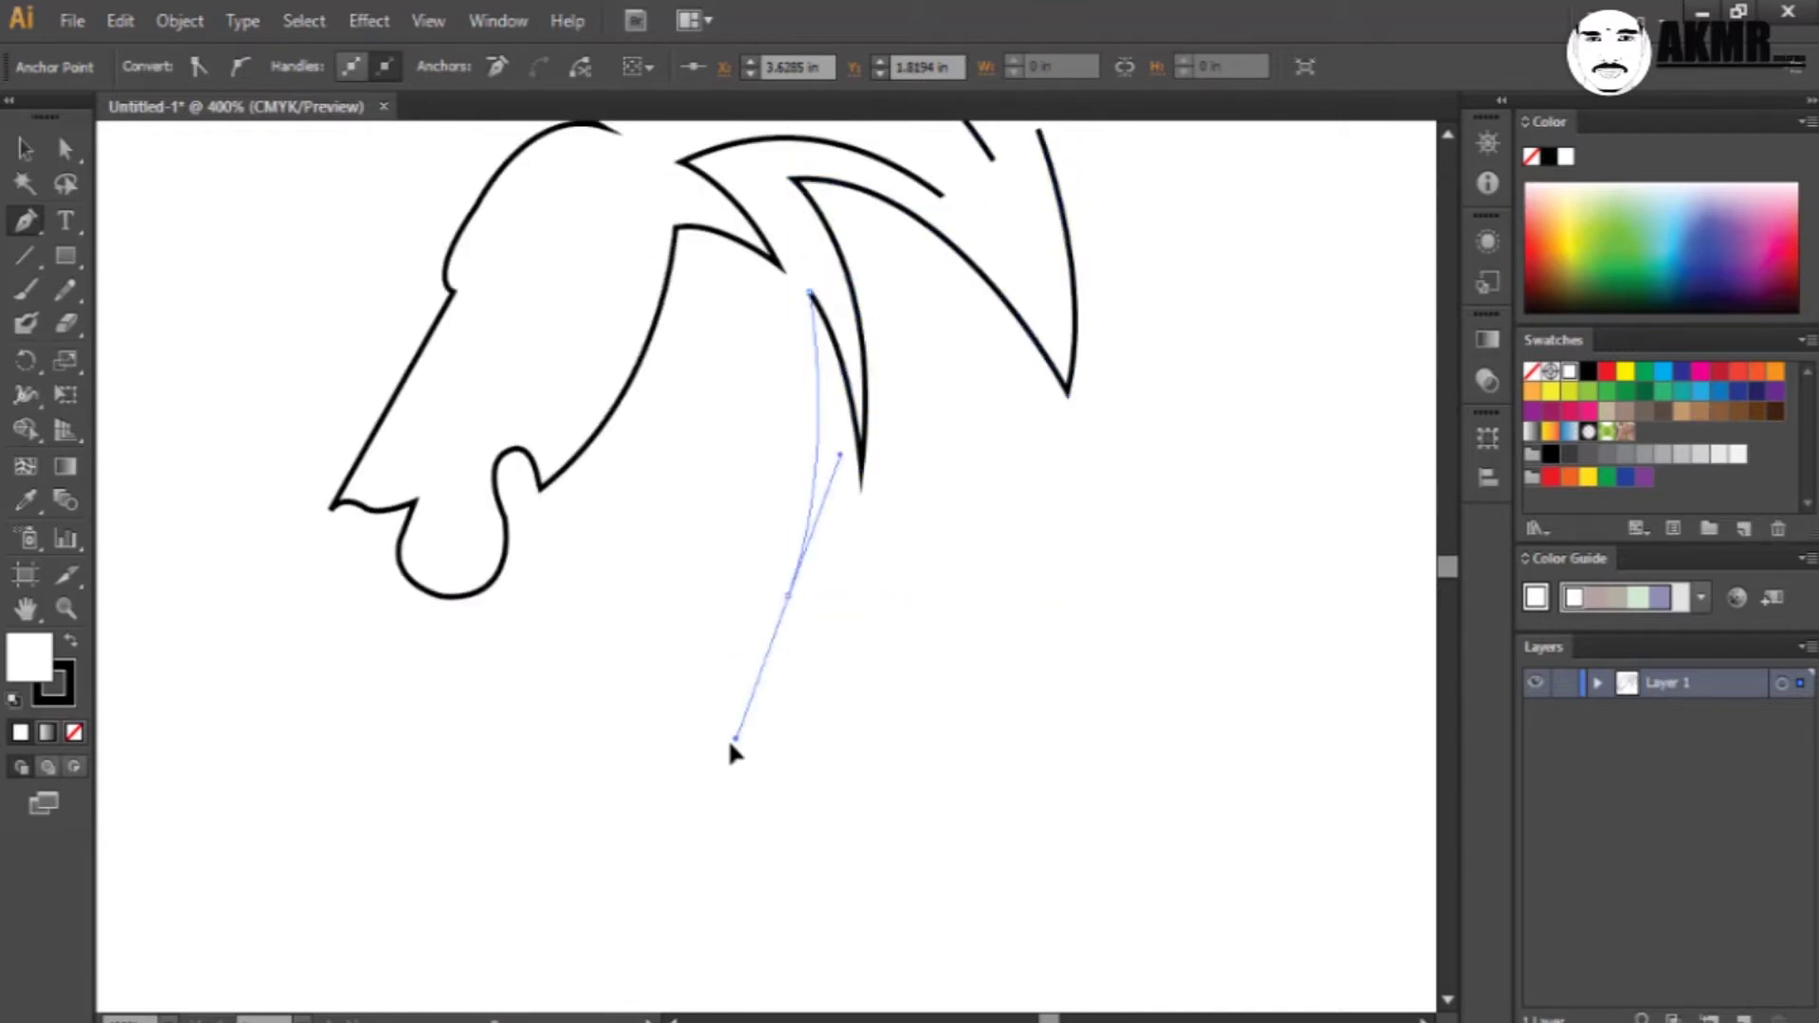
scroll(808, 741, "down", 1)
scroll(808, 741, "down", 3)
left_click_drag(773, 865, 780, 804)
scroll(1017, 582, "up", 3)
scroll(1018, 582, "up", 1)
left_click_drag(987, 711, 1116, 658)
scroll(1116, 663, "up", 3)
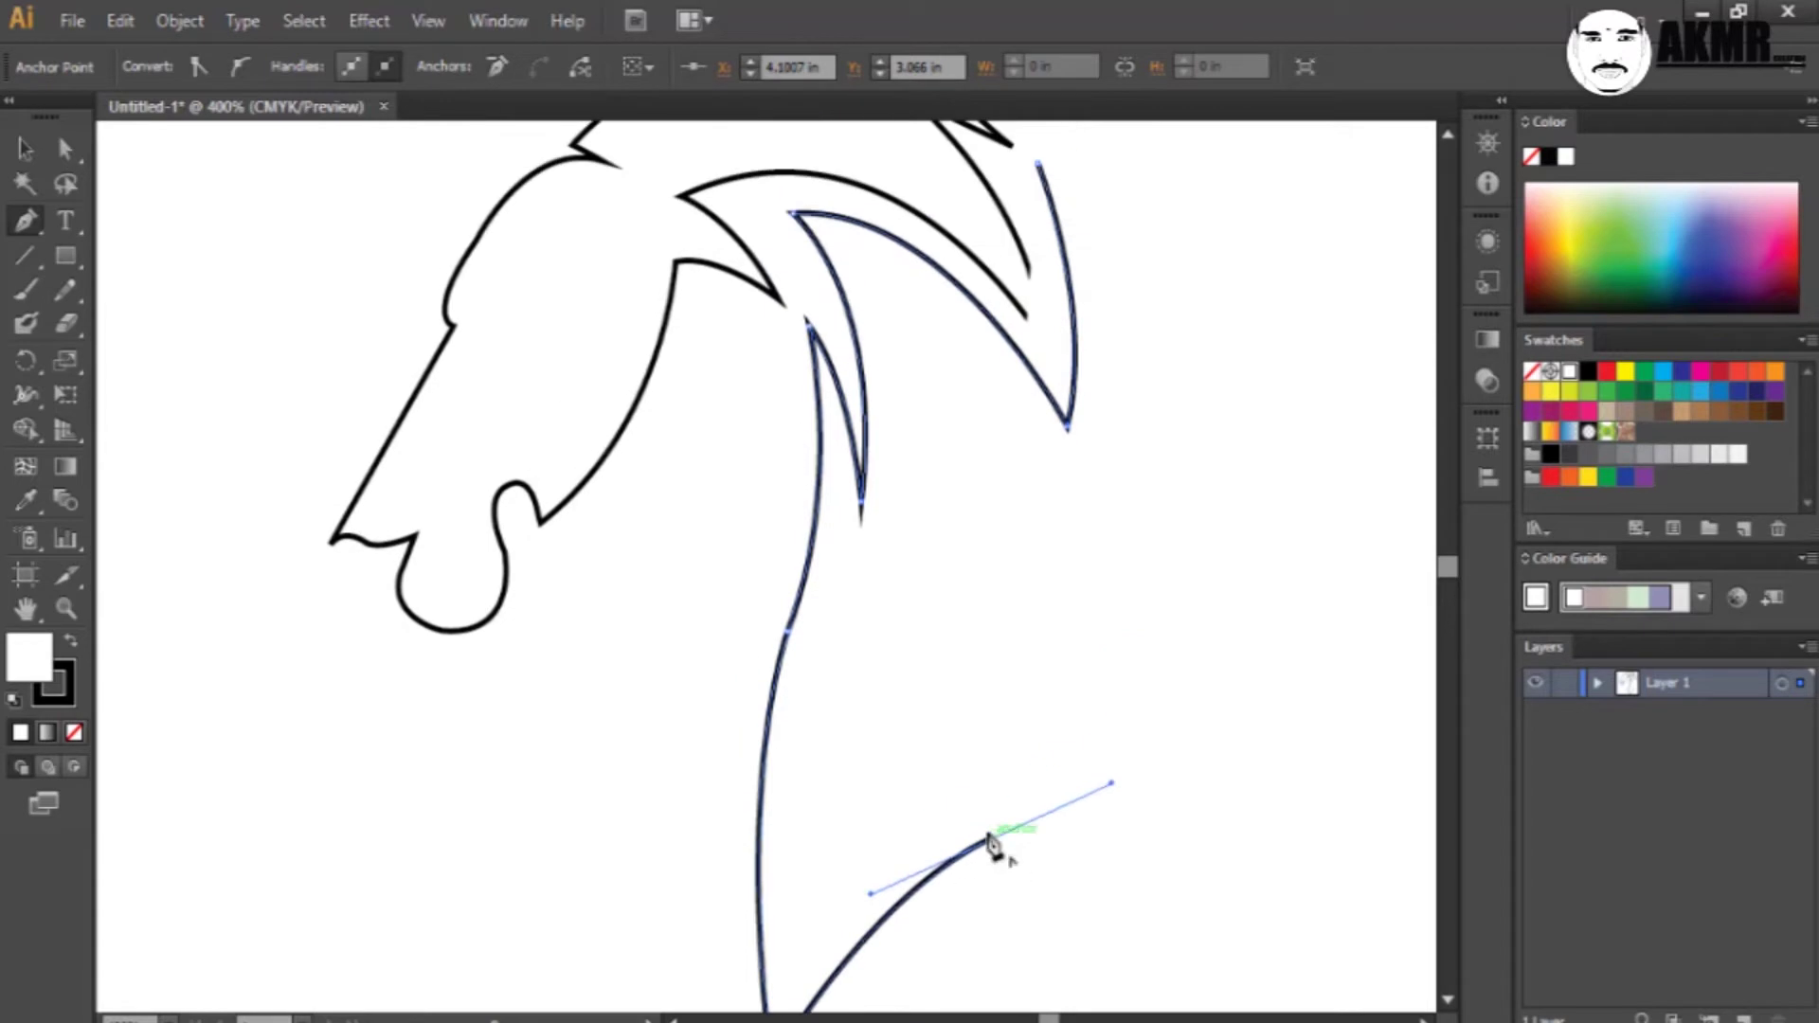
left_click(995, 833)
scroll(1093, 712, "up", 1)
scroll(685, 491, "up", 10)
scroll(684, 491, "down", 7)
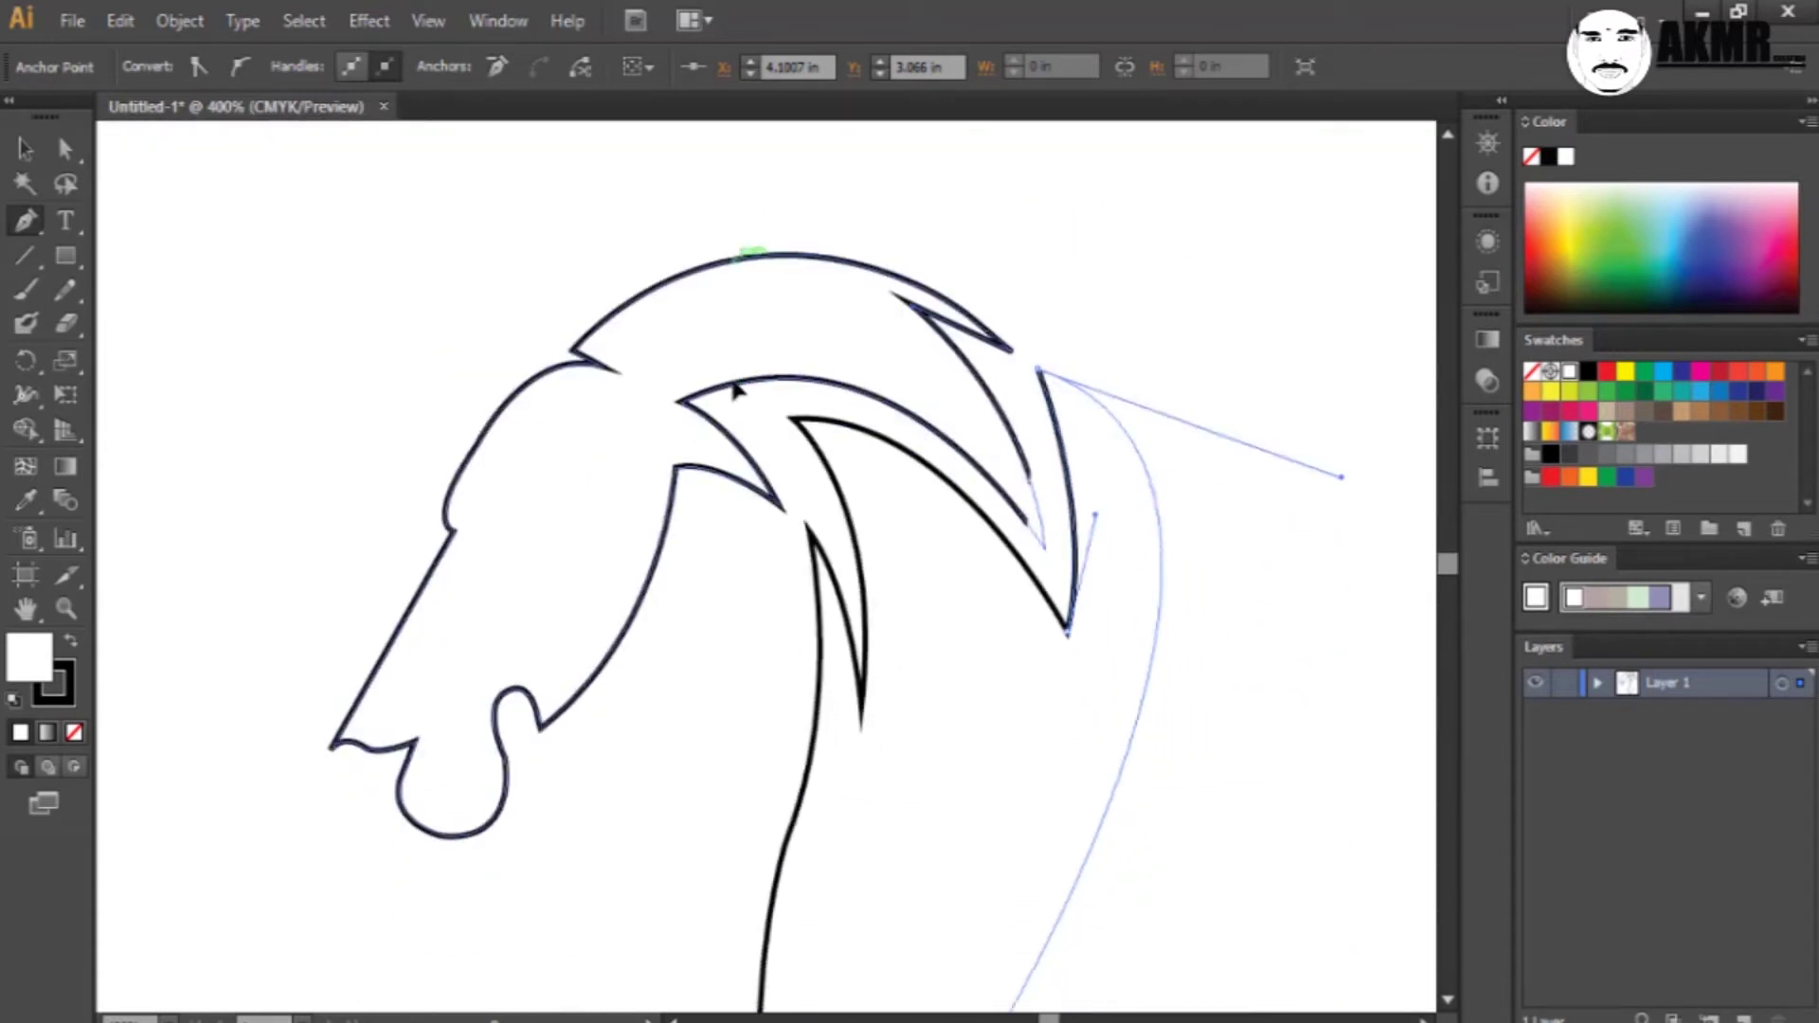
scroll(933, 389, "up", 3)
scroll(911, 479, "up", 5)
key("ctrl+minus")
key("ctrl+minus")
scroll(777, 801, "down", 1)
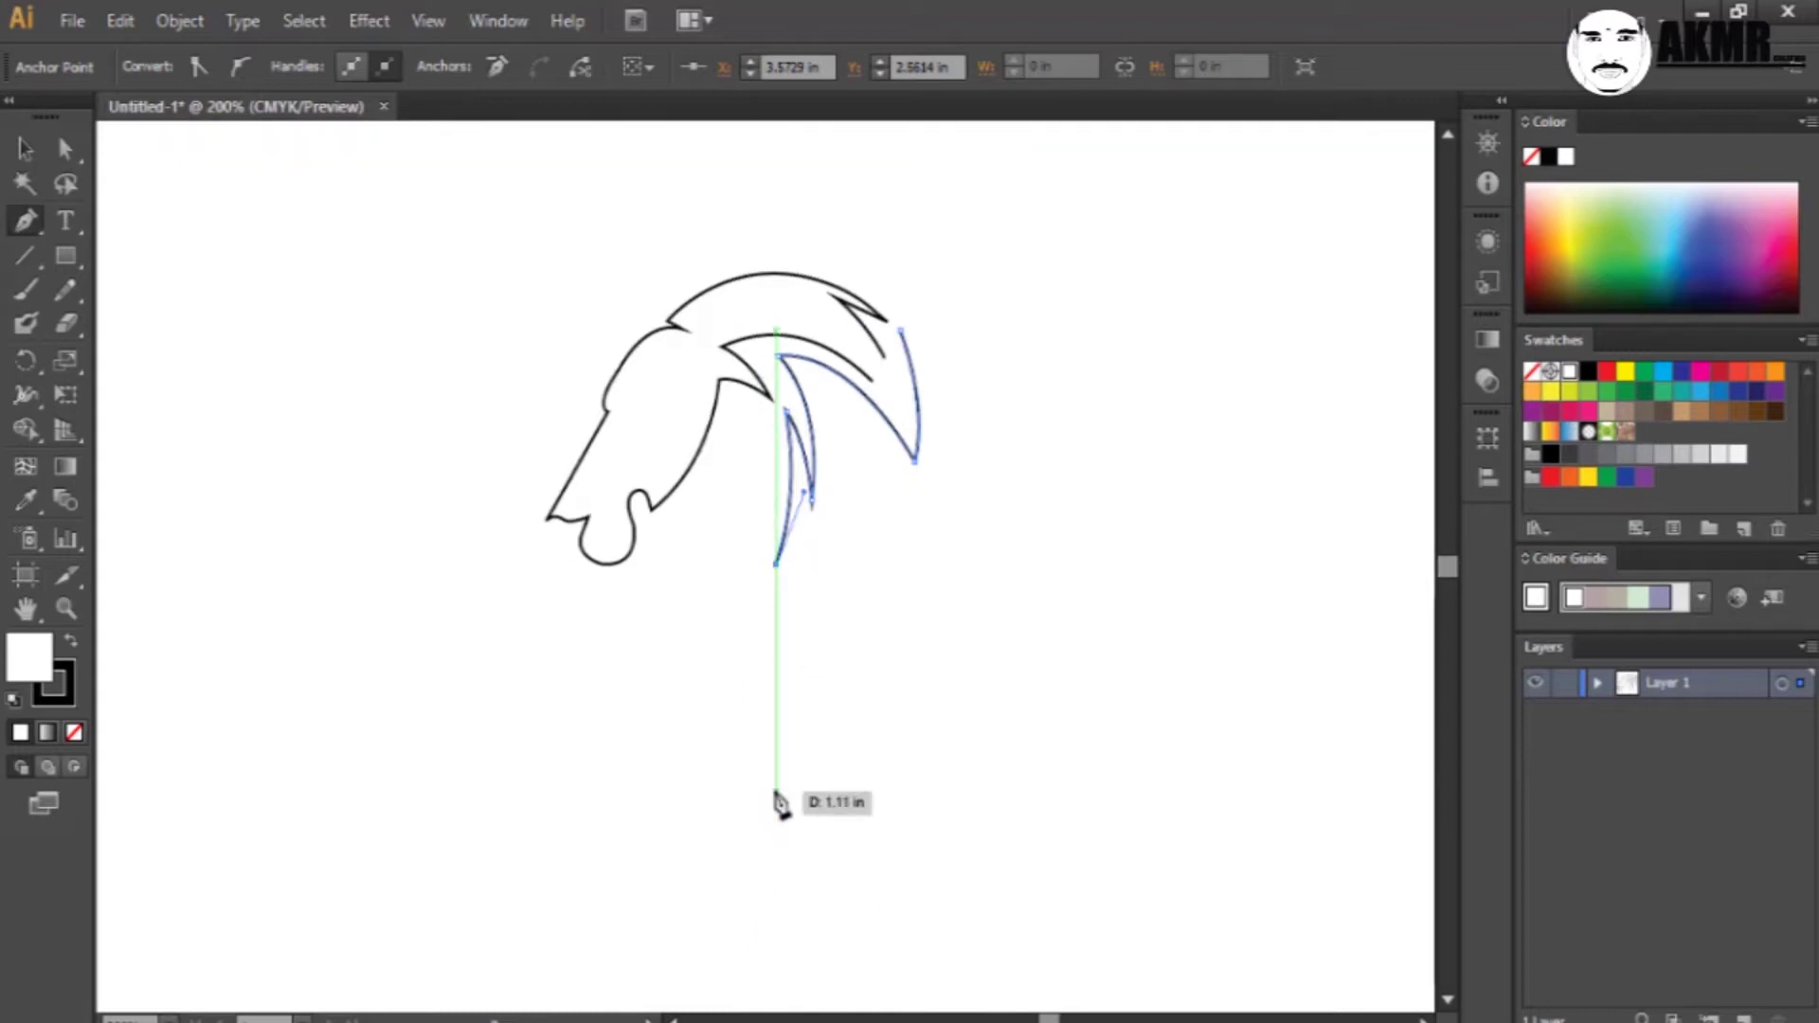
- Set the mane piece's sharp bottom point, close it at the top, and select it
left_click_drag(709, 793, 709, 900)
left_click(709, 792)
scroll(841, 520, "up", 1)
left_click_drag(857, 690, 862, 696)
left_click_drag(902, 348, 1077, 573)
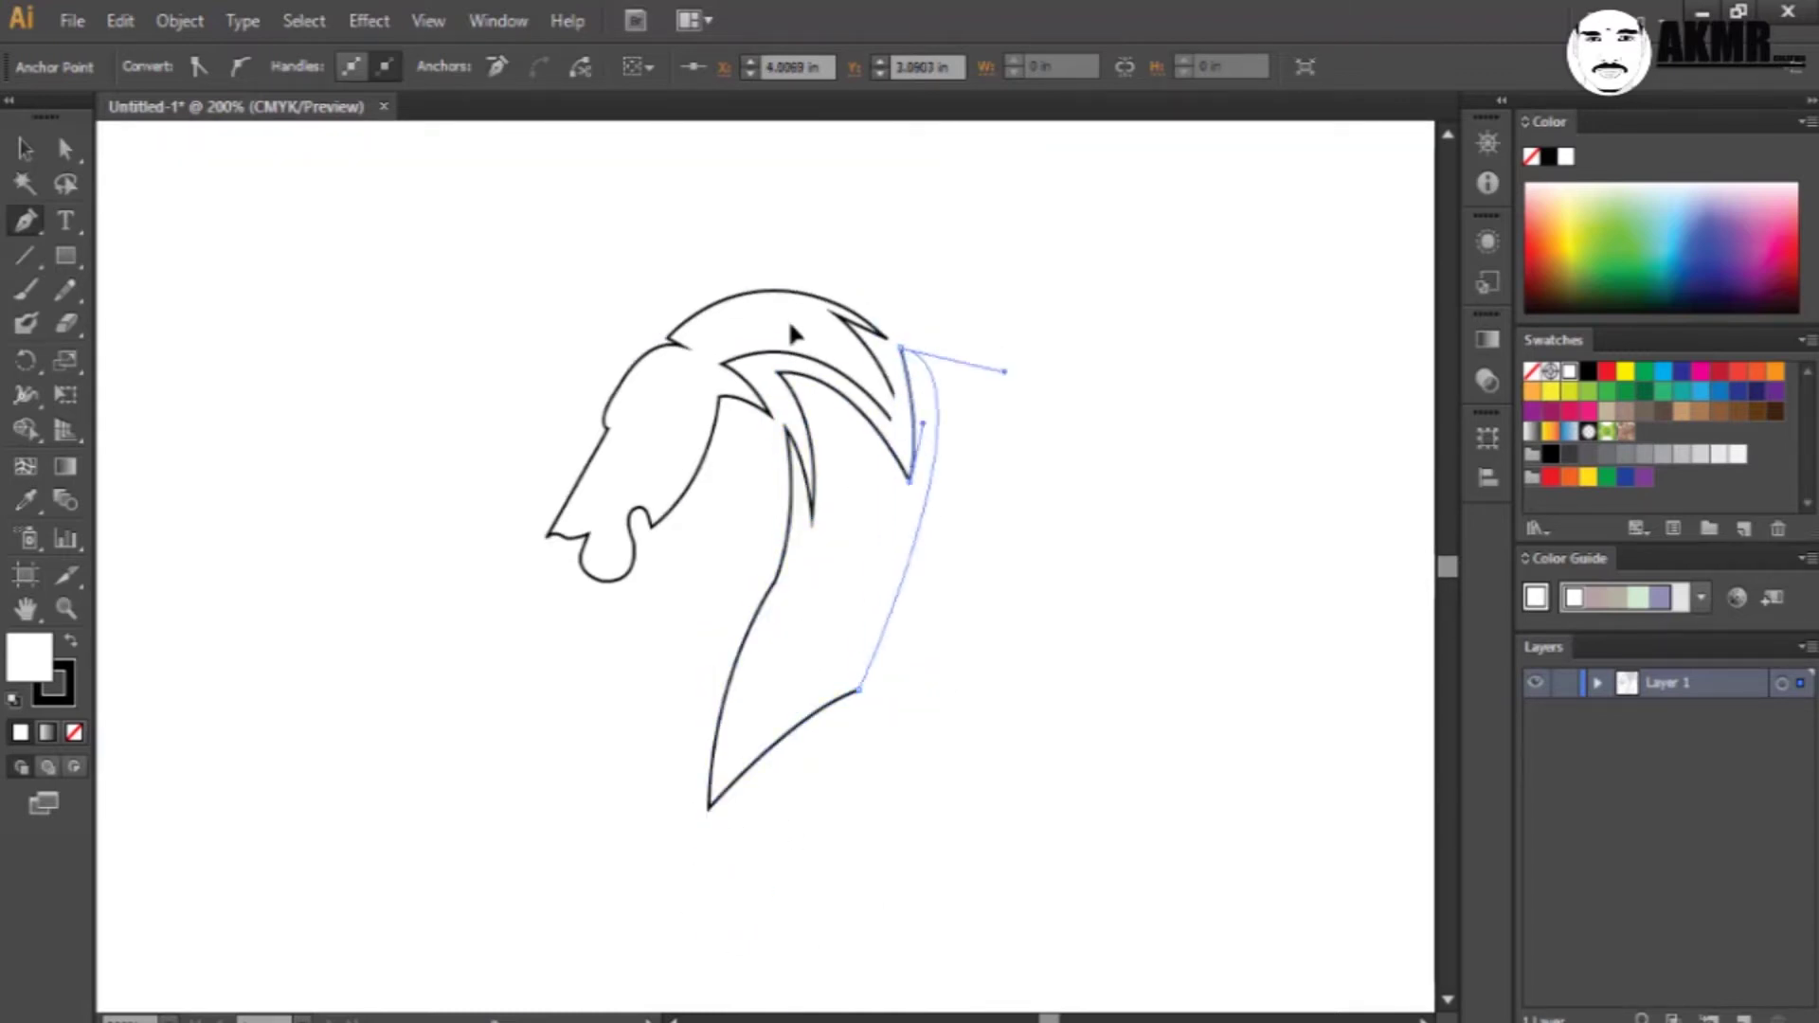
scroll(739, 379, "up", 10)
scroll(725, 313, "down", 5)
key("v")
left_click(806, 645)
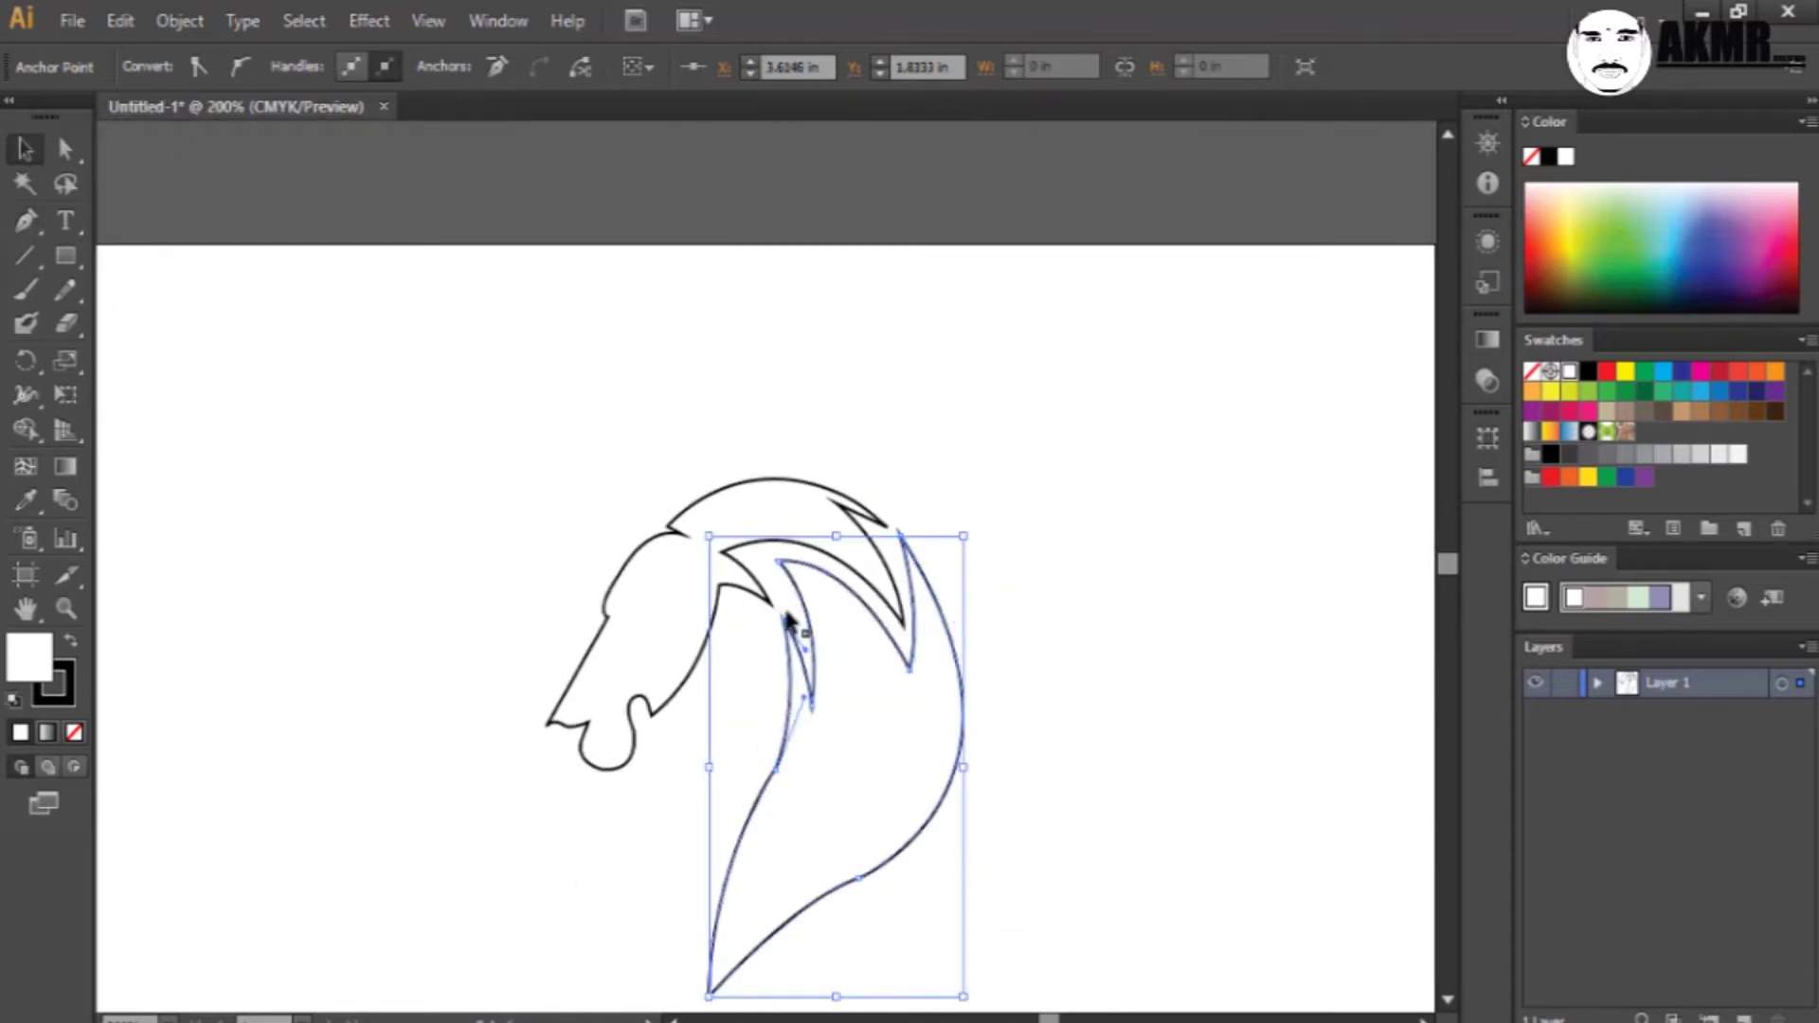
- Add an extra anchor point on the flowing mane shape's edge
scroll(859, 578, "down", 5)
key("p")
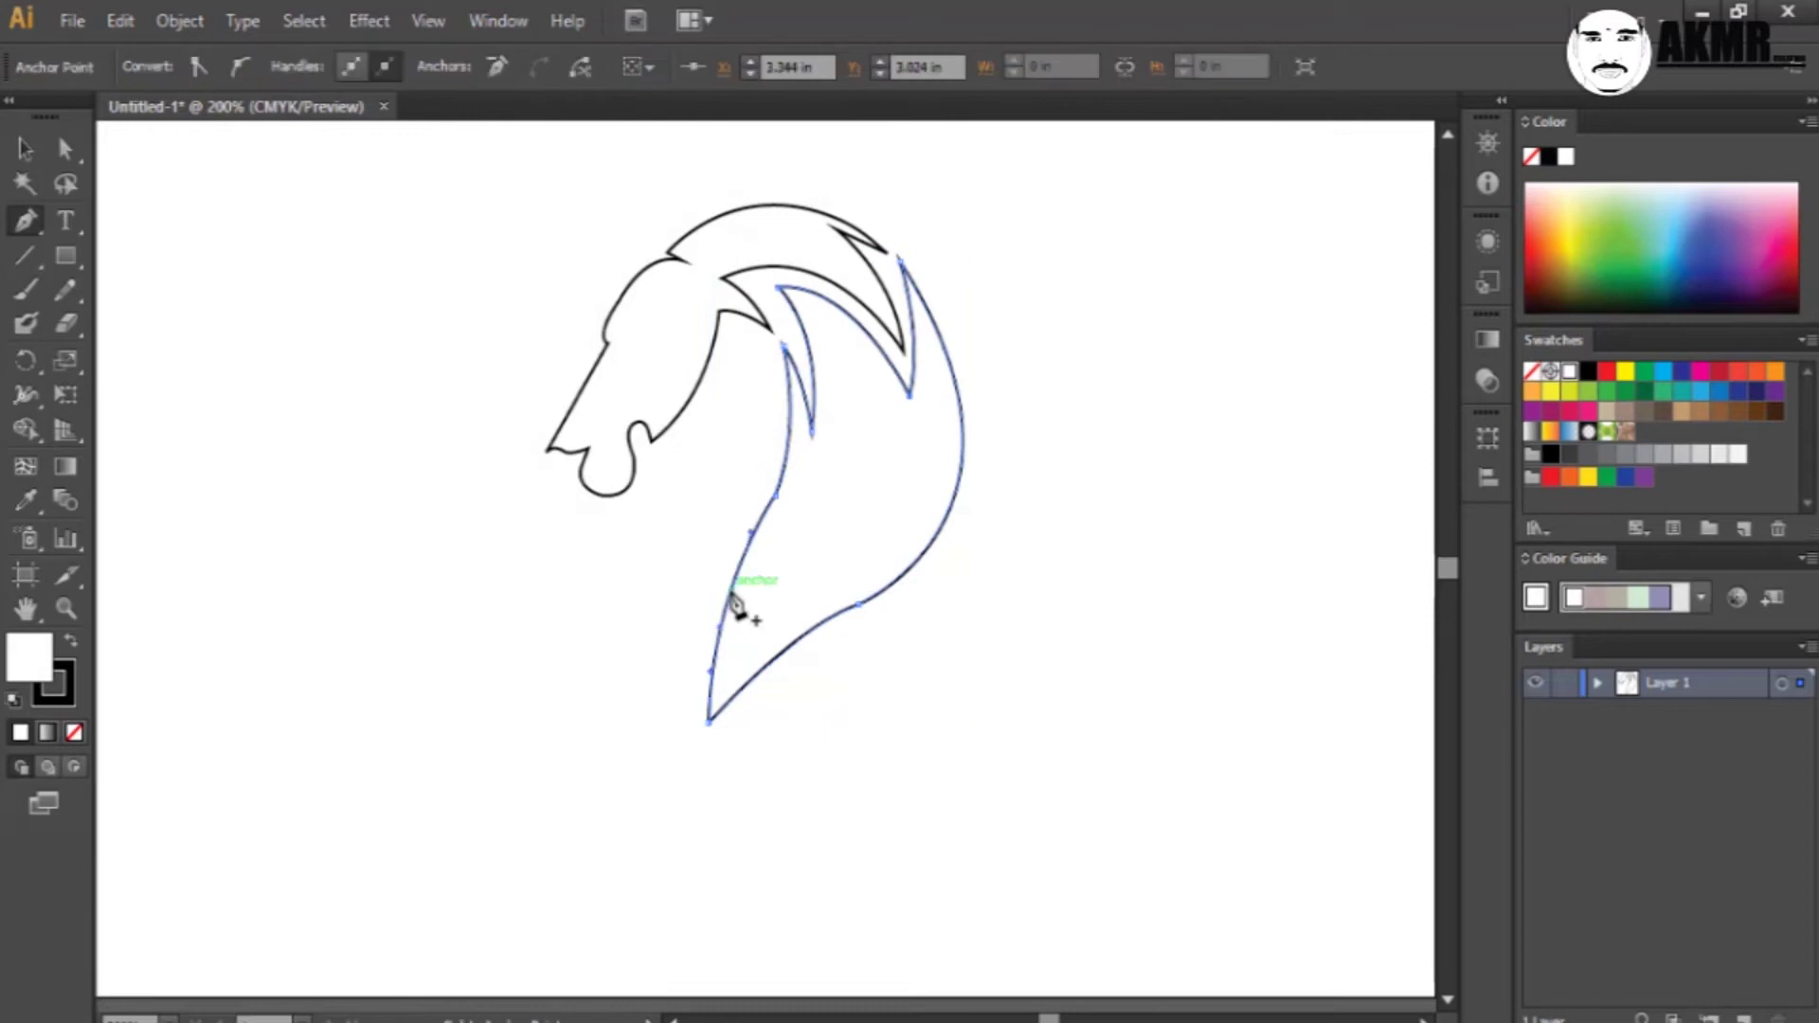
left_click(883, 599)
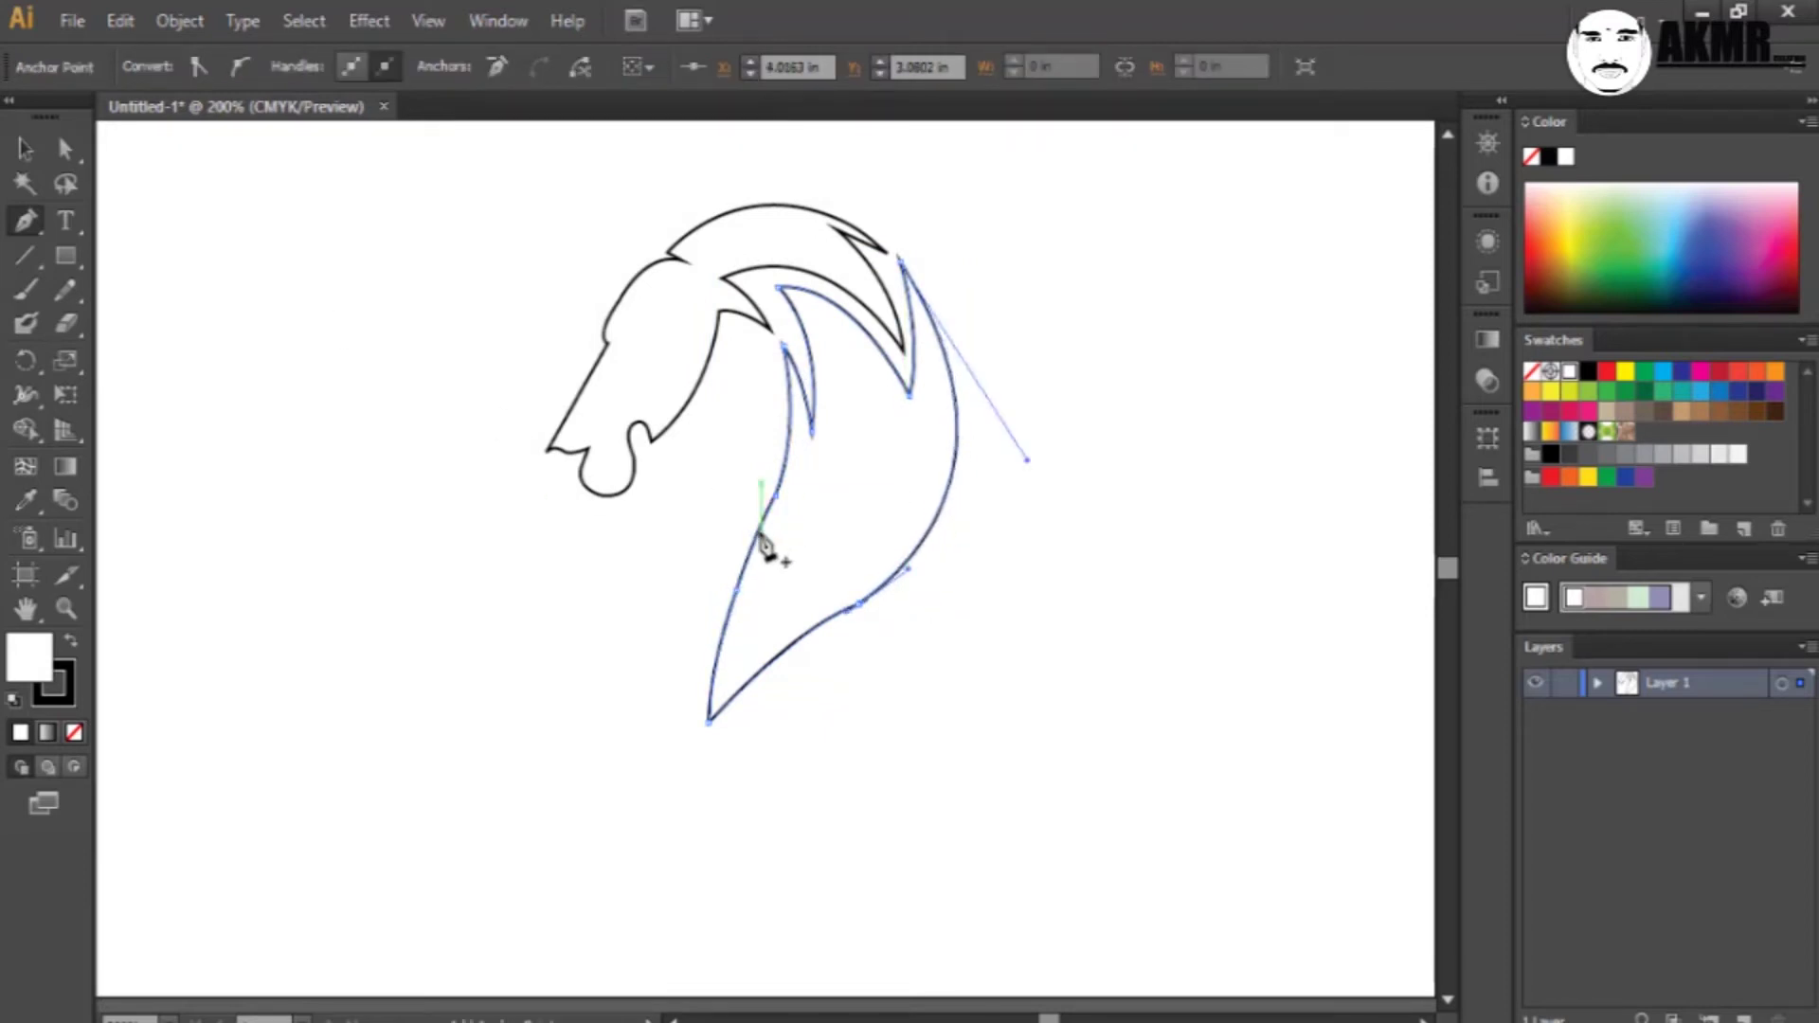
- Scale the whole lion head down slightly, then deselect it
key("v")
left_click(1239, 520)
mouse_move(520, 276)
left_mouse_down()
mouse_move(971, 734)
mouse_move(876, 664)
left_mouse_up()
key("ctrl+=")
scroll(998, 684, "up", 2)
key("ctrl+shift+a")
key("p")
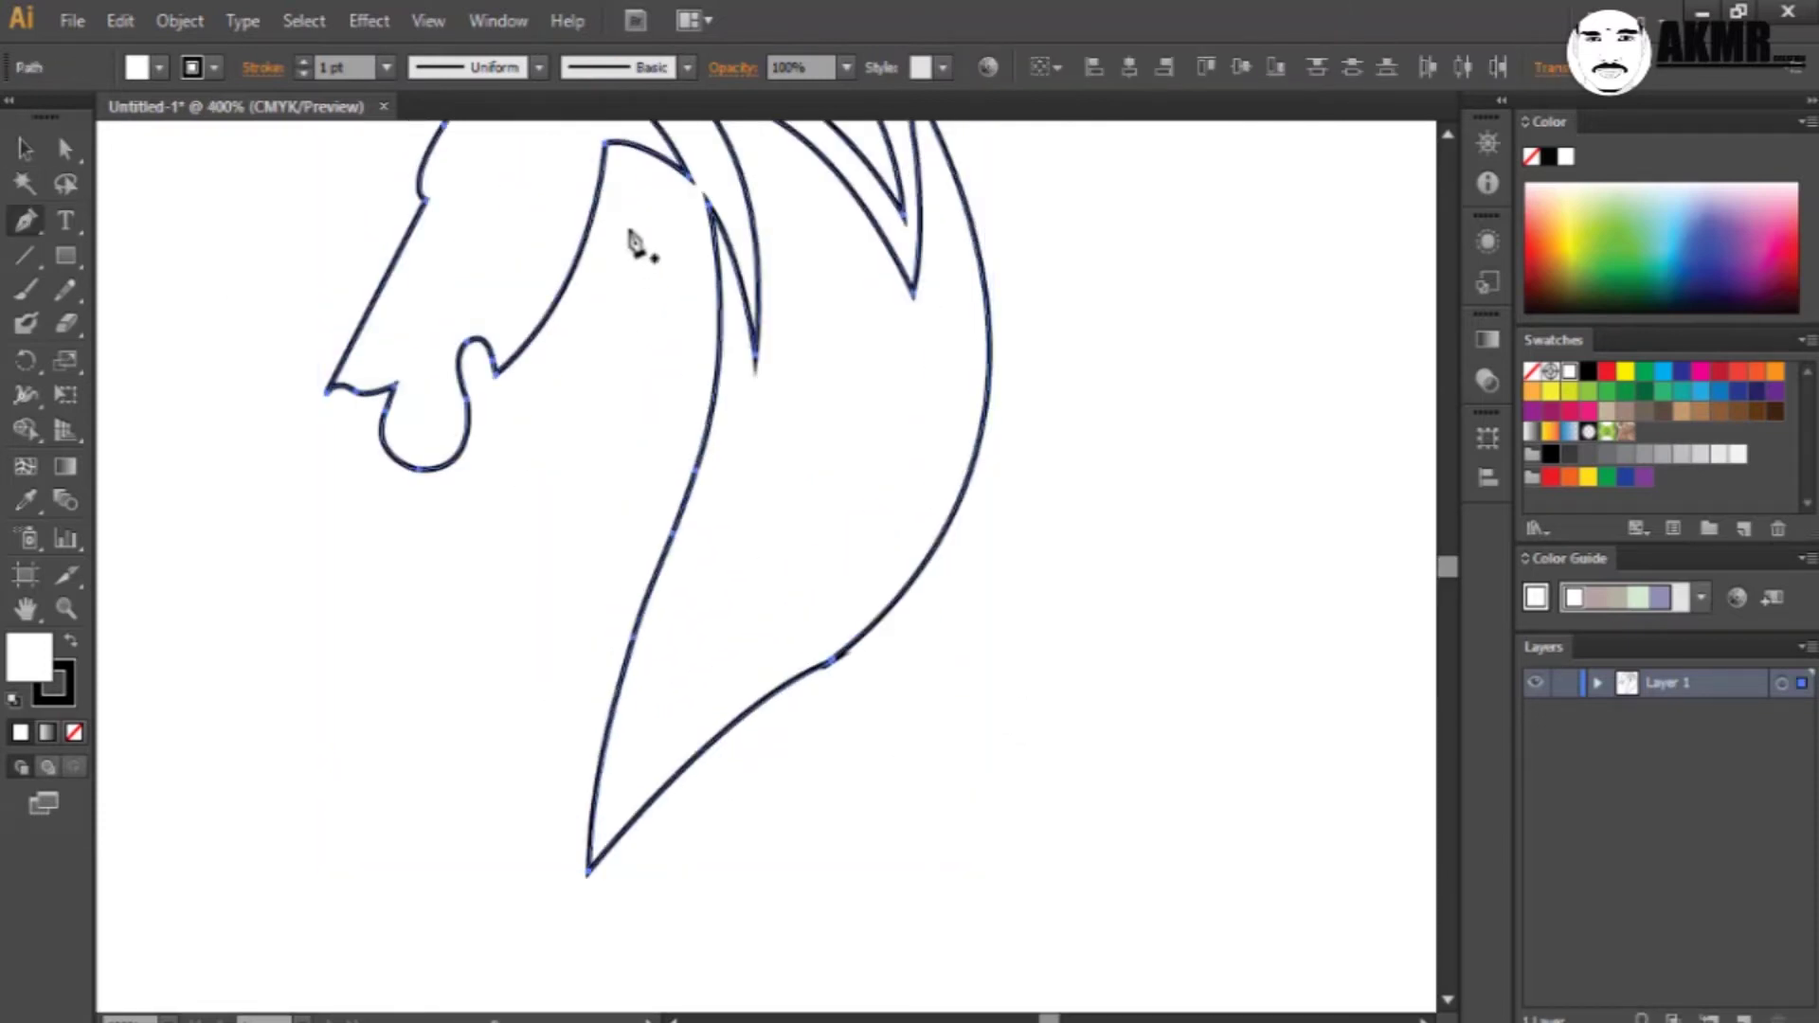
left_click(624, 213)
- Draw the small closed inner mane strand inside the mane
left_click(602, 332)
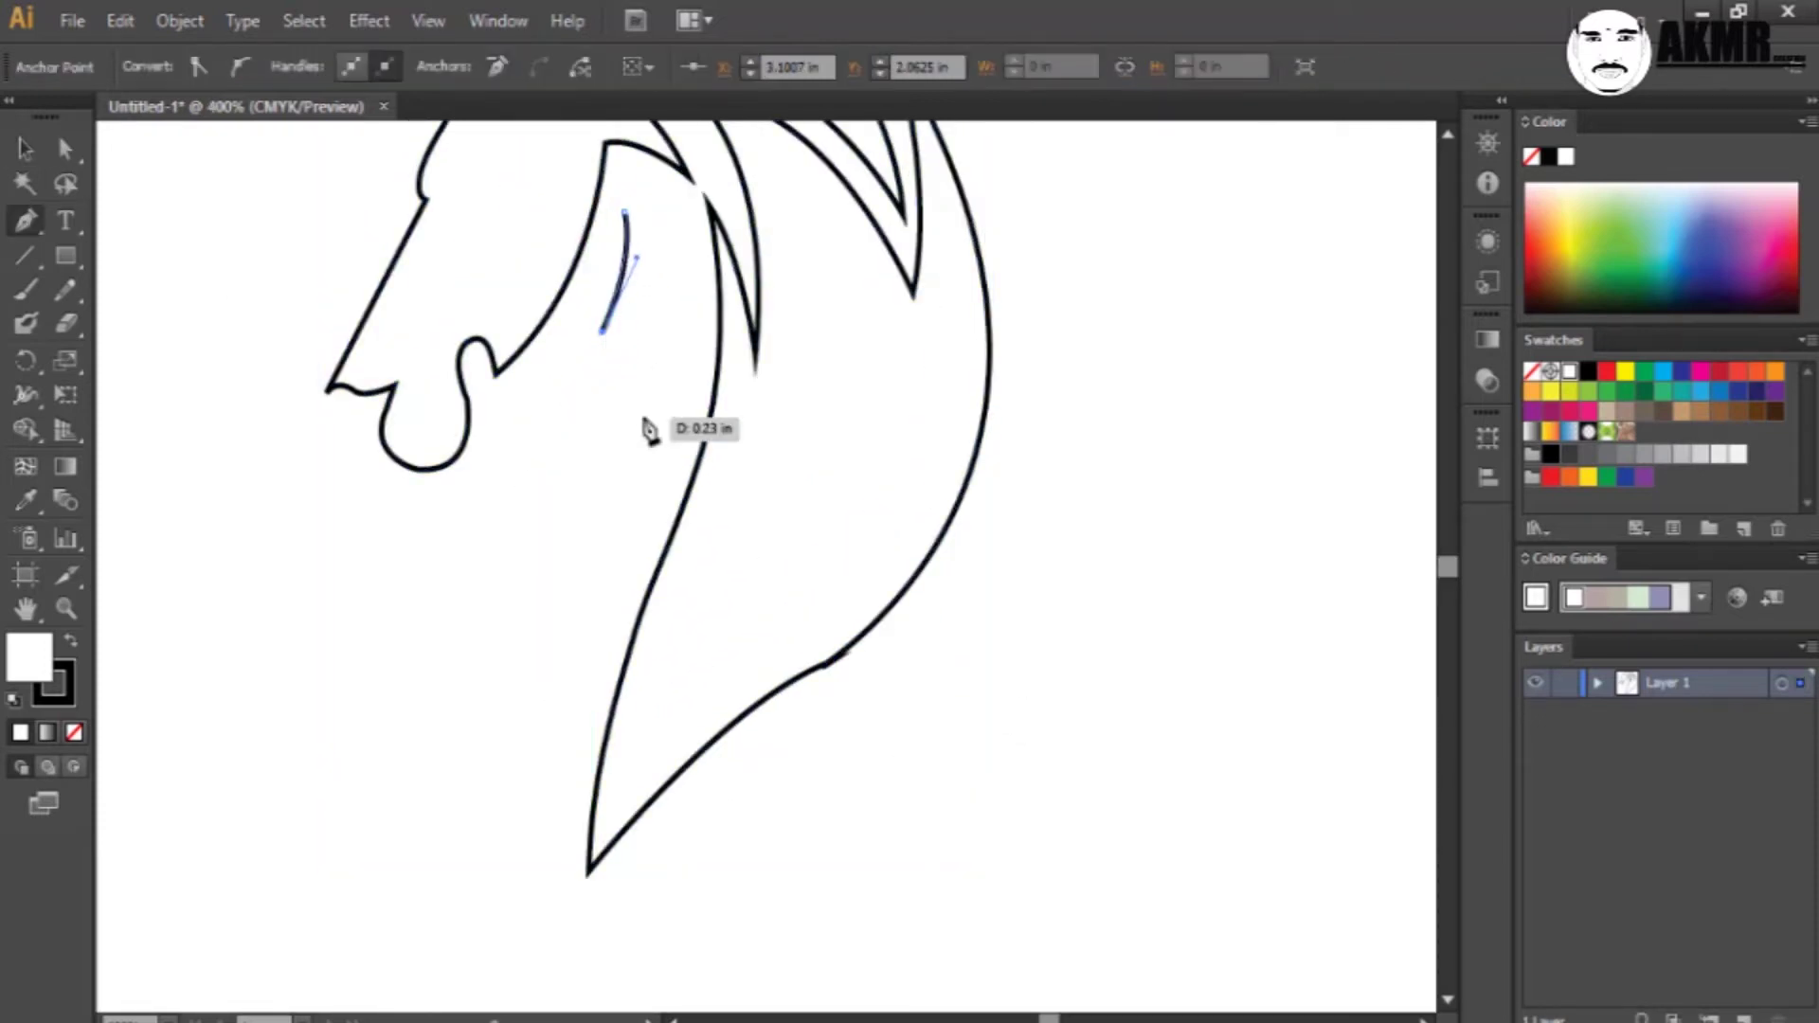
left_click(654, 468)
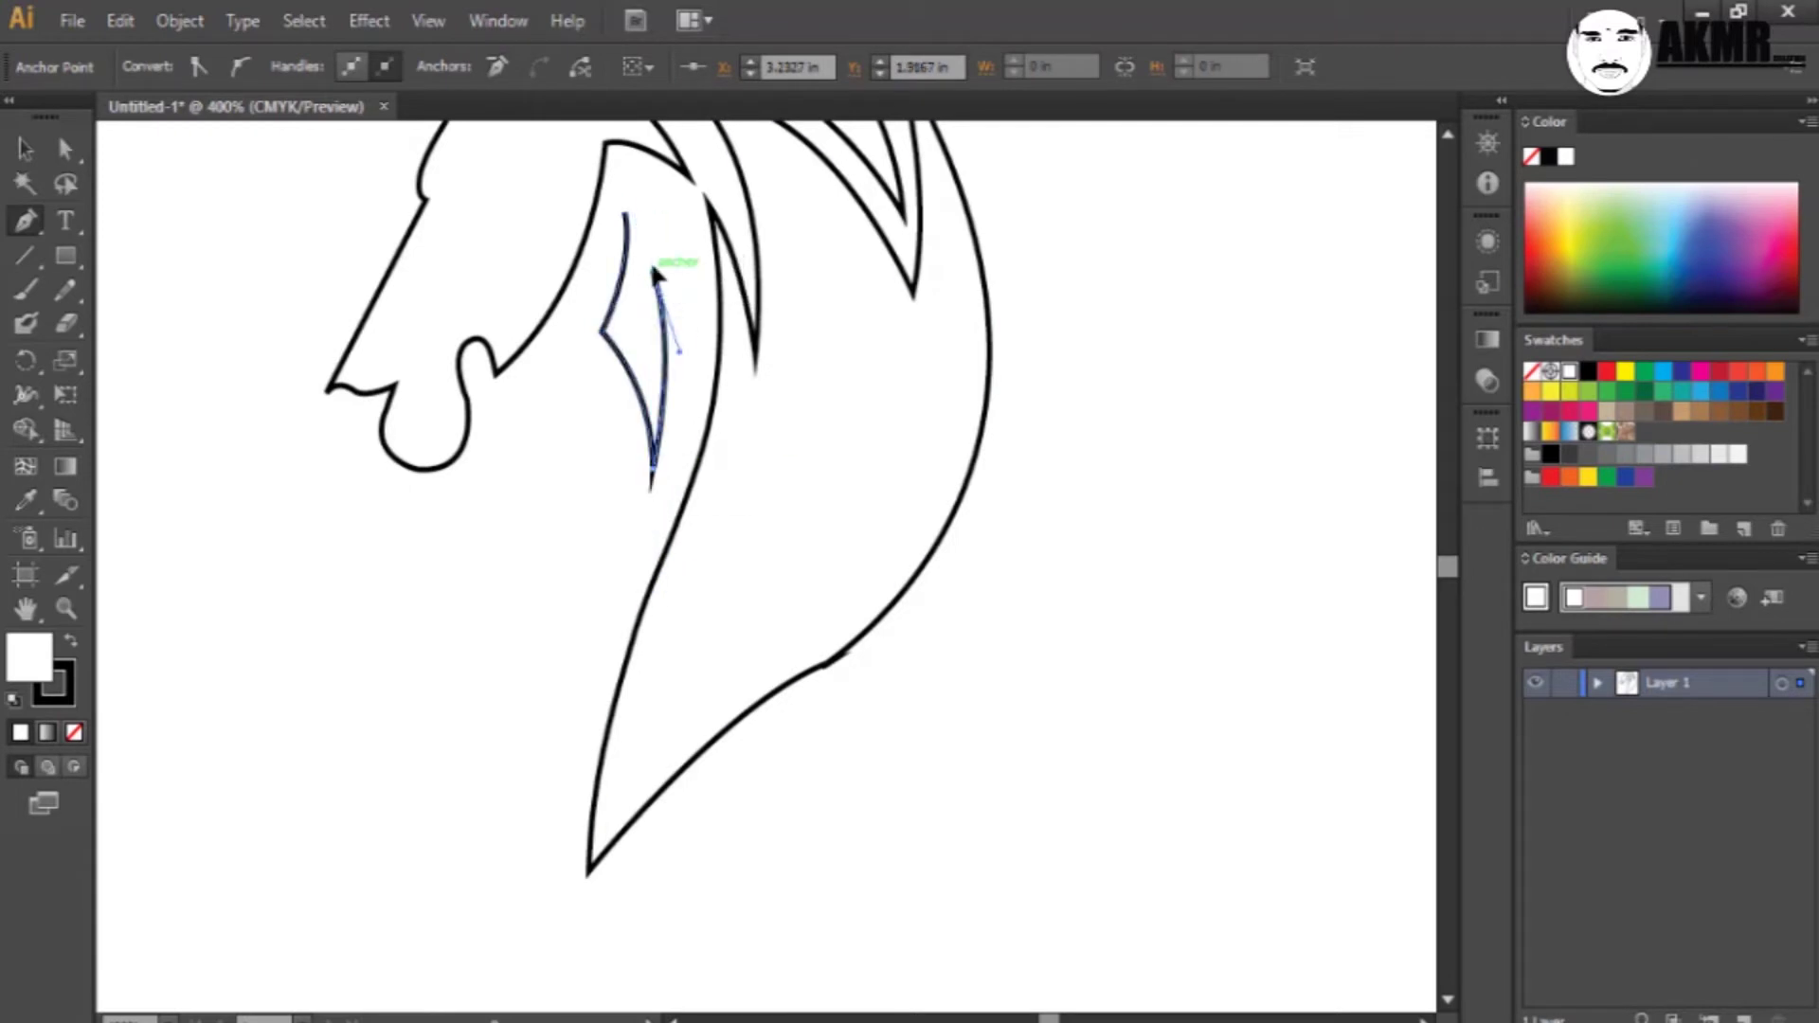
left_click_drag(686, 343, 672, 343)
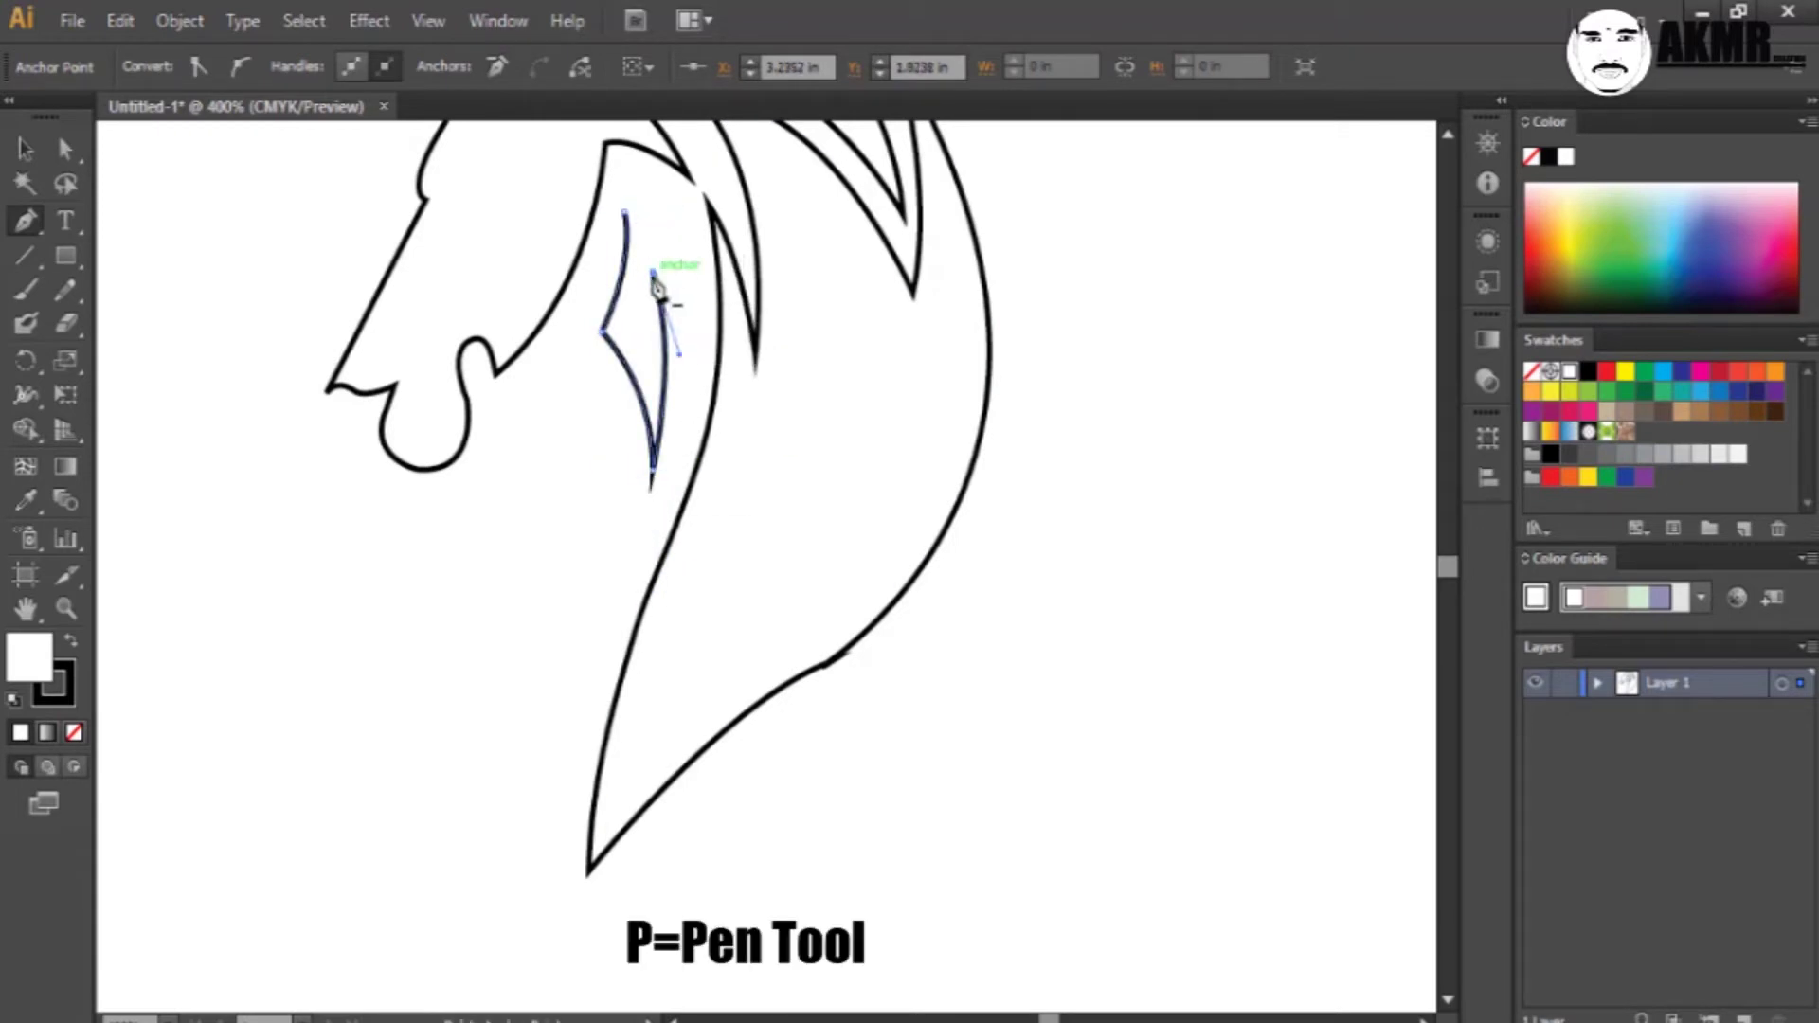
left_click(625, 213)
scroll(595, 184, "down", 3)
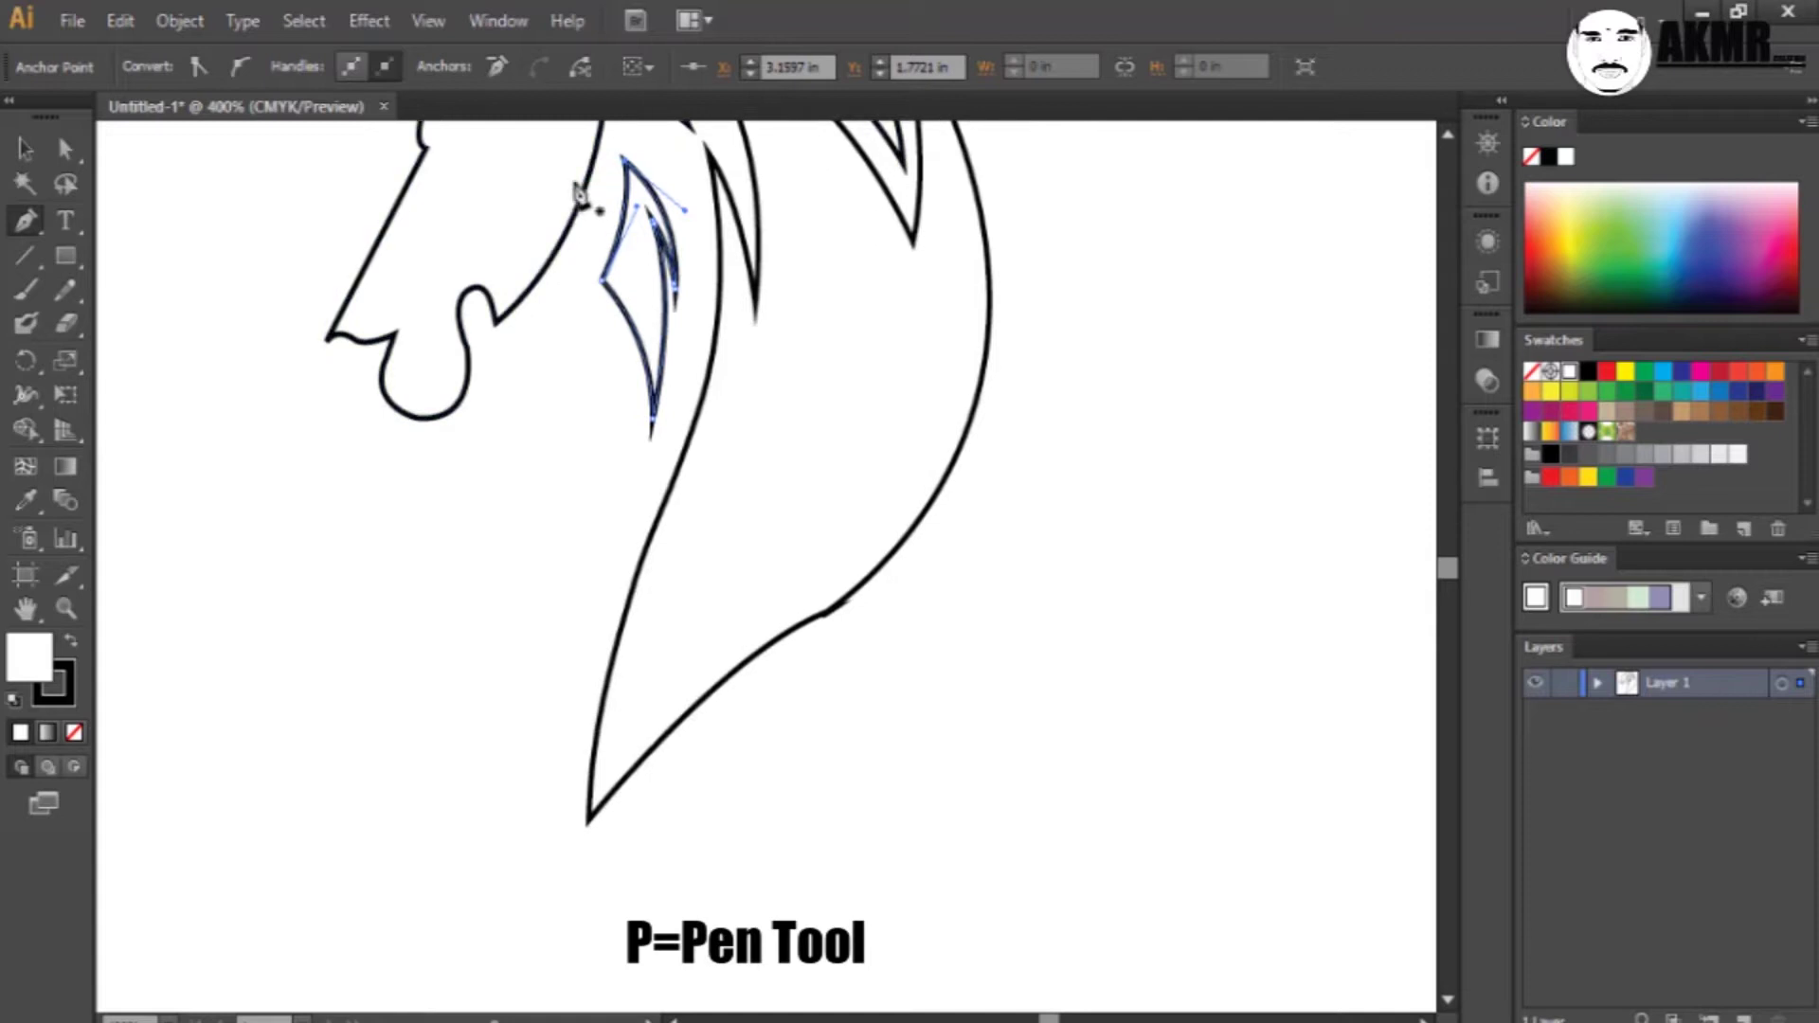
- Draw the long mane lock down beside the face with a sharp spike, and close it
left_click(588, 282)
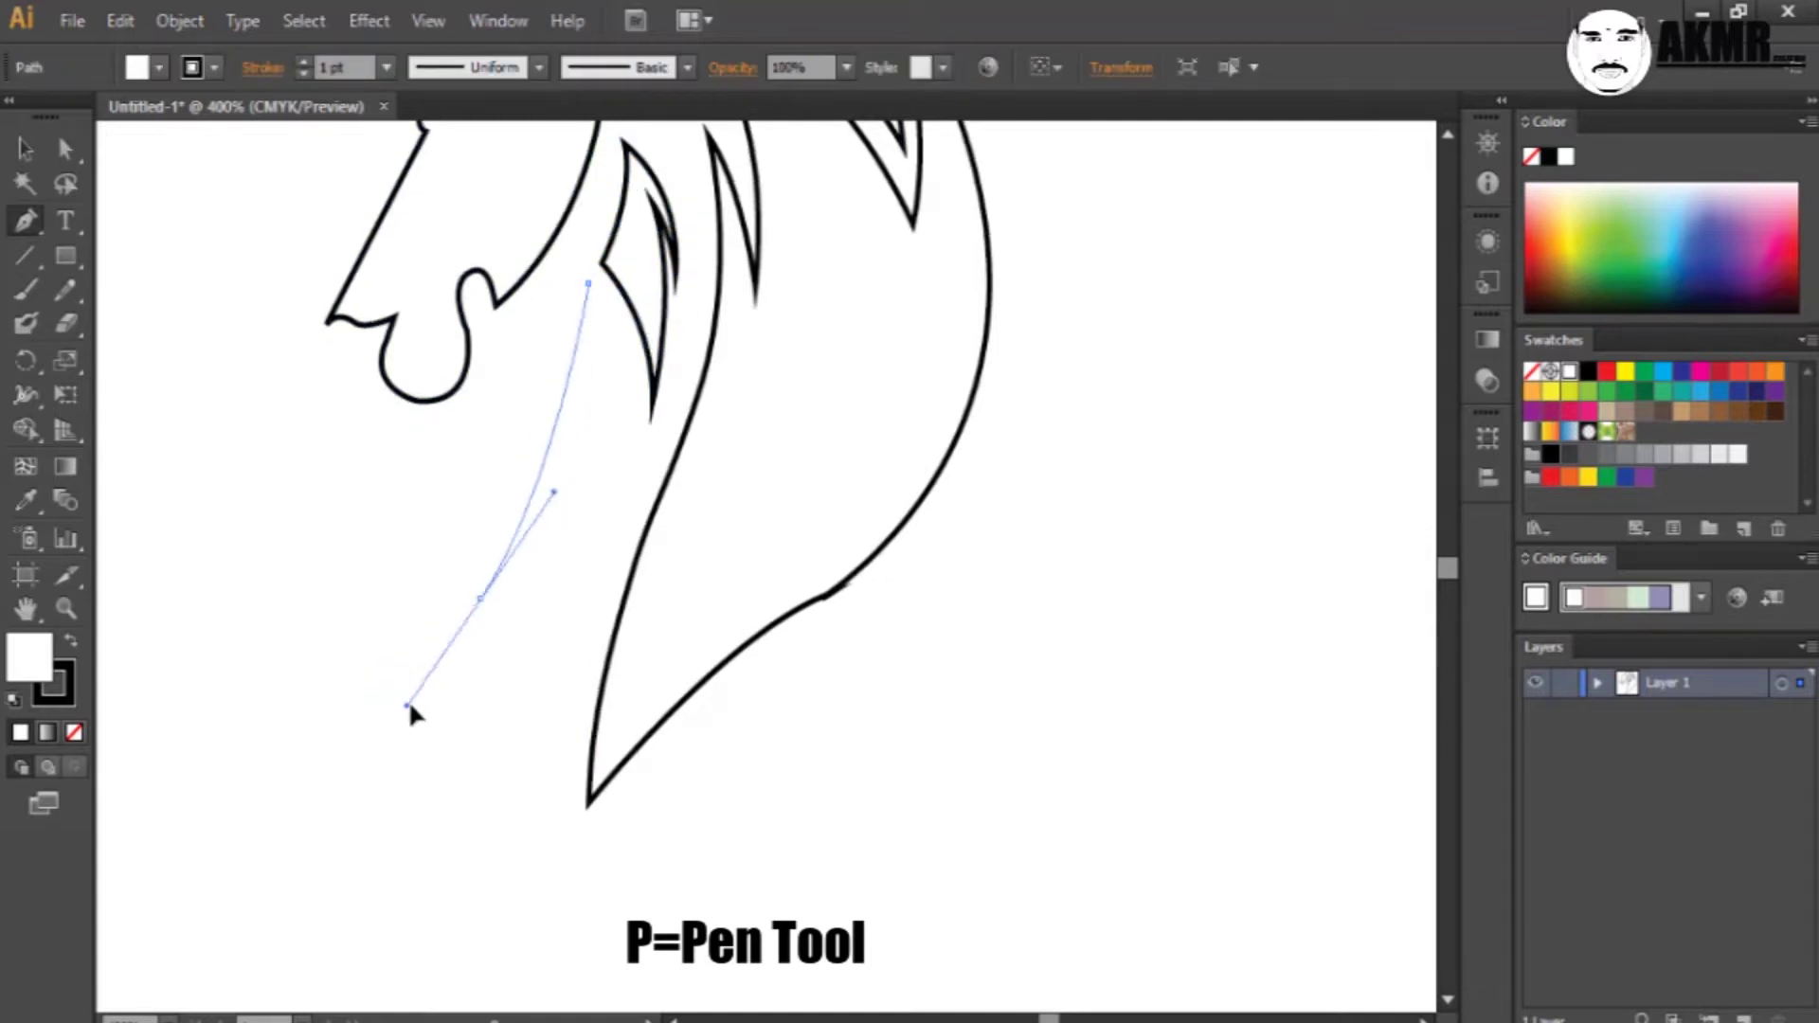
left_click_drag(486, 611, 607, 303)
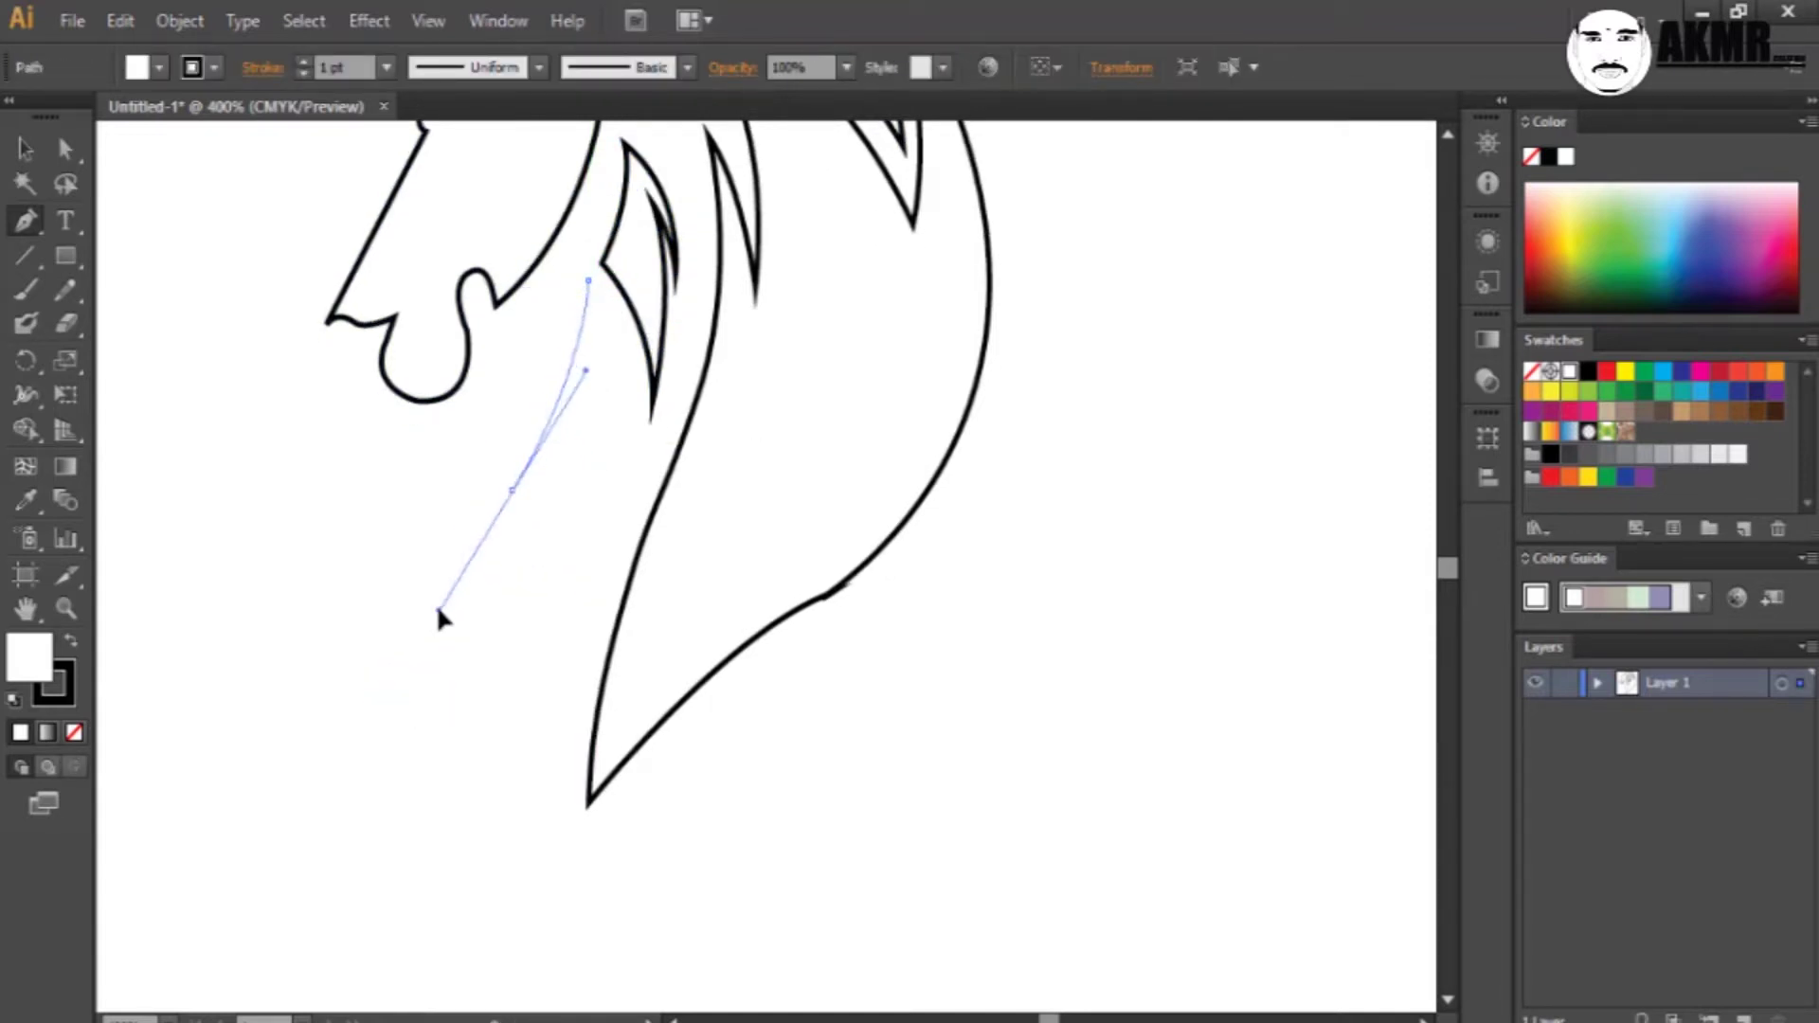
scroll(512, 504, "down", 1)
mouse_move(439, 618)
left_mouse_down()
mouse_move(512, 508)
mouse_move(456, 711)
left_mouse_up()
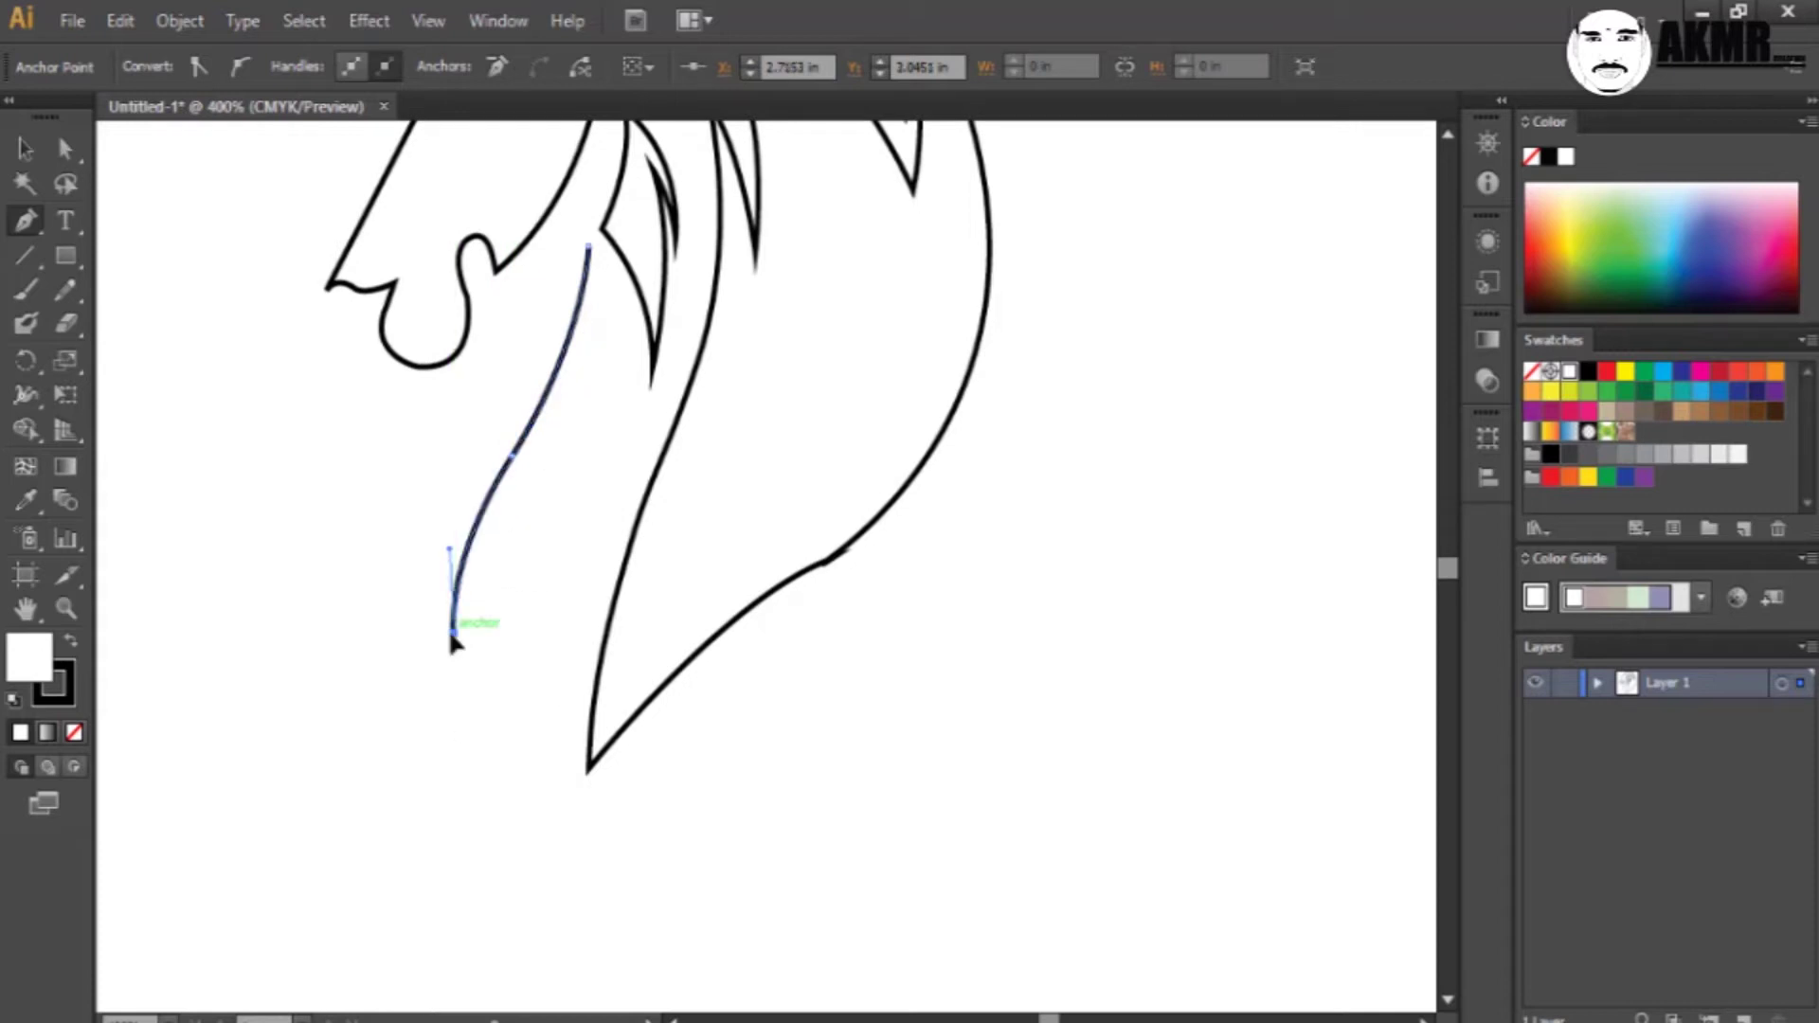
left_click(426, 538)
left_click_drag(478, 843, 471, 867)
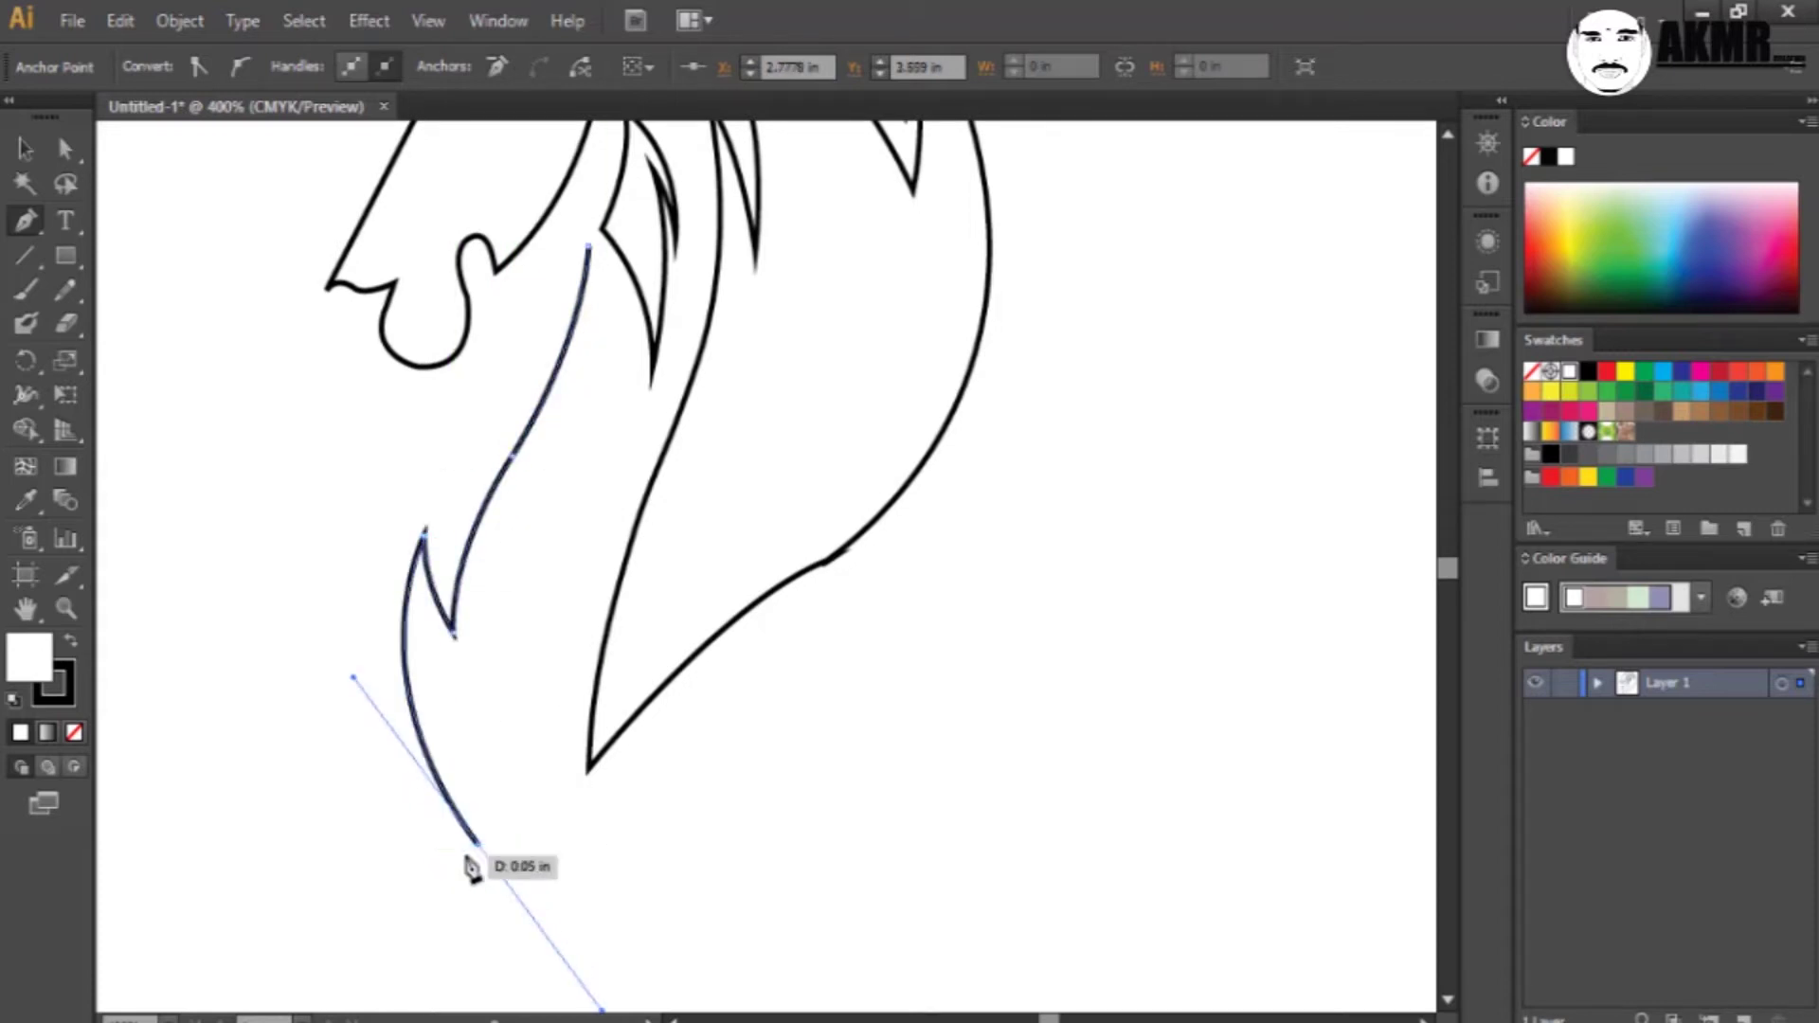
left_click_drag(580, 599, 549, 601)
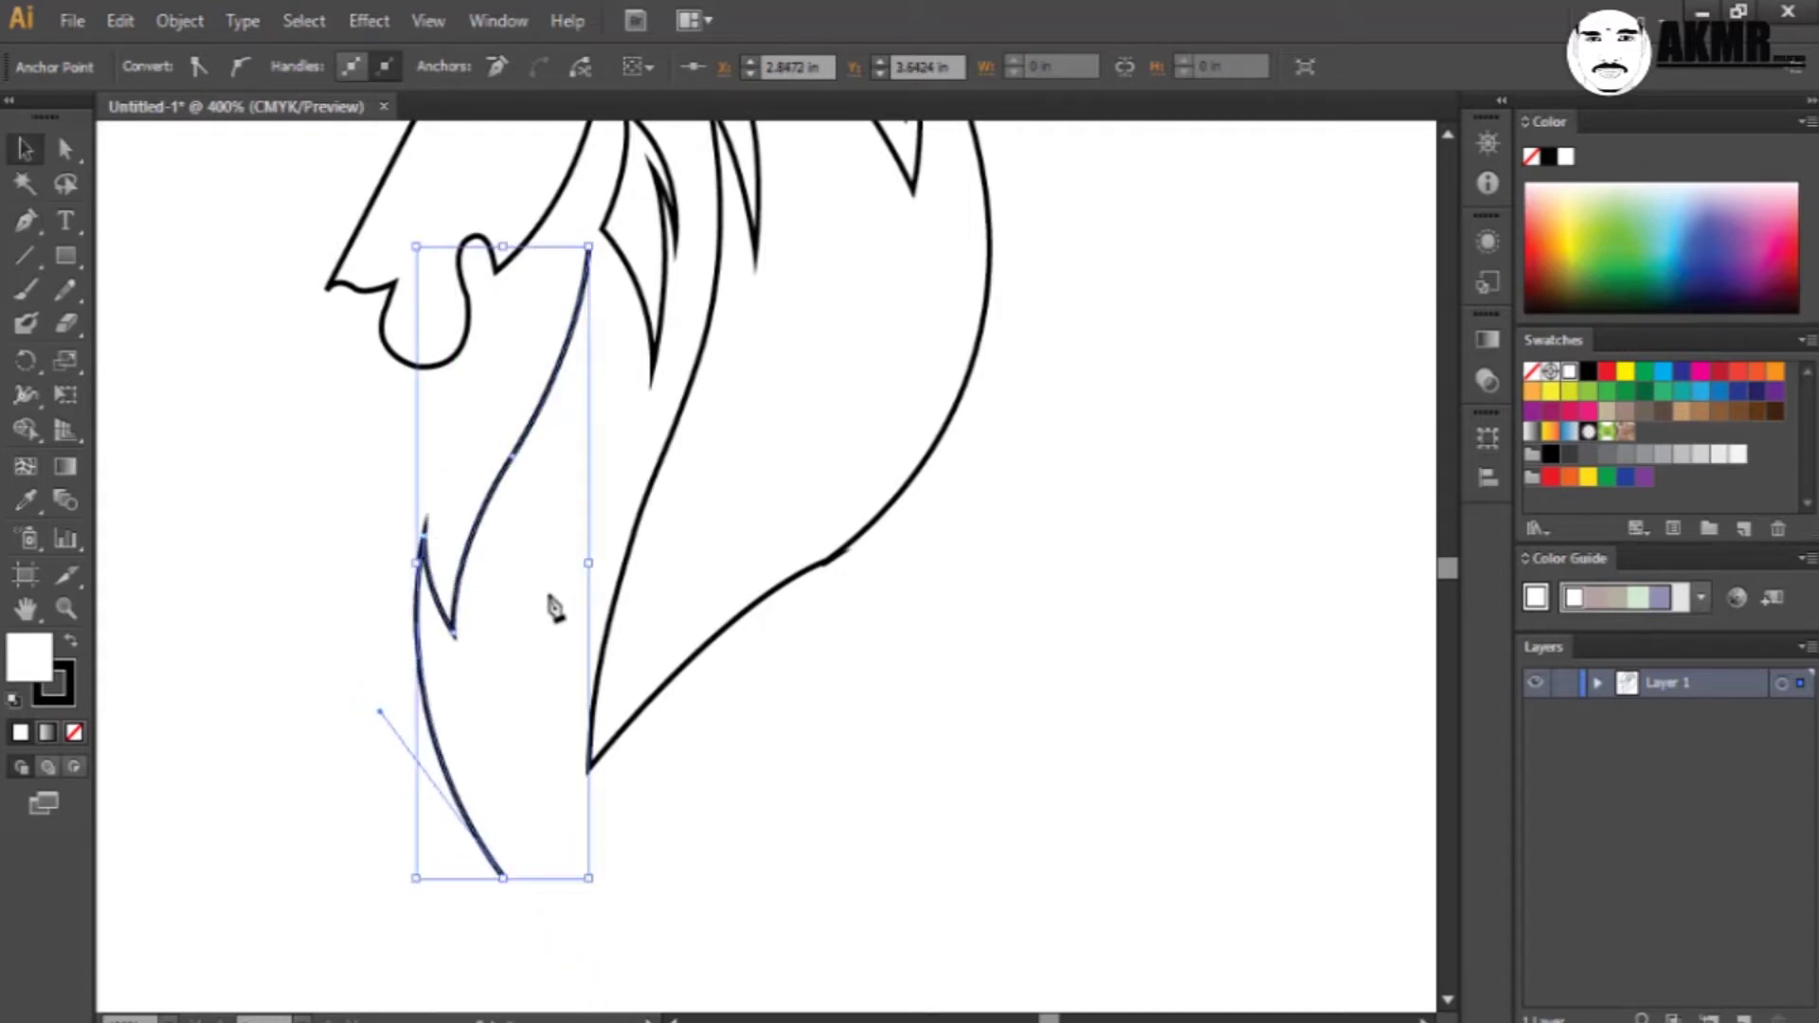
key("v")
left_click_drag(423, 546, 424, 531)
key("p")
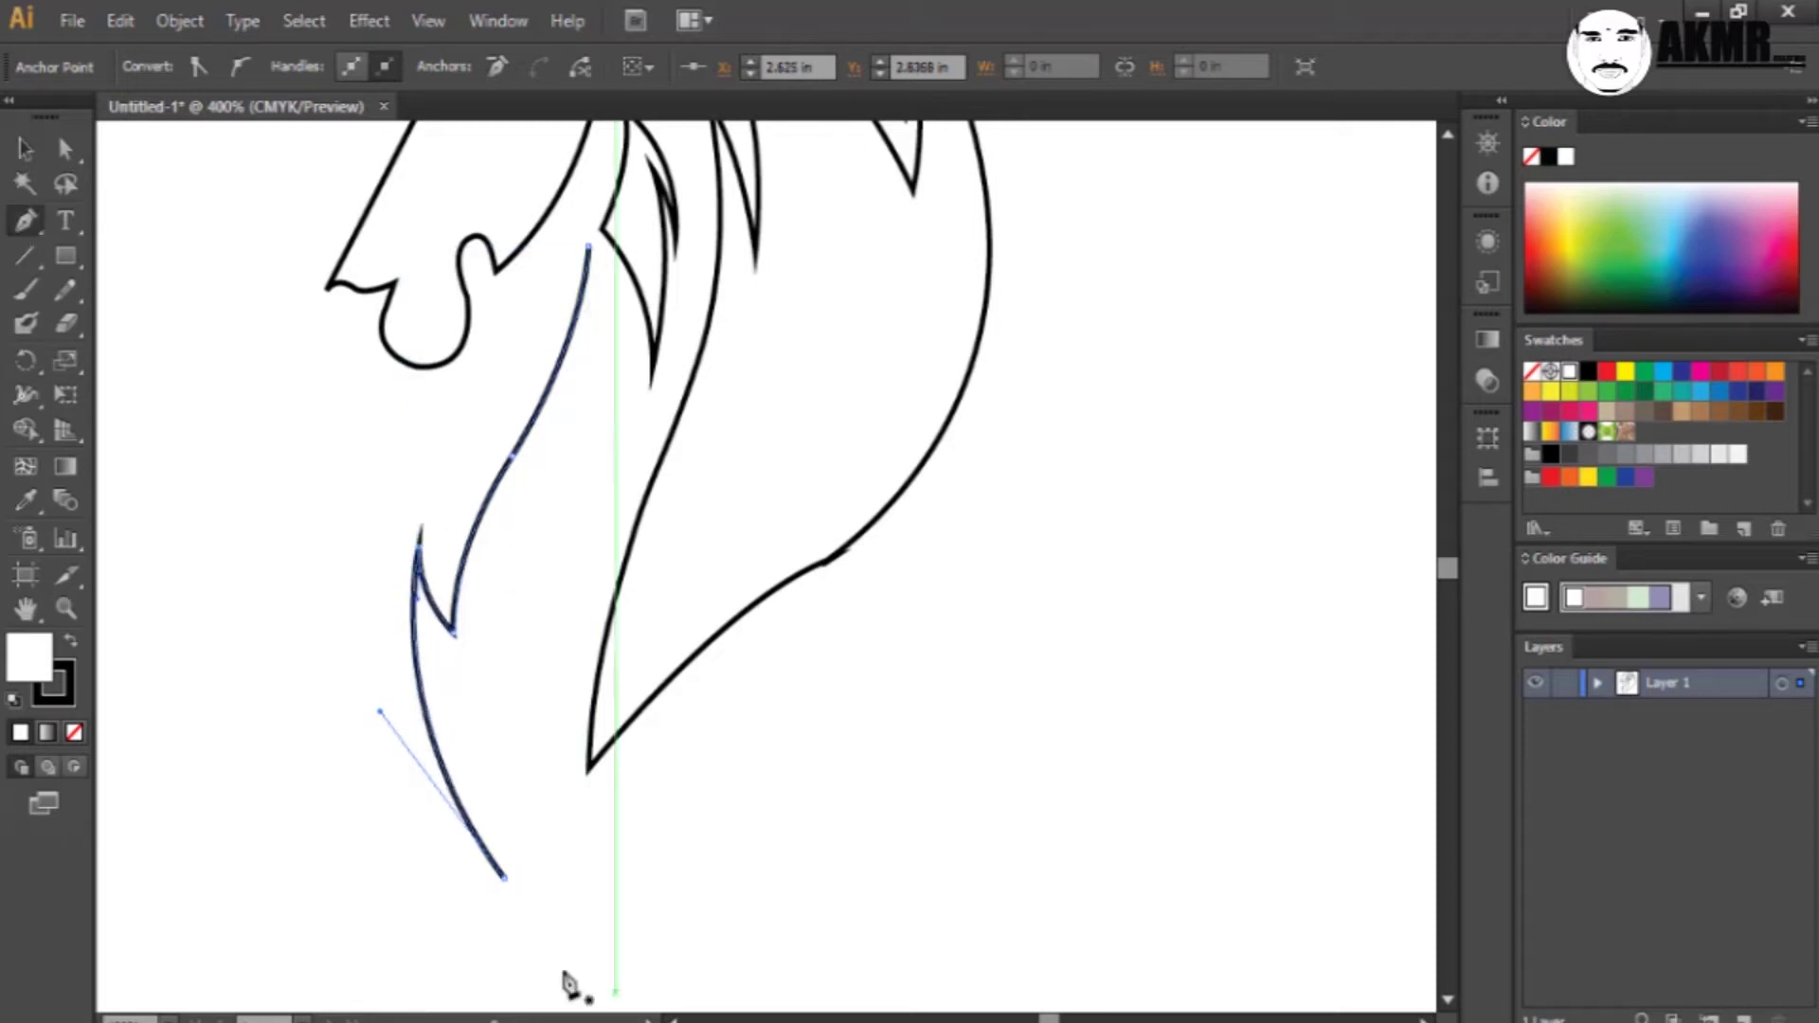
left_click_drag(605, 940, 614, 952)
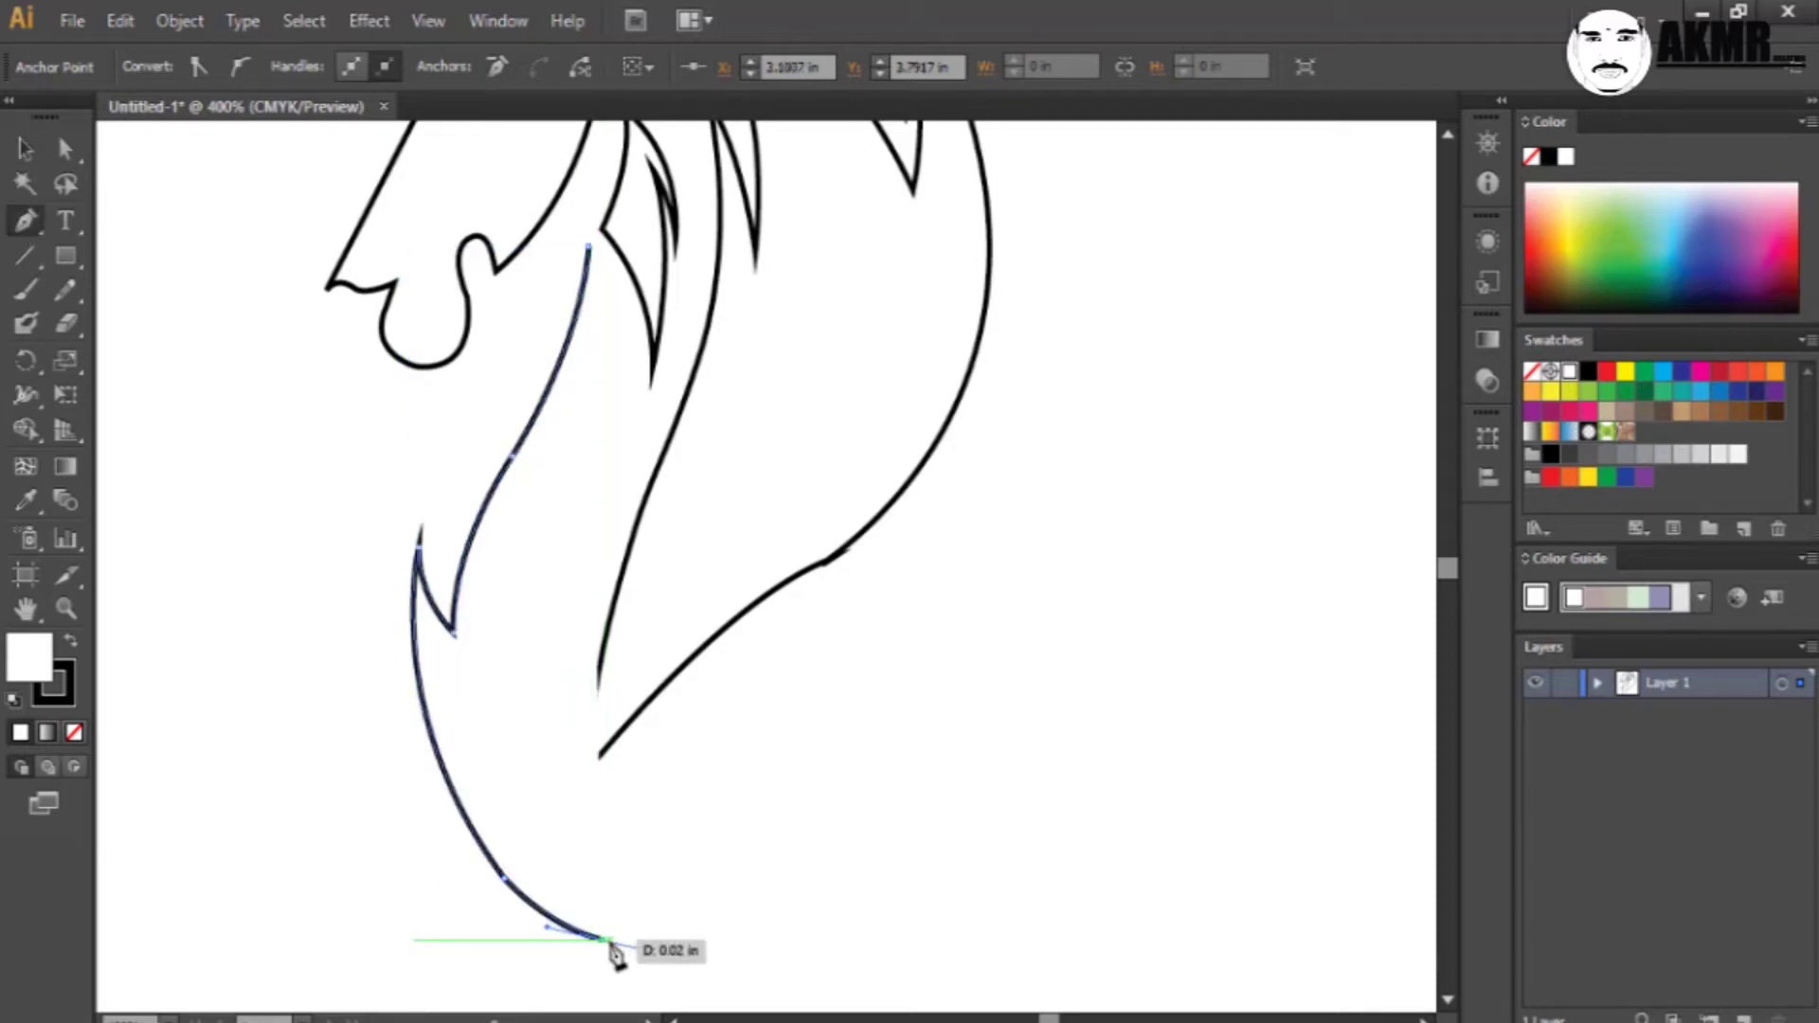
left_click_drag(559, 610, 562, 620)
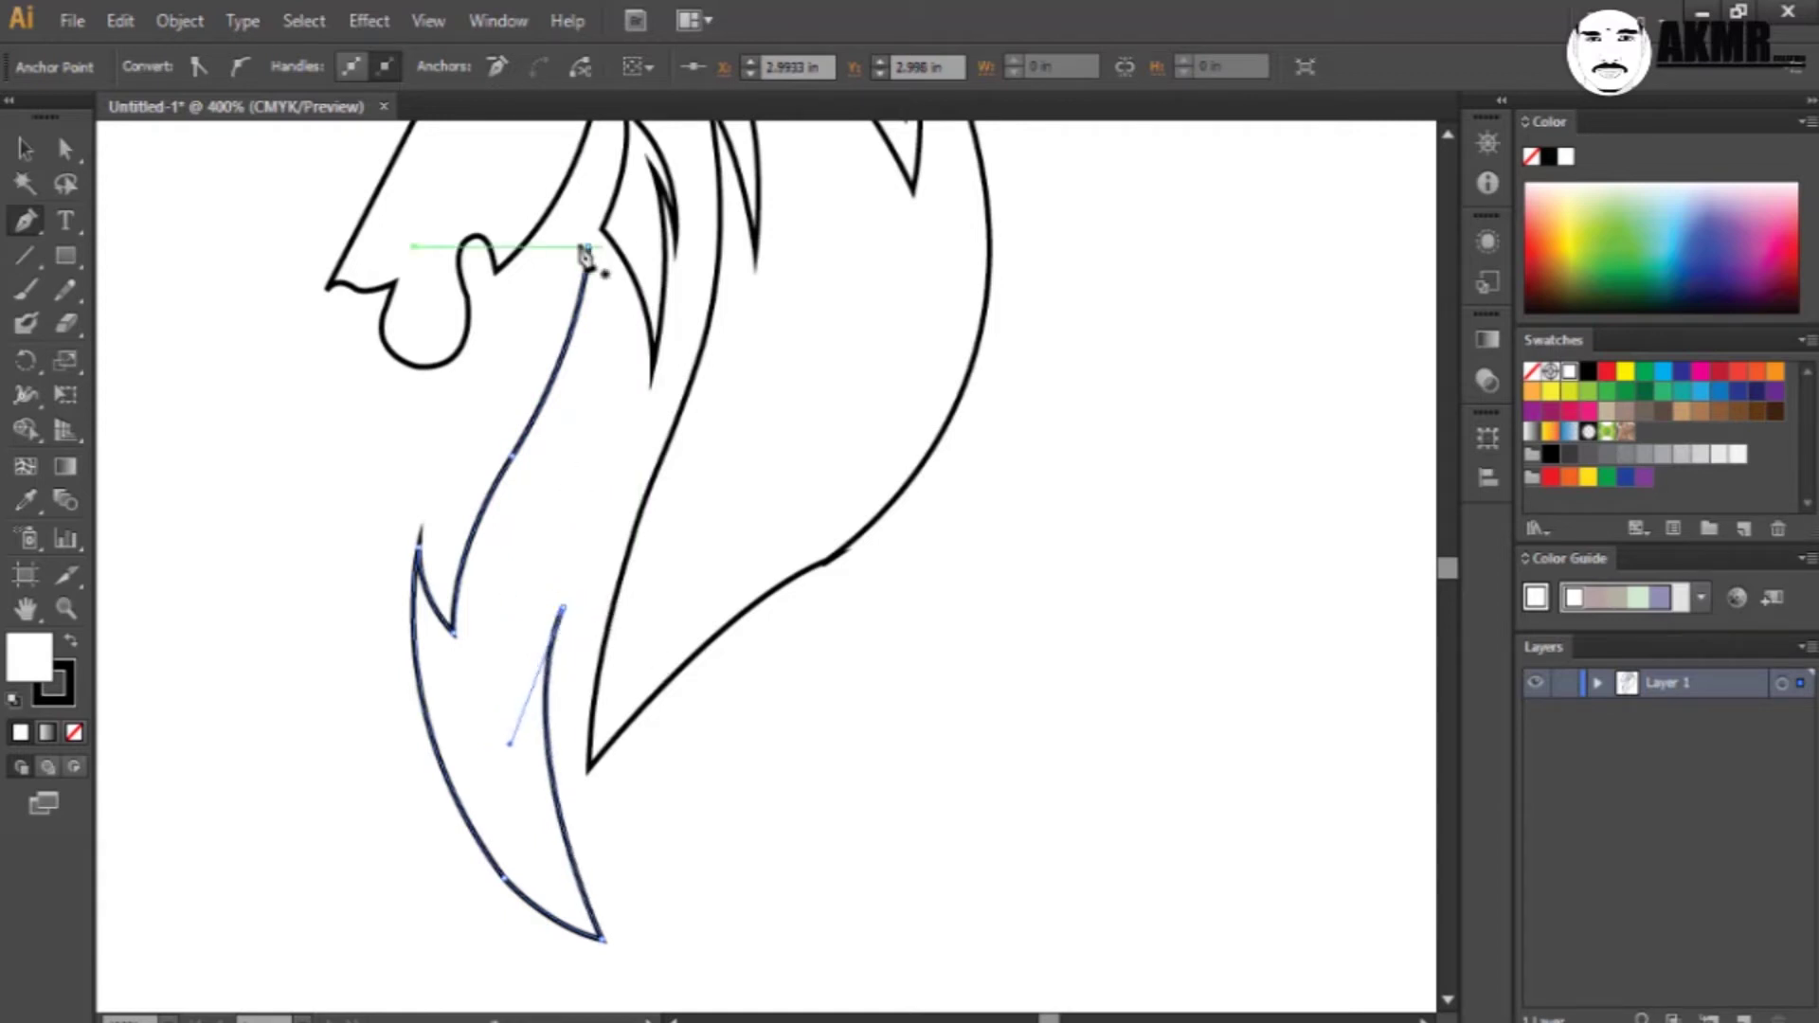
left_click_drag(587, 246, 678, 403)
left_click(554, 612)
- Draw the pointed beard shape under the chin, then select the head outline
scroll(503, 284, "up", 3)
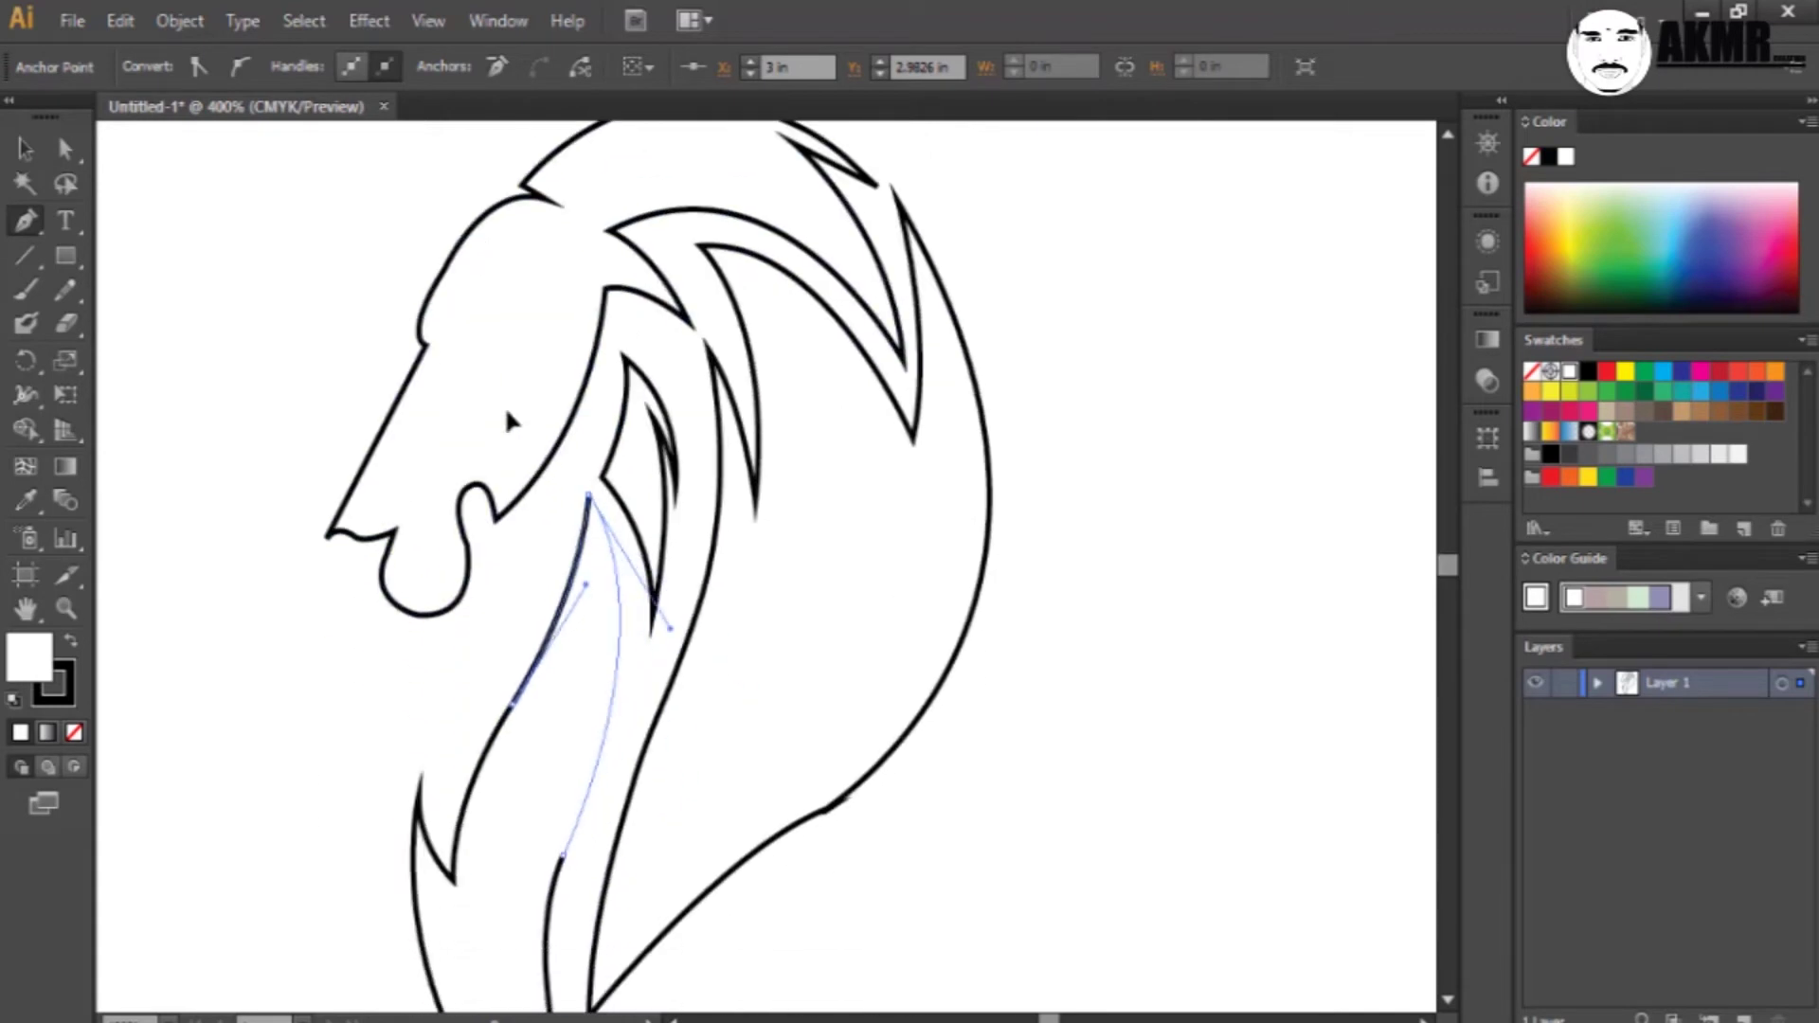
scroll(510, 360, "down", 2)
left_click_drag(381, 459, 468, 459)
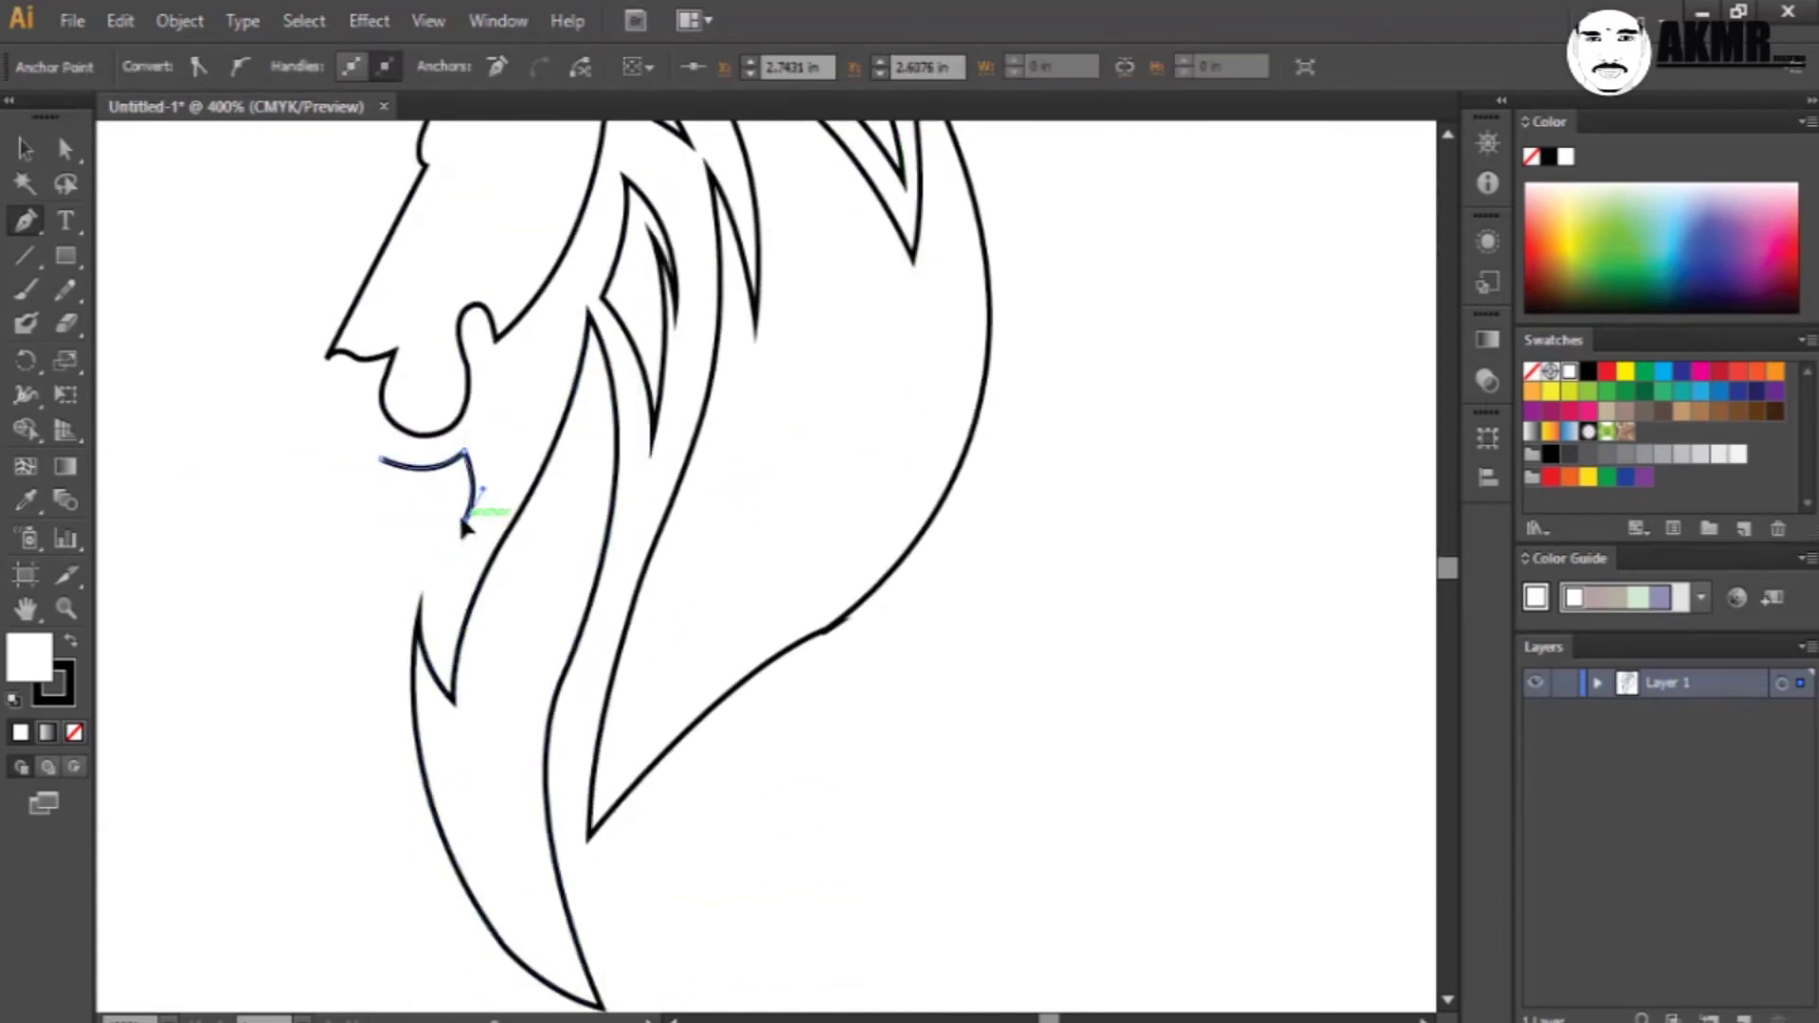
left_click_drag(458, 608, 464, 633)
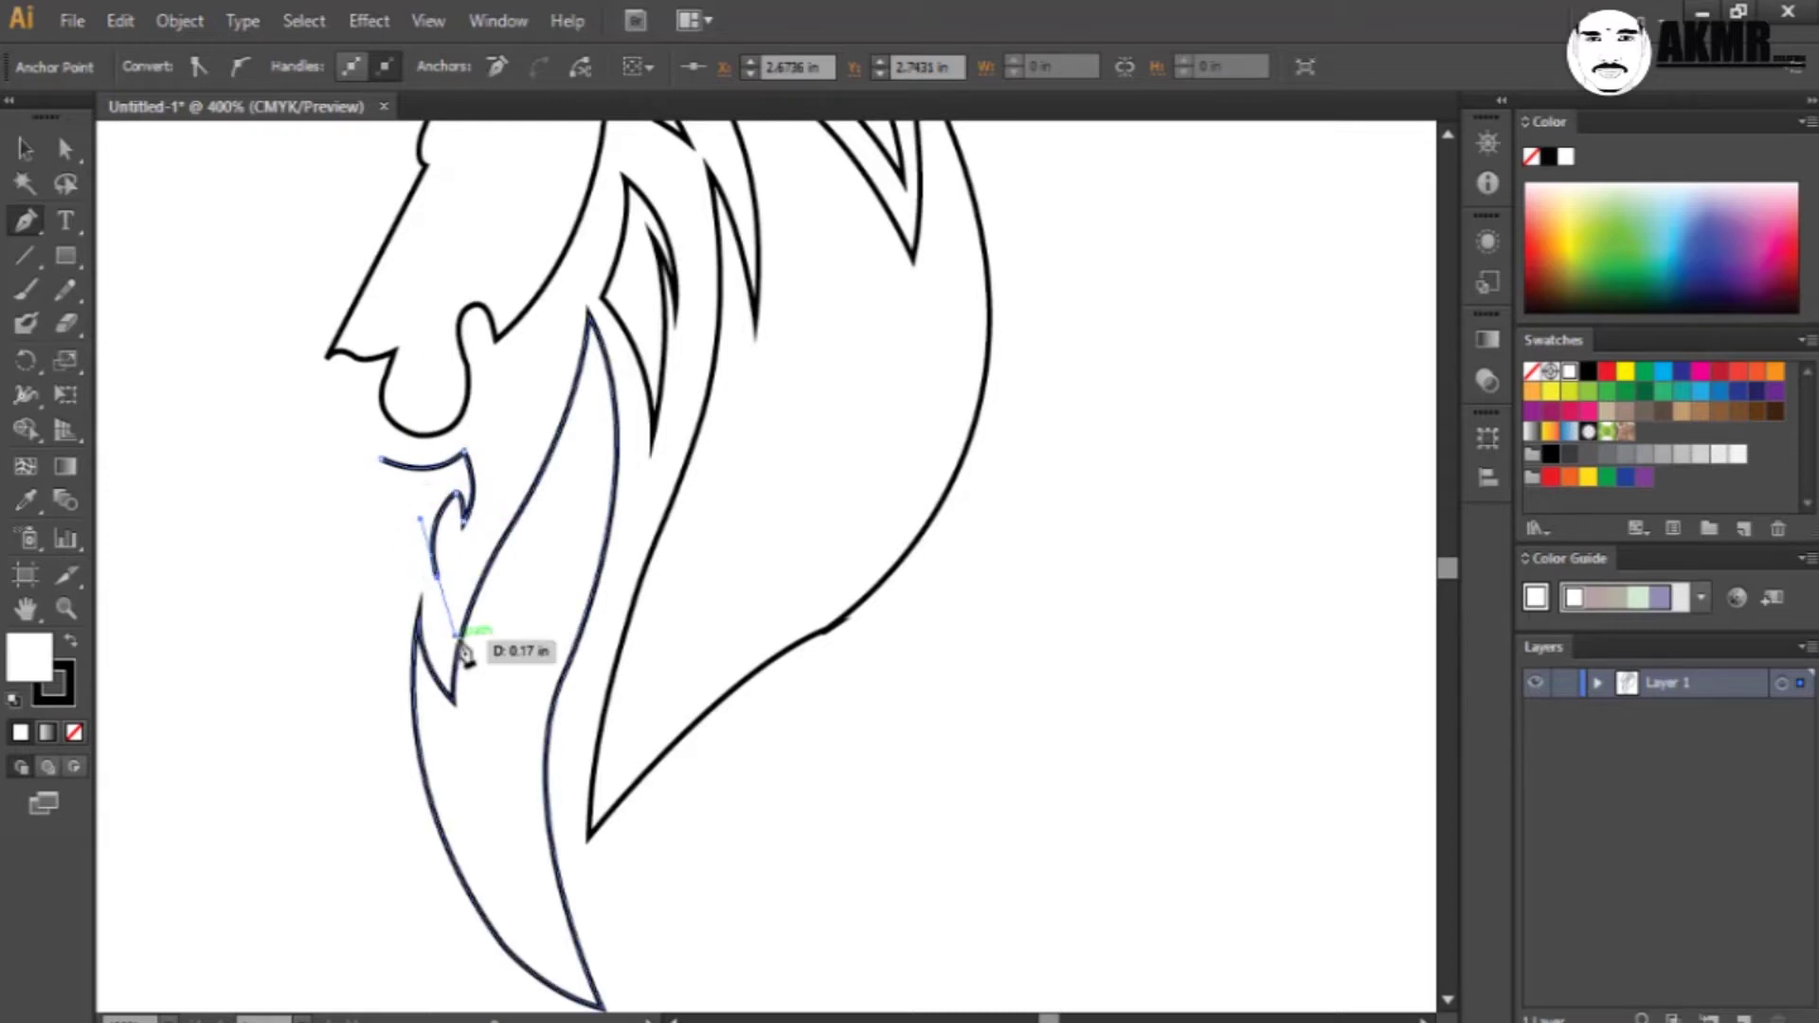
left_click(381, 460)
scroll(375, 424, "up", 1)
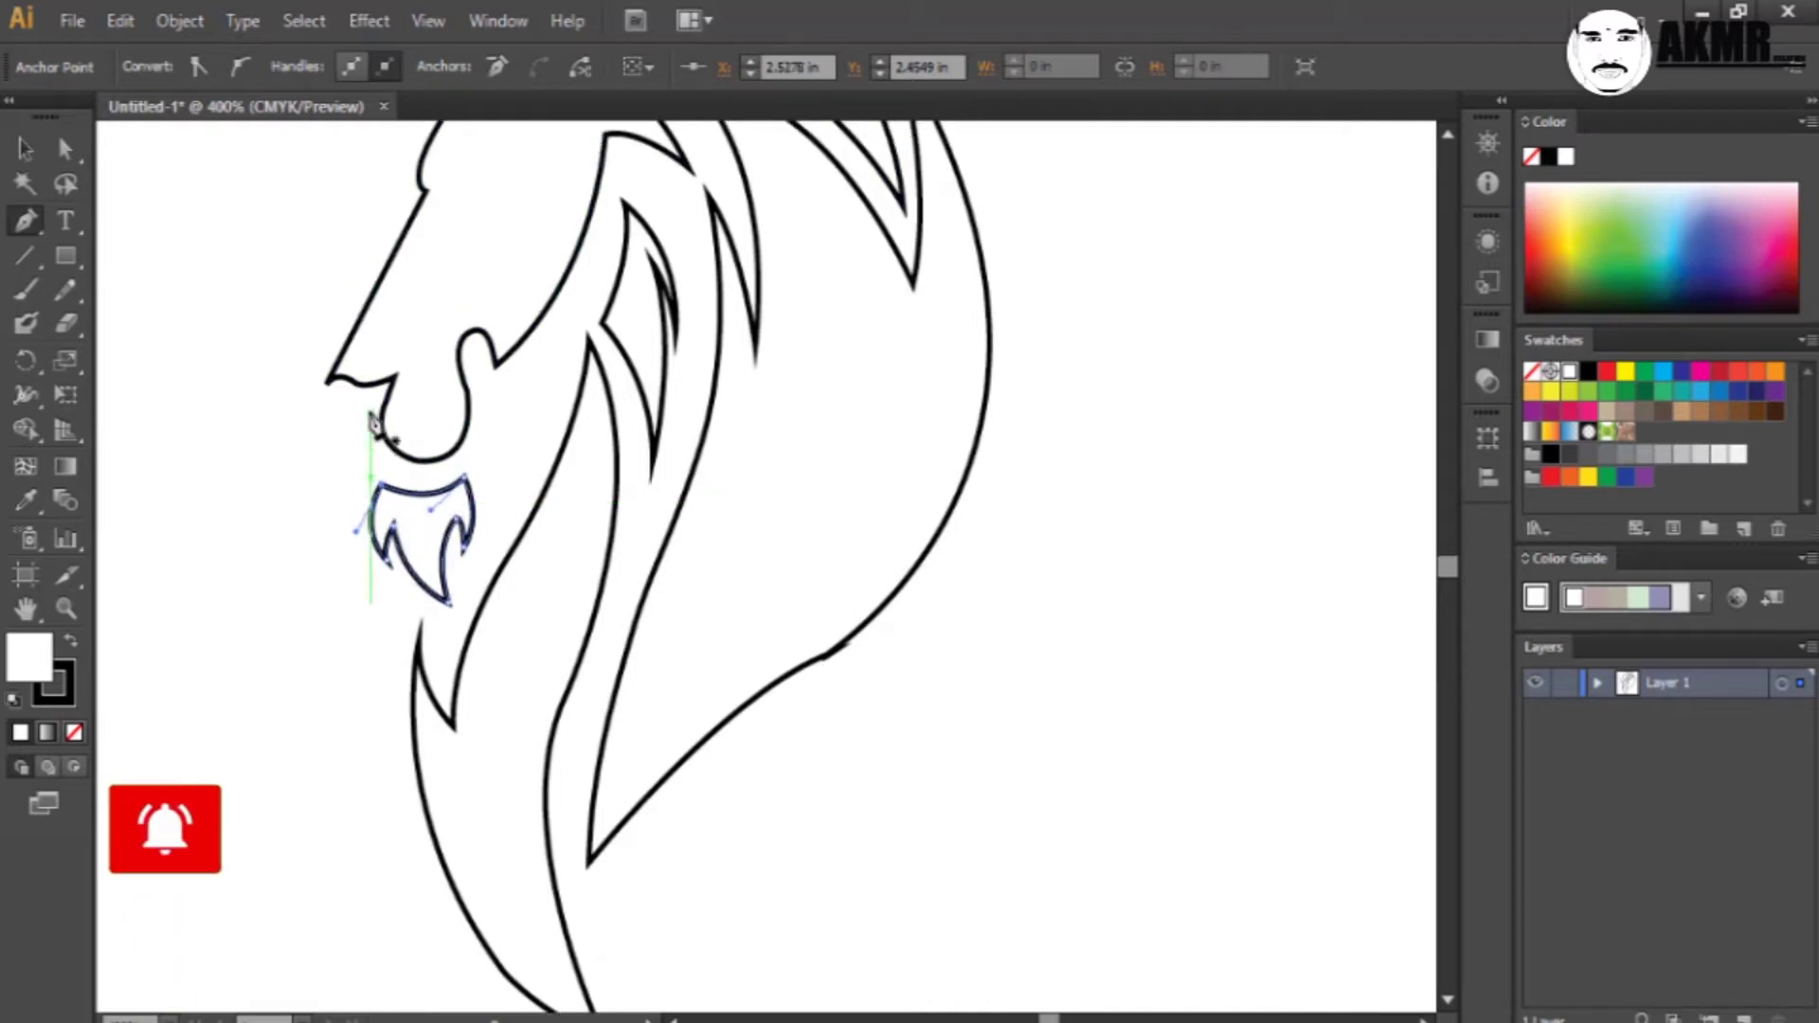
scroll(374, 424, "up", 3)
key("v")
left_click(895, 242)
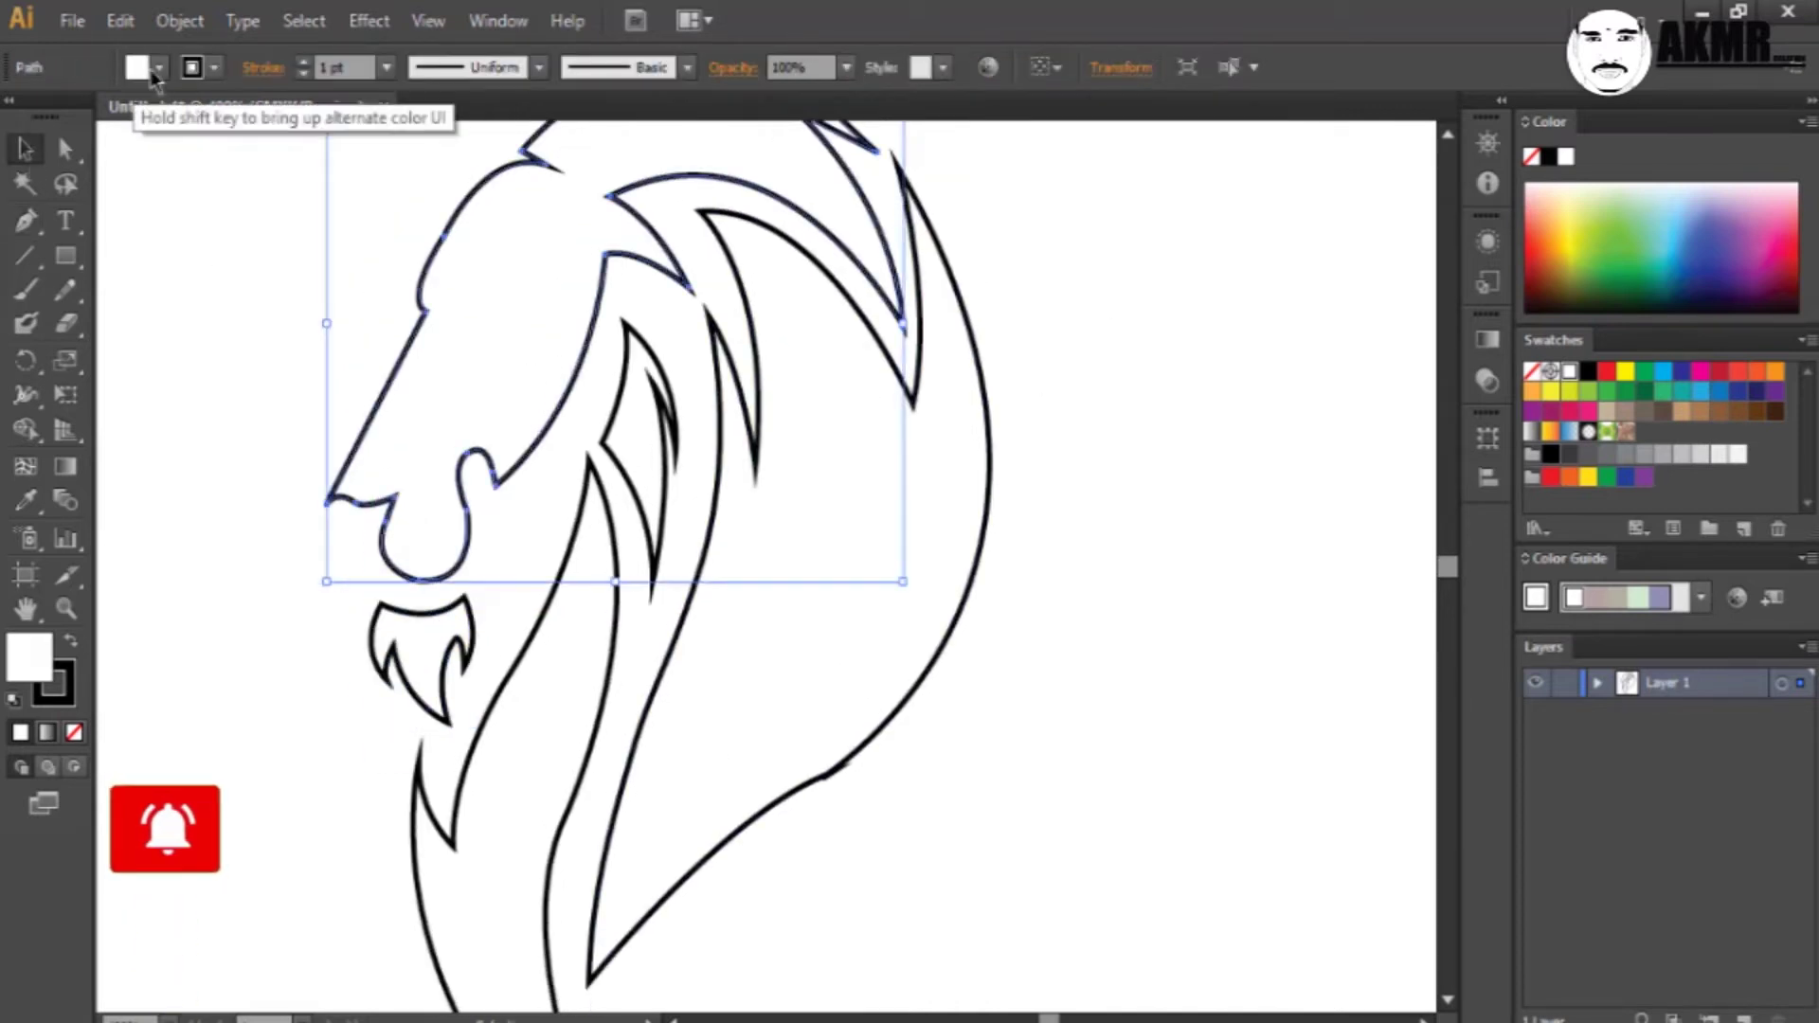
- Fill the head, large right mane and inner mane strand with the orange swatch
left_click(154, 70)
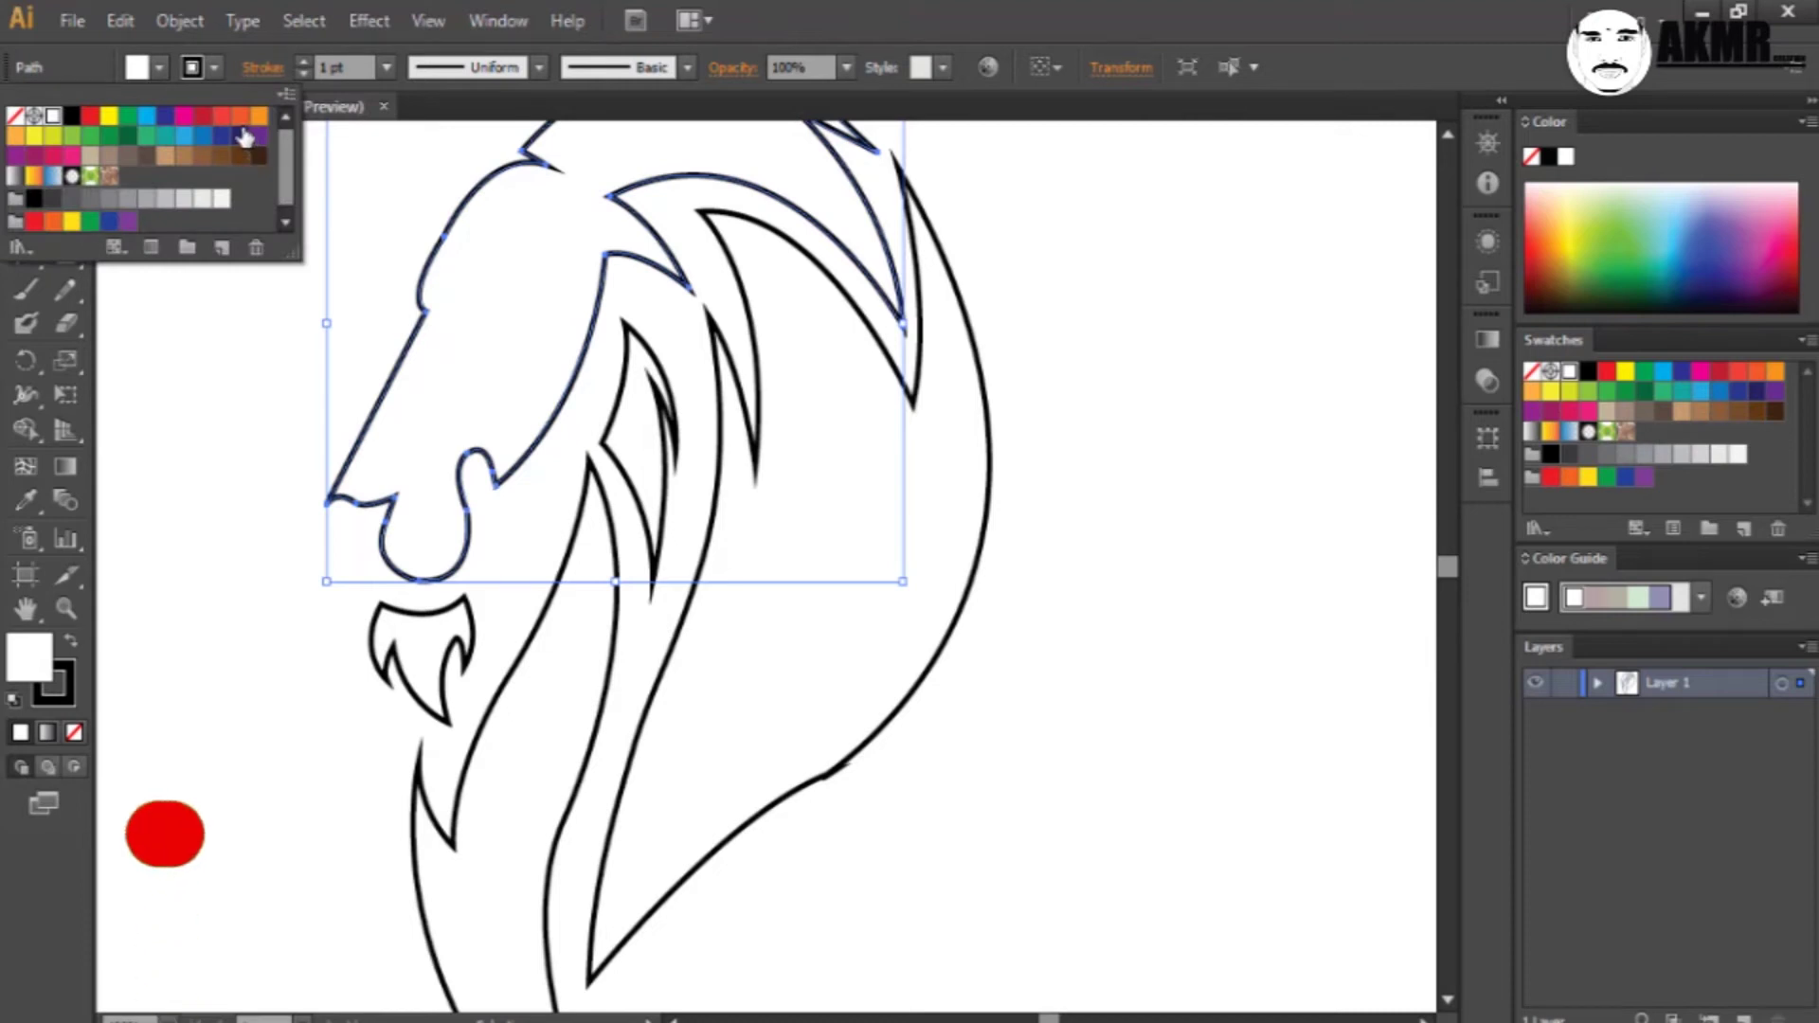
left_click(245, 137)
left_click(989, 531)
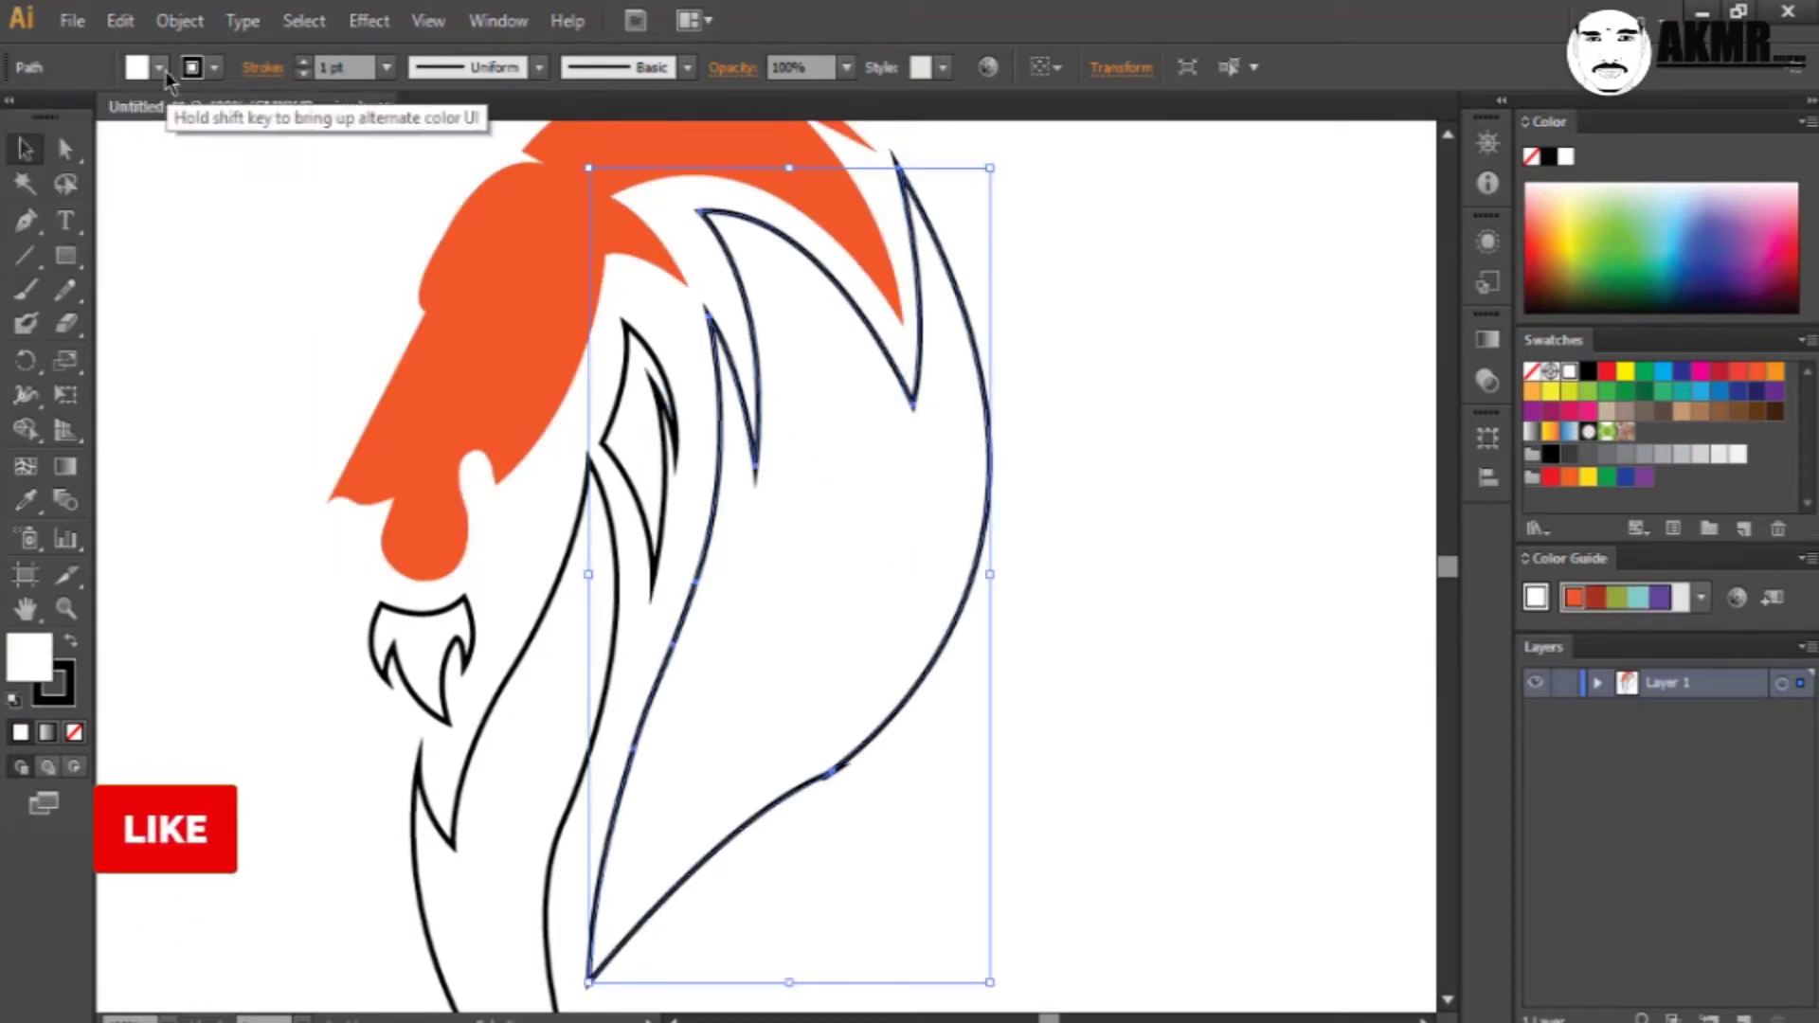
left_click(159, 68)
left_click(244, 138)
left_click(640, 426)
left_click(159, 68)
left_click(245, 138)
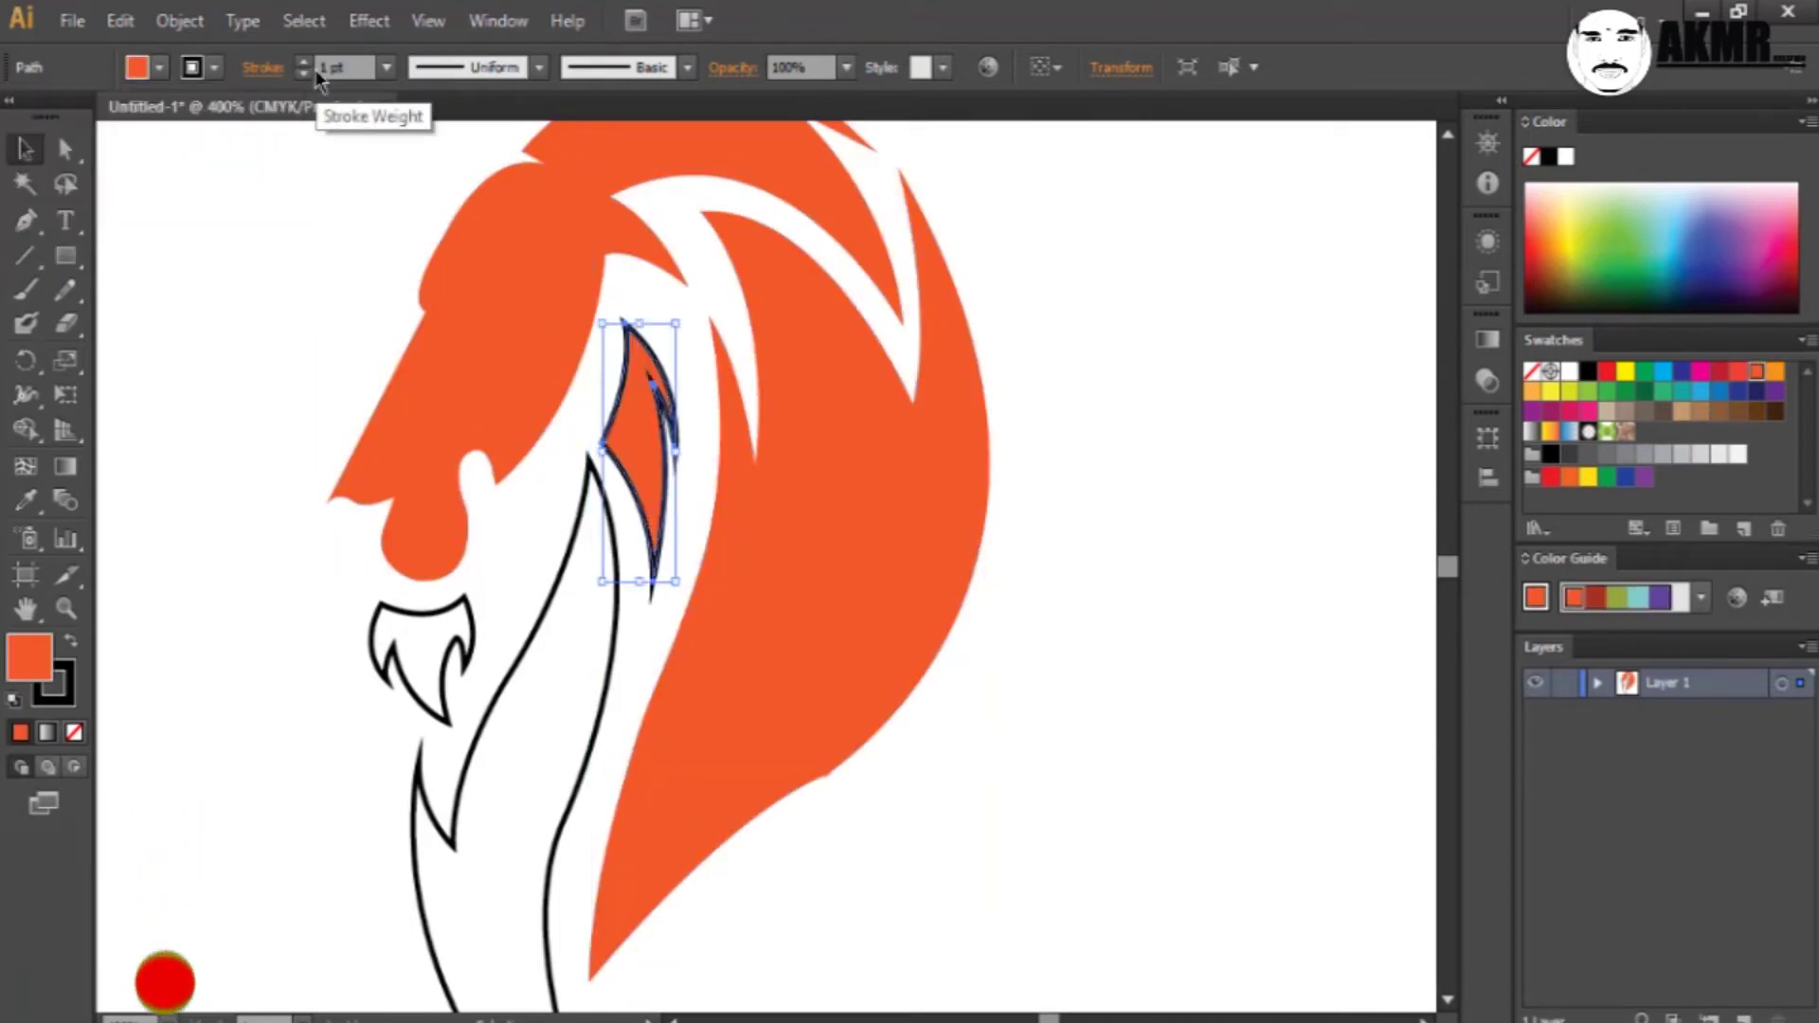
- Copy the orange fill onto the beard and mouth shapes with the Eyedropper, then deselect
left_click(527, 698)
key("i")
left_click(873, 609)
left_click(465, 663)
key("i")
left_click(532, 304)
key("v")
left_click(128, 208)
scroll(338, 273, "up", 3)
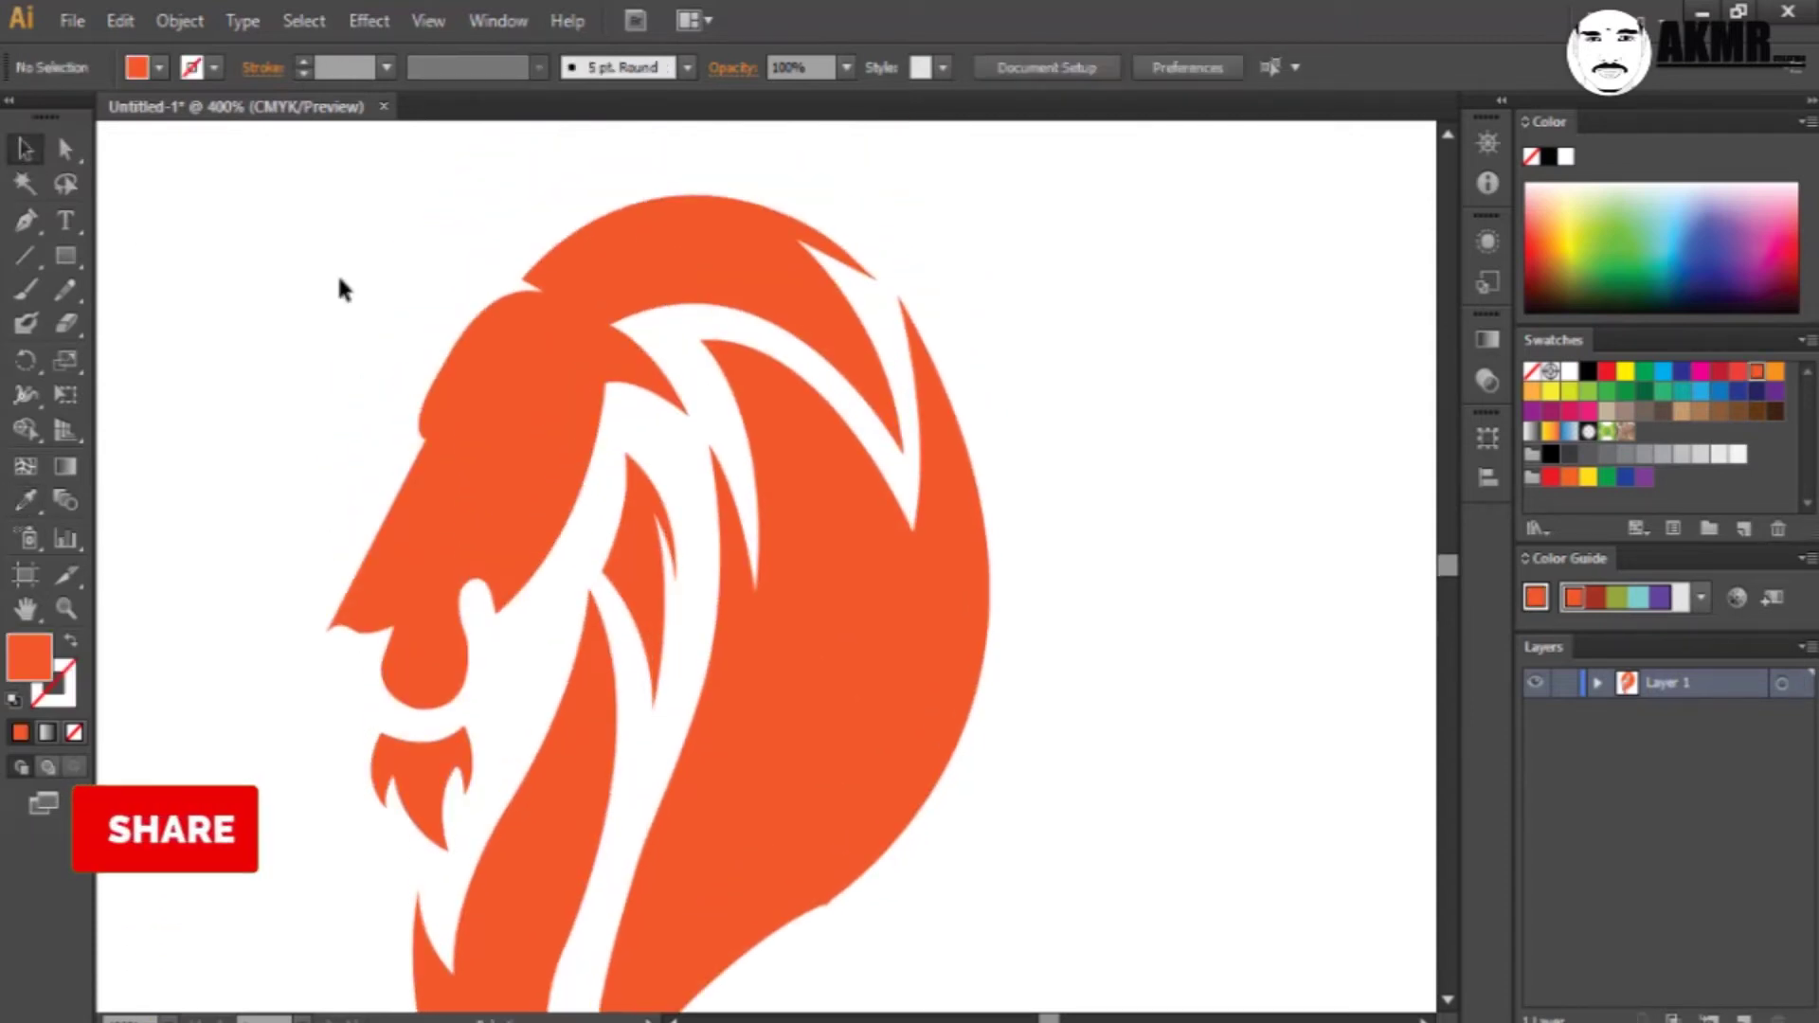
scroll(332, 270, "up", 5)
- Draw the crown base curving over the head up to its right point
key("p")
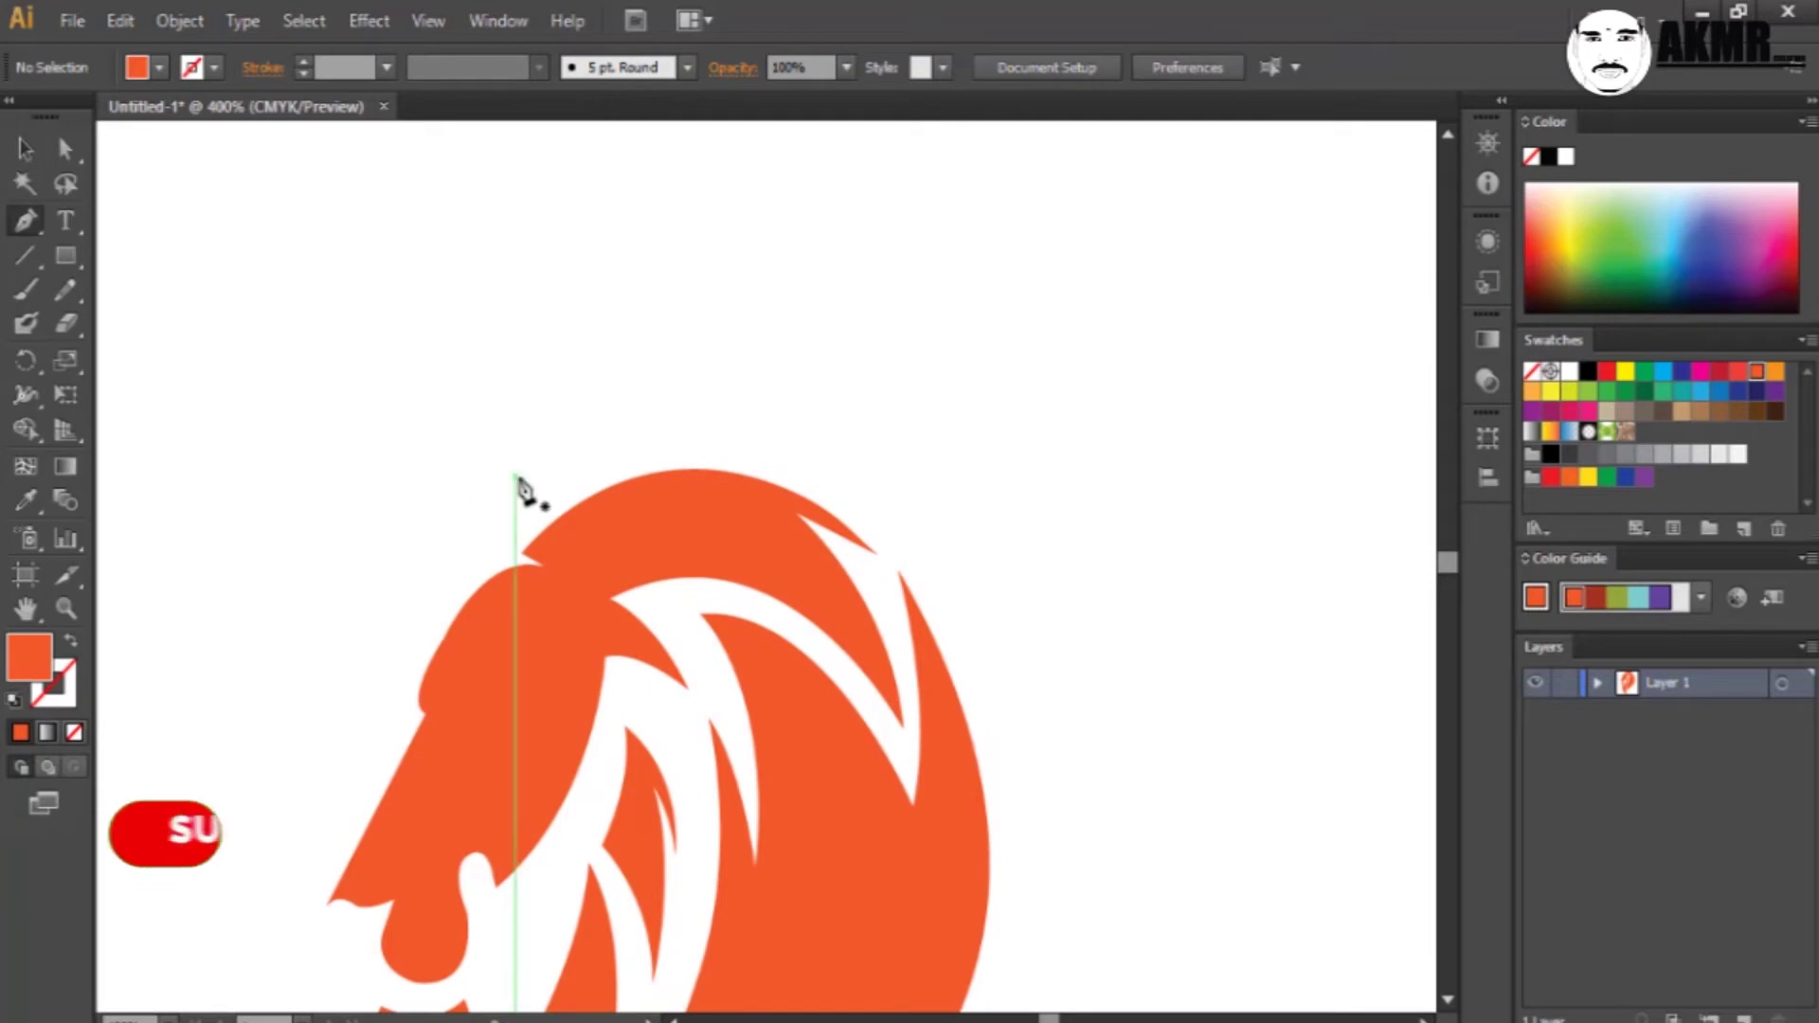
left_click(513, 513)
left_click_drag(829, 491, 859, 524)
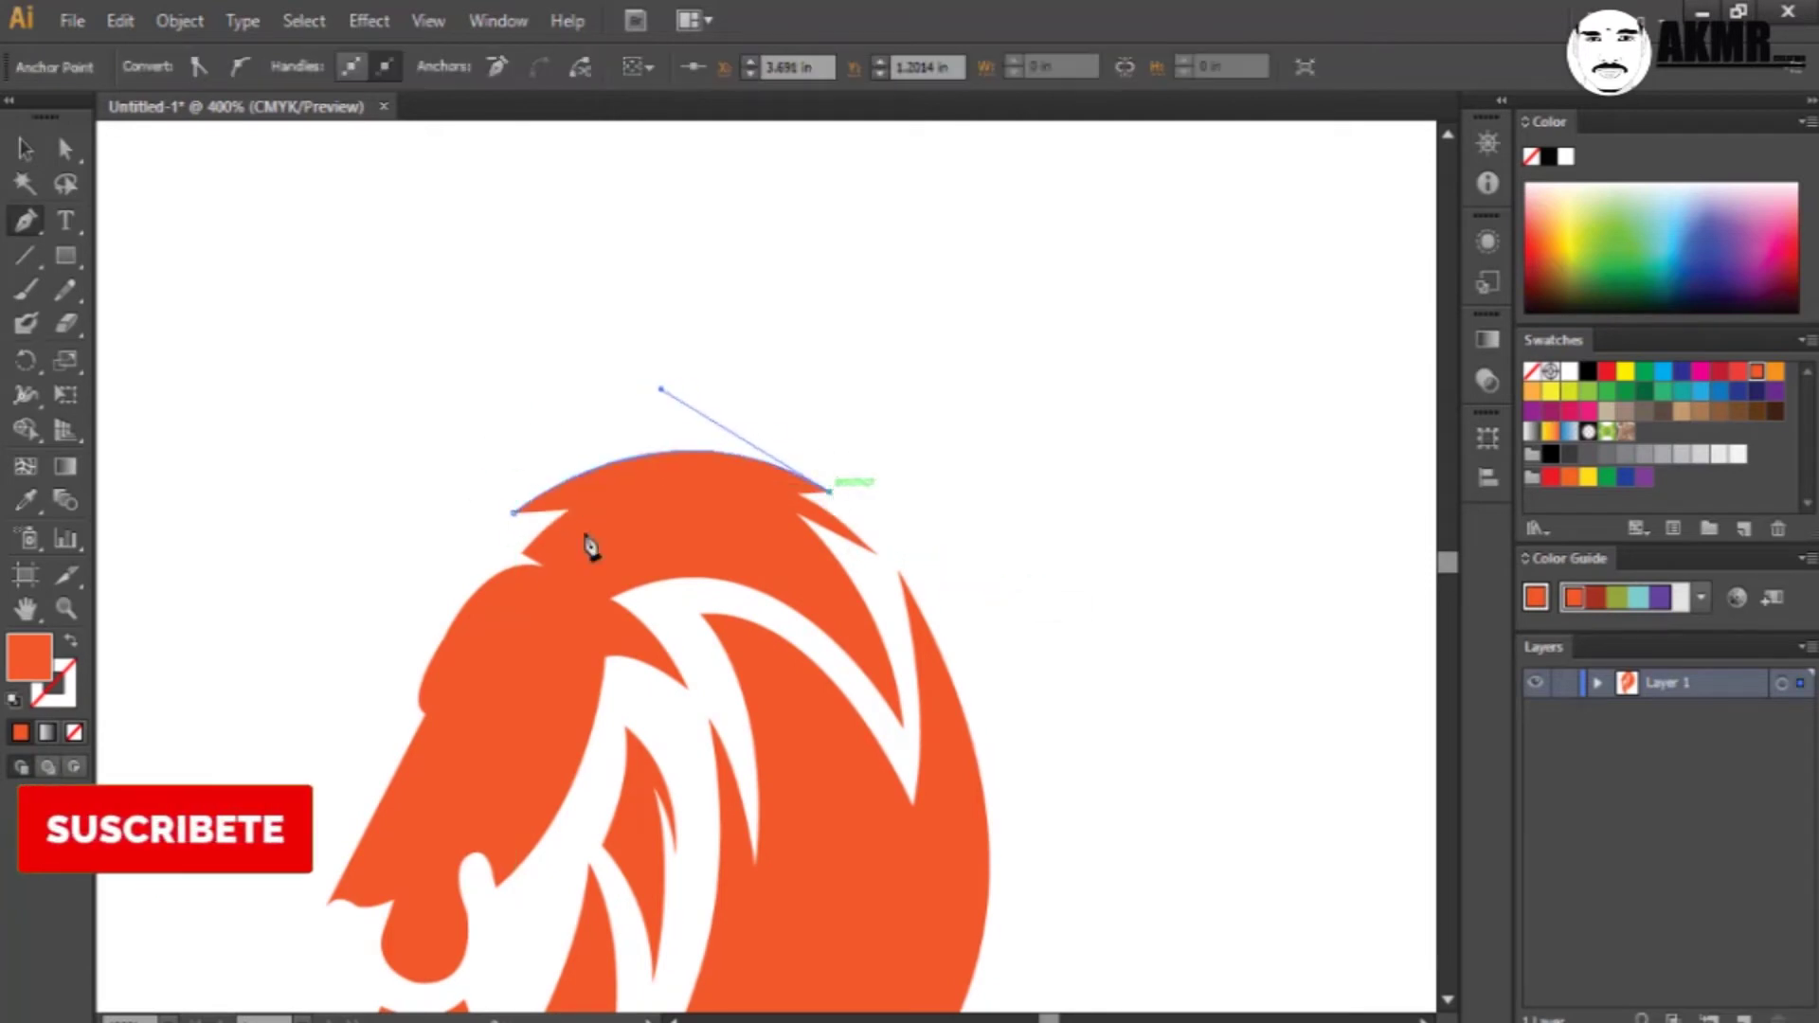
key("shift+x")
left_click_drag(829, 490, 904, 368)
left_click(898, 366)
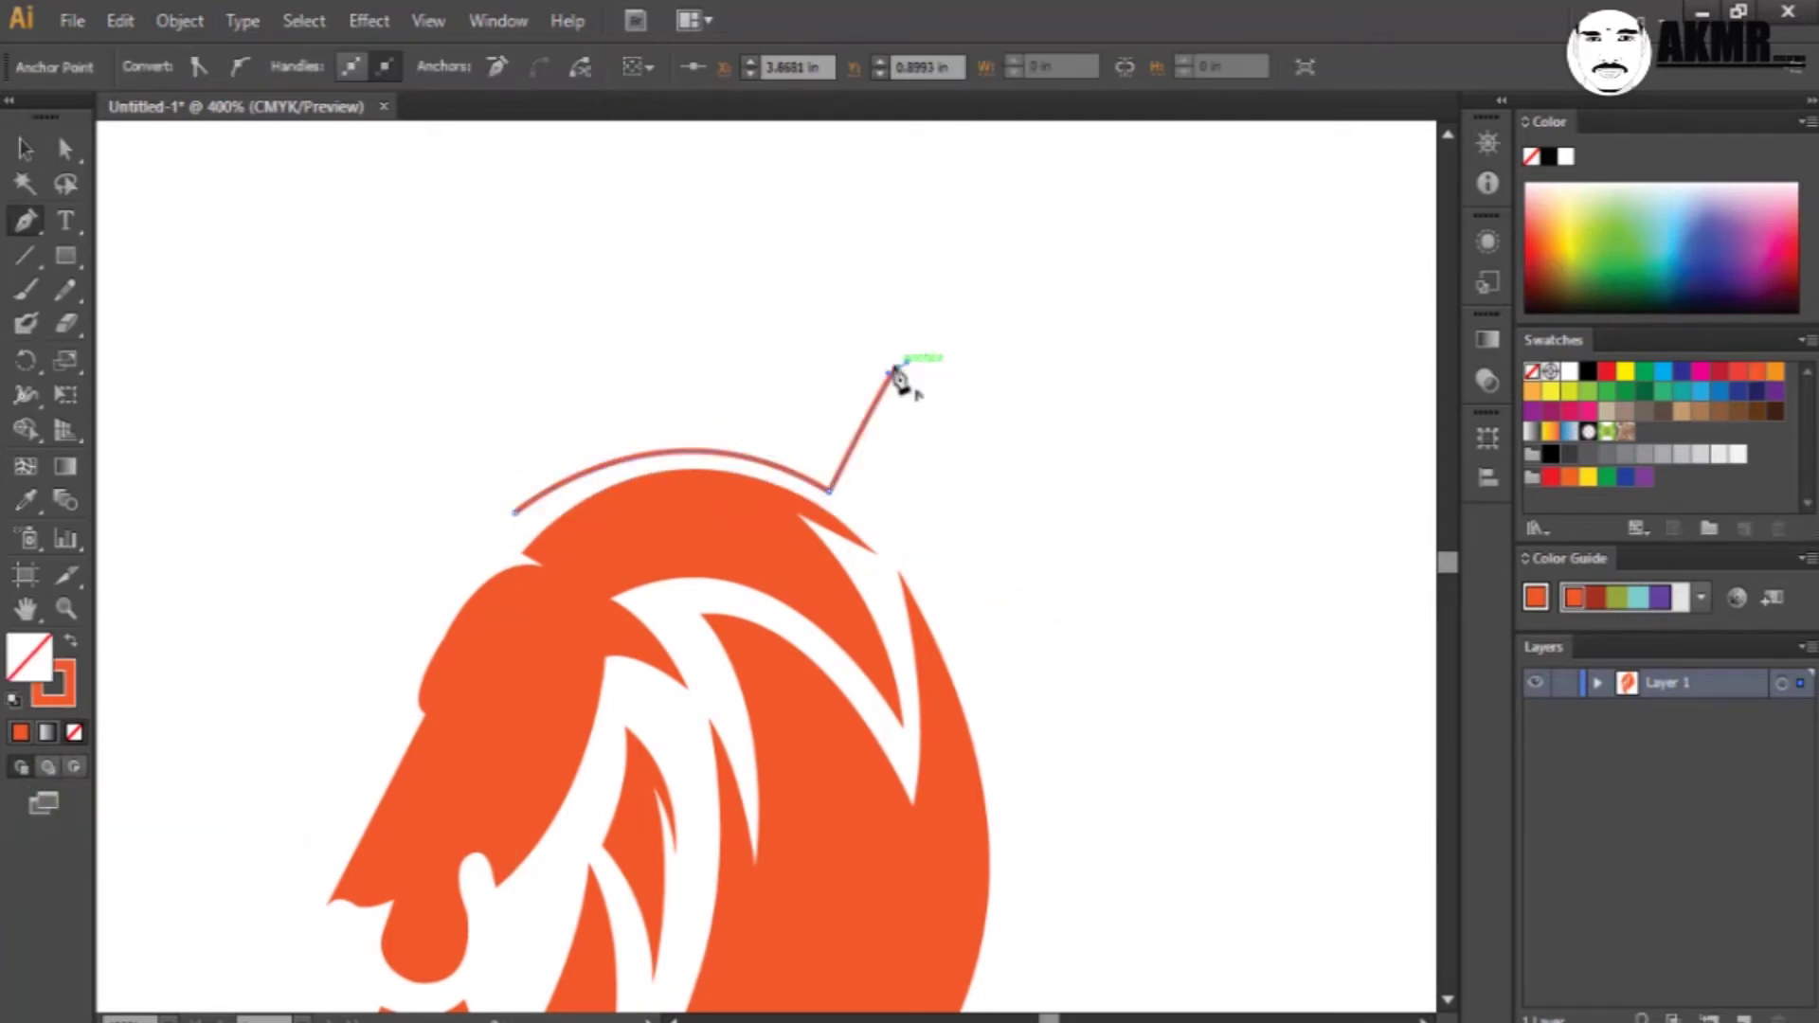
- Add the crown's dips, tall centre point and left point, closing the path at the base
left_click(828, 376)
left_click(817, 286)
left_click(755, 347)
scroll(754, 351, "up", 1)
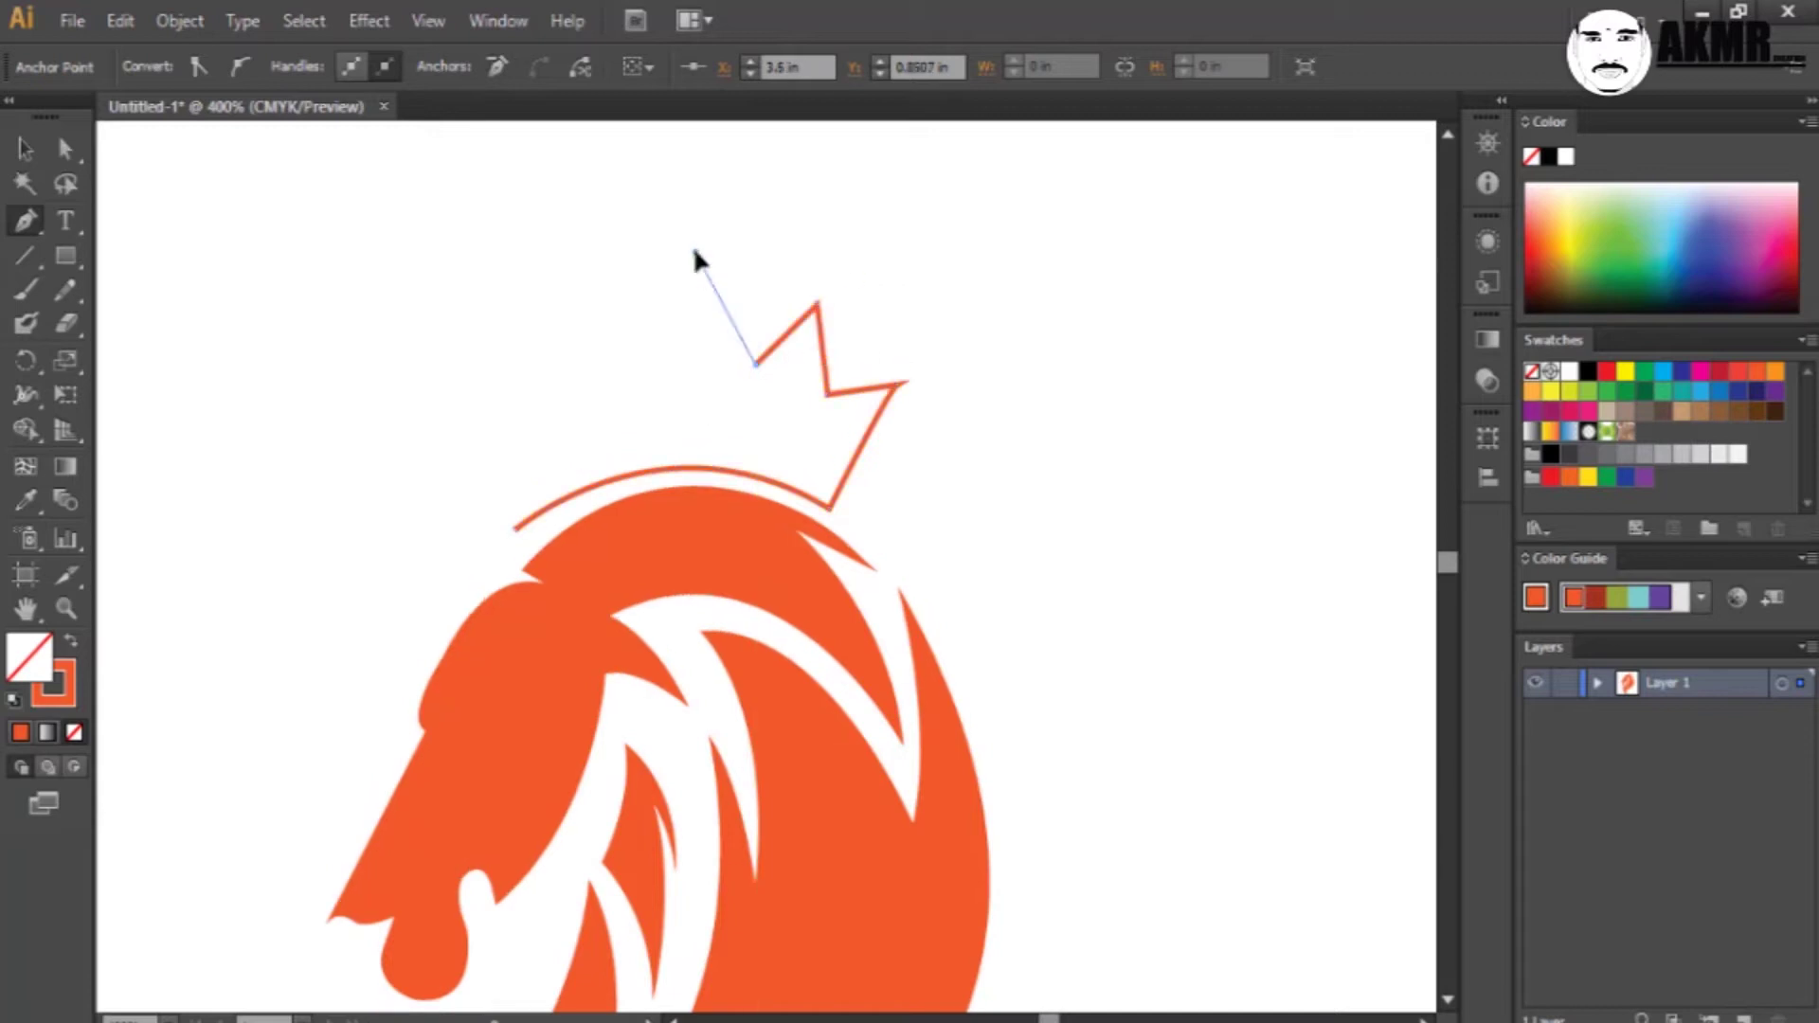
left_click(695, 252)
left_click(617, 362)
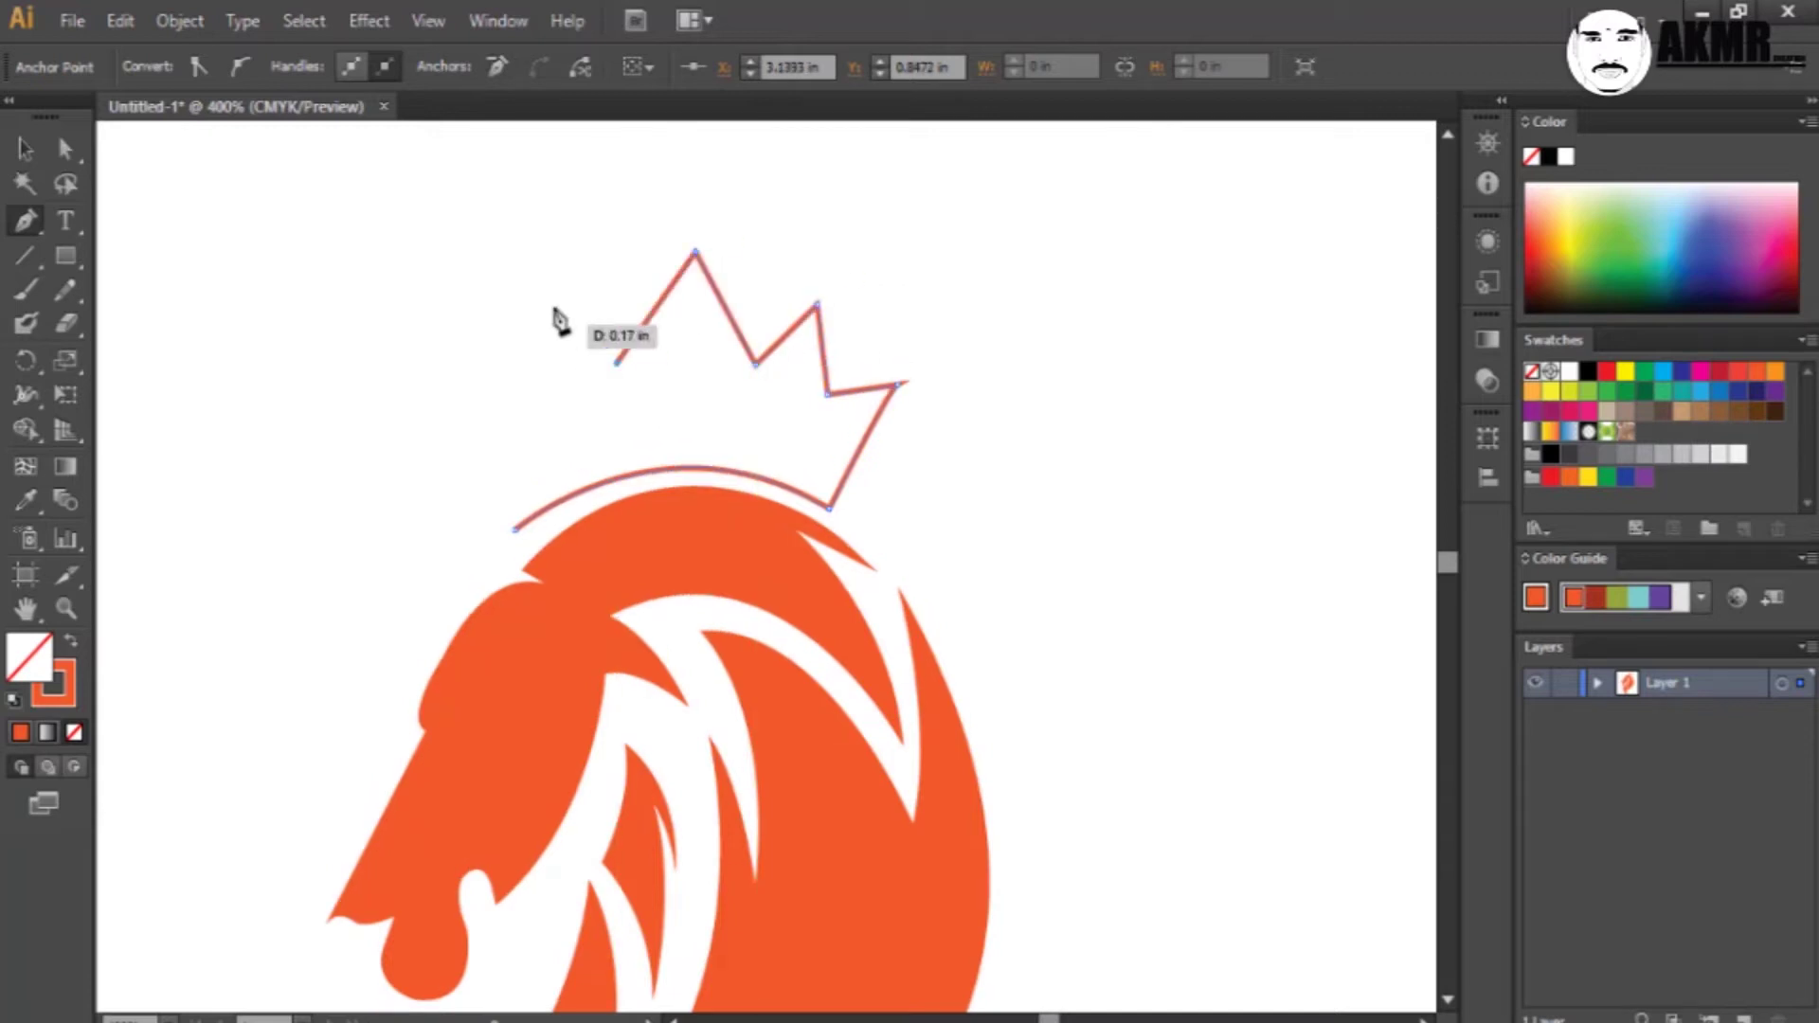
left_click(516, 529)
- Fill the crown orange with no outline and check it by selecting it
key("i")
left_click(520, 650)
left_click(660, 479, "ctrl")
left_click(691, 424)
left_click(1163, 400)
- Inspect the crown against the lion head shape
scroll(1163, 400, "down", 3)
scroll(909, 474, "down", 1)
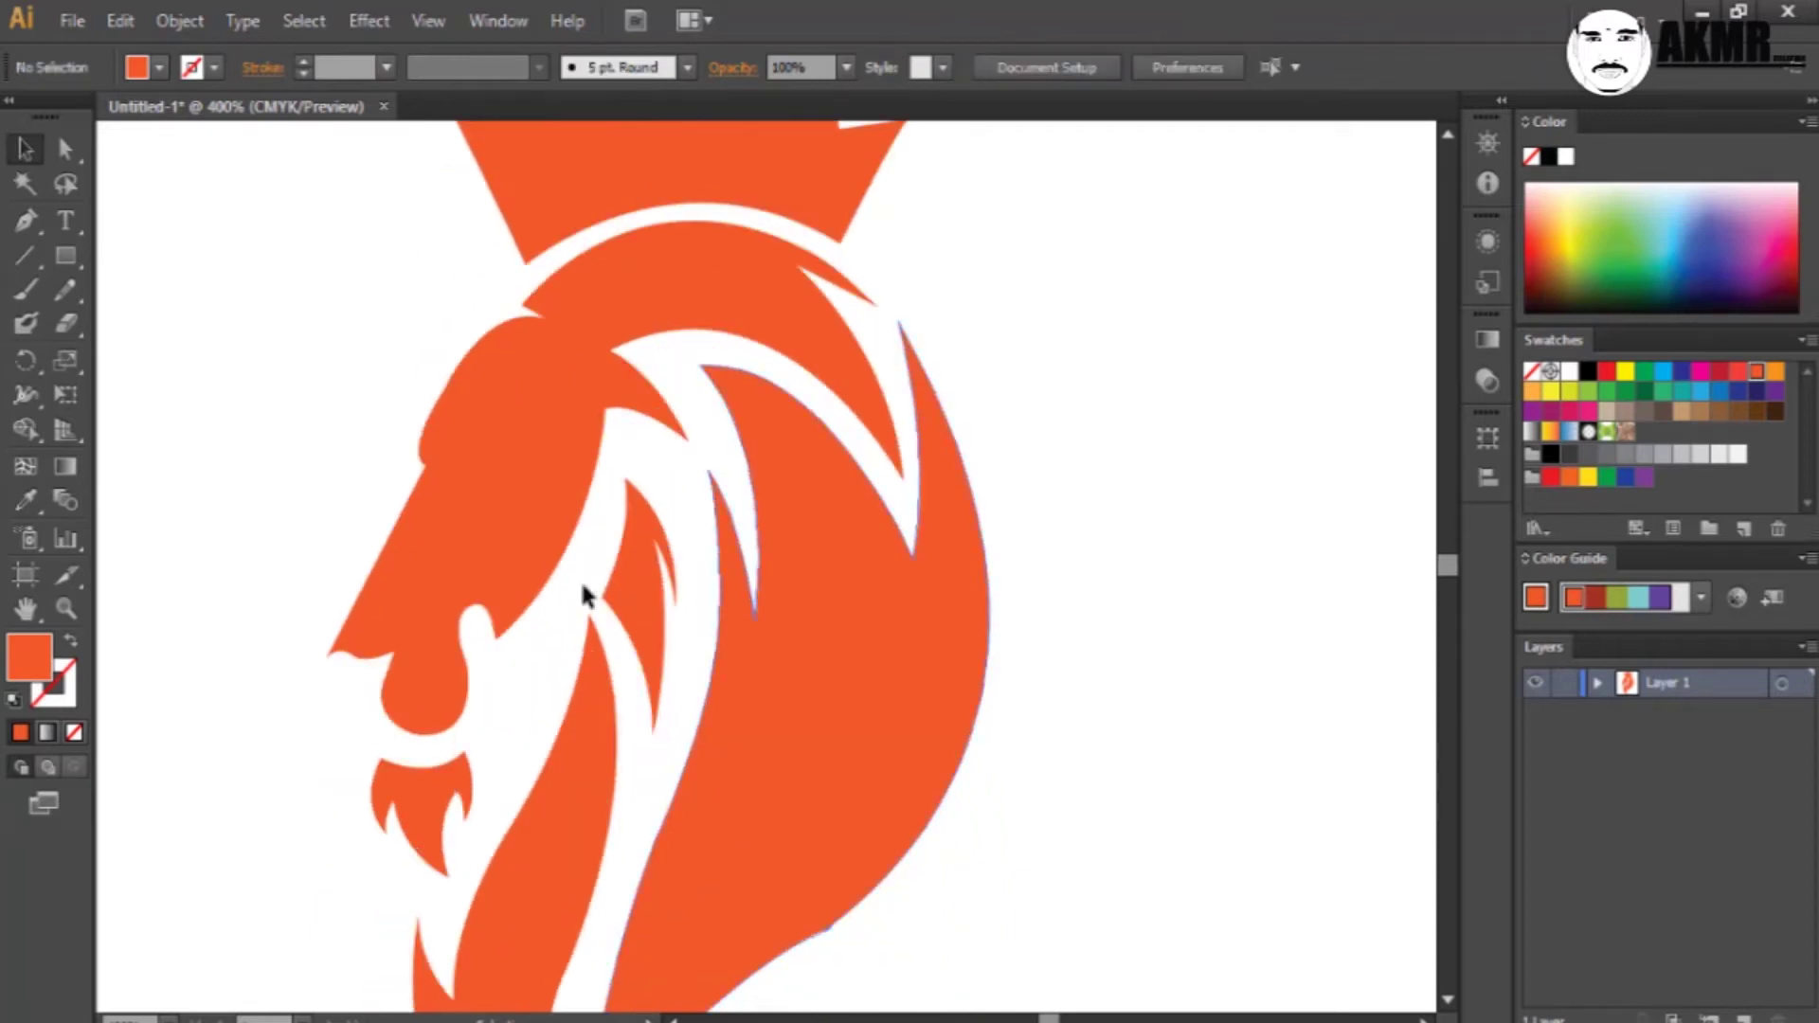
left_click(909, 470)
left_click(1158, 475)
scroll(1158, 472, "down", 3)
scroll(1158, 463, "up", 2)
key("p")
left_click(392, 642)
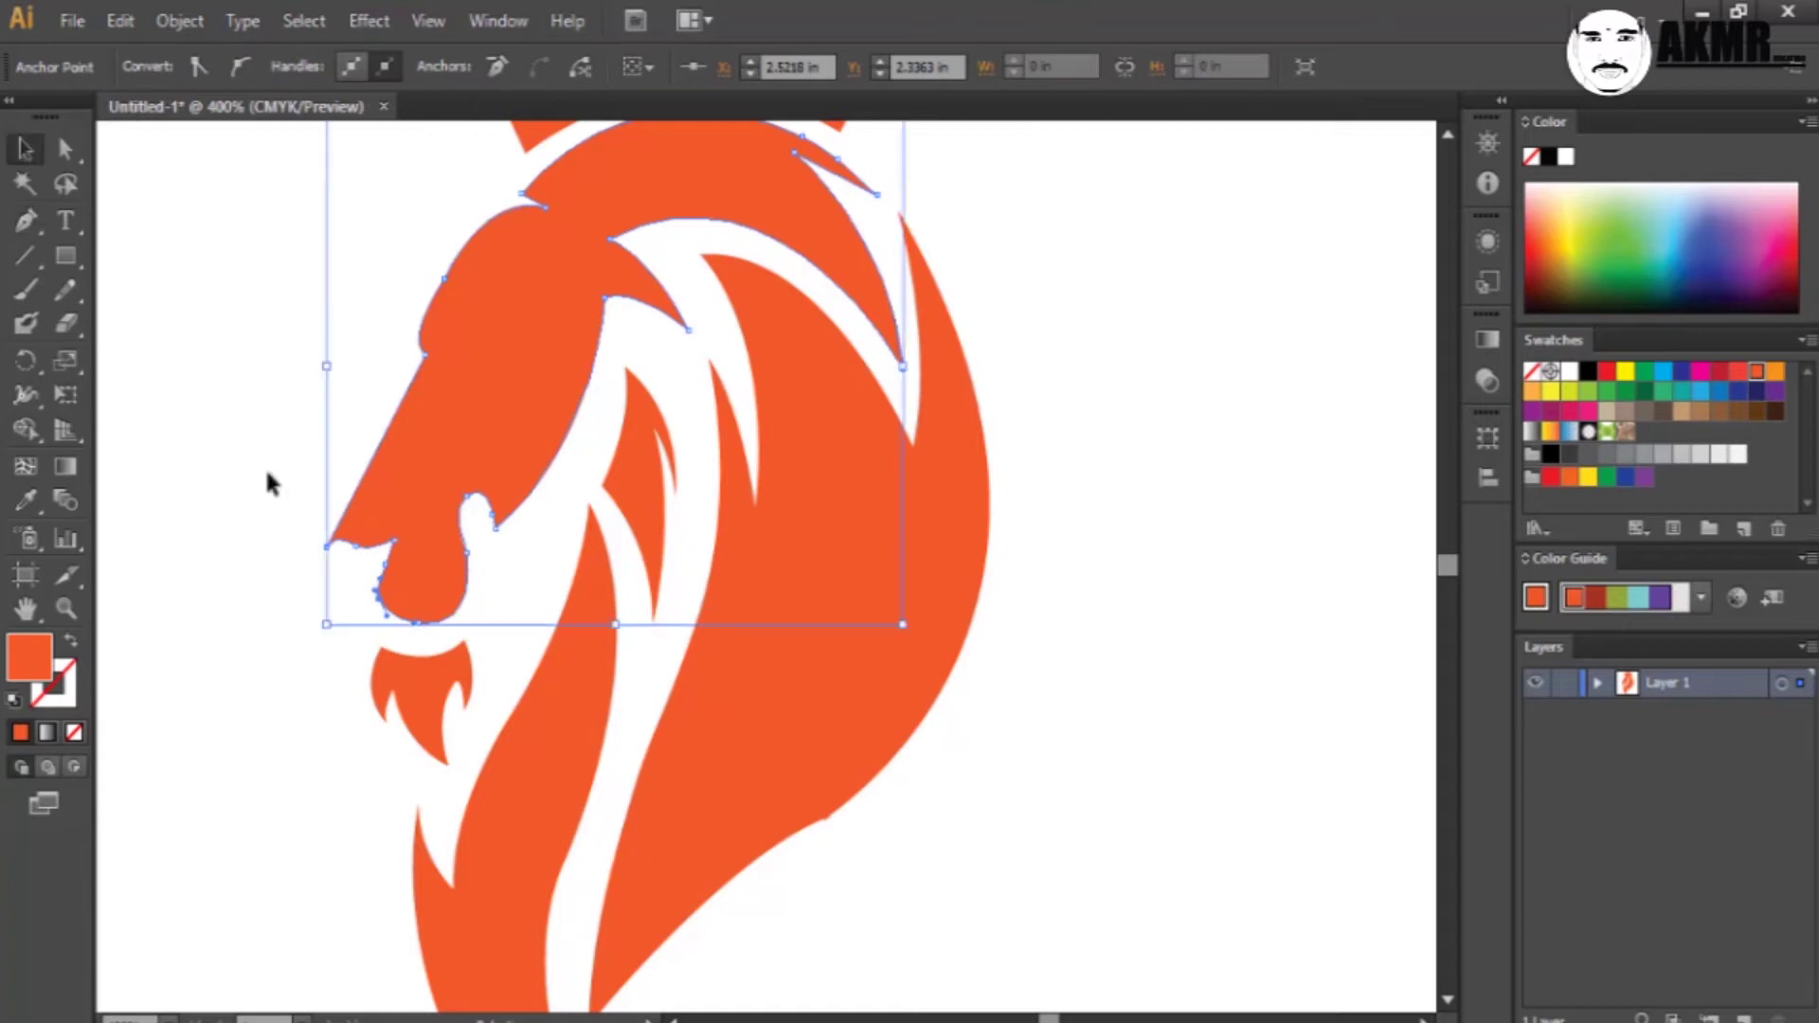
left_click(24, 151)
left_click(420, 630)
left_click(470, 562)
key("p")
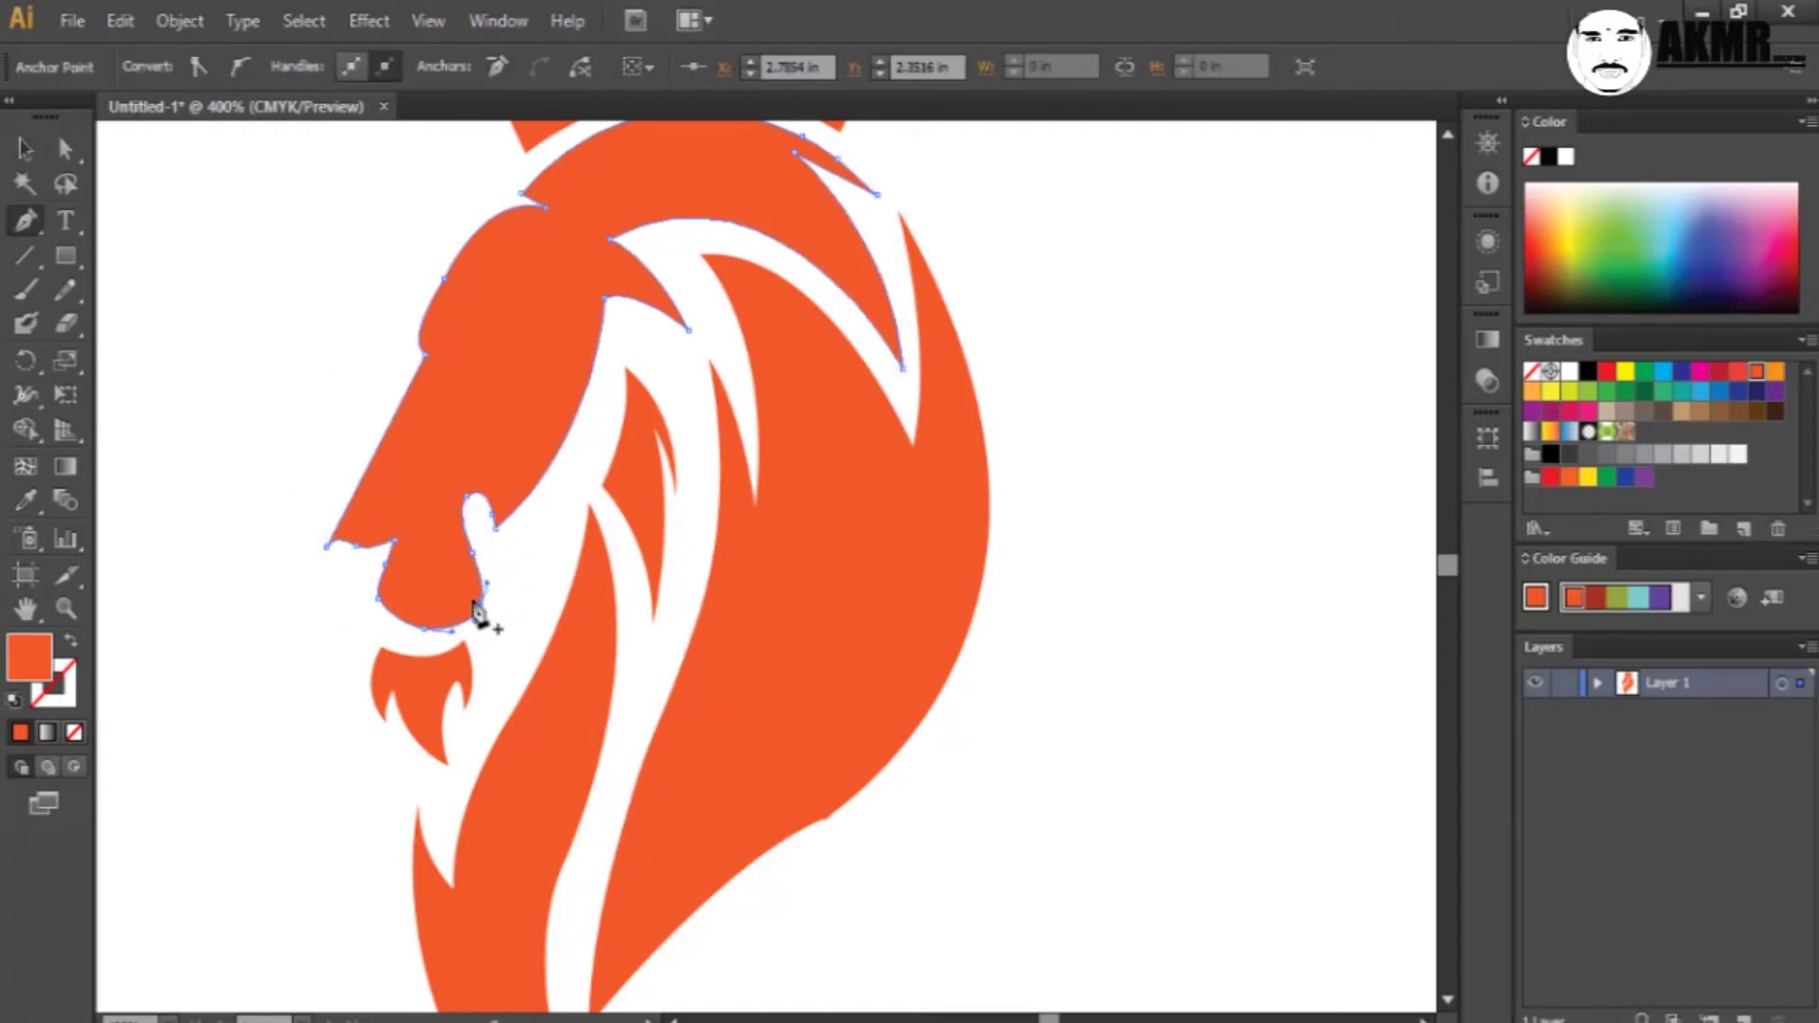
key("v")
left_click(219, 240)
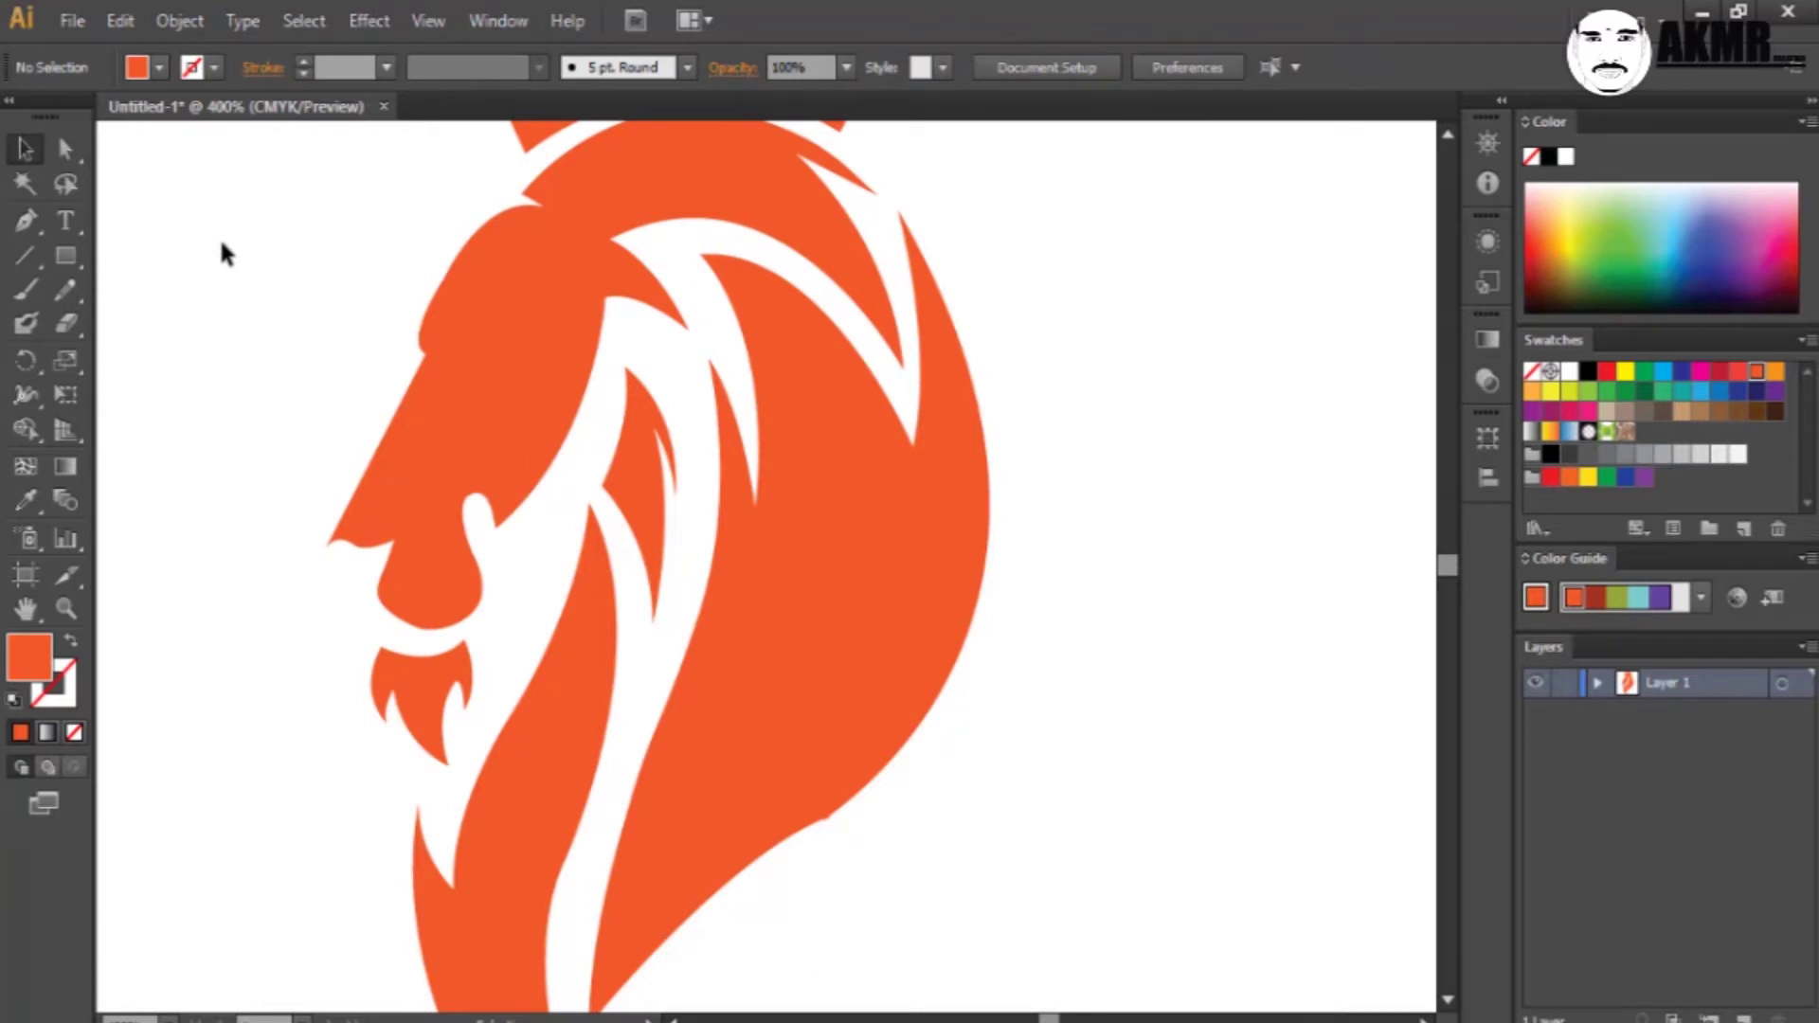
scroll(179, 284, "down", 2)
scroll(179, 284, "down", 1)
key("ctrl+plus")
key("p")
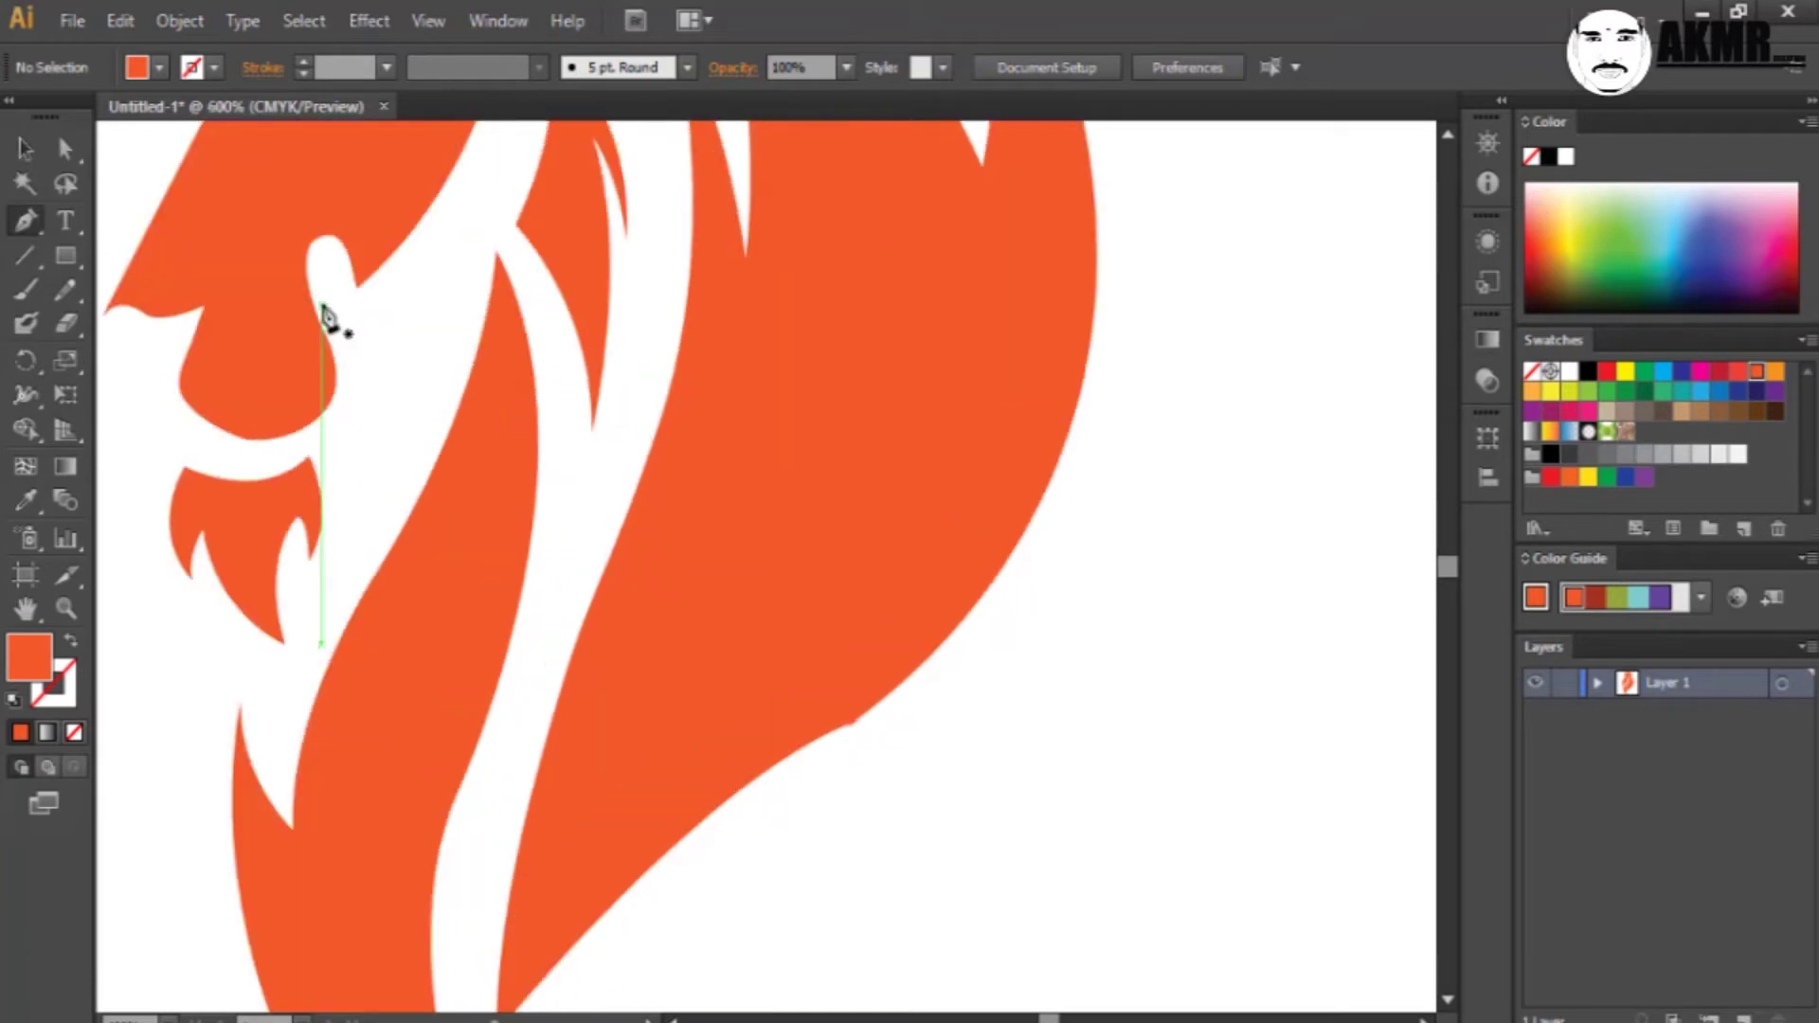
- Create a new layer and set a black outline with no fill for the flame path
scroll(334, 317, "down", 3)
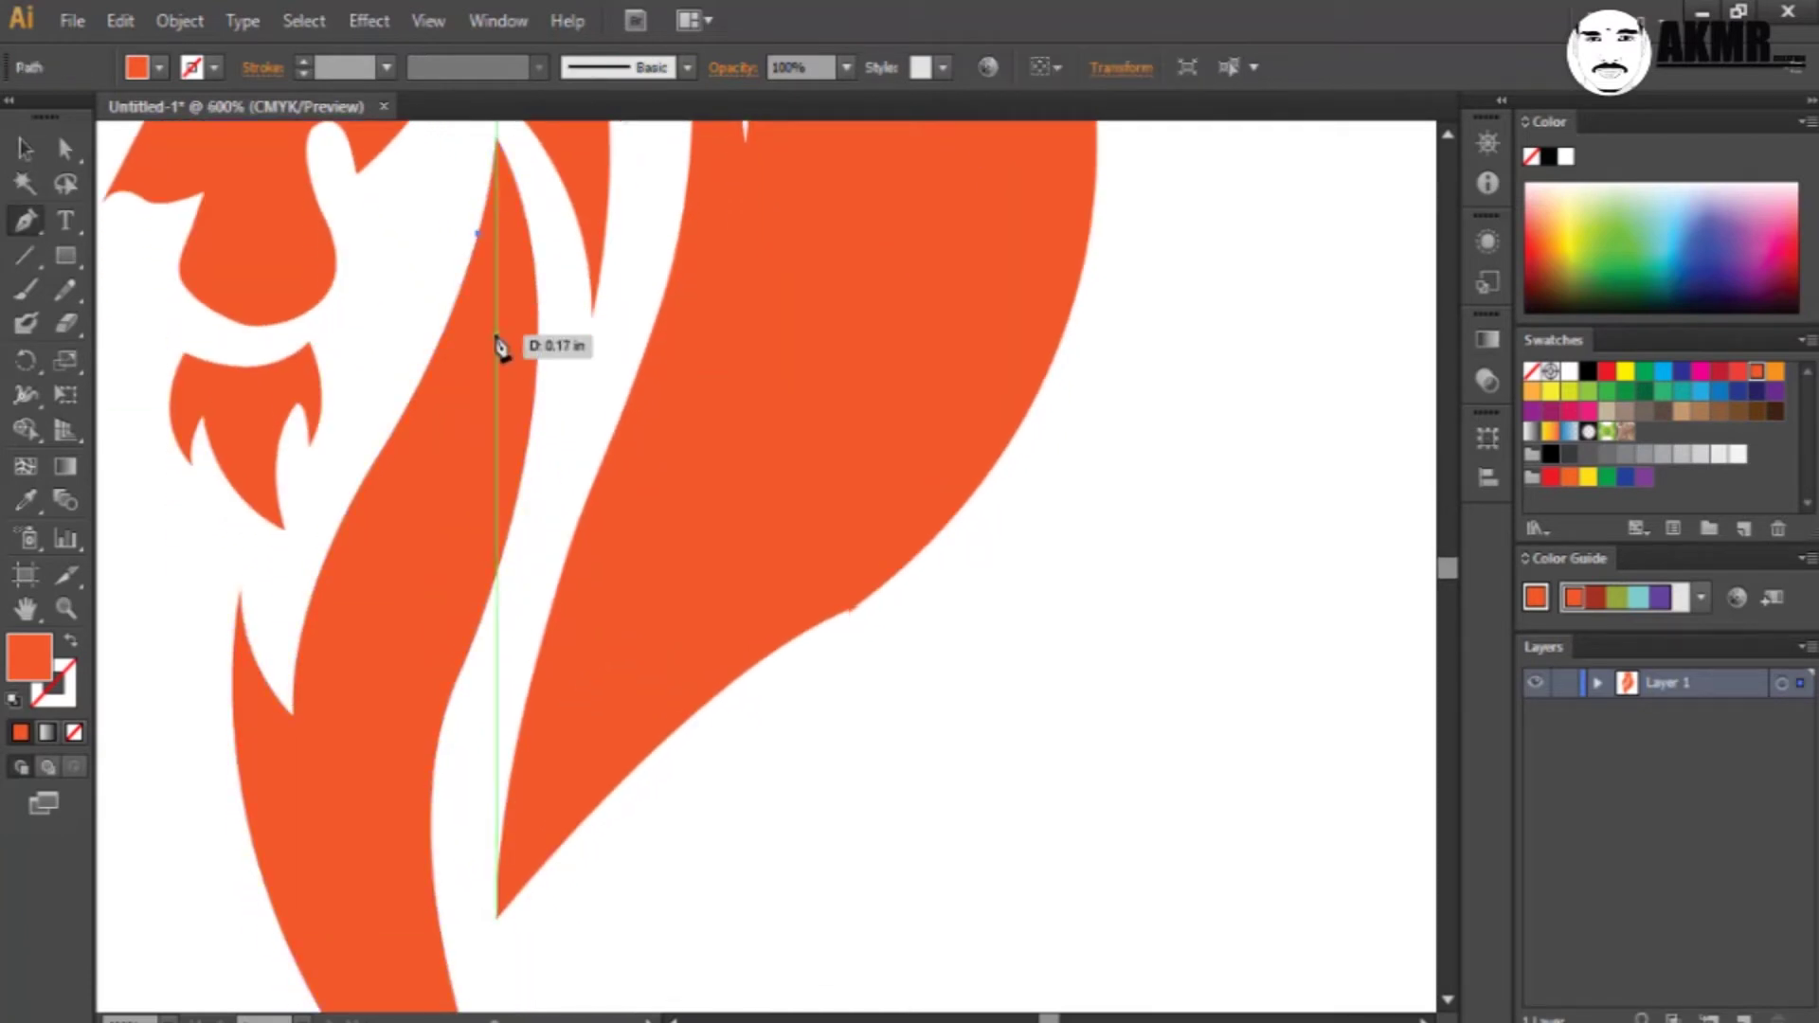
key("ctrl+l")
left_click(474, 244)
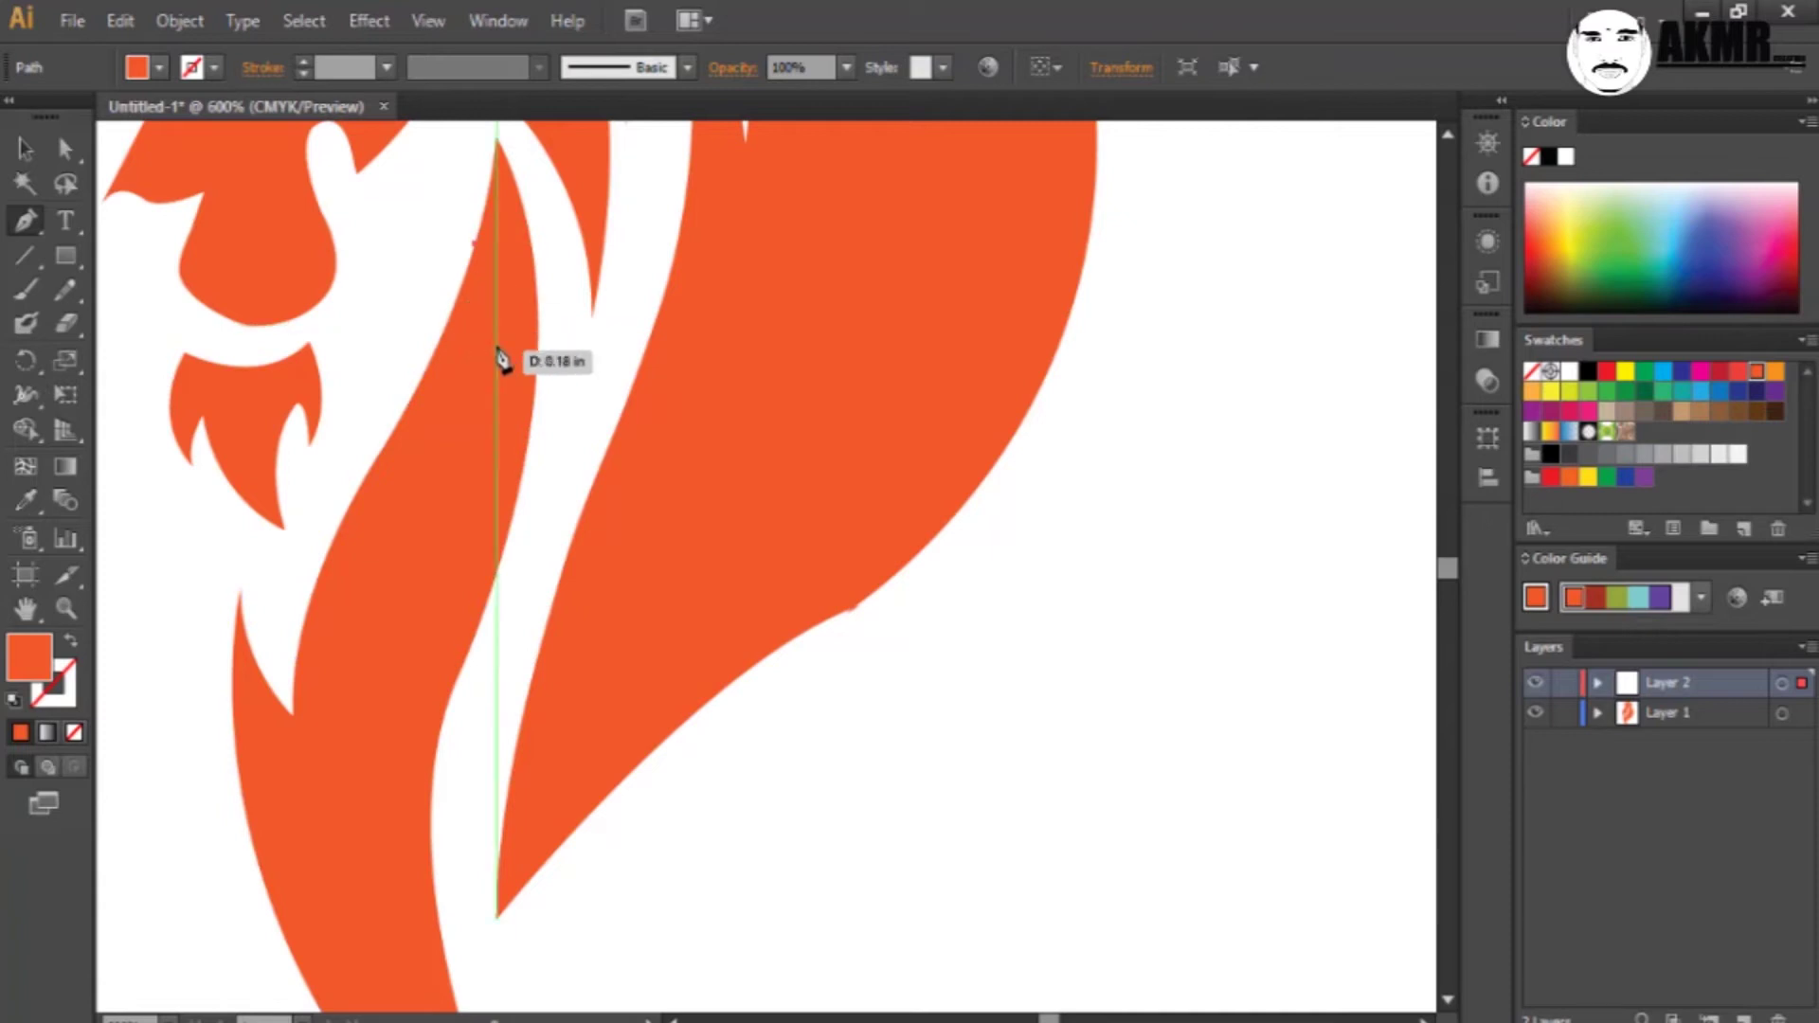
double_click(47, 682)
key("Escape")
left_click(495, 340)
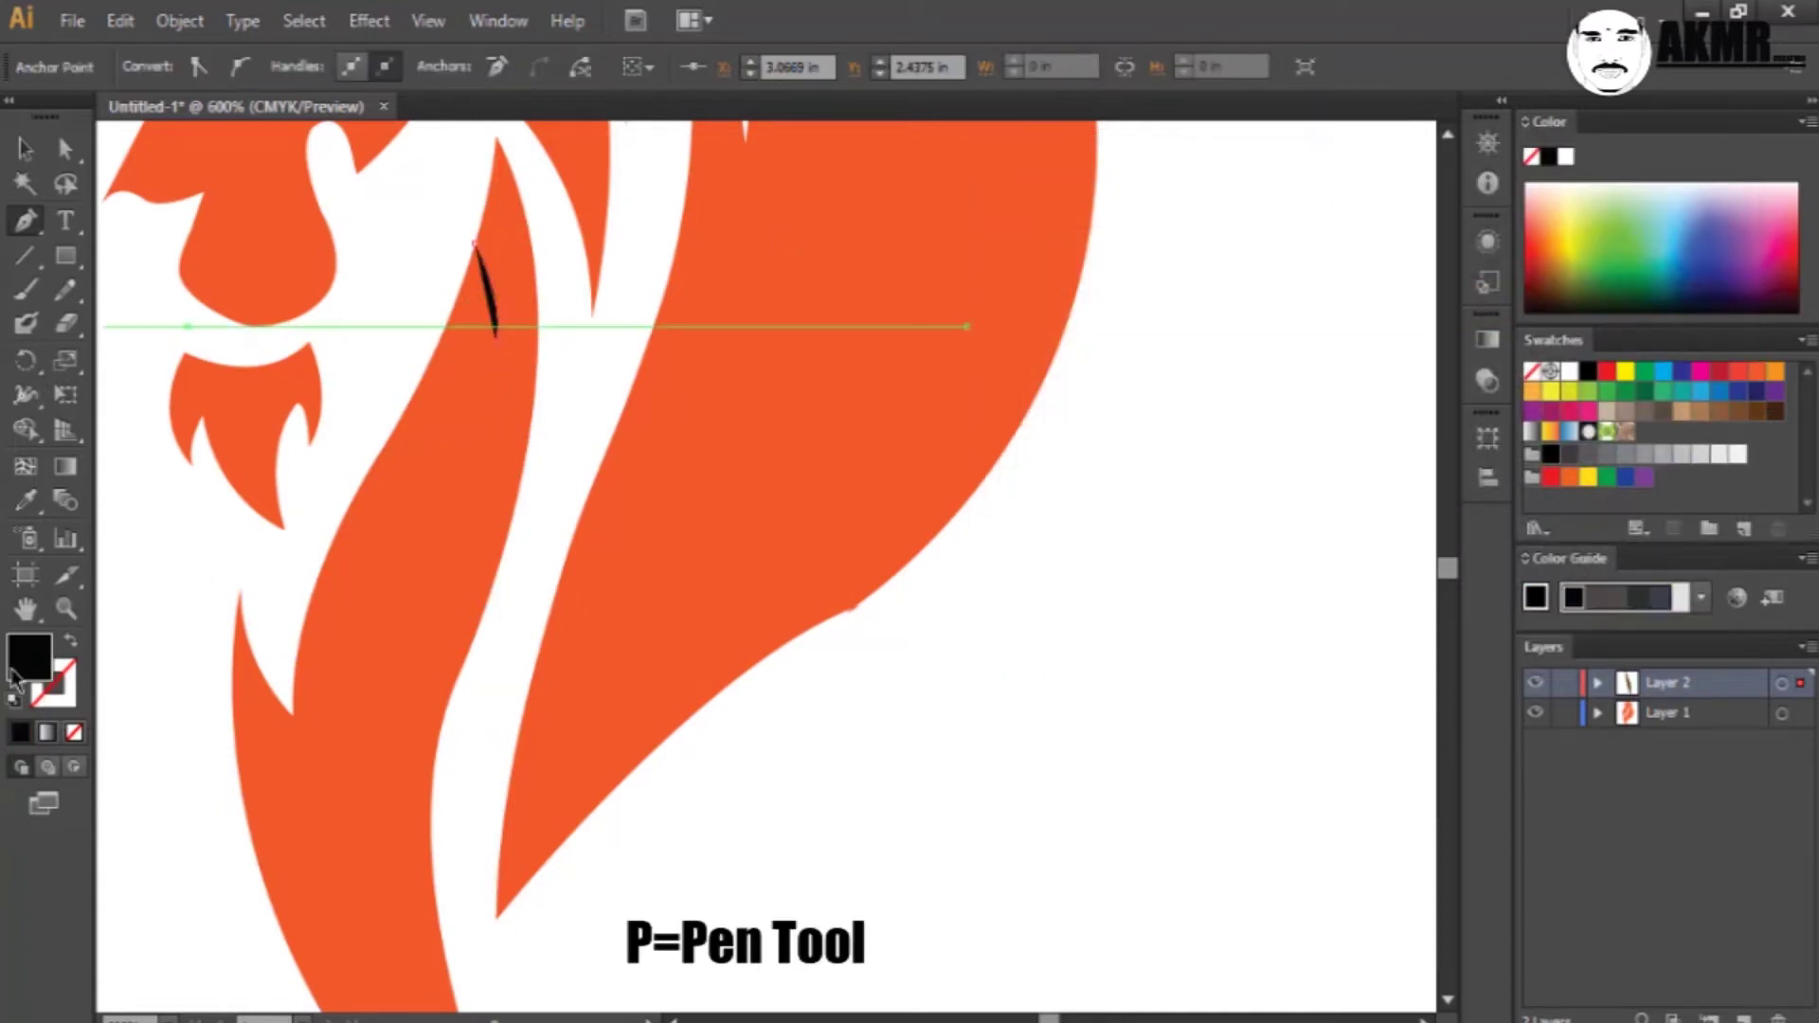
key("slash")
- Trace the jagged flame edge down the left lower mane to the flame tip
left_click_drag(489, 365, 432, 633)
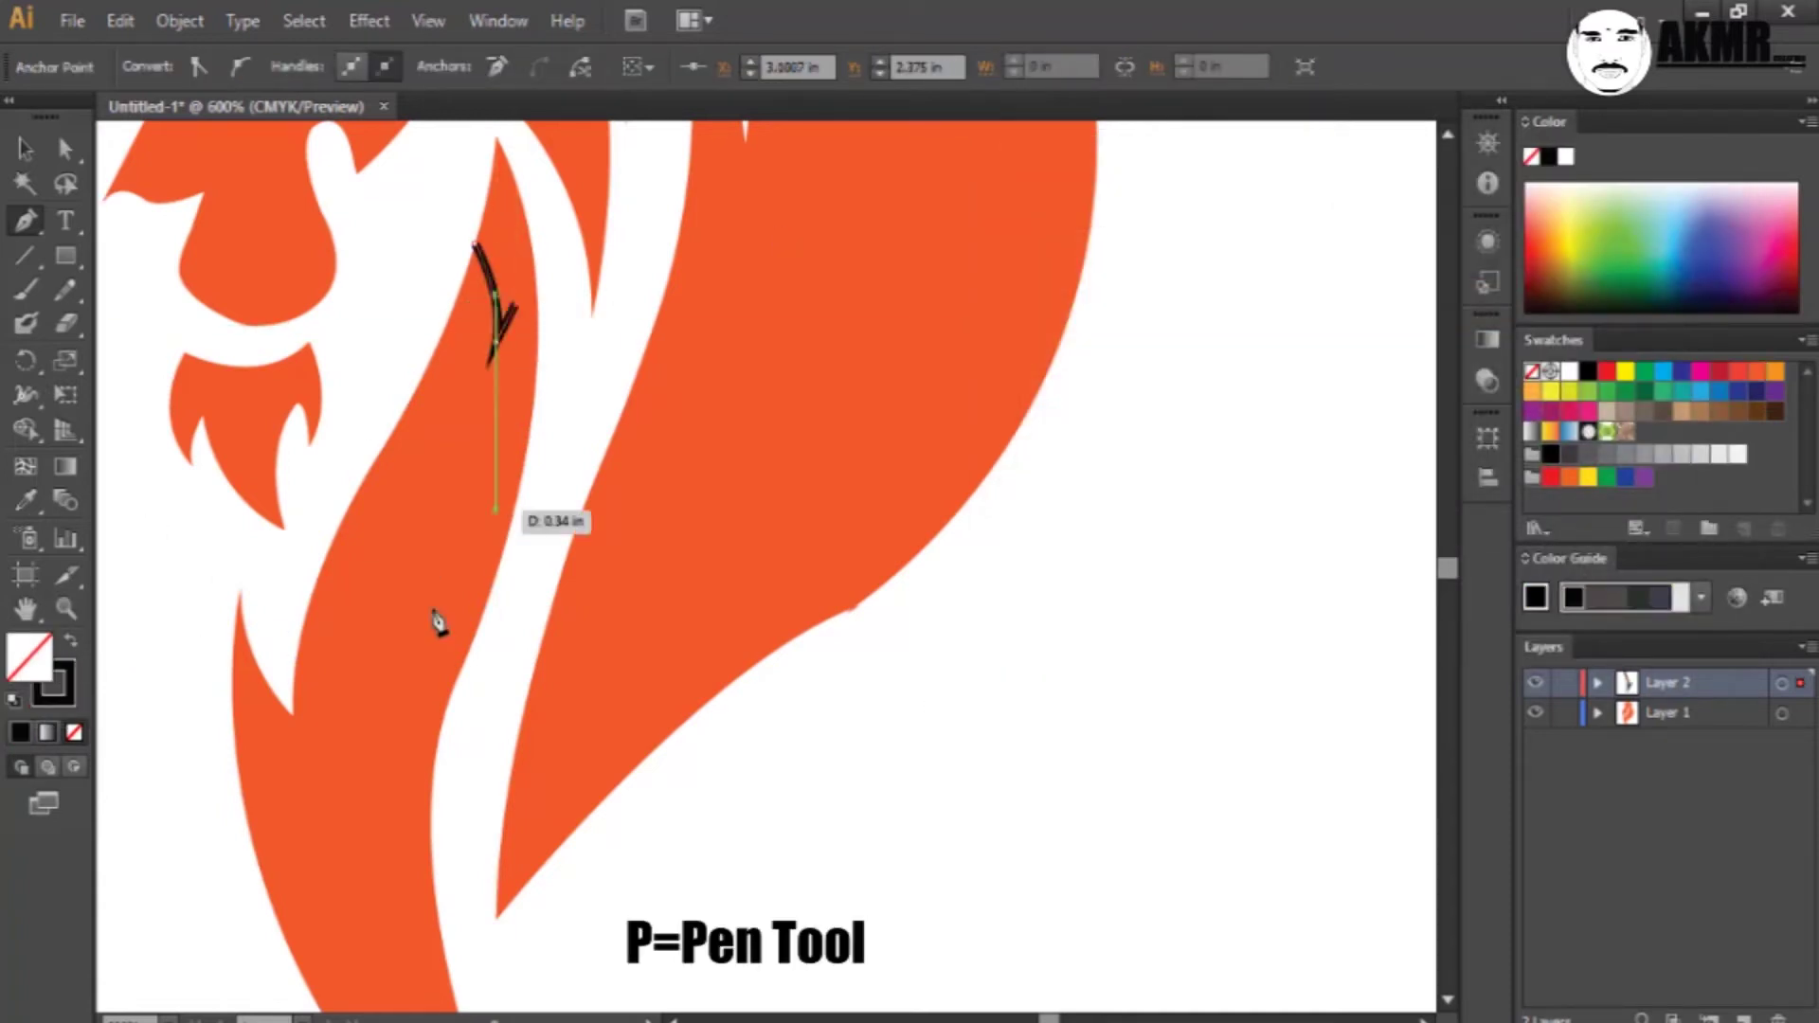
left_click_drag(341, 744, 332, 730)
scroll(454, 487, "down", 2)
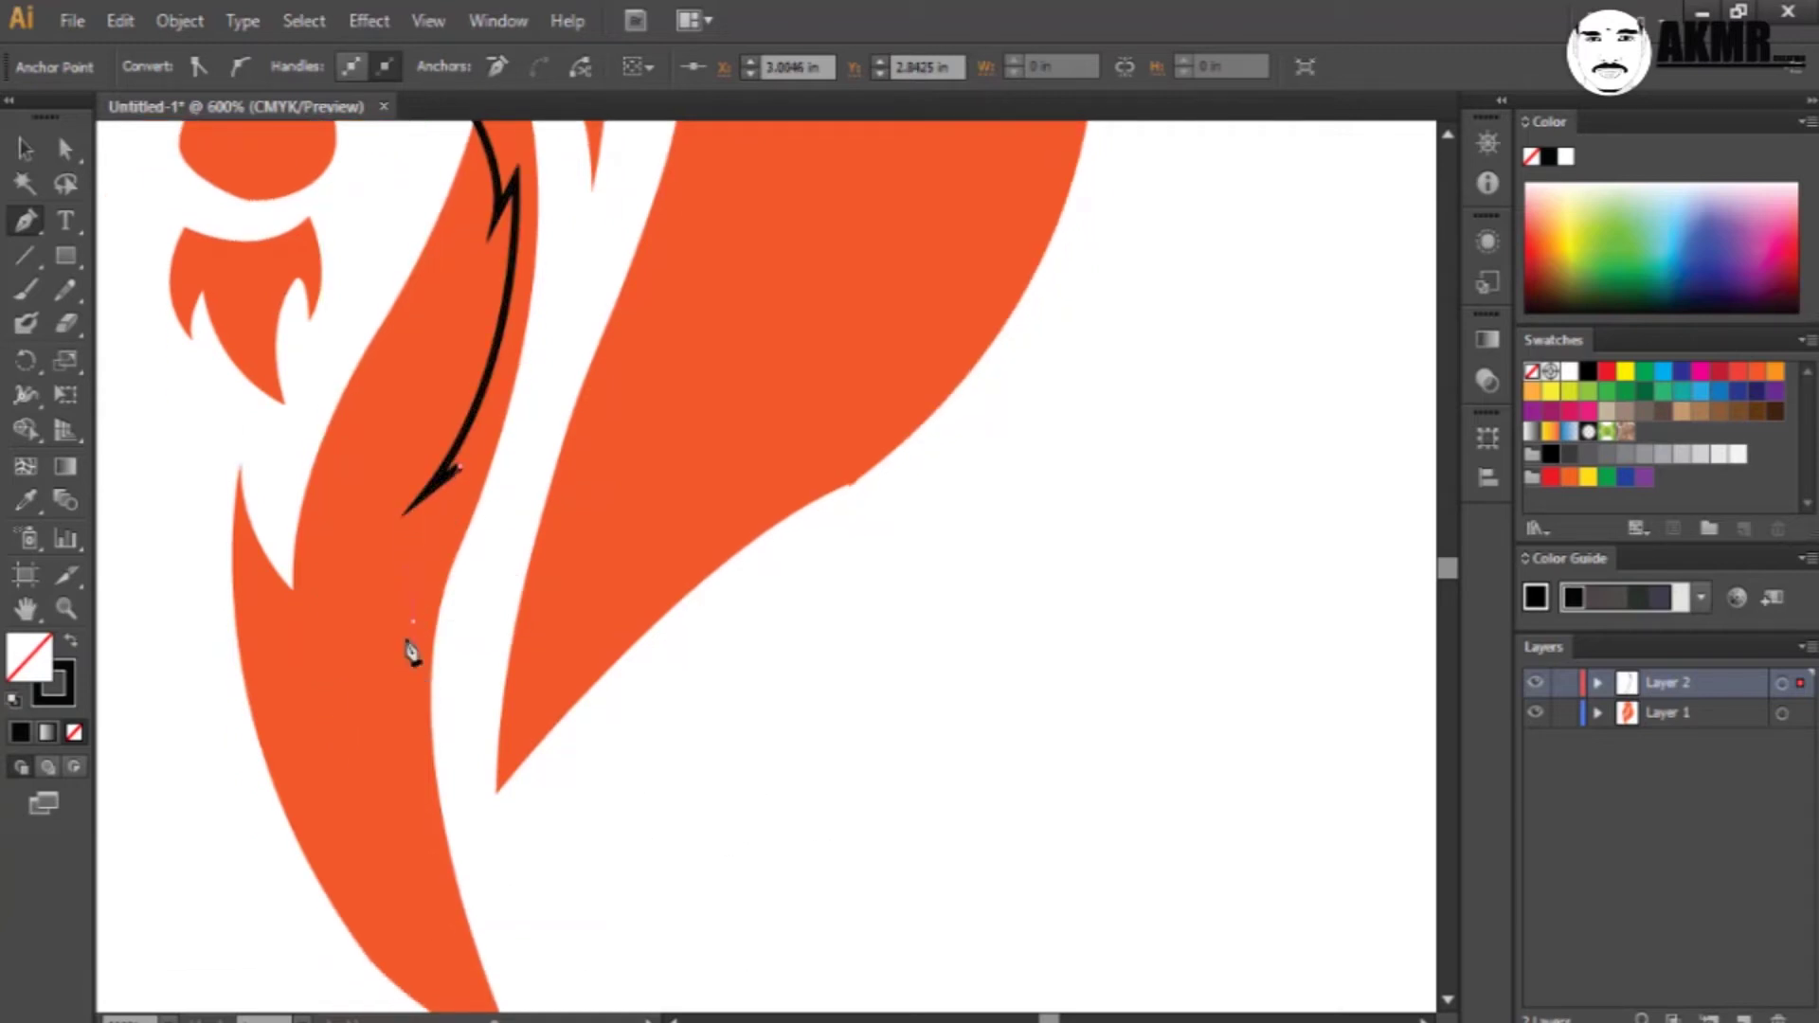
left_click(423, 573)
left_click_drag(414, 618, 446, 607)
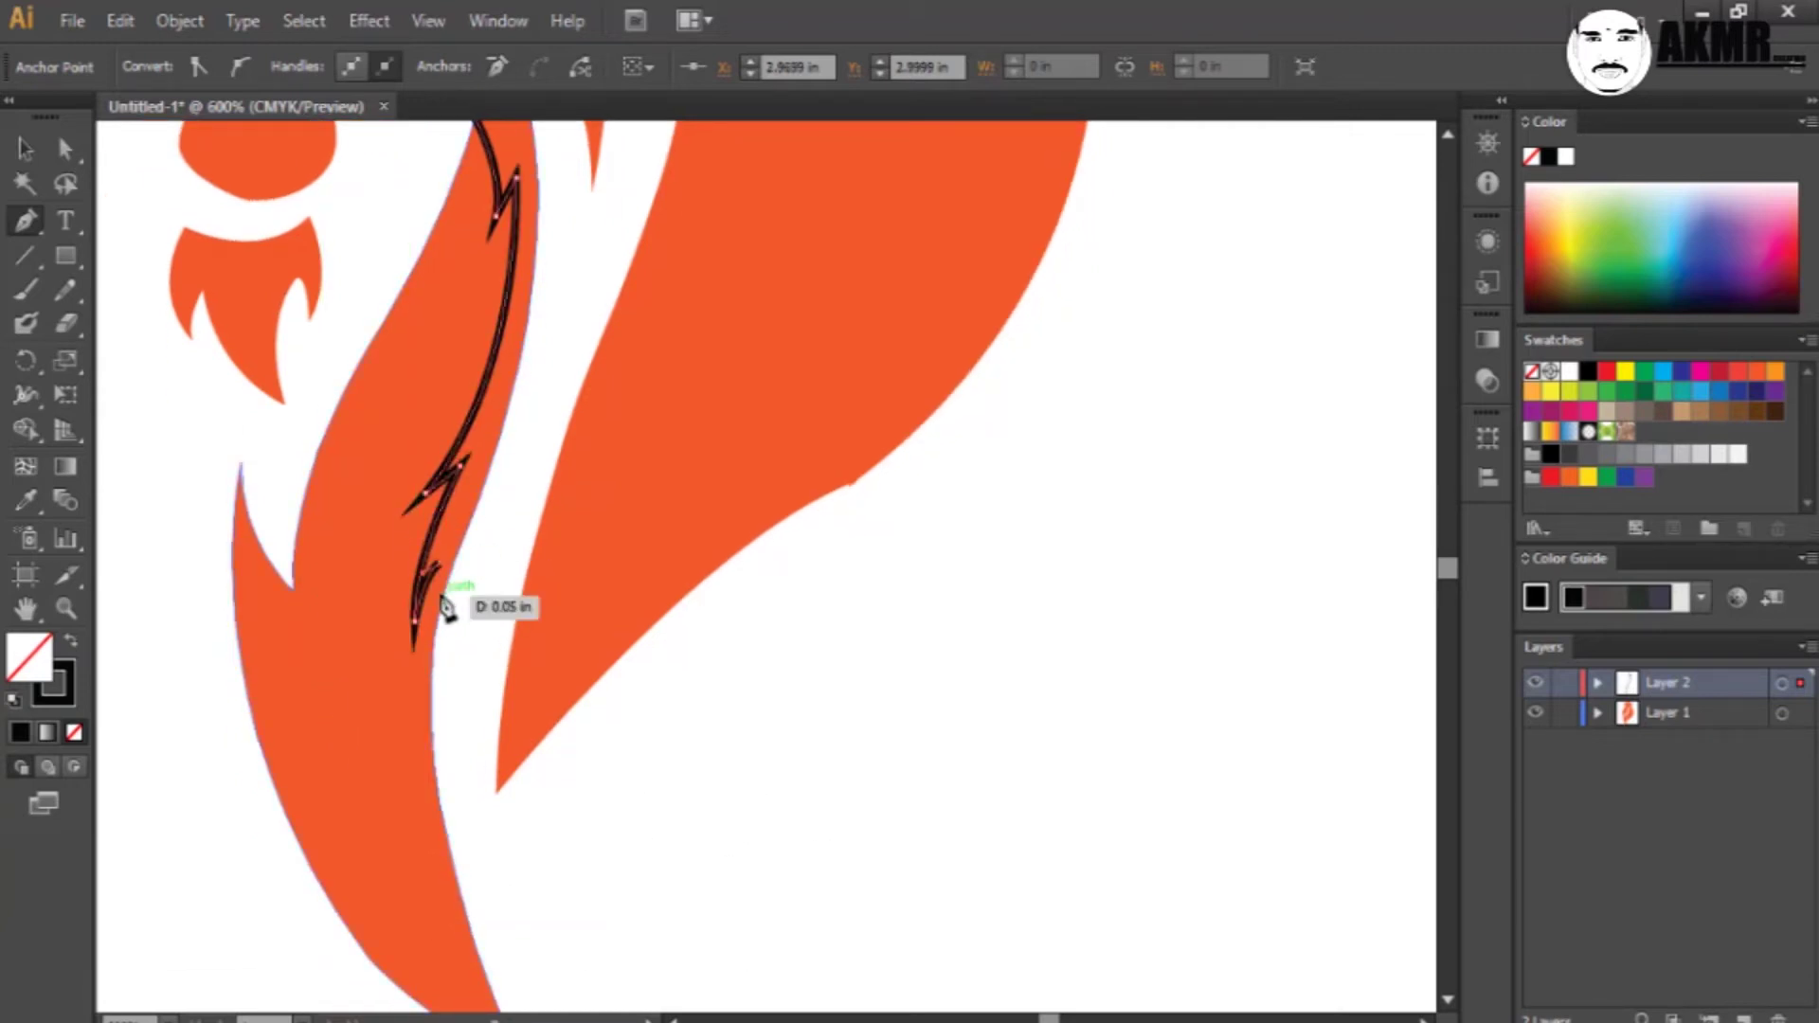
left_click(431, 712)
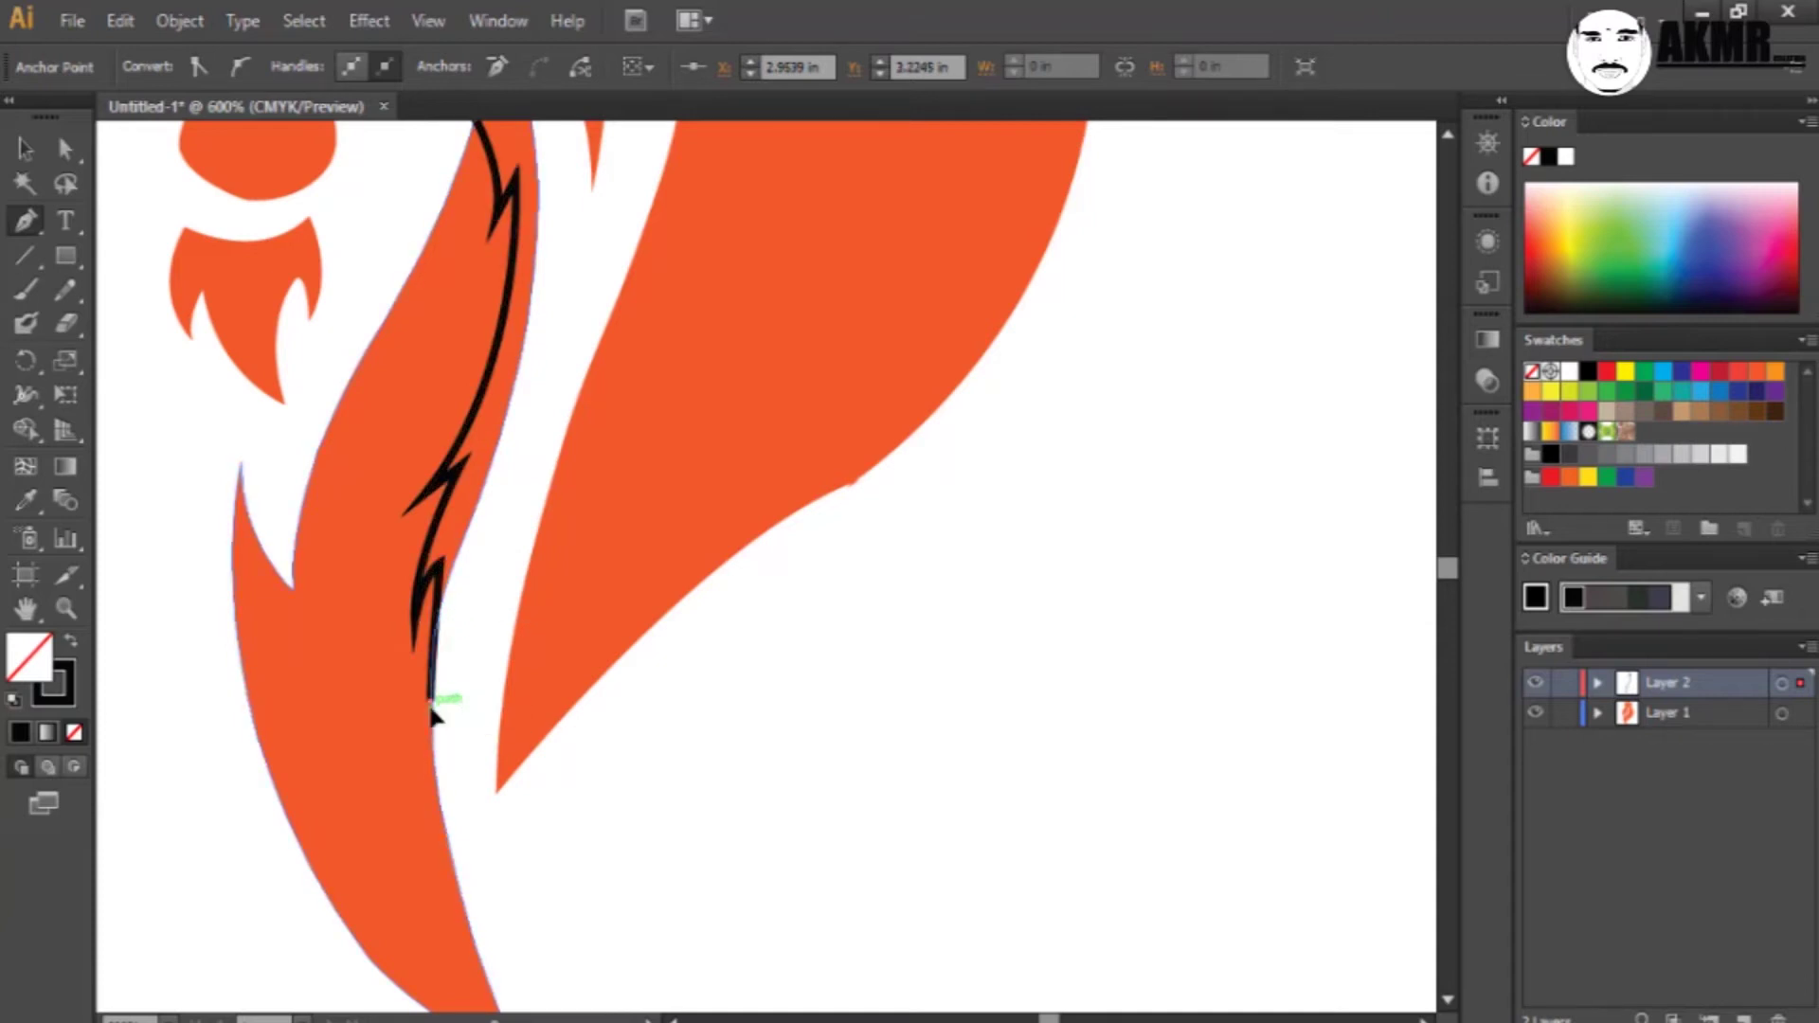
scroll(517, 846, "down", 3)
left_click(513, 839)
- Continue the flame outline from the tip back up the outer side
left_click_drag(593, 995, 520, 852)
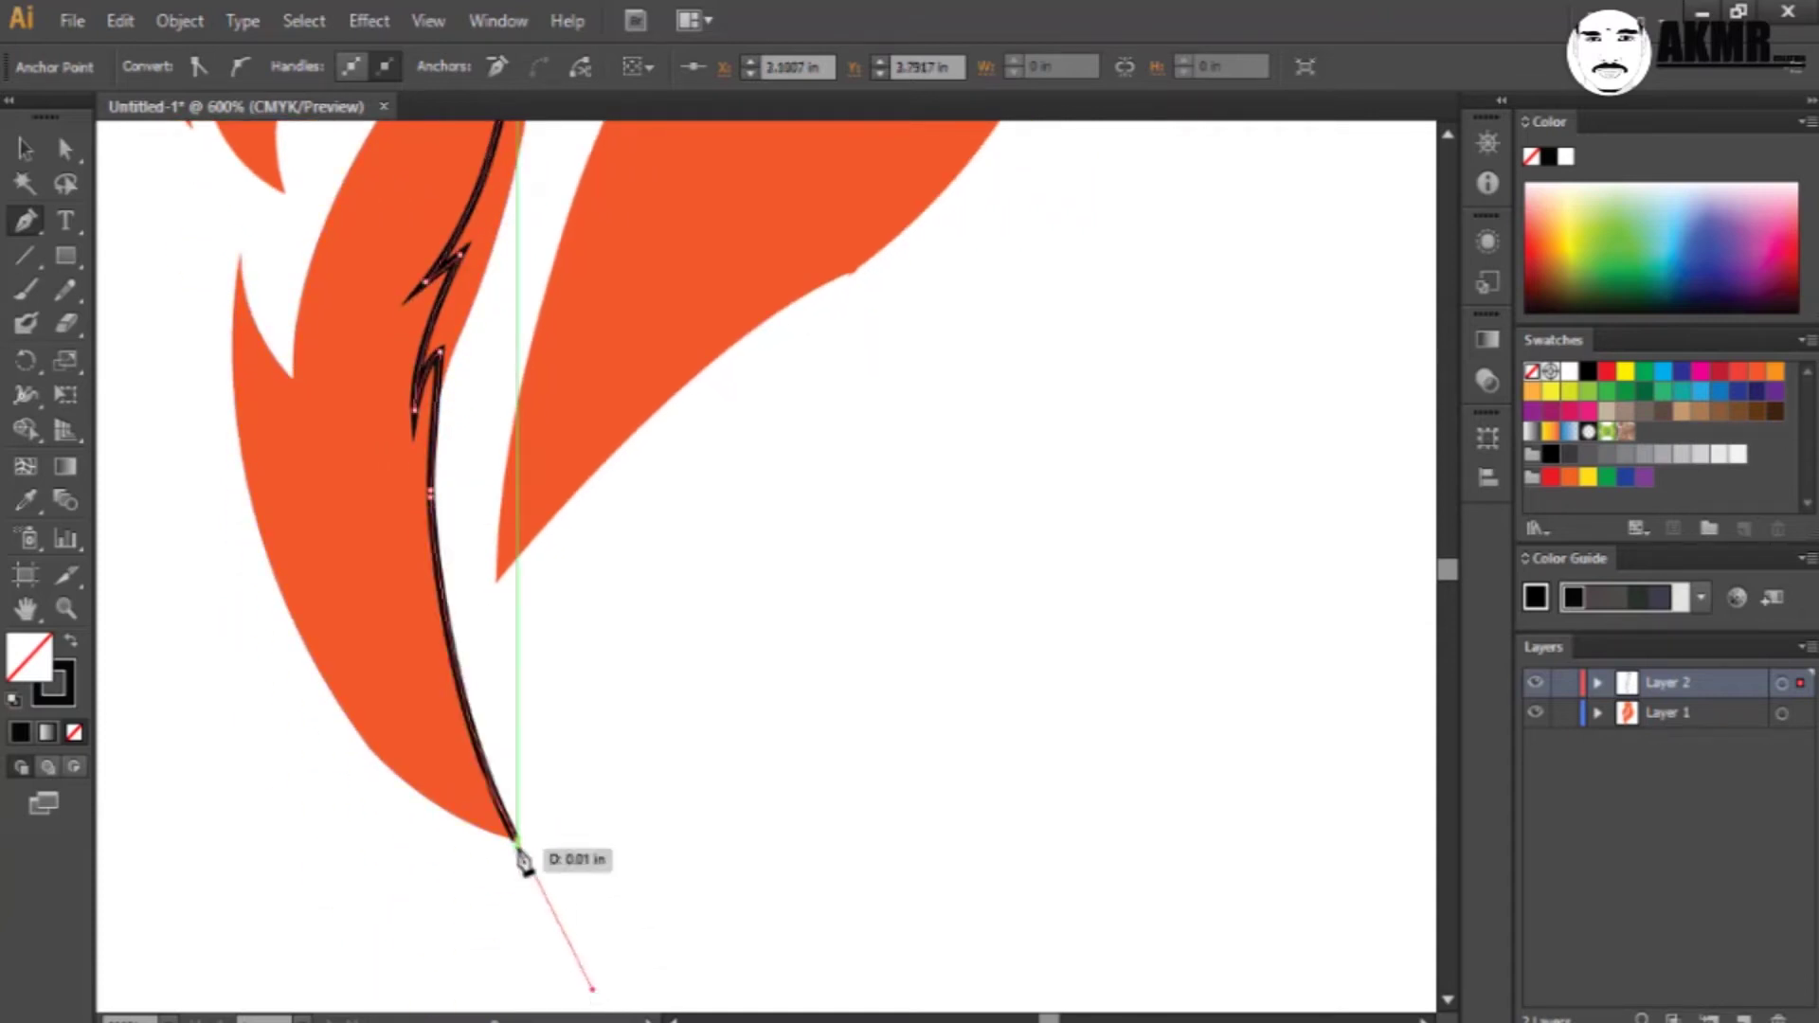
scroll(515, 845, "up", 5)
scroll(303, 284, "down", 1)
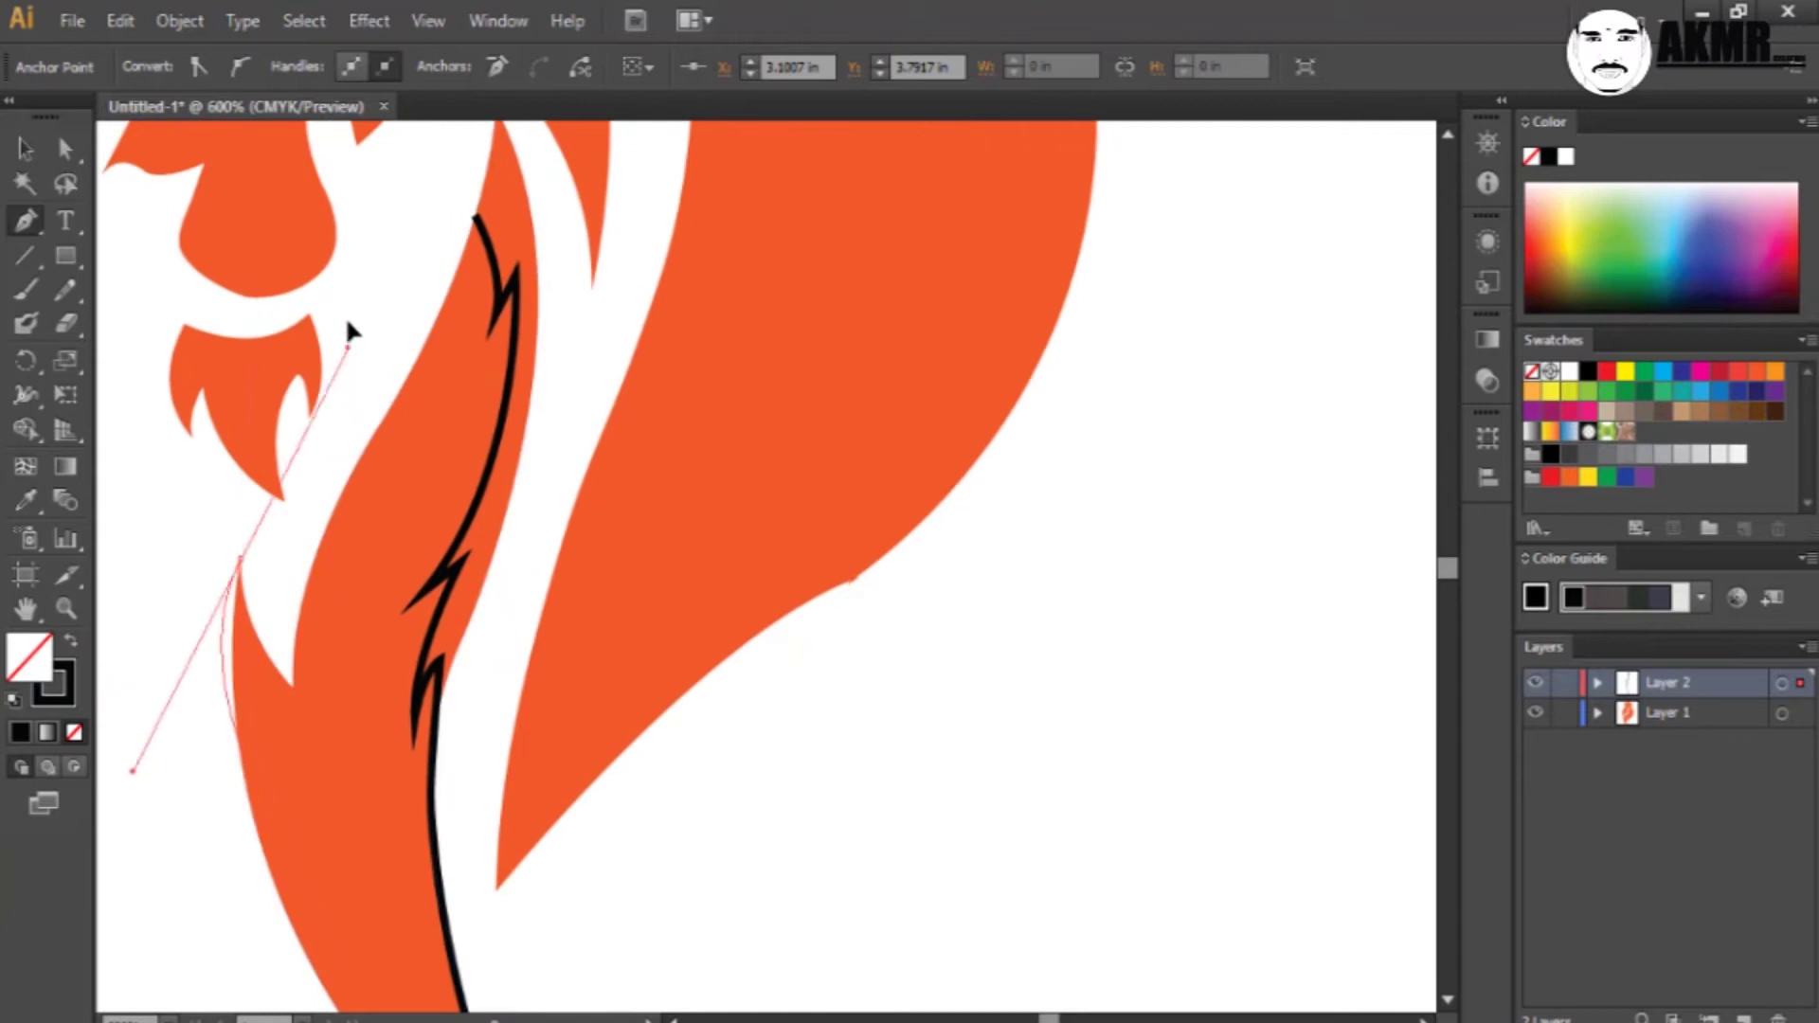
scroll(313, 237, "up", 2)
scroll(274, 132, "down", 3)
scroll(275, 143, "up", 3)
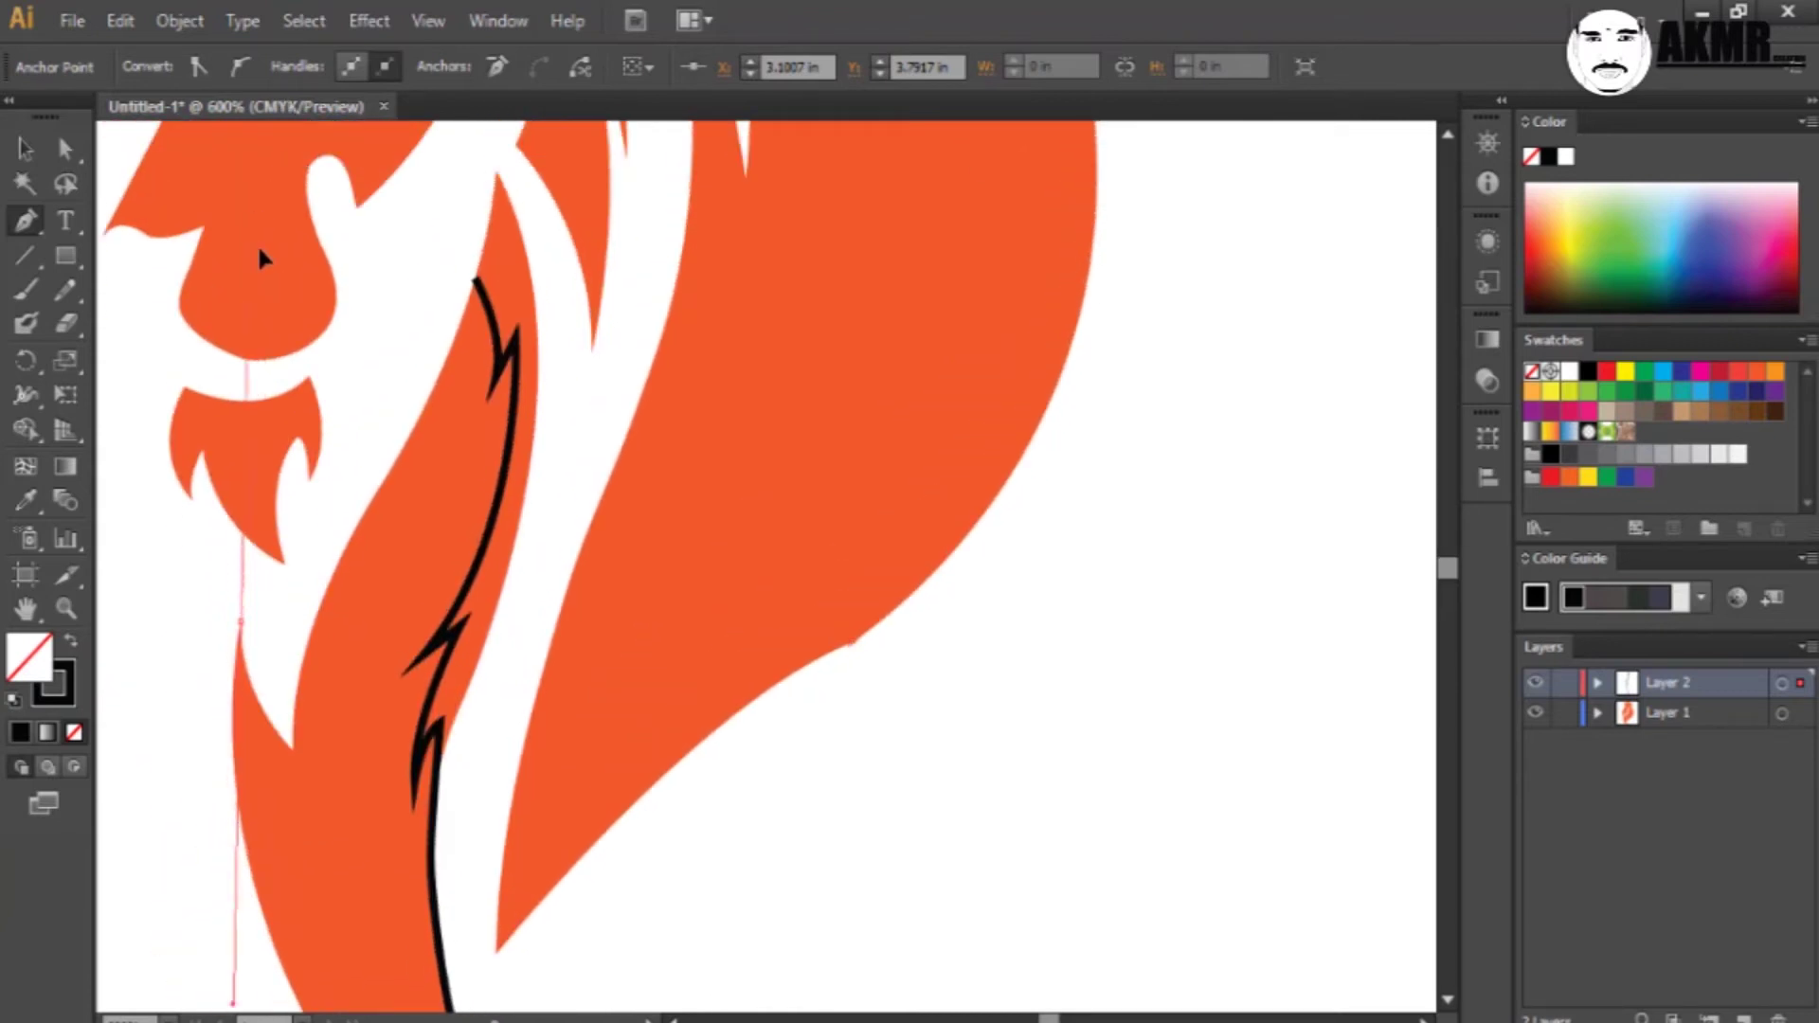
left_click_drag(235, 622, 296, 744)
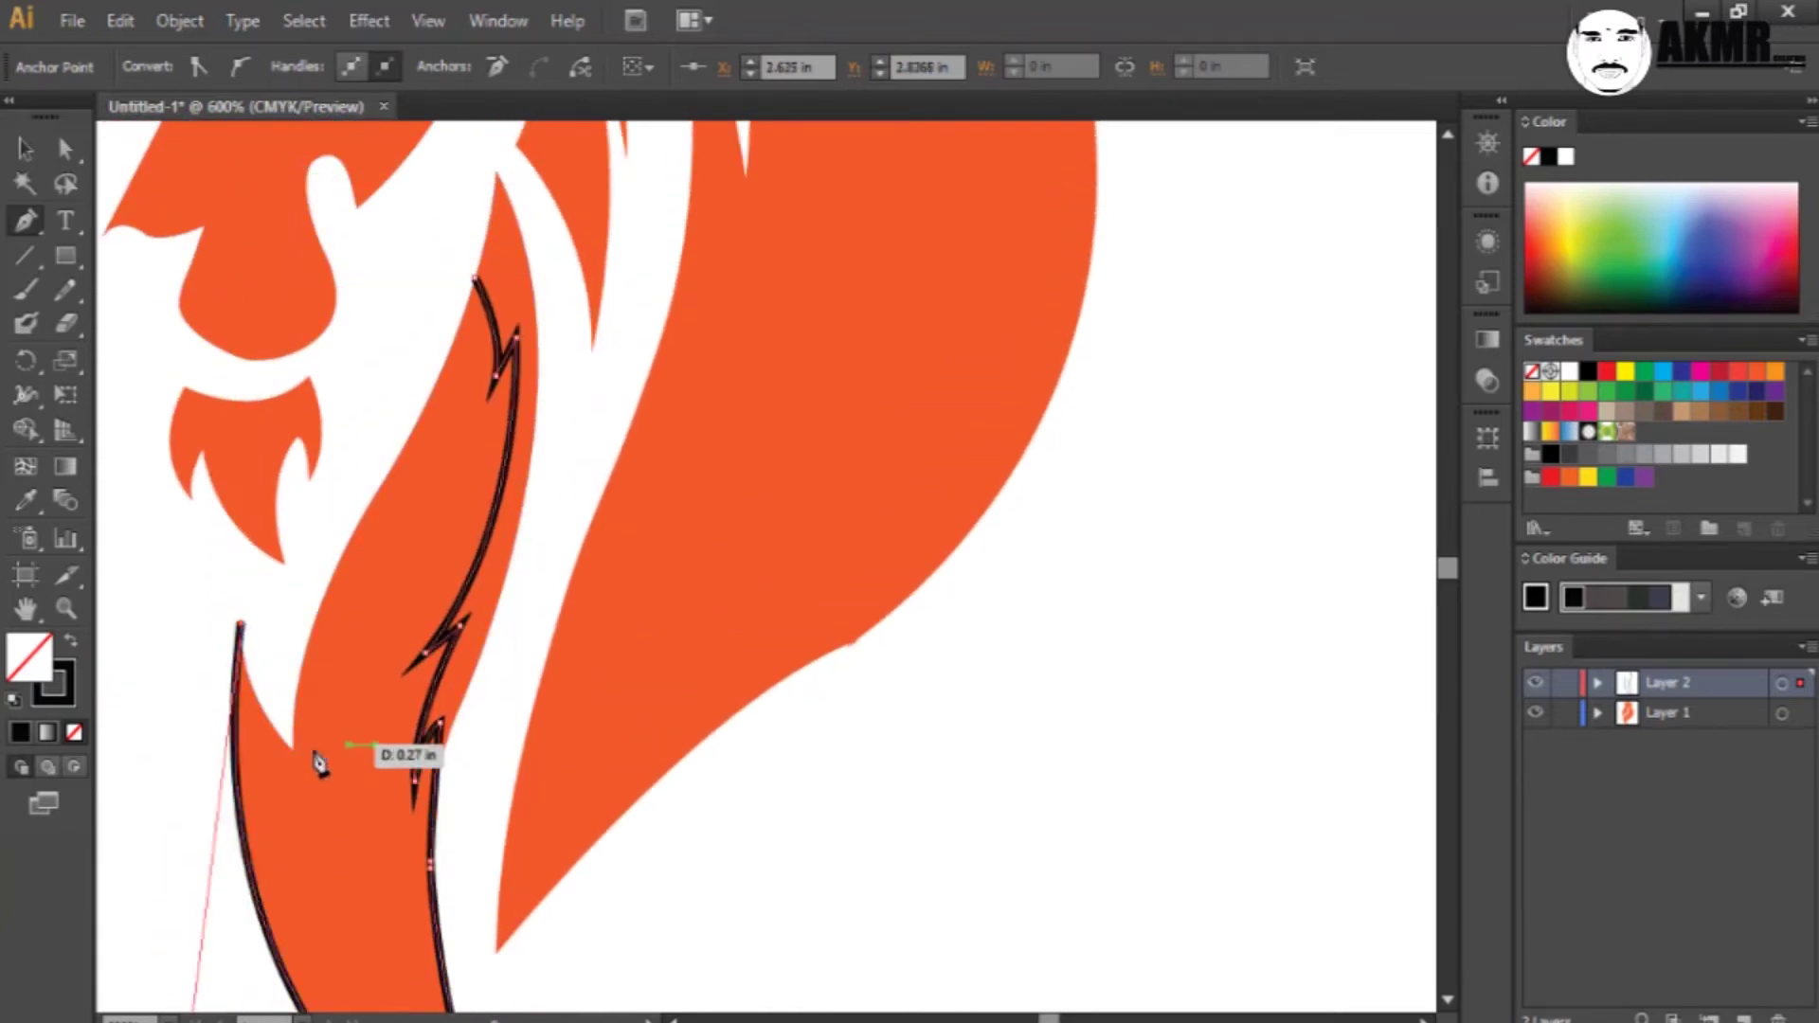
- Add the outer notch and a sharp corner, then close the outline at its start
left_click(292, 746)
mouse_move(409, 447)
left_mouse_down()
mouse_move(411, 464)
mouse_move(462, 370)
left_mouse_up()
left_click(406, 451)
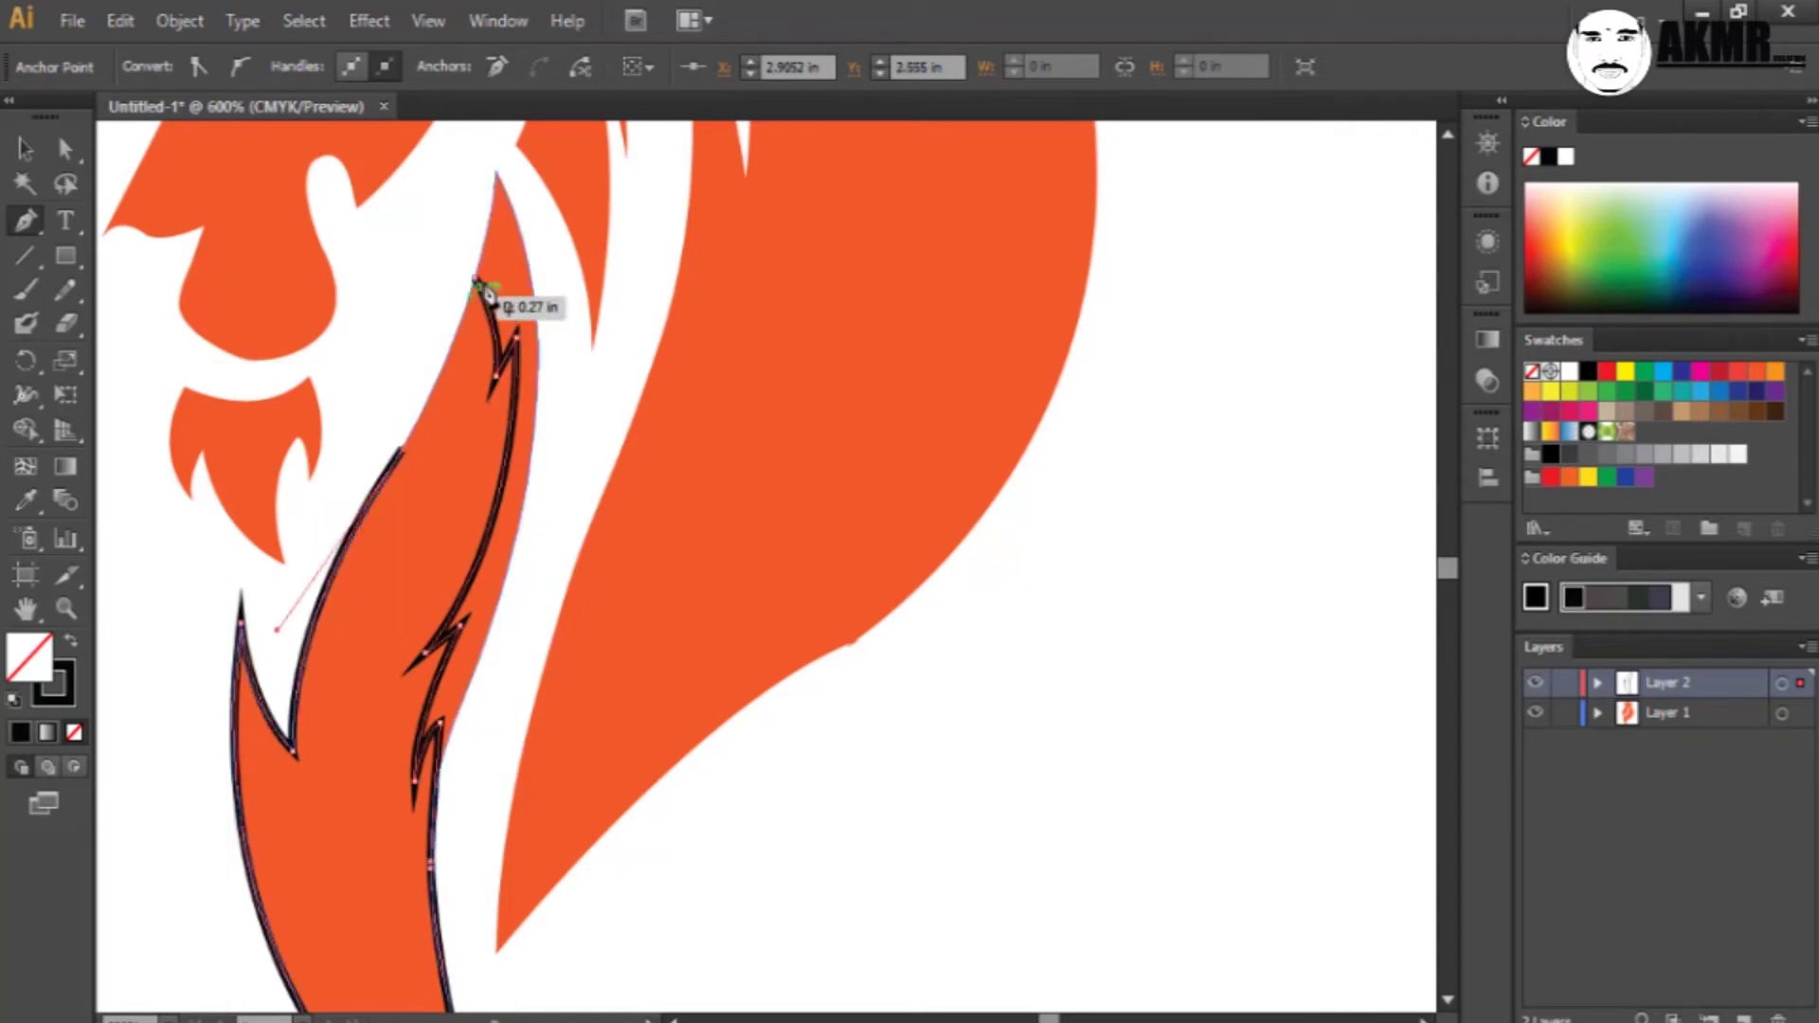
left_click(474, 280)
scroll(521, 492, "down", 3)
key("v")
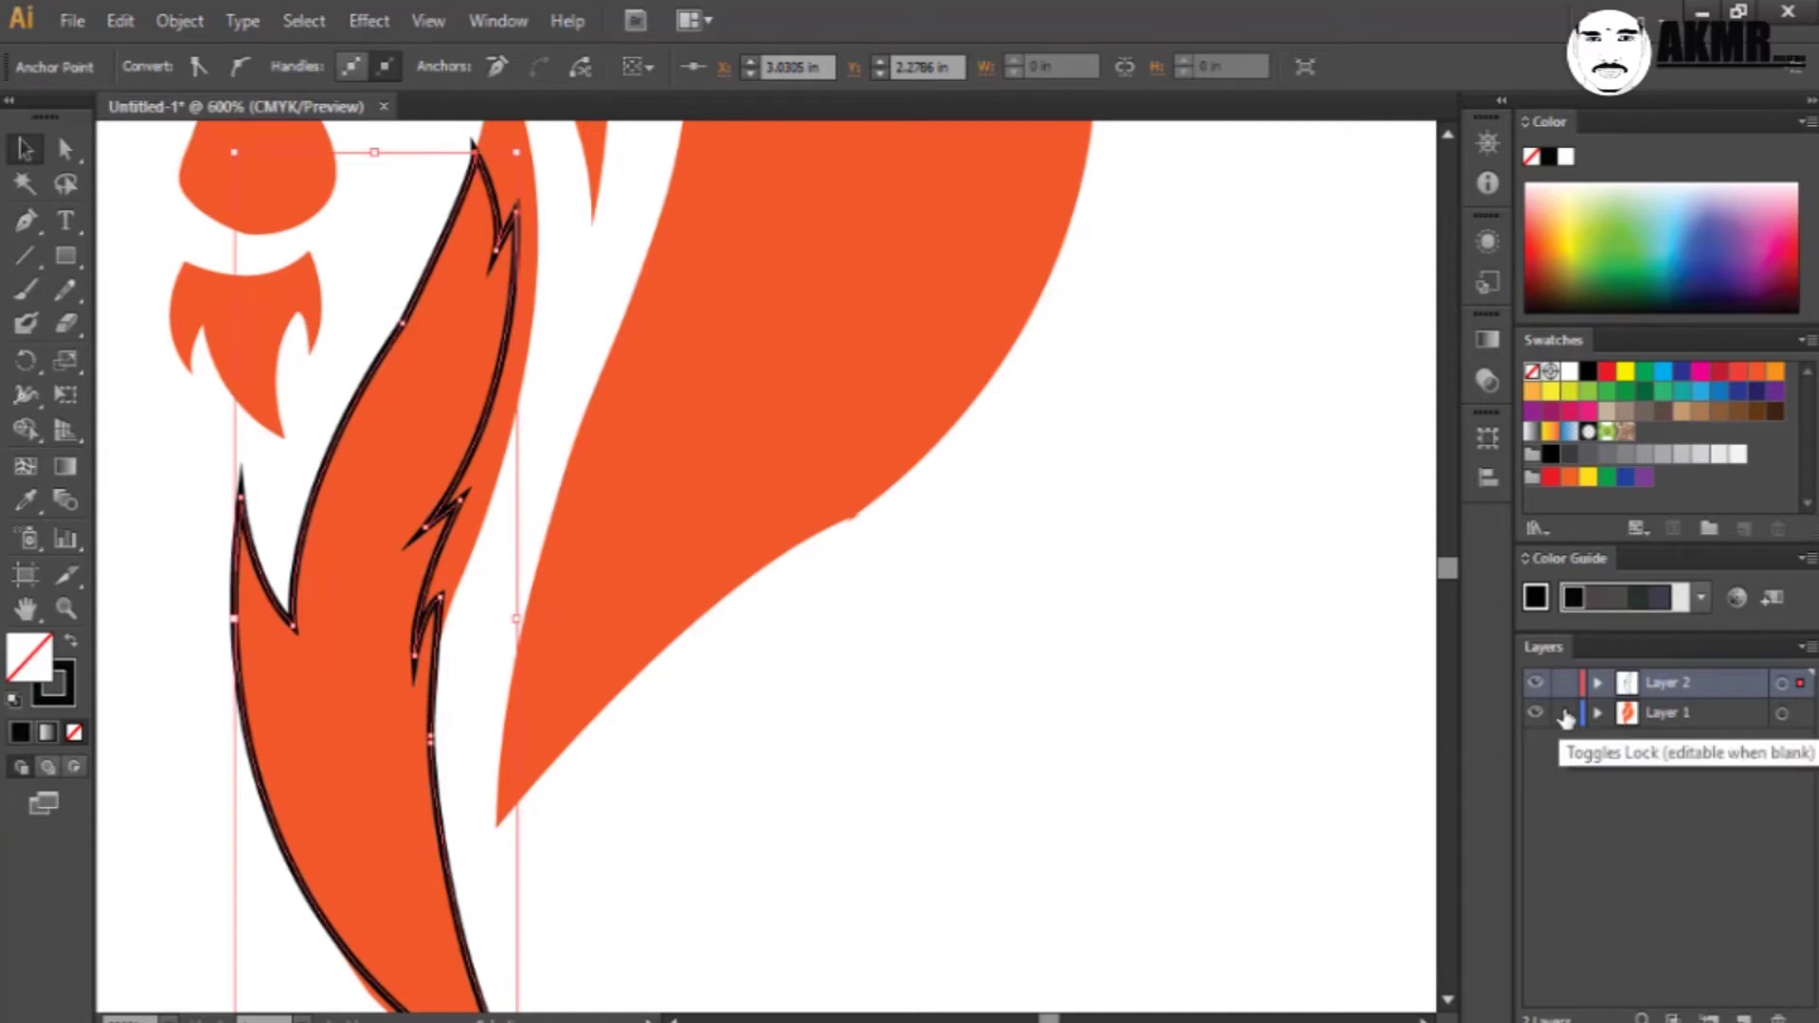
- Unlock Layer 1 and fill the large flame shape dark crimson
left_click(1565, 718)
left_click(723, 439)
left_click(159, 67)
left_click(220, 116)
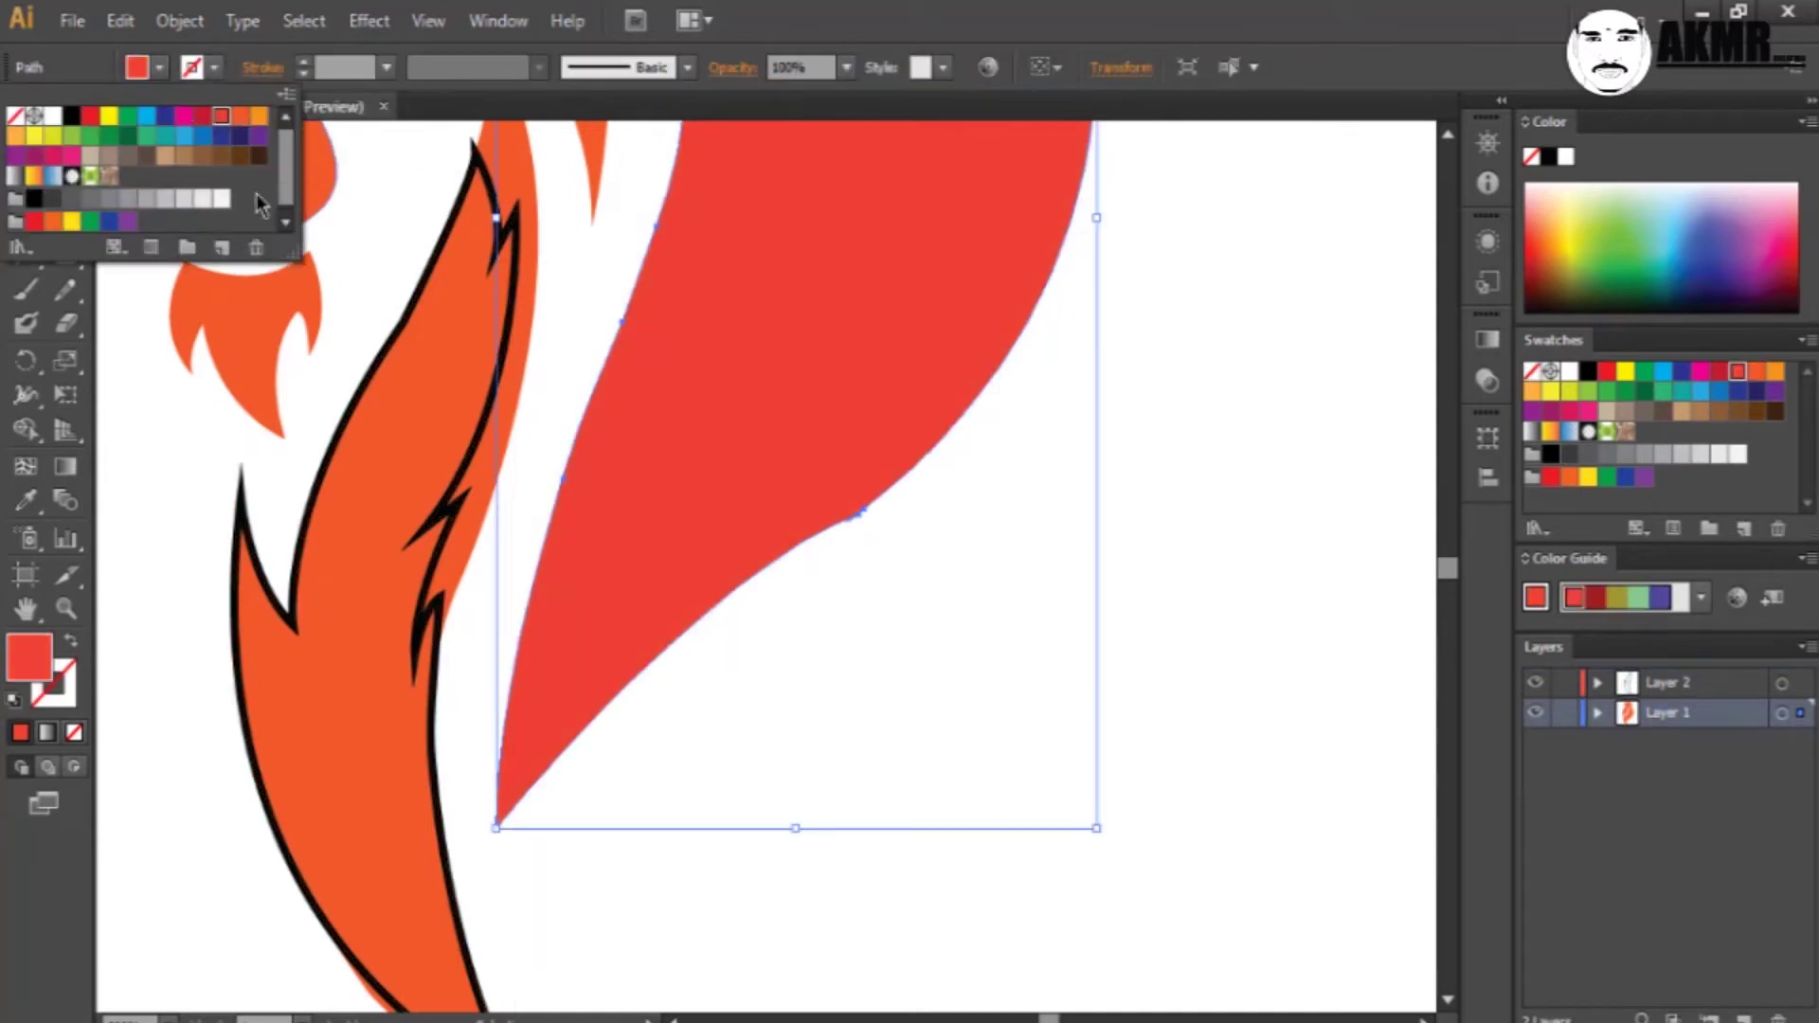
left_click(379, 569)
- Eyedropper the crimson onto the head, beard and remaining orange pieces
key("i")
left_click(598, 386)
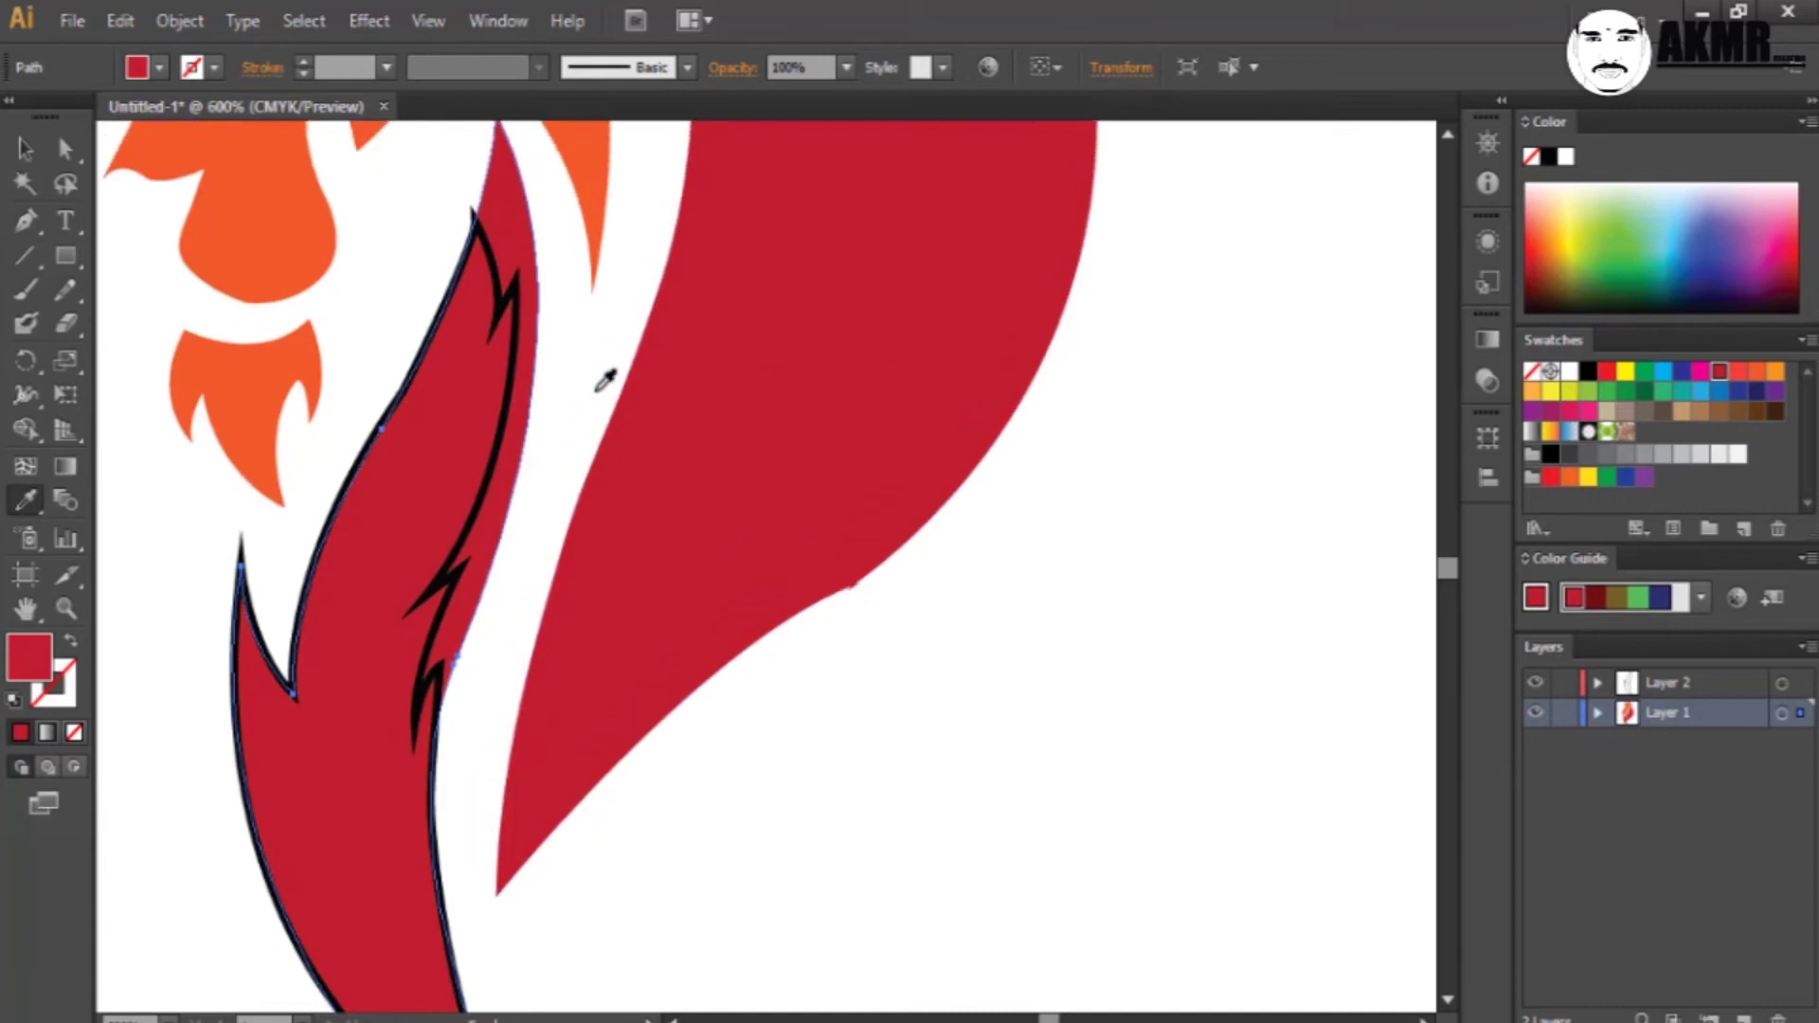
left_click(256, 190, "ctrl")
left_click(155, 479)
scroll(154, 479, "up", 5)
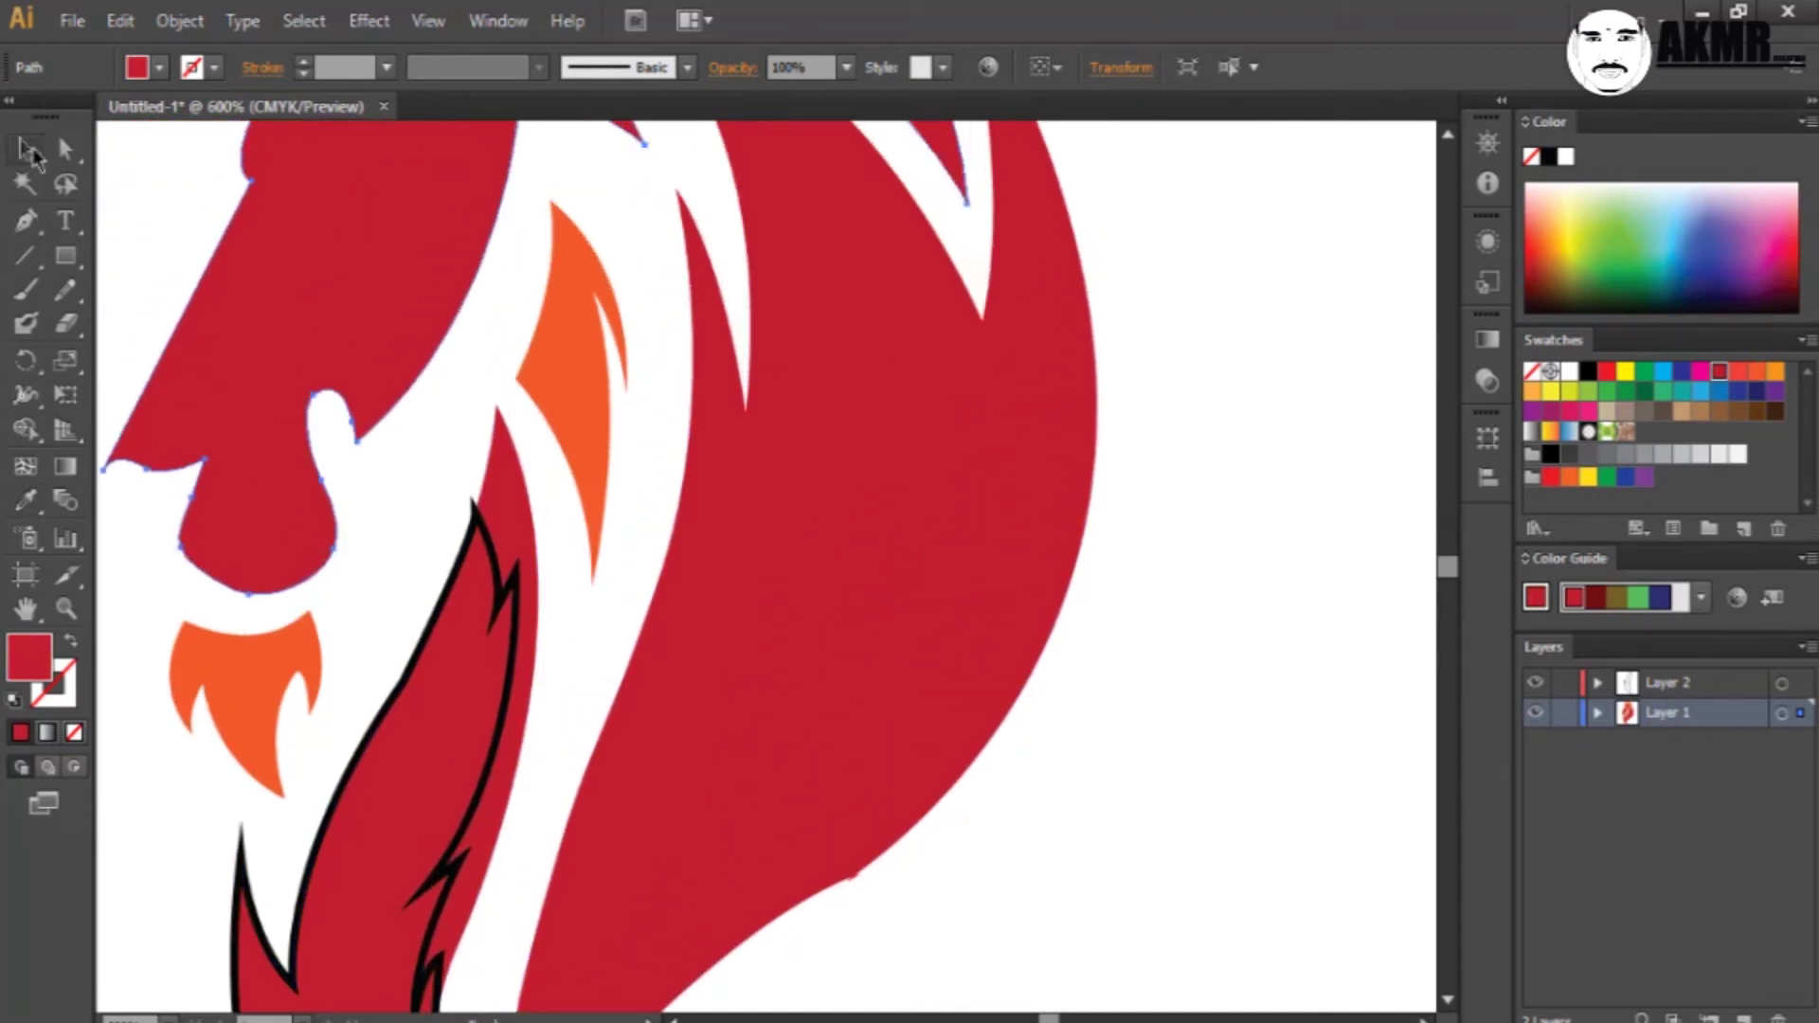
left_click(29, 149)
left_click(241, 663)
left_click(559, 403, "shift")
scroll(650, 390, "up", 5)
left_click(1201, 382)
- Fill the traced jagged flame with orange and deselect everything
scroll(1206, 384, "down", 5)
left_click(379, 739)
left_click(158, 66)
left_click(275, 170)
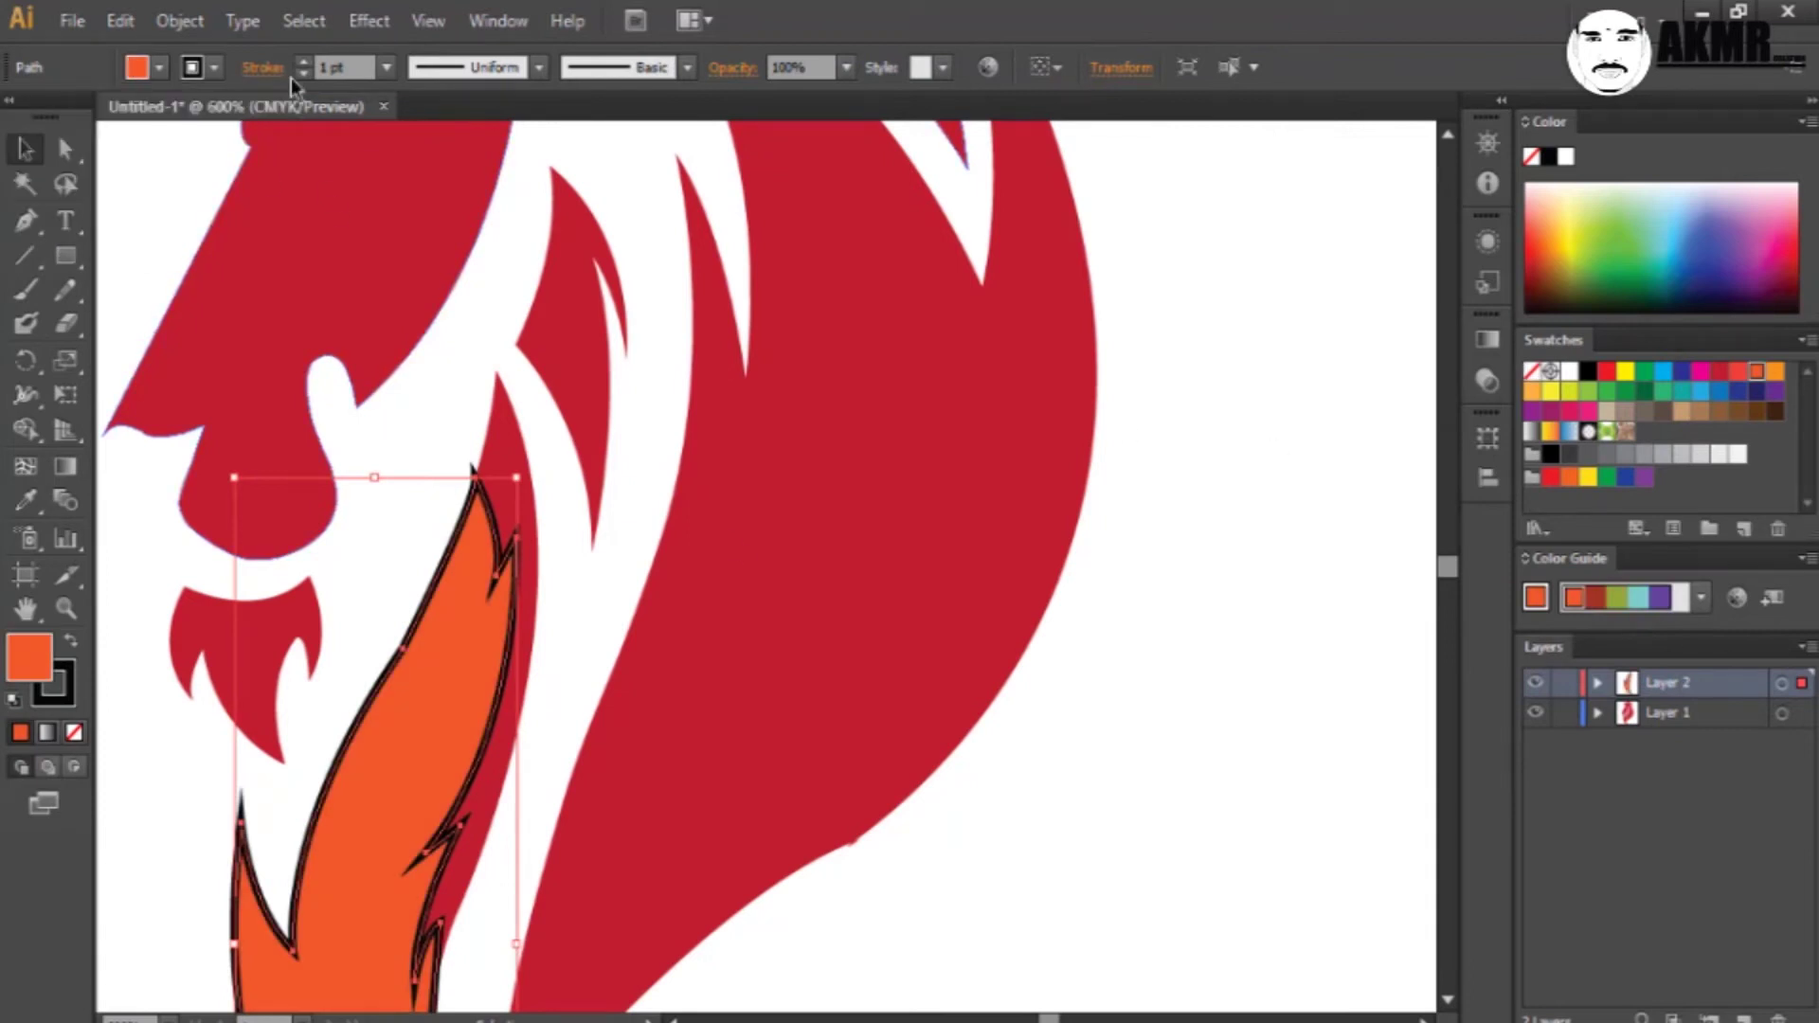
left_click(1221, 610)
scroll(1228, 582, "down", 5)
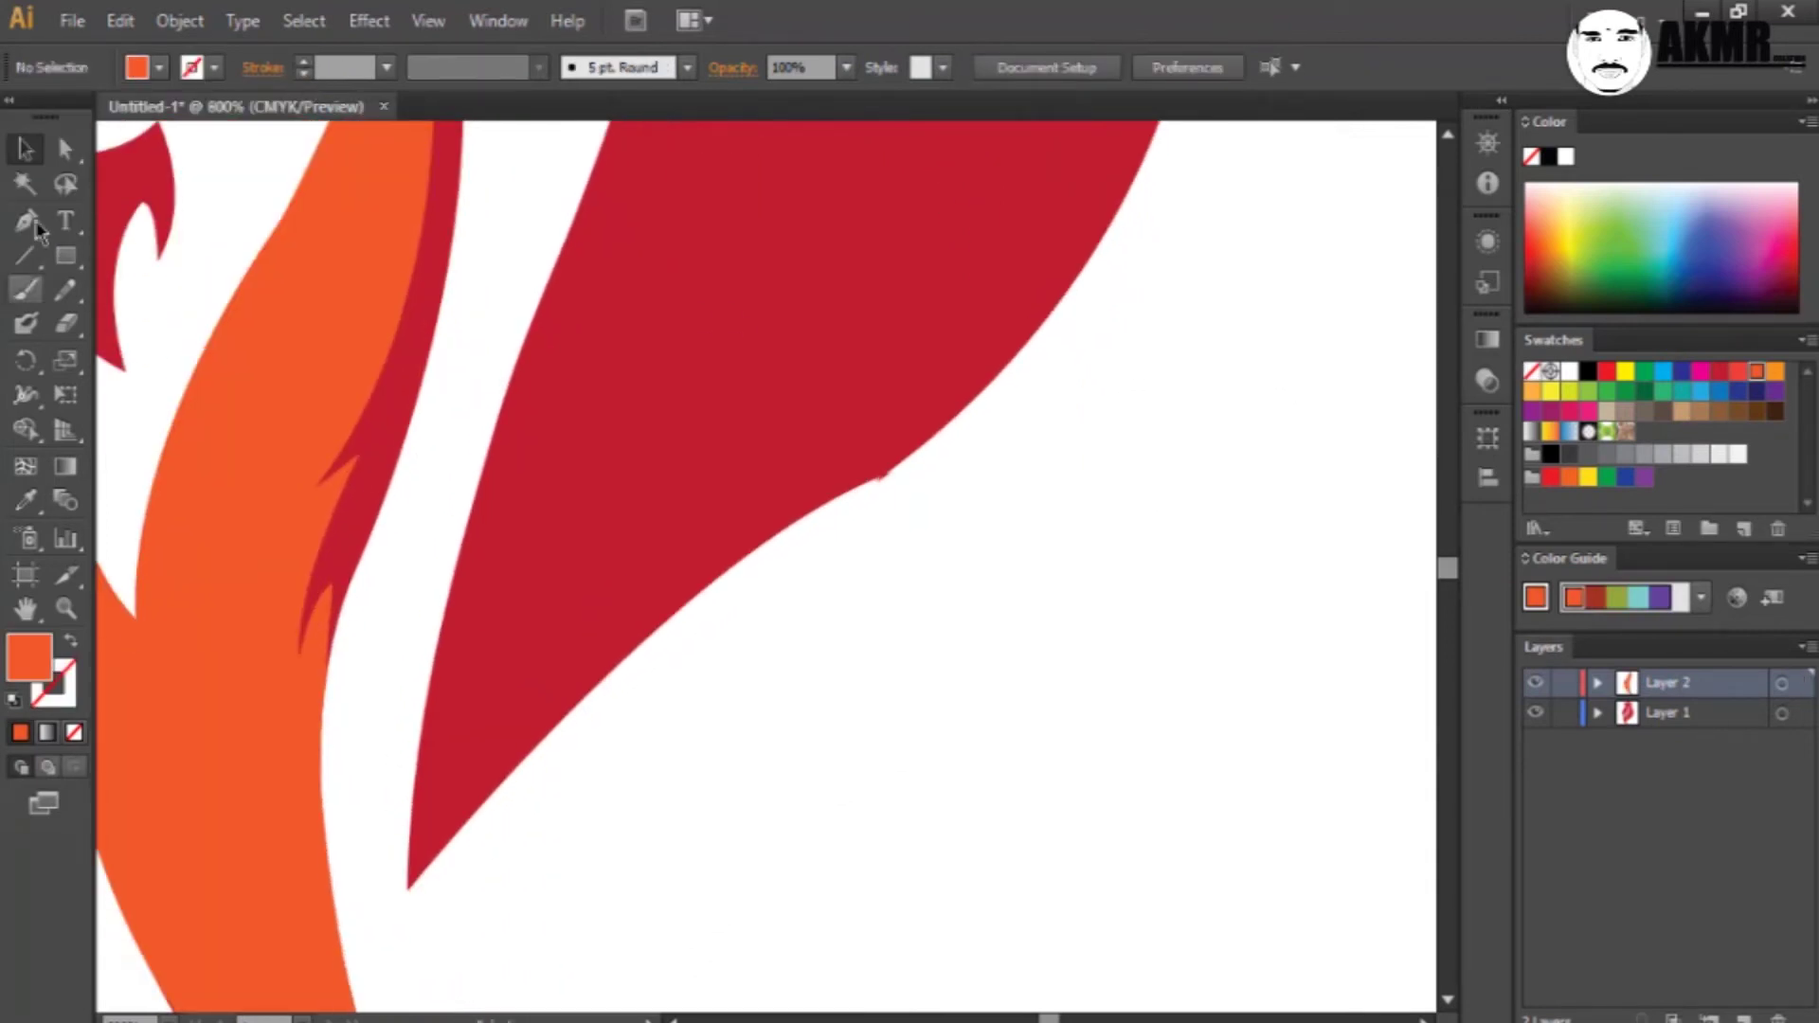
- Start an orange outline path at the flame tip inside the crimson strand
key("p")
scroll(505, 491, "up", 2)
scroll(403, 995, "down", 1)
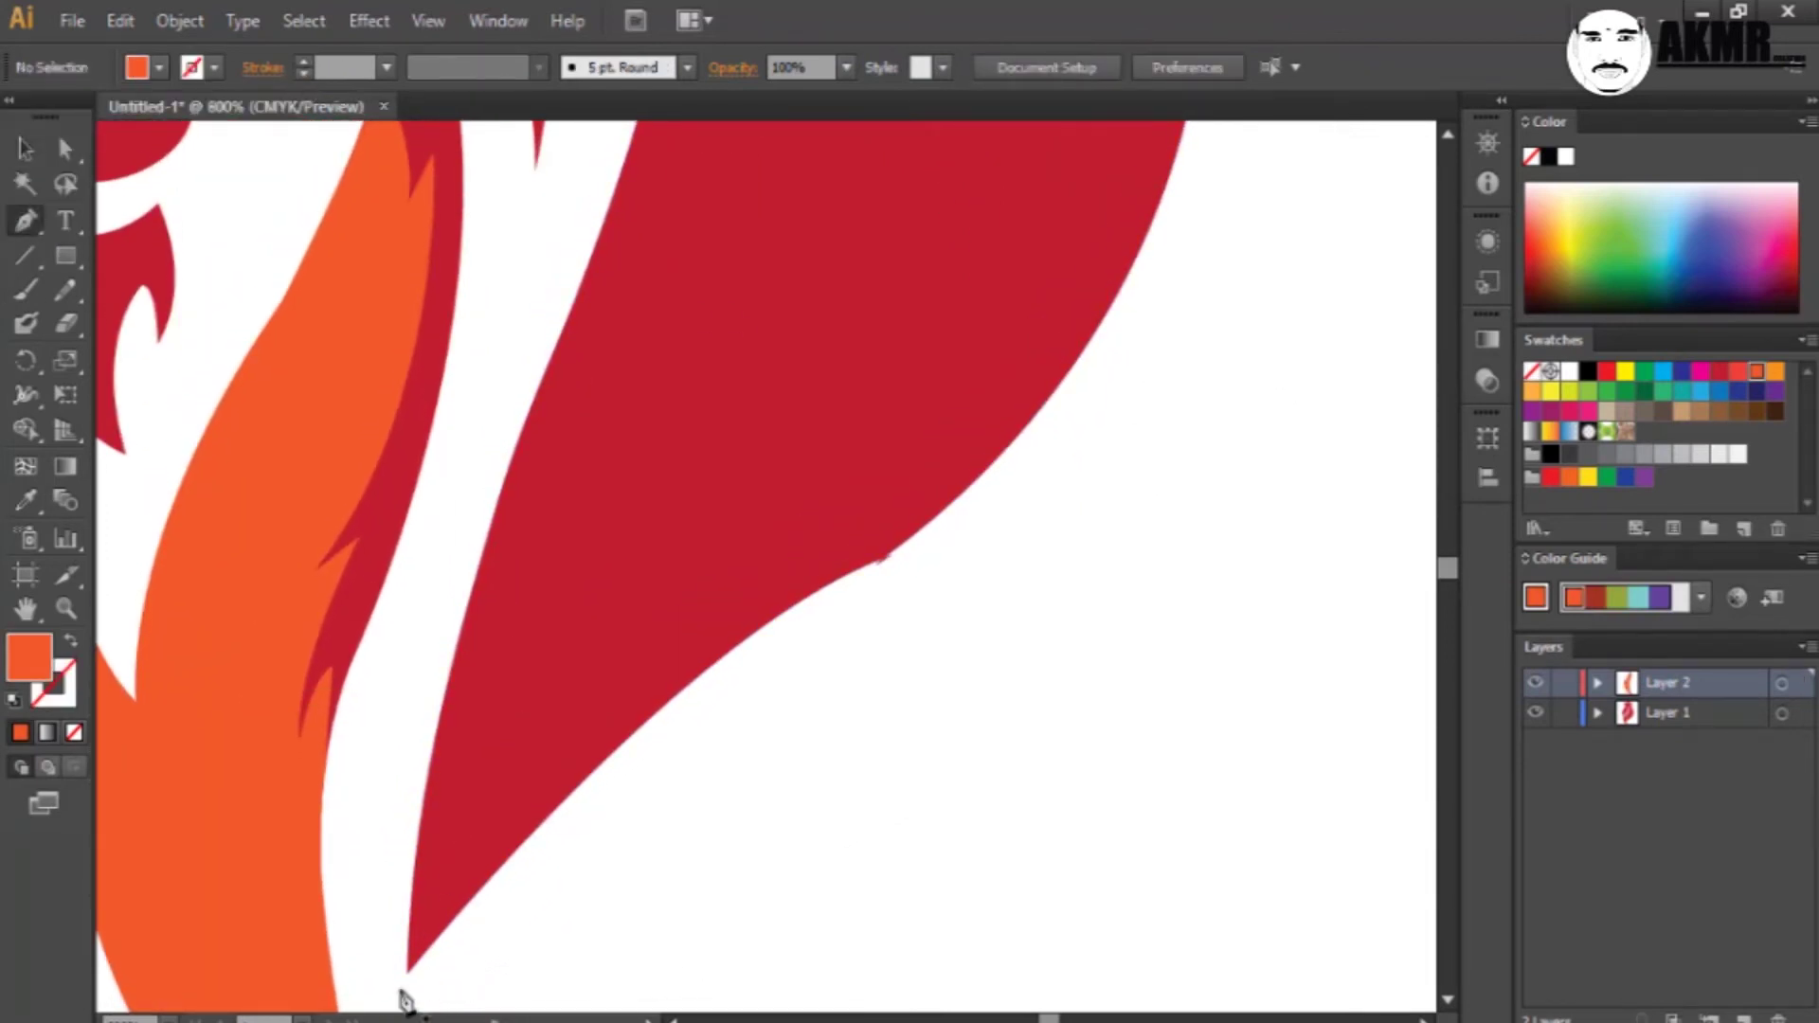
left_click(409, 974)
left_click_drag(756, 476, 851, 441)
left_click(756, 477, "alt")
key("shift+x")
- Shape the orange path up through the crimson flame to a sharp upper corner
scroll(1099, 422, "up", 10)
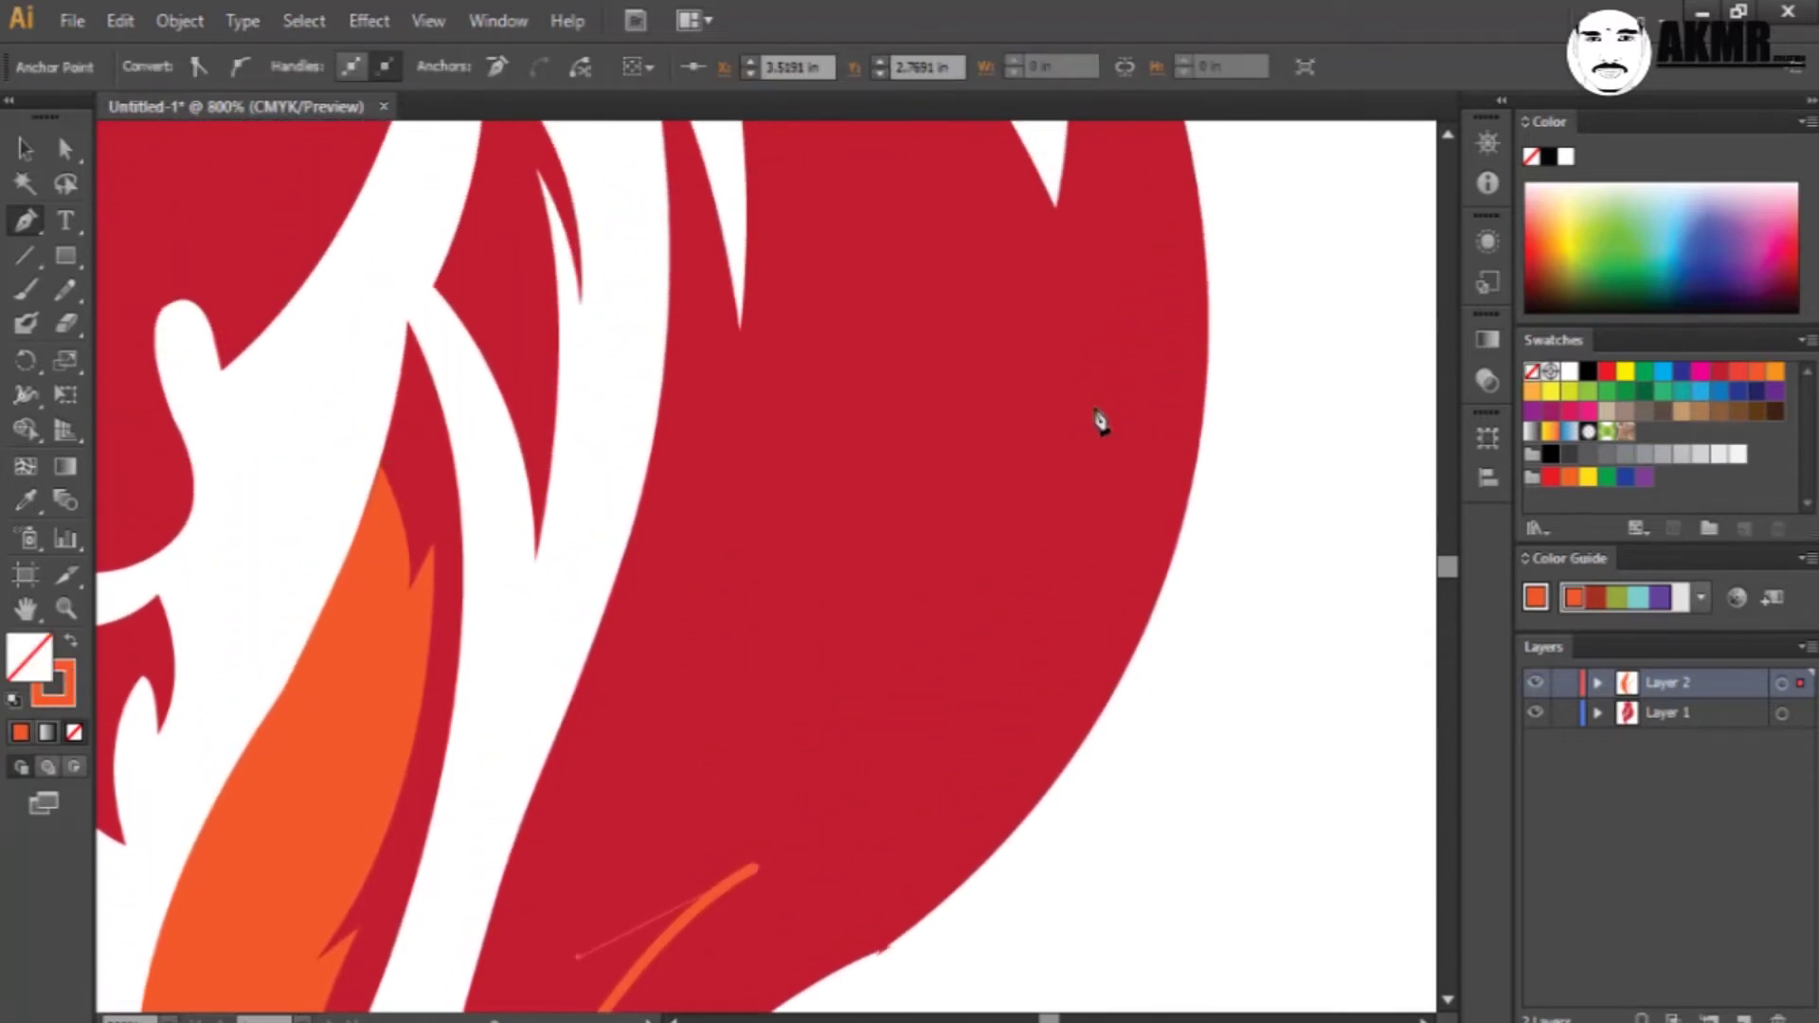
scroll(846, 208, "up", 3)
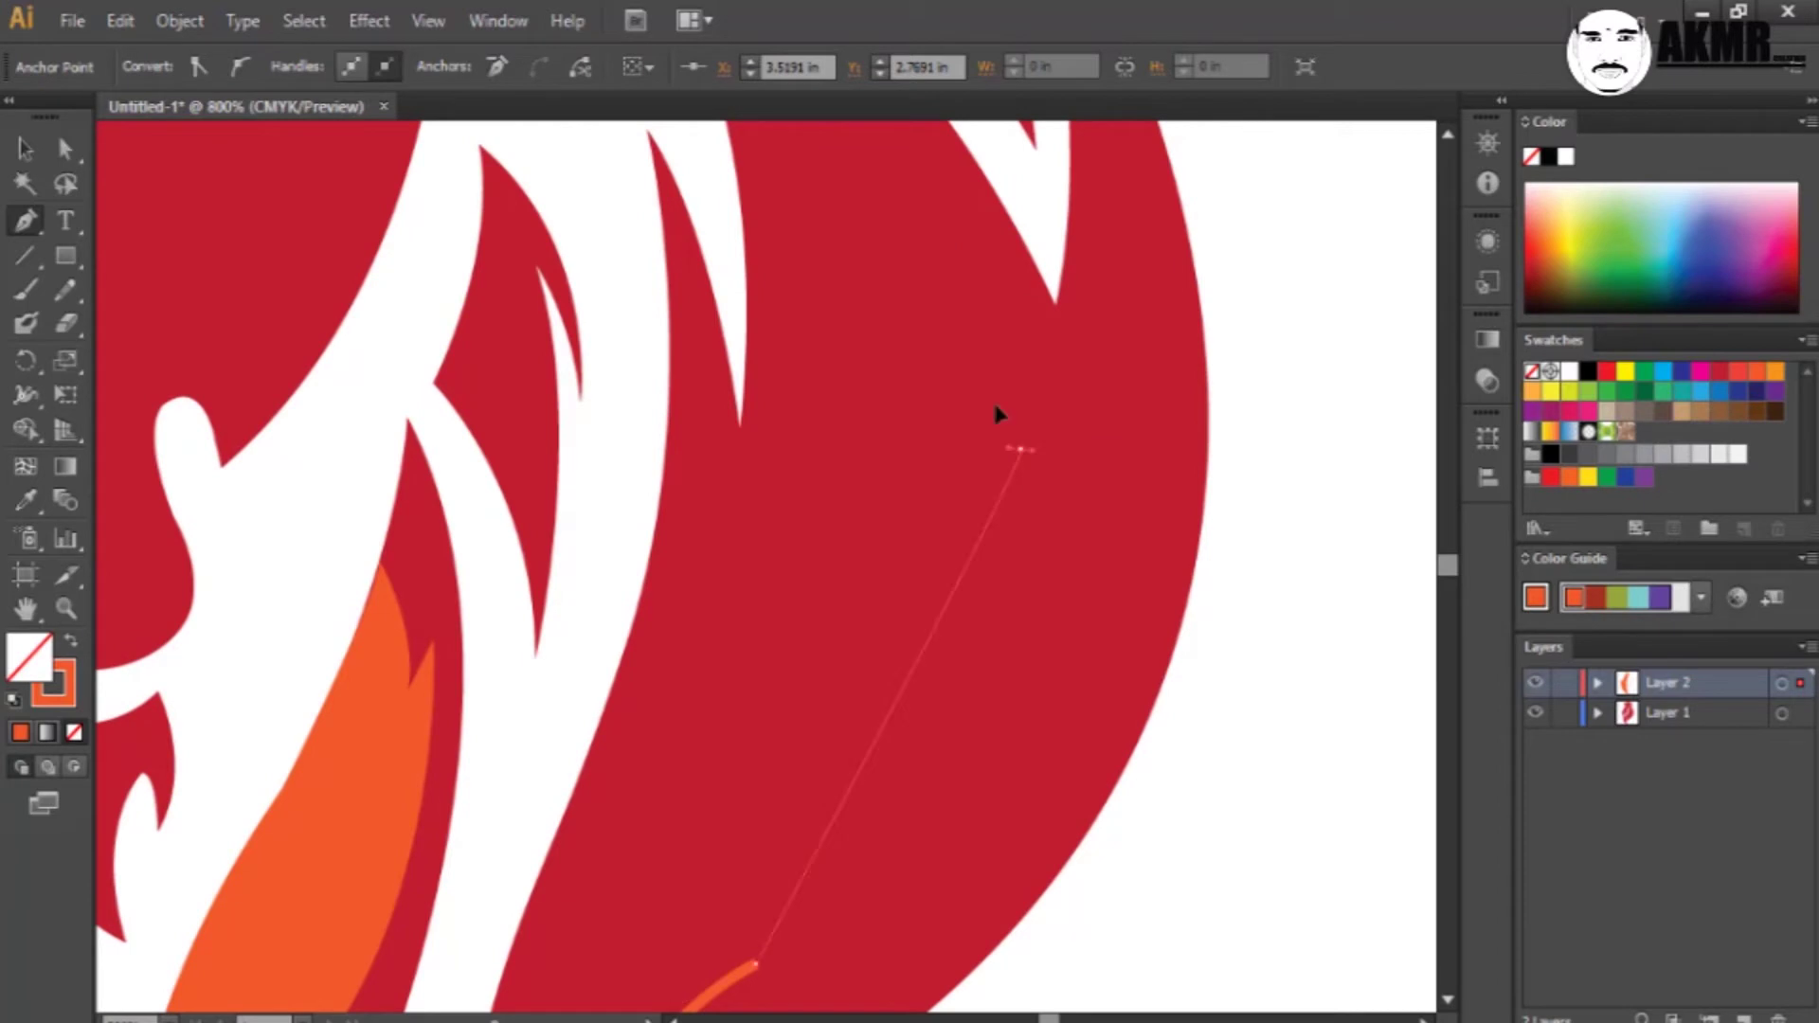
left_click_drag(1021, 448, 995, 202)
left_click(1023, 479, "alt")
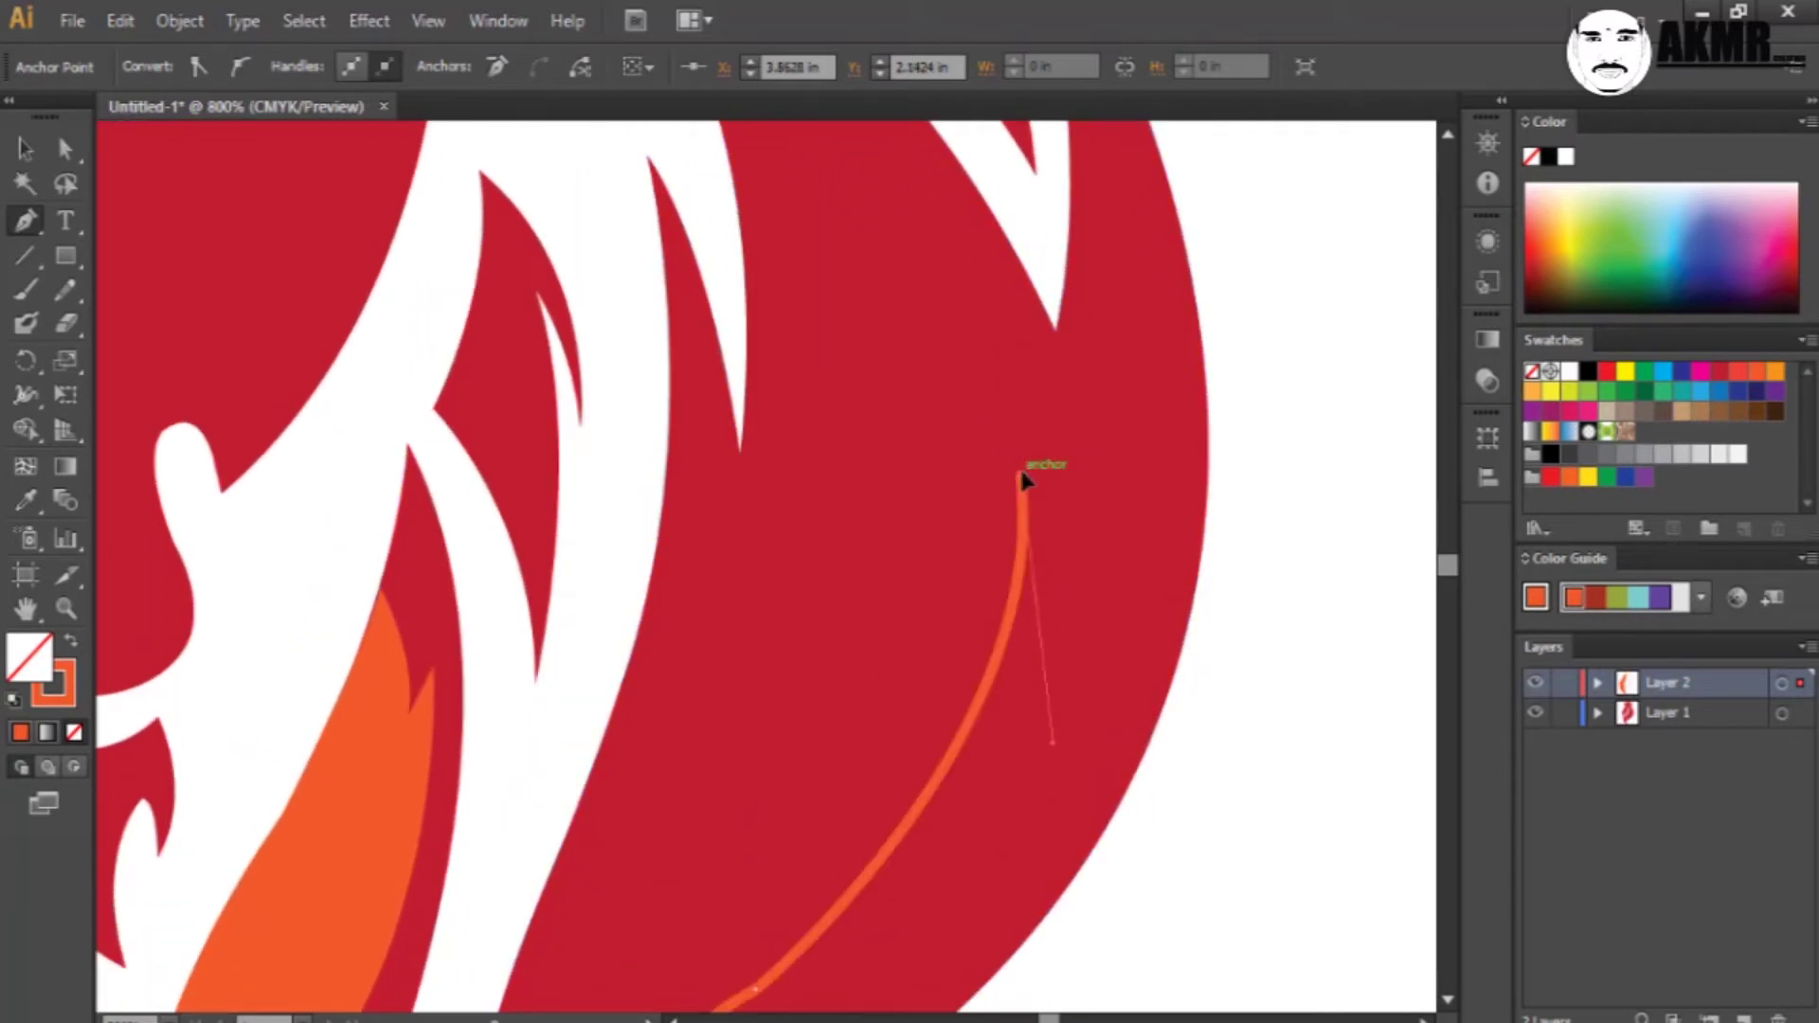
left_click_drag(1006, 771, 1066, 626)
scroll(1141, 524, "up", 2)
left_click_drag(1019, 409, 995, 346)
scroll(1009, 398, "up", 2)
scroll(1016, 407, "up", 1)
mouse_move(633, 181)
left_mouse_down()
mouse_move(316, 197)
mouse_move(346, 184)
left_mouse_up()
left_click(630, 180, "alt")
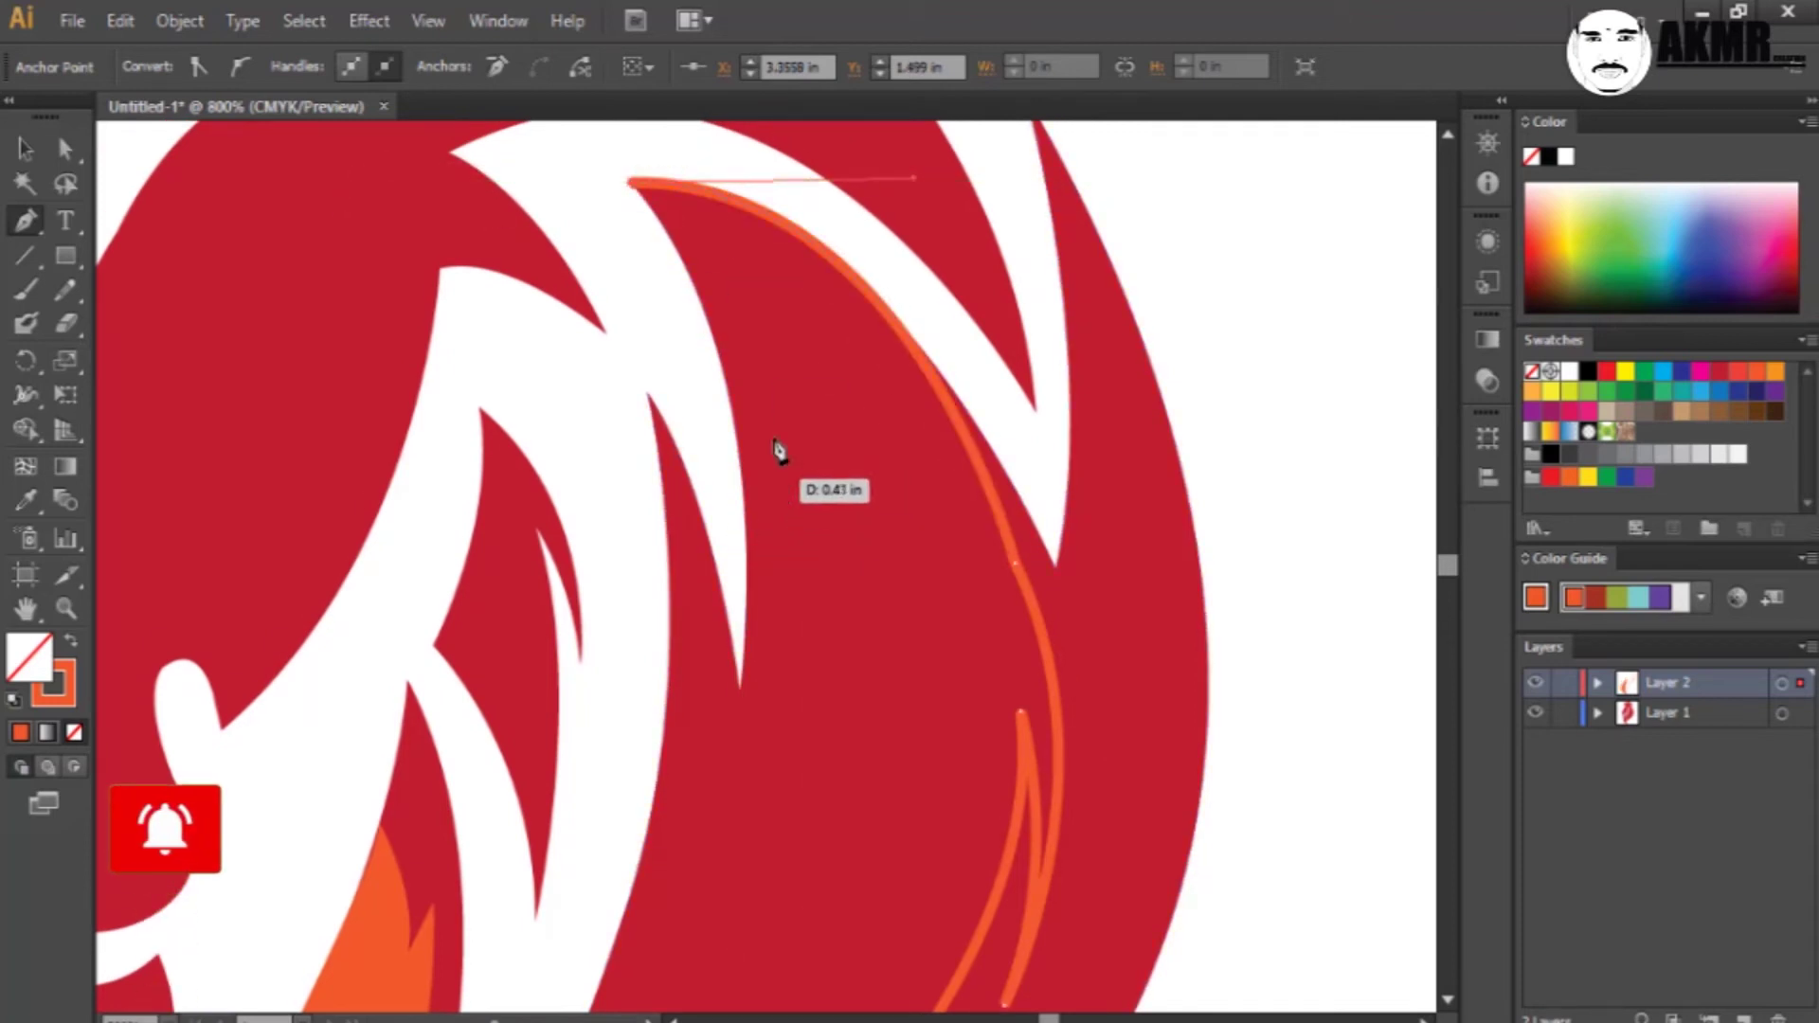
- Bring the path back down the inner edge and close it at the tip
left_click(768, 516)
scroll(773, 616, "down", 2)
left_click(775, 702)
scroll(758, 729, "down", 2)
left_click(735, 763)
left_click(692, 664)
scroll(694, 735, "down", 3)
scroll(691, 723, "down", 2)
left_click(608, 372)
scroll(609, 374, "down", 1)
left_click(544, 420)
left_click(403, 974)
- Fill the new inner flame with the orange colour using the Eyedropper
key("i")
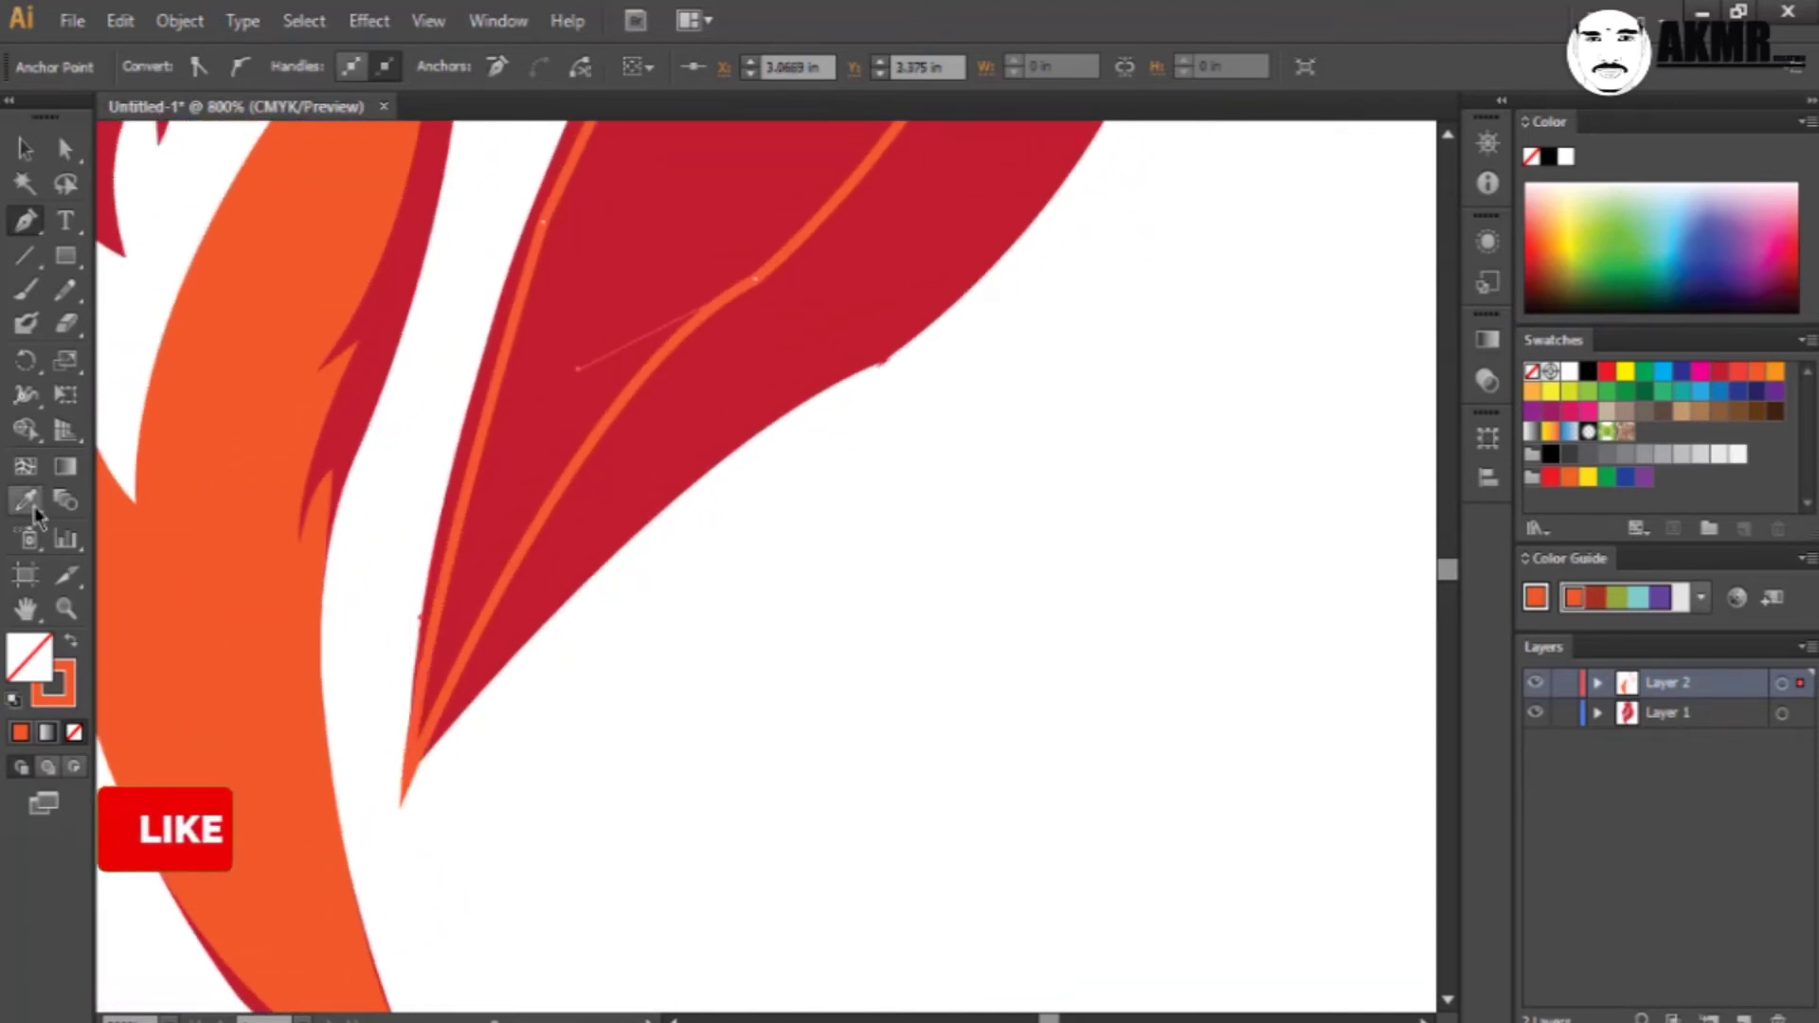
left_click(239, 517)
scroll(209, 497, "up", 3)
scroll(172, 489, "up", 3)
- Start a small jagged tuft outline in the crimson area, zoomed in
key("p")
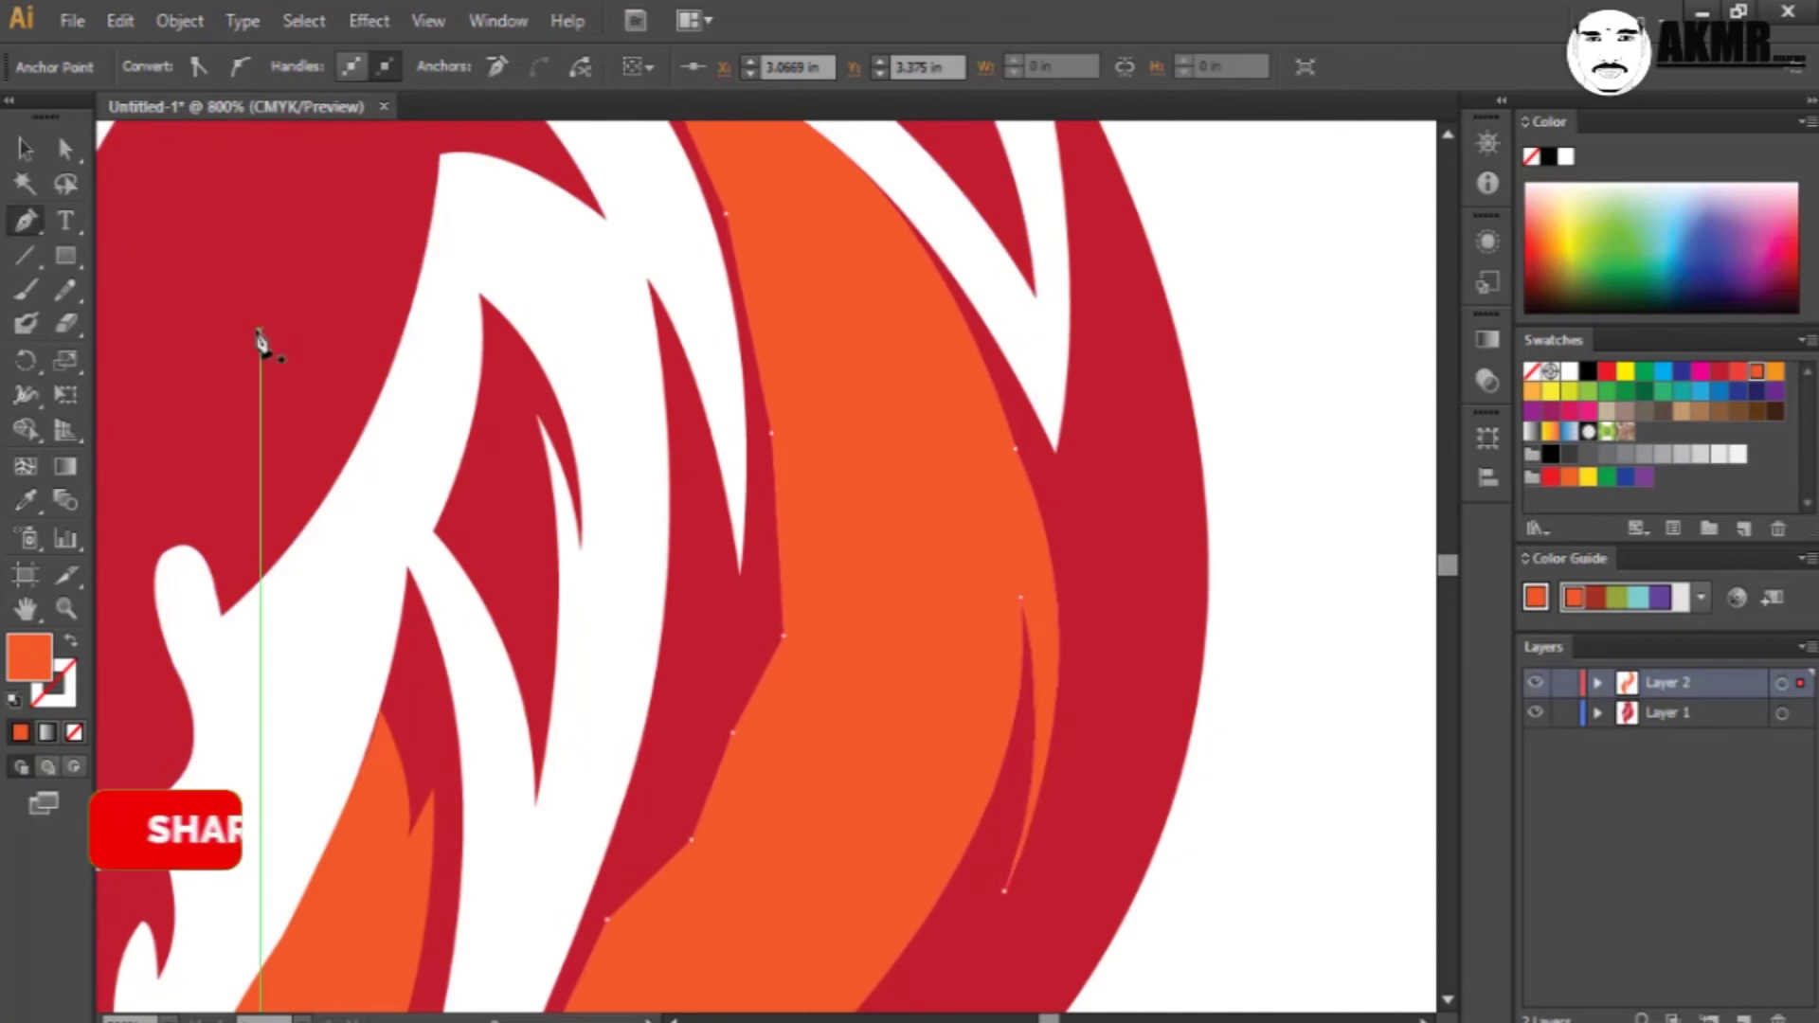
left_click(451, 495)
key("shift+x")
left_click_drag(475, 559, 332, 513)
key("ctrl+plus")
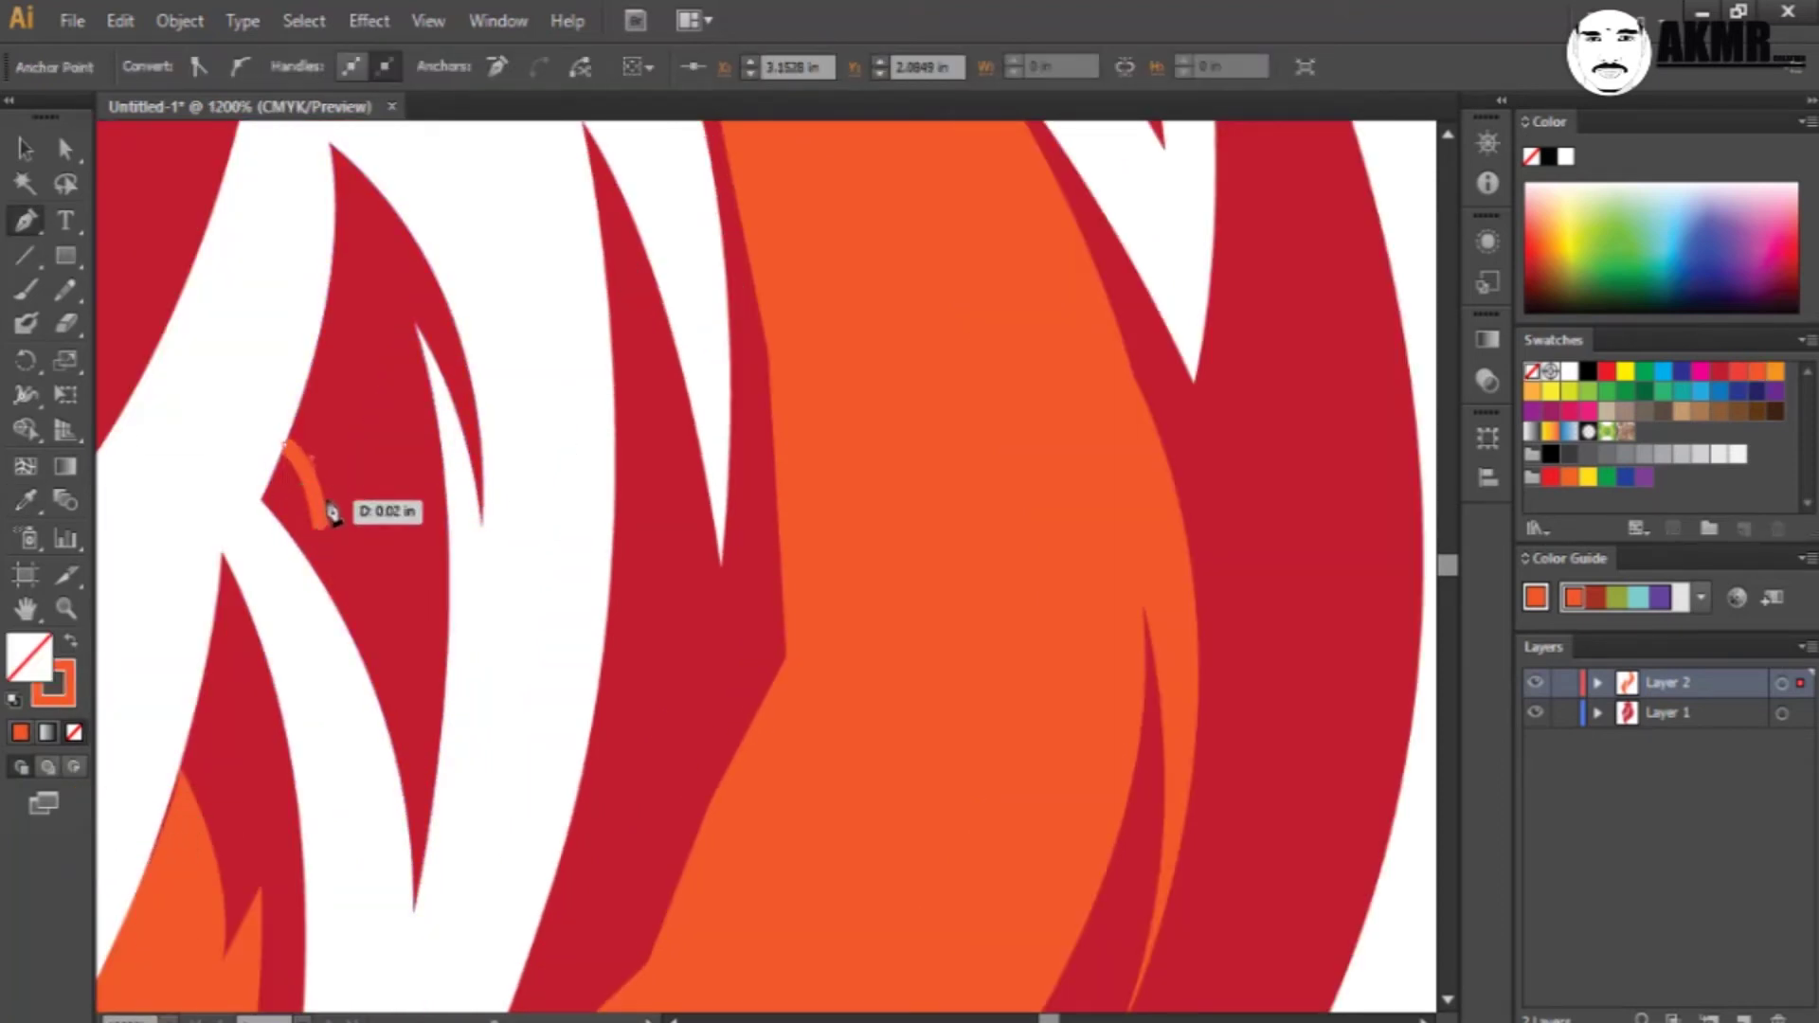
left_click(333, 491)
left_click_drag(364, 596, 379, 559)
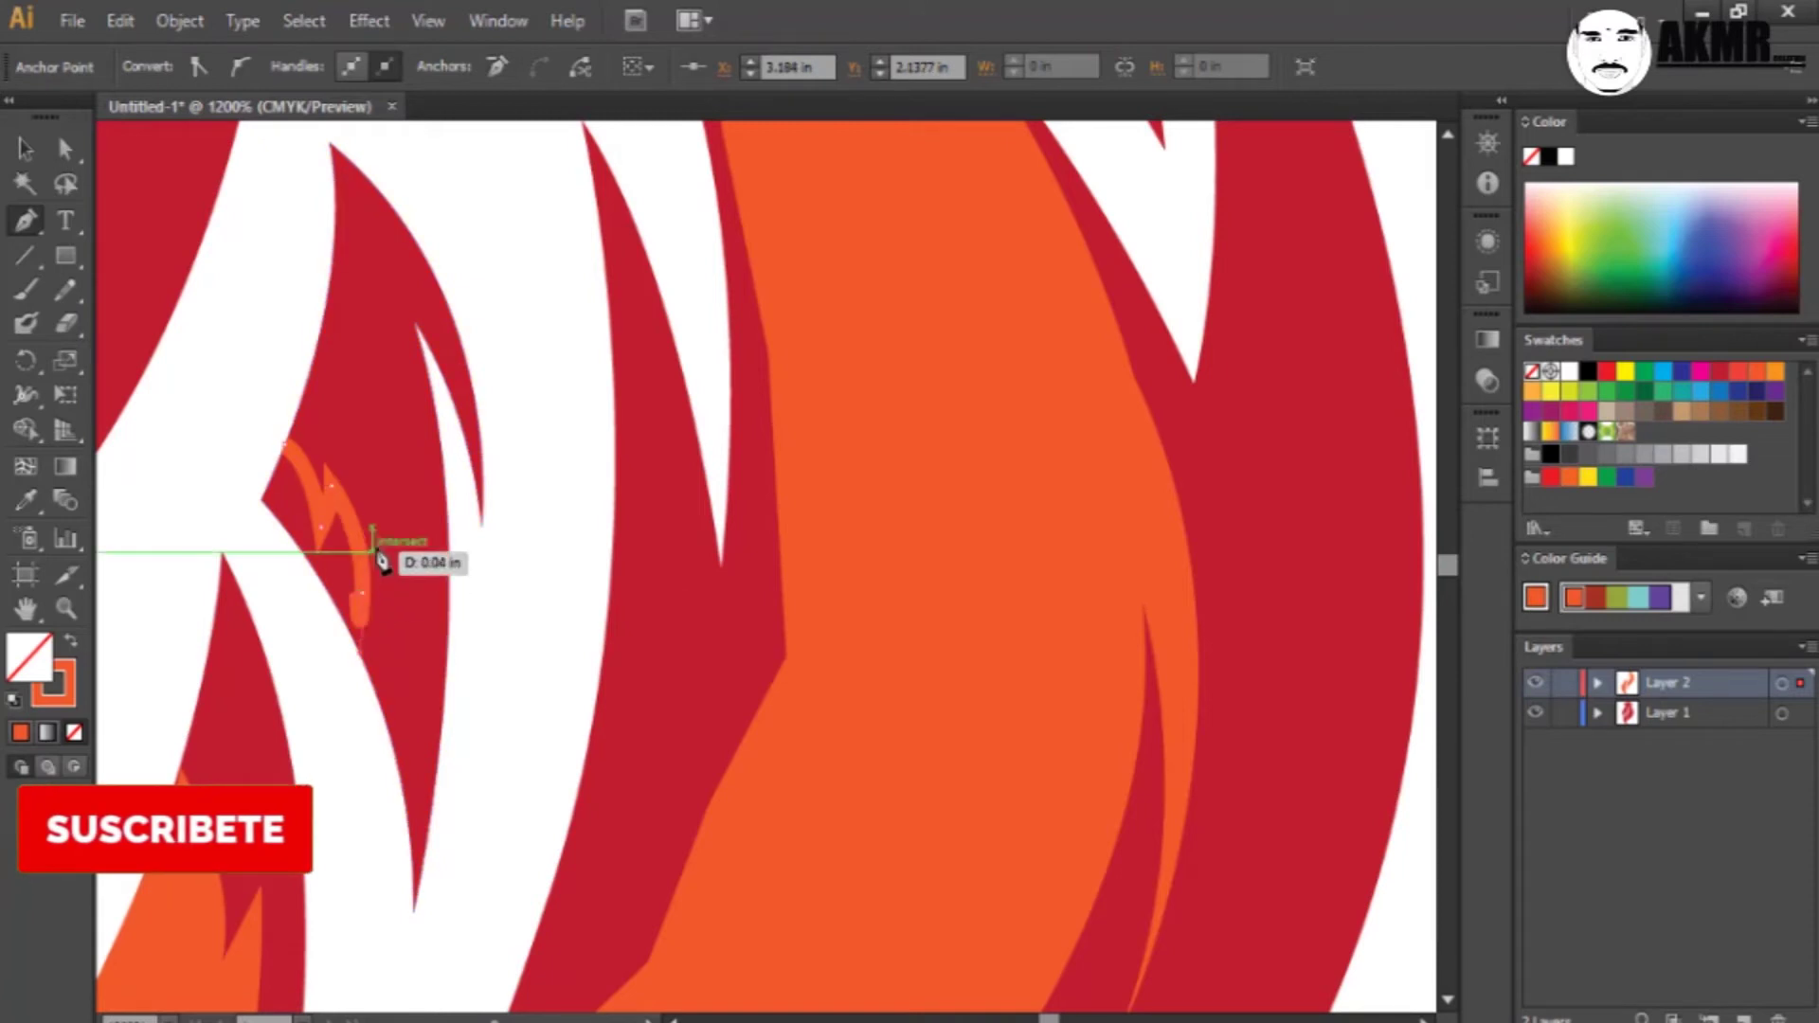
- Finish the tuft's lower and returning edges, close it, and fill it orange
left_click_drag(420, 775, 439, 784)
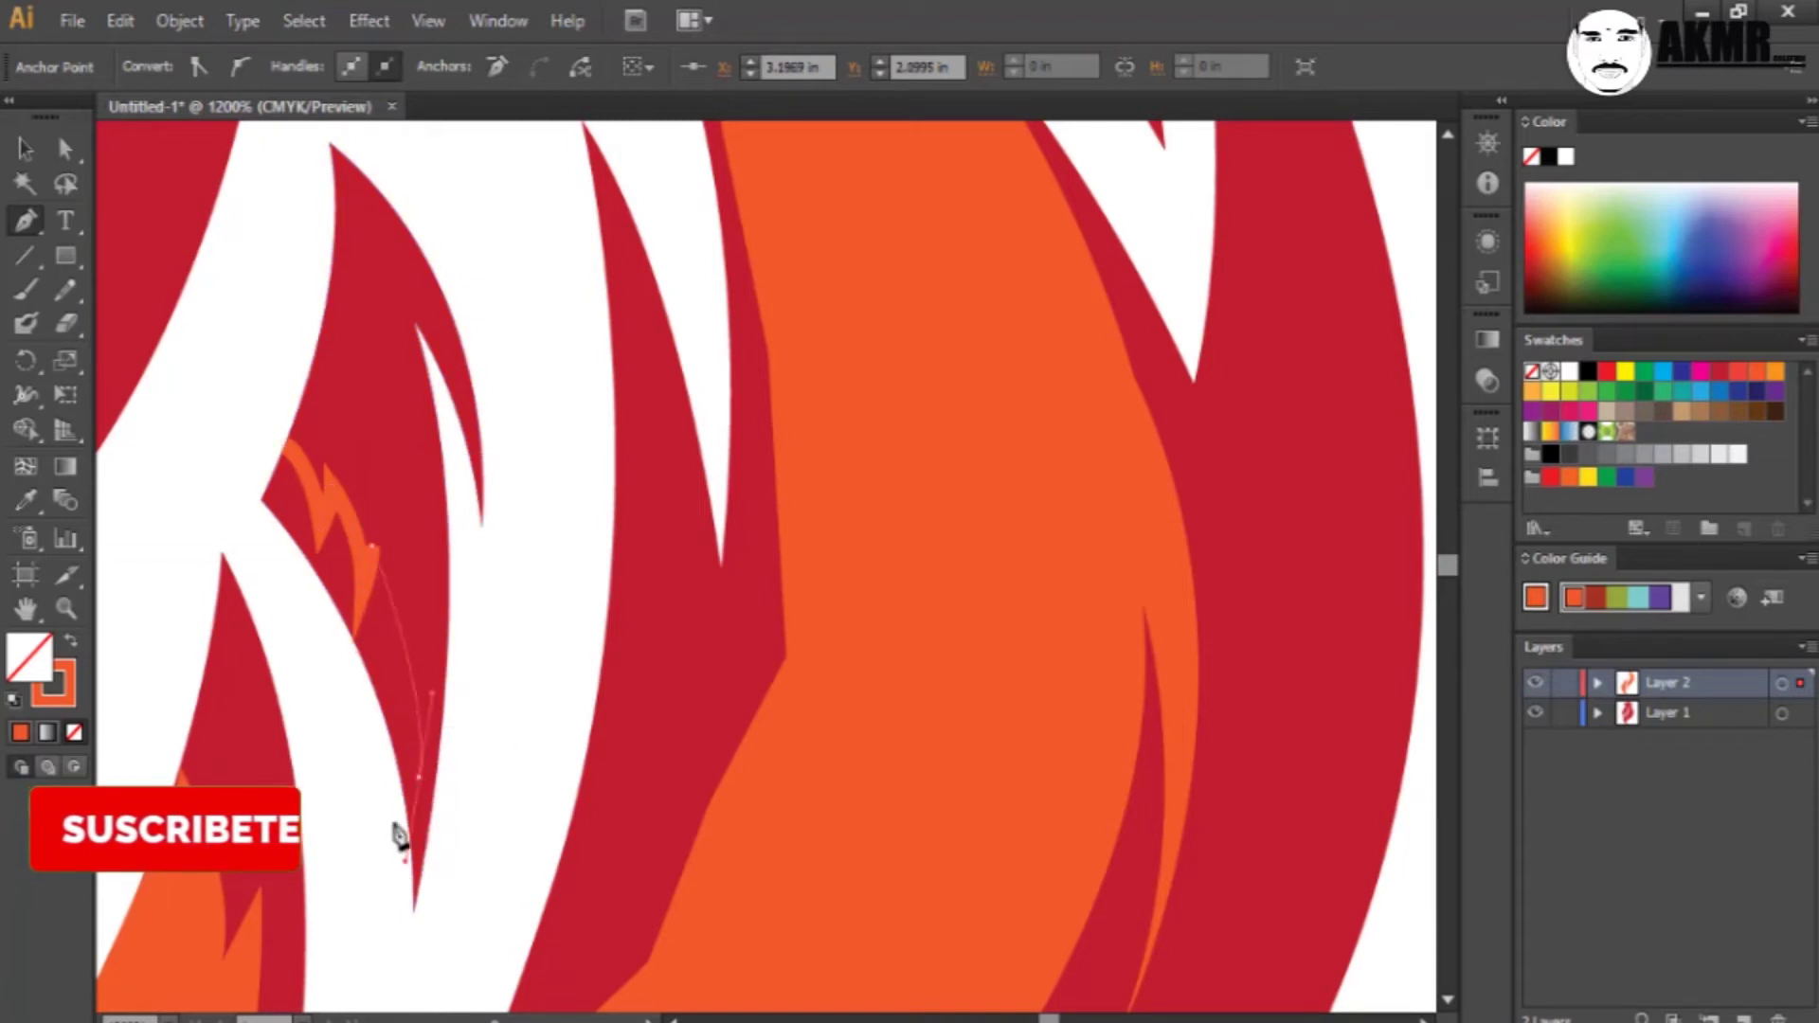
left_click_drag(451, 569, 455, 576)
left_click(455, 569)
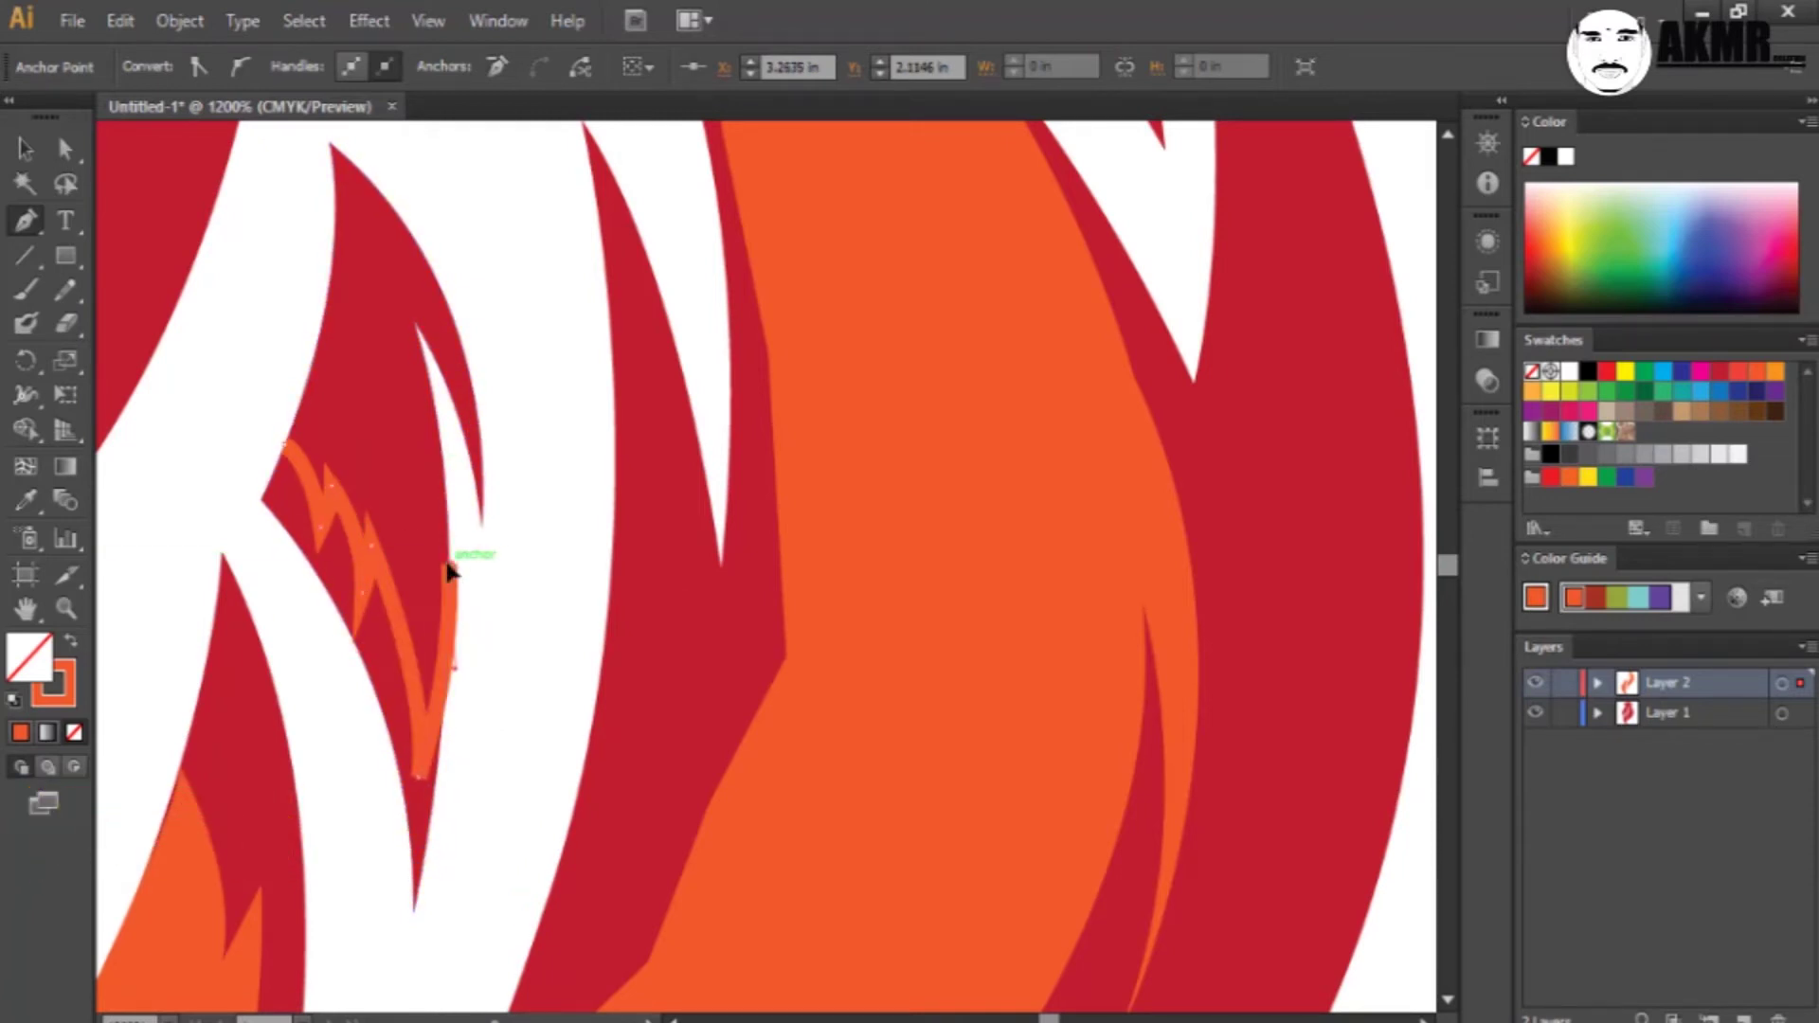
scroll(394, 317, "up", 1)
left_click_drag(406, 386, 350, 415)
left_click(268, 490)
key("shift+x")
- Check the orange tuft by selecting and deselecting it, then zoom out
key("v")
left_click(548, 219)
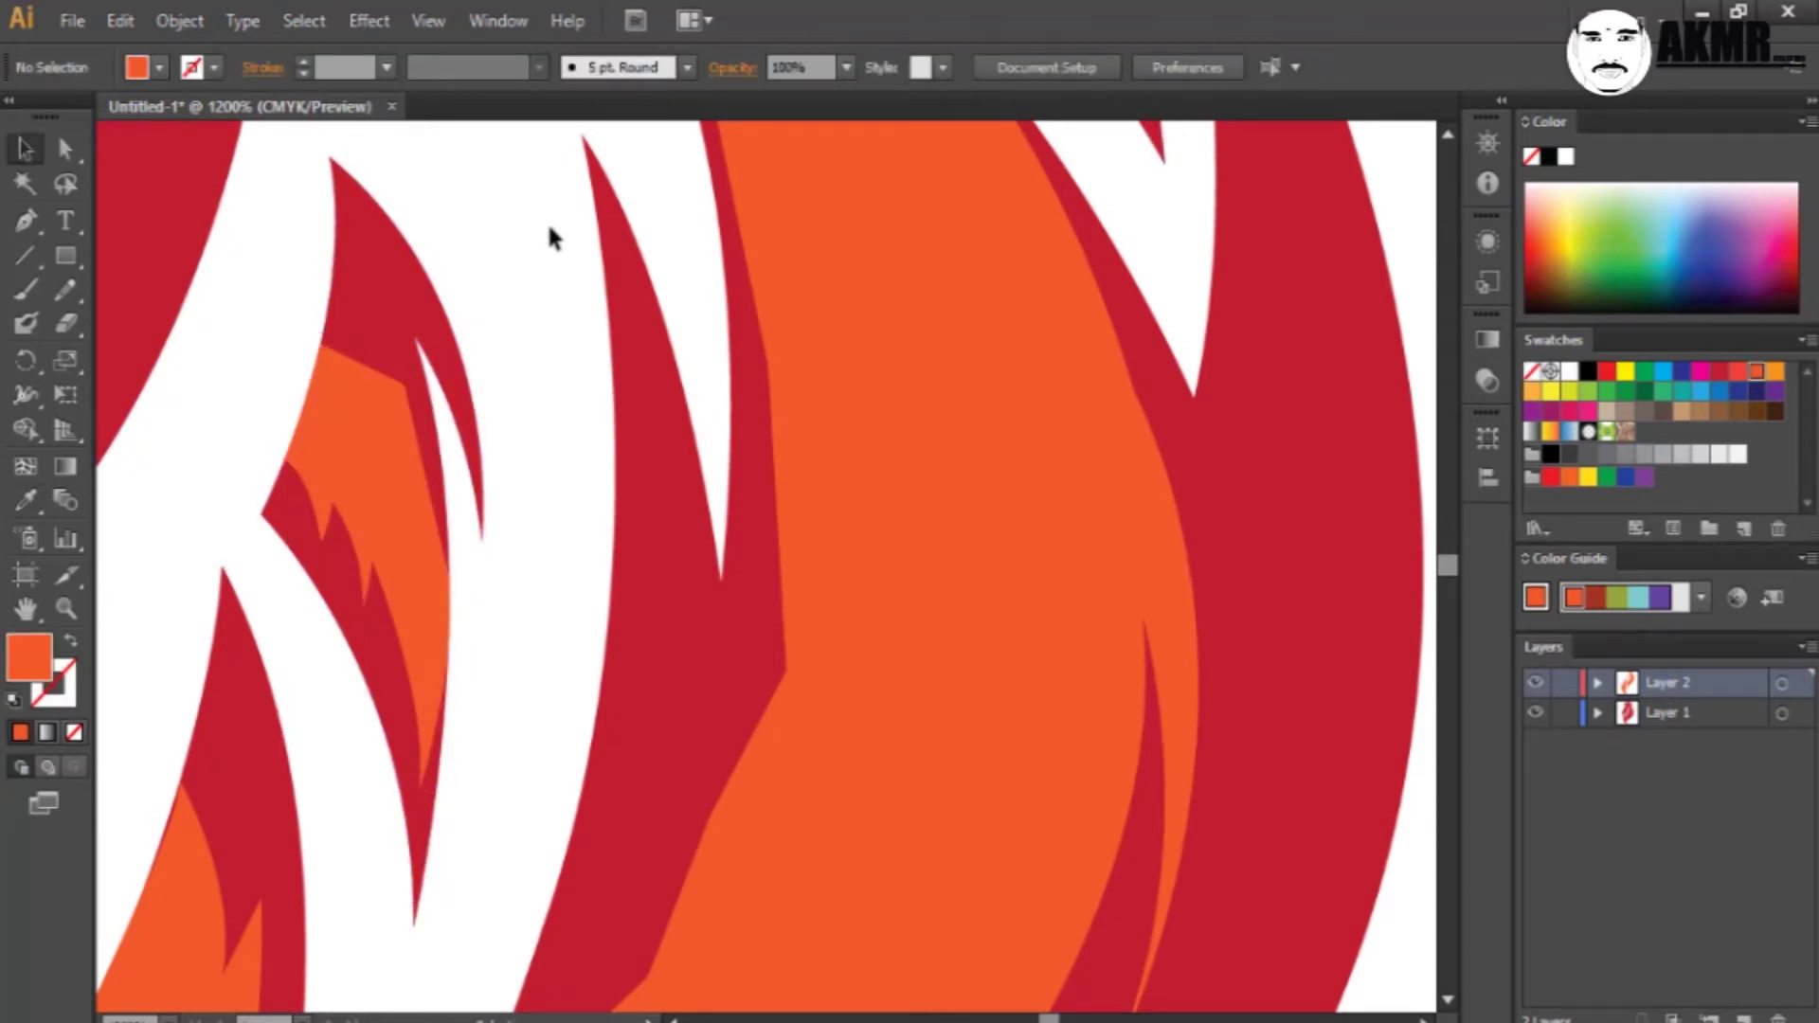
left_click(446, 593)
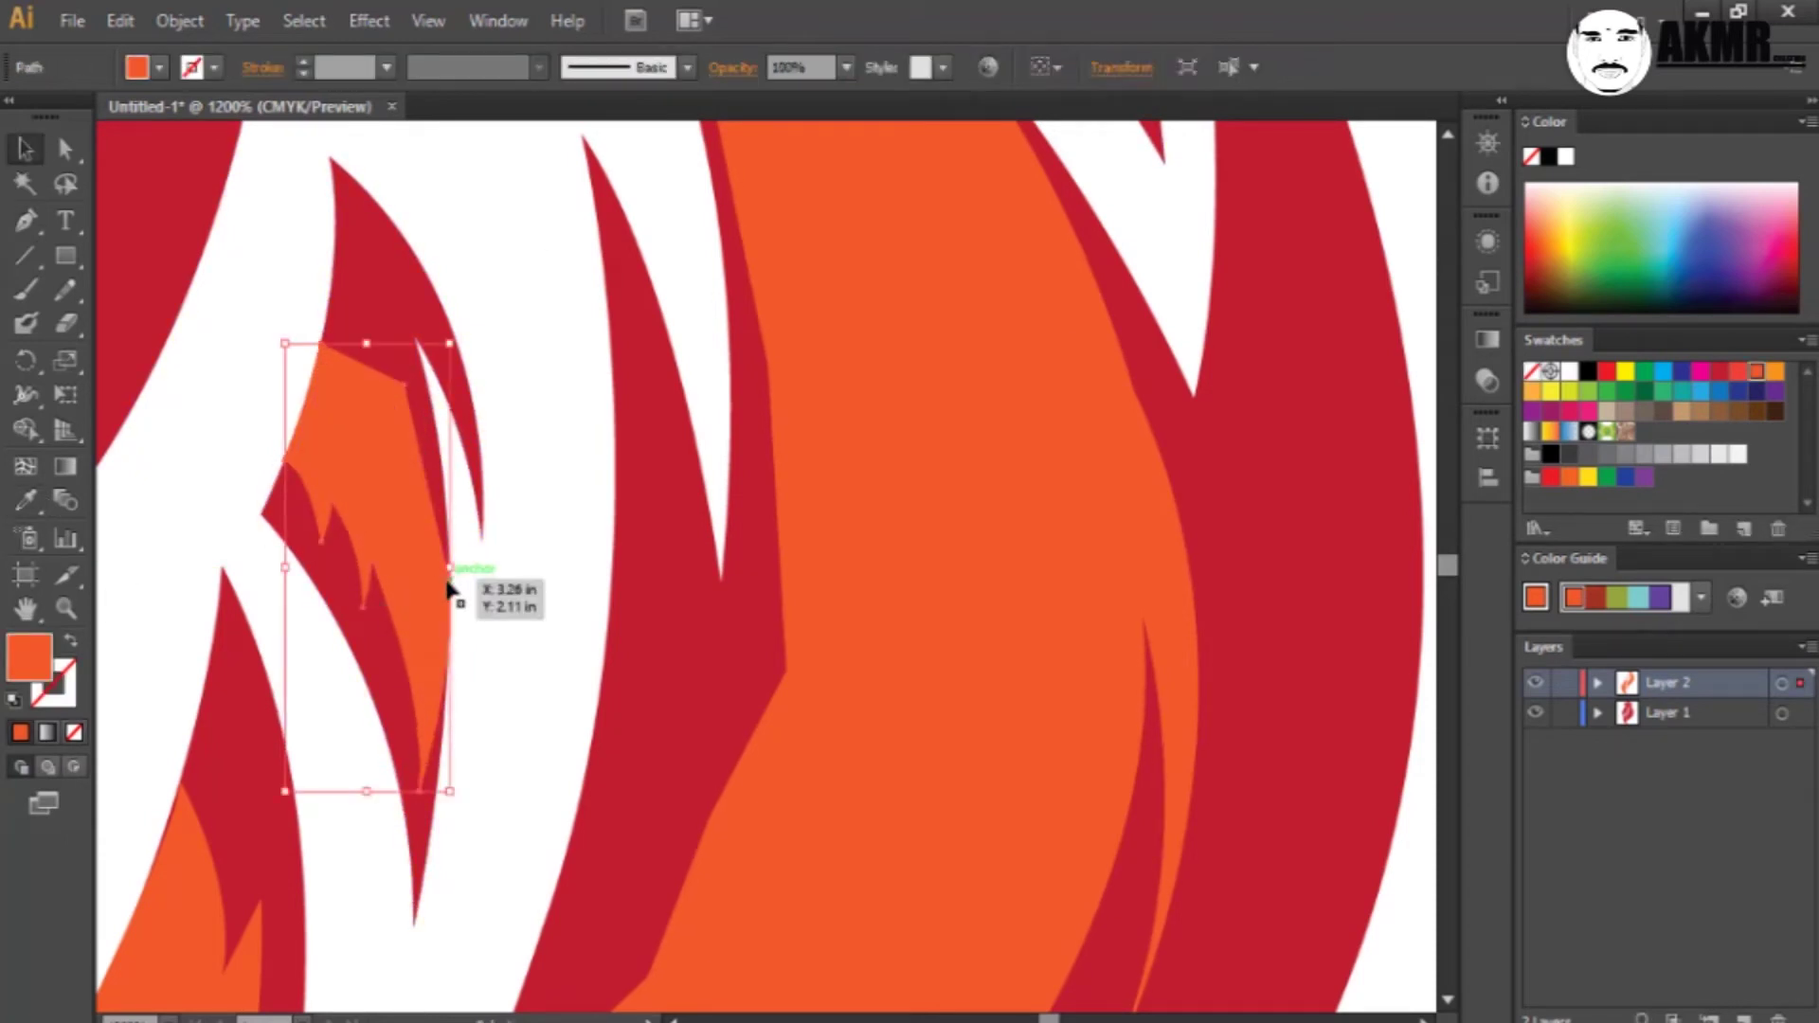
left_click(550, 618)
key("ctrl+minus")
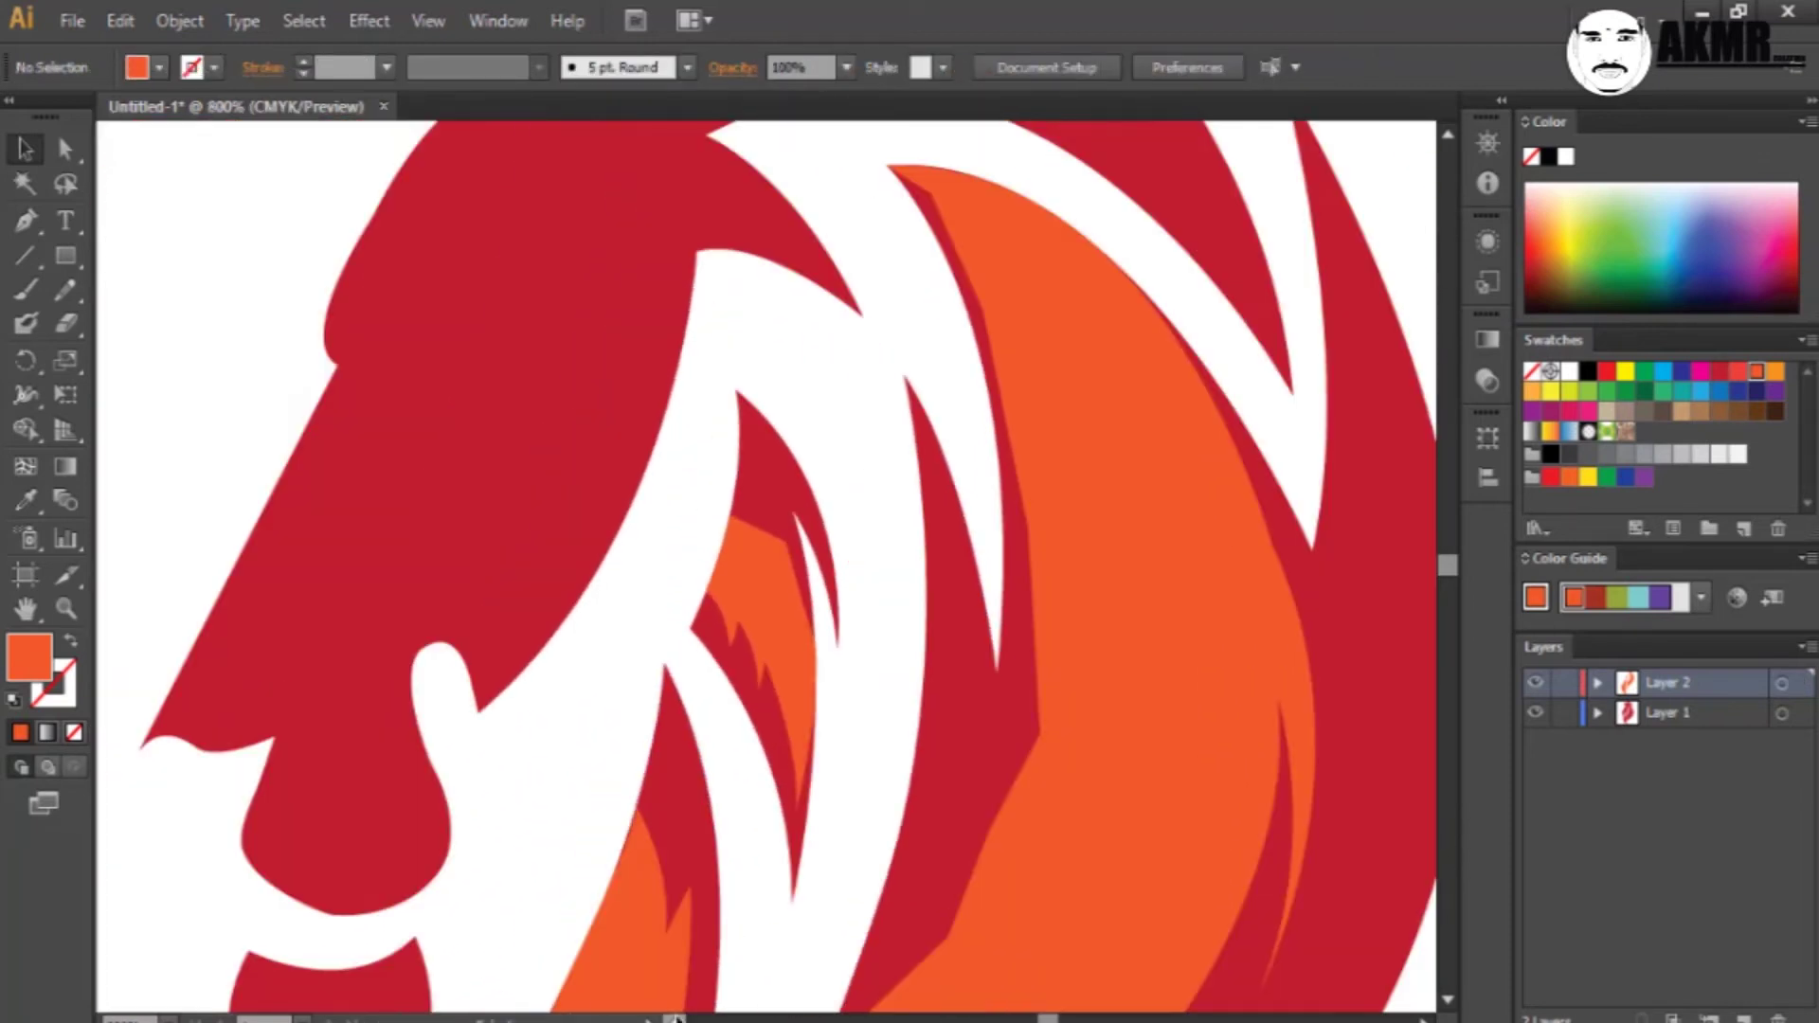
- Pen-trace the band outline from the lion's chin up the cheek toward the forehead
scroll(233, 815, "down", 1)
key("p")
left_click(254, 780)
left_click_drag(336, 842, 434, 832)
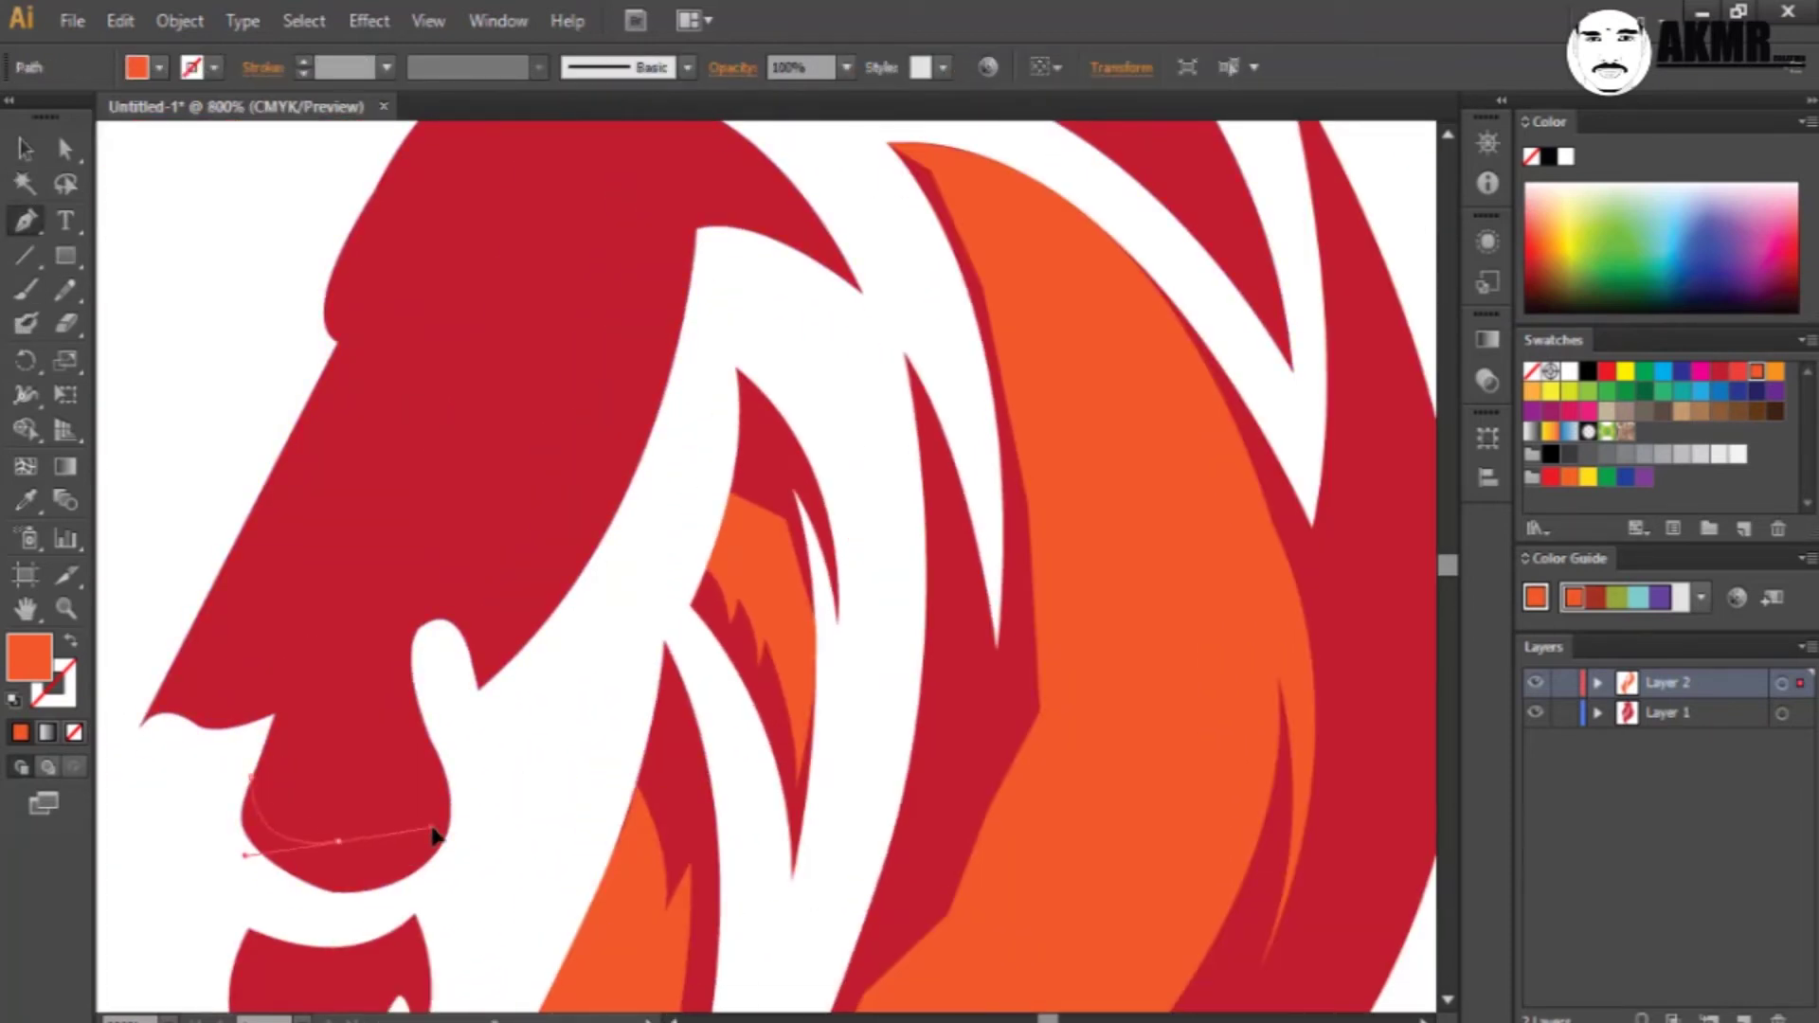
left_click(336, 842)
key("shift+x")
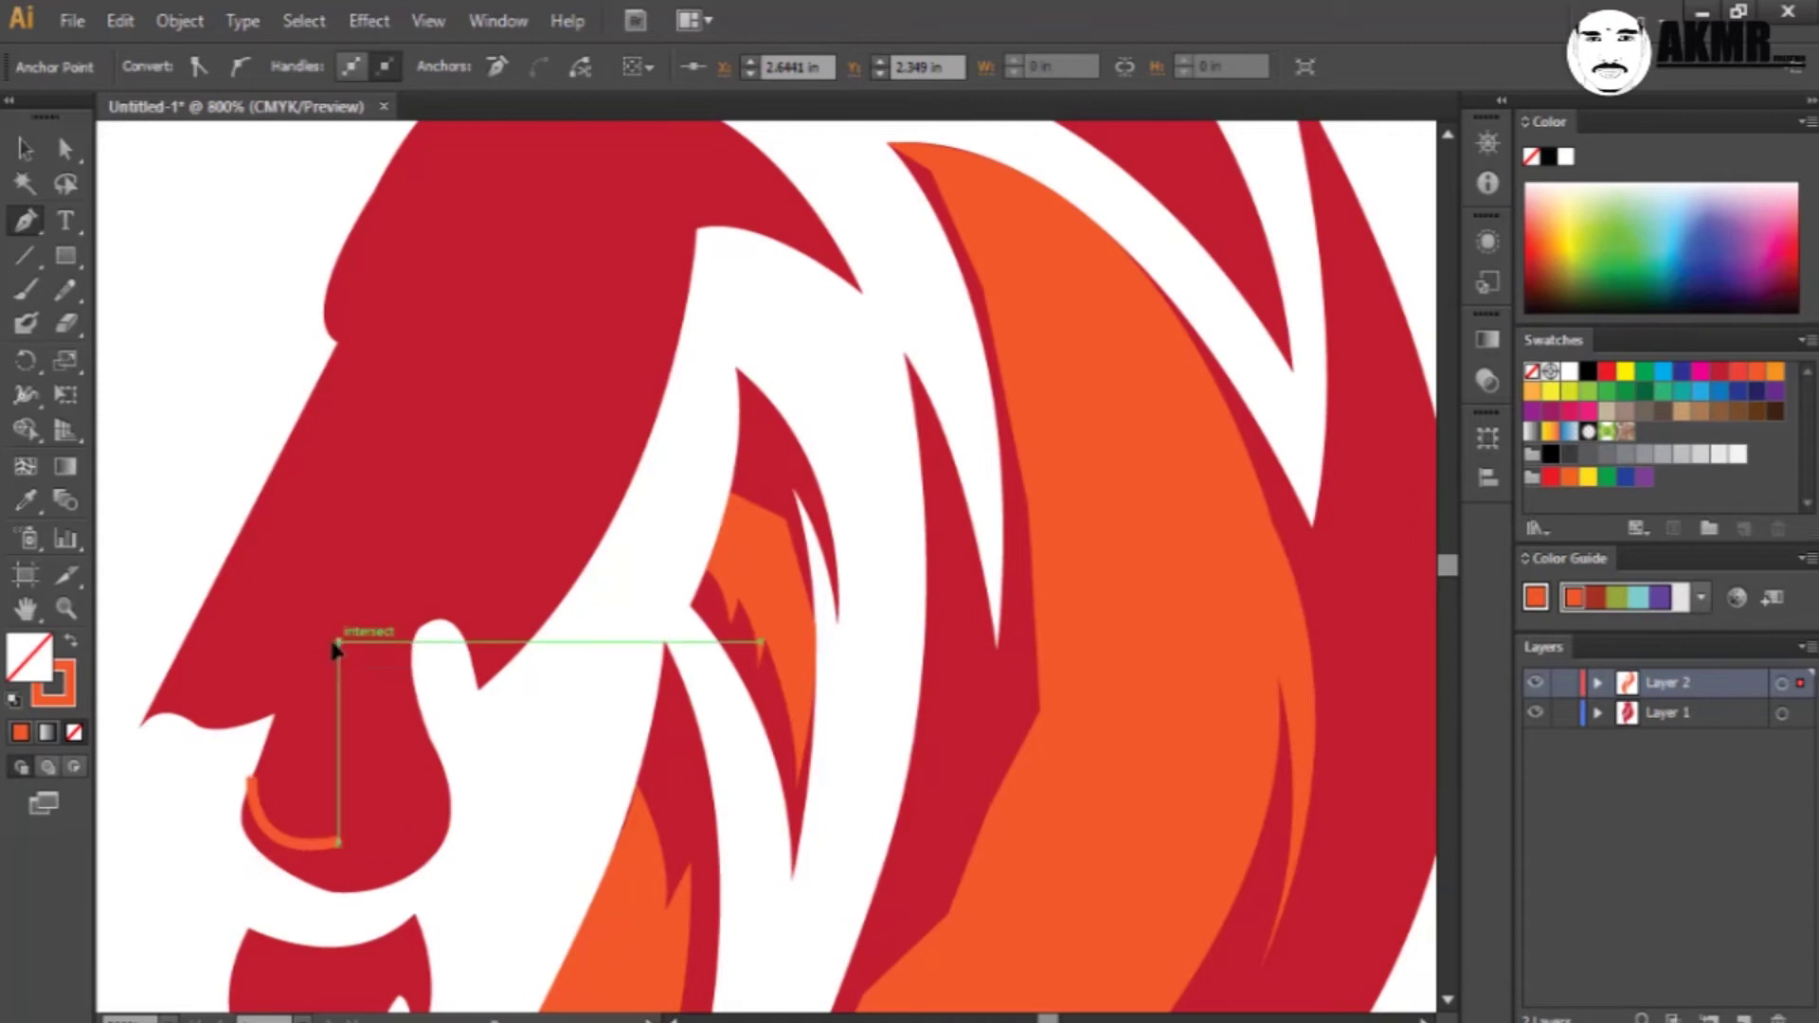
left_click_drag(337, 642, 285, 471)
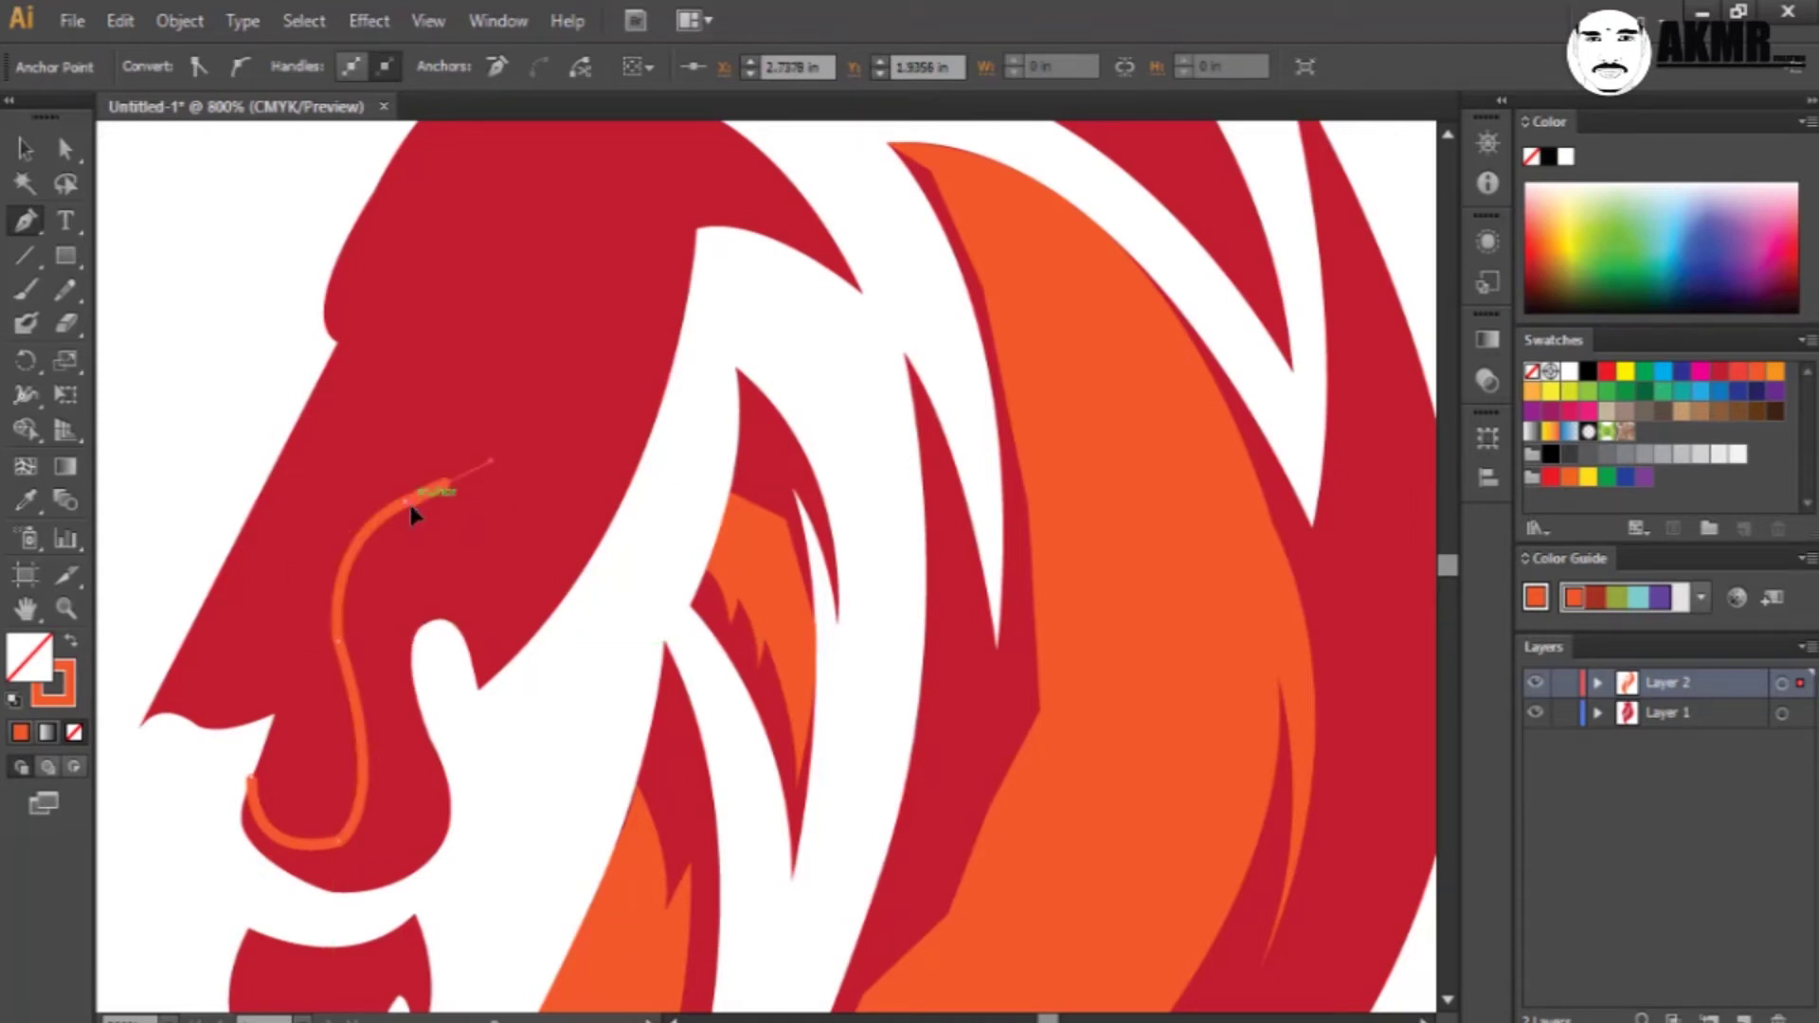
left_click_drag(503, 501, 557, 509)
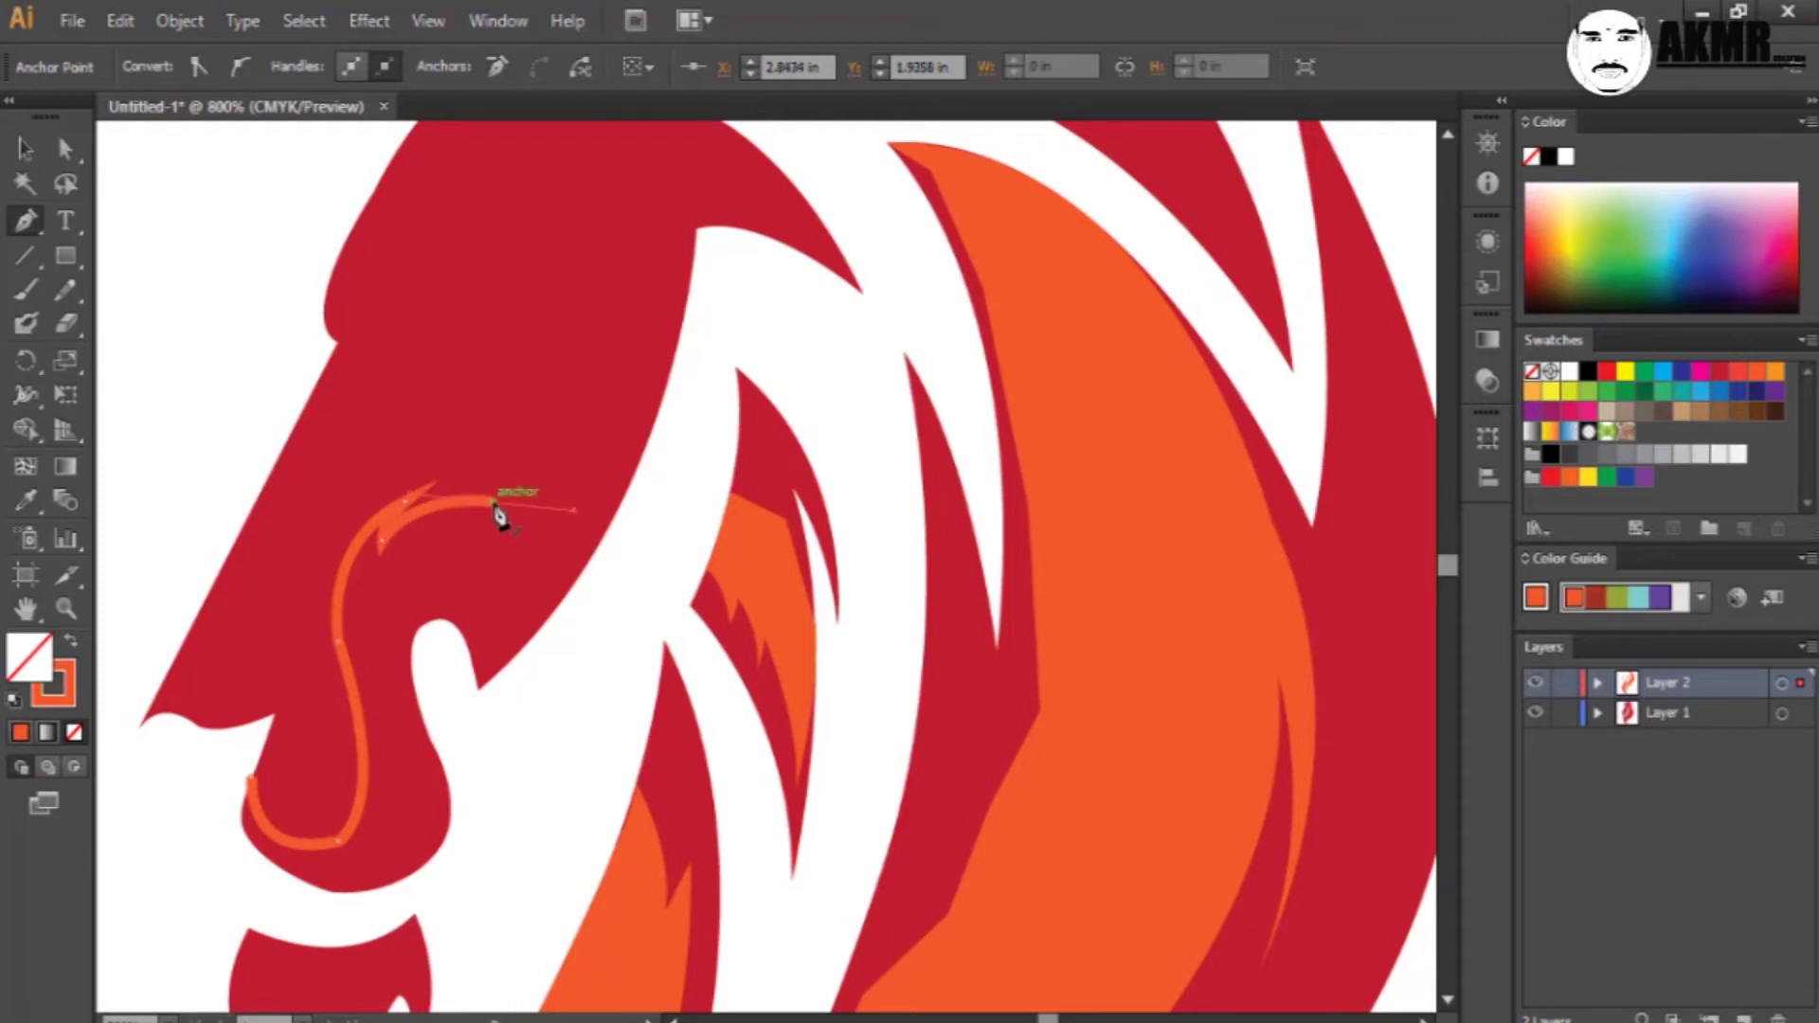
left_click(502, 502, "alt")
scroll(516, 474, "up", 1)
left_click_drag(536, 392, 514, 254)
left_click(536, 393, "alt")
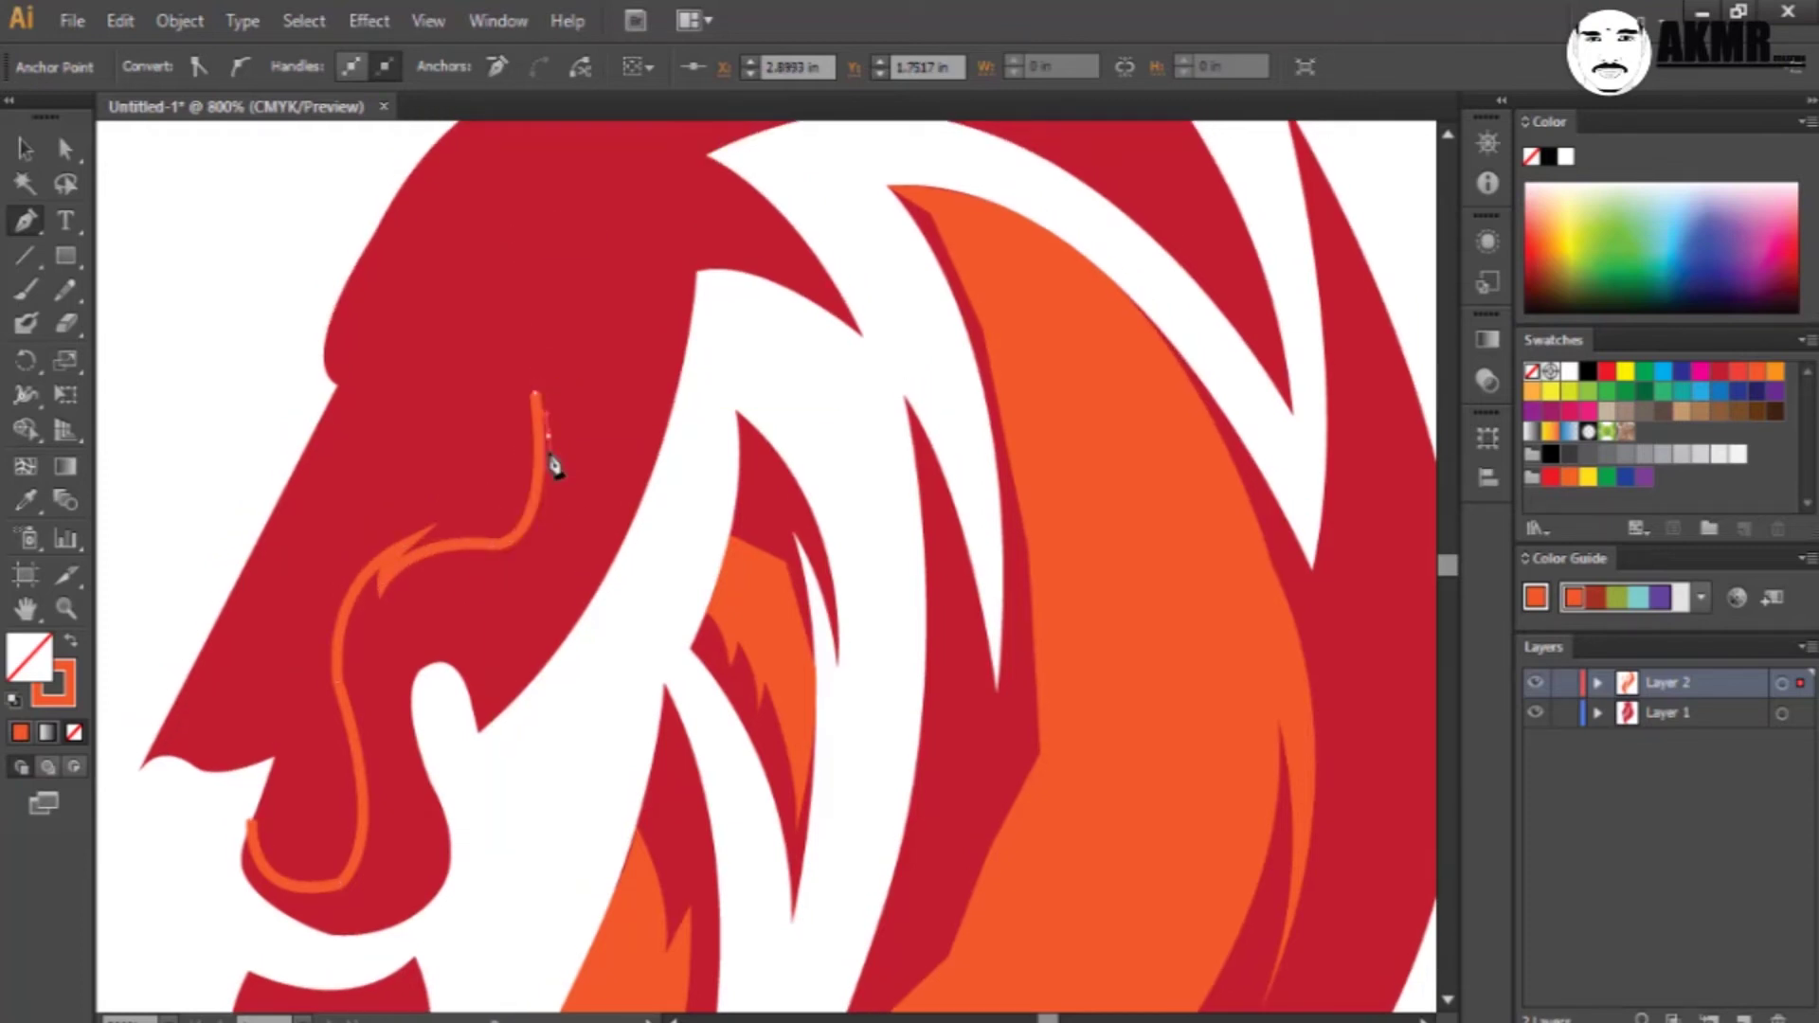
scroll(552, 448, "up", 1)
scroll(627, 623, "up", 5)
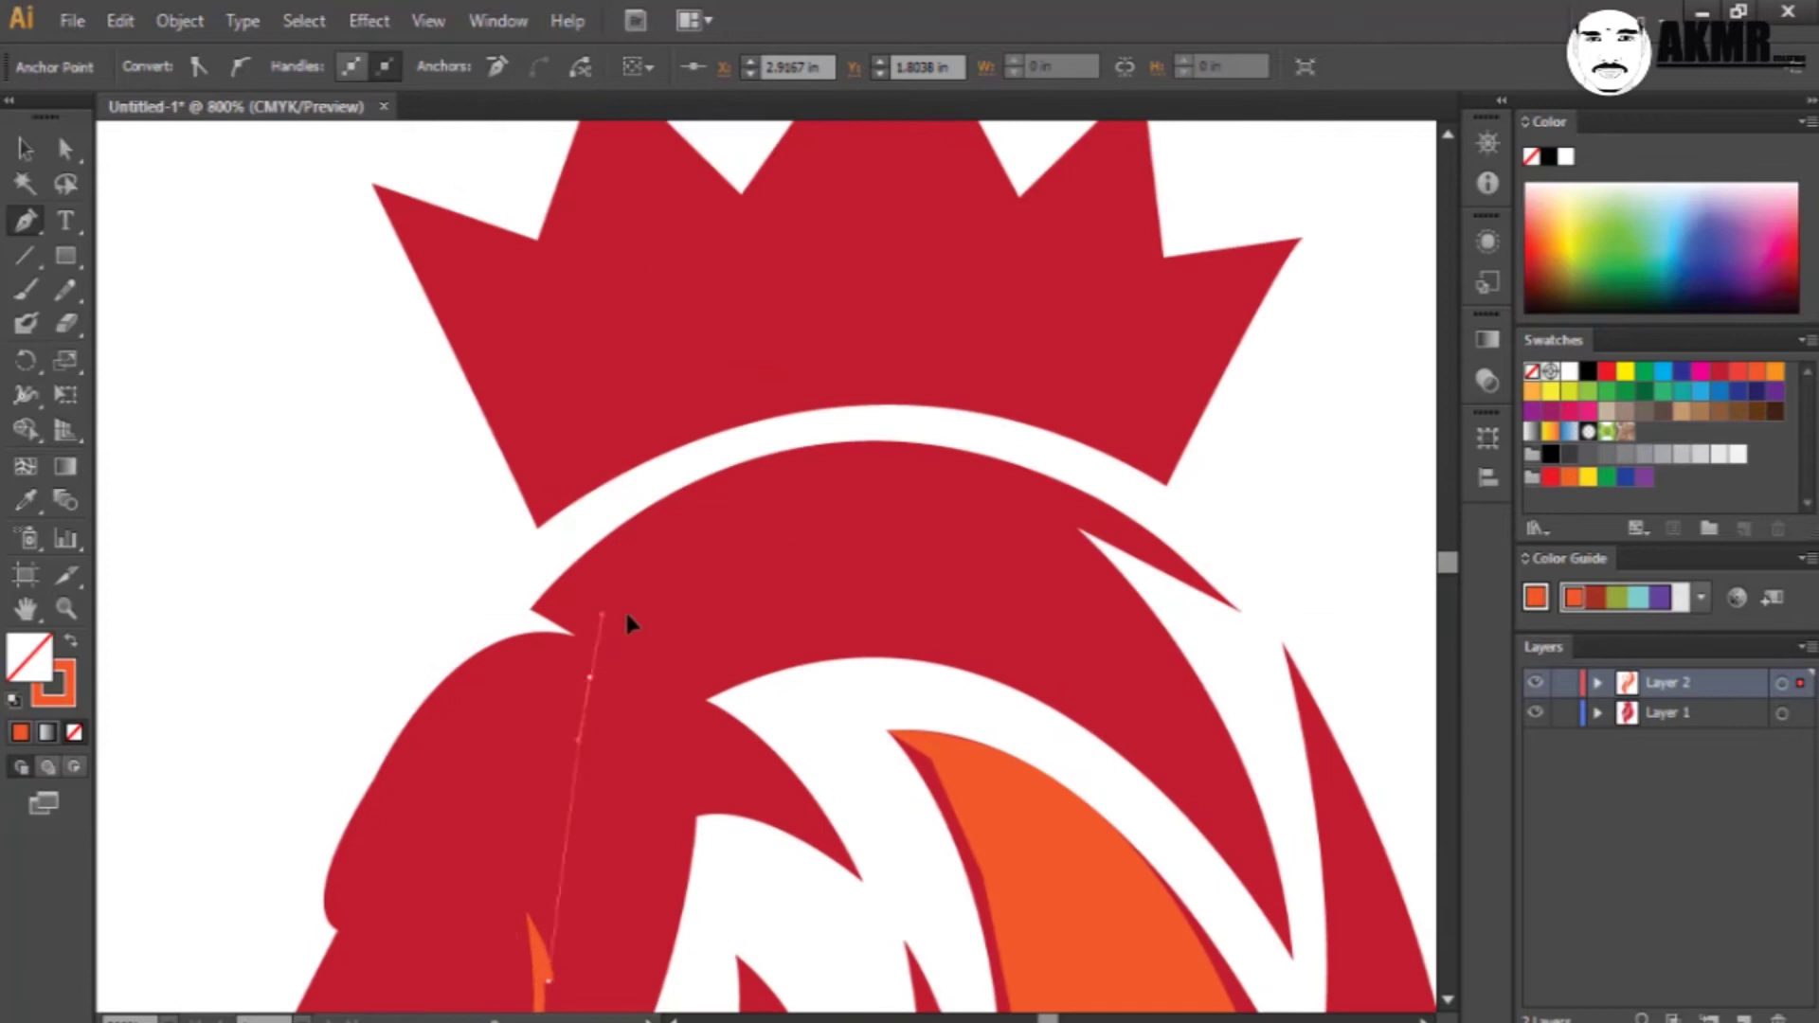
- Extend the band outline up the mane edge and across the top of the head
left_click_drag(673, 533, 672, 528)
left_click_drag(609, 729, 608, 791)
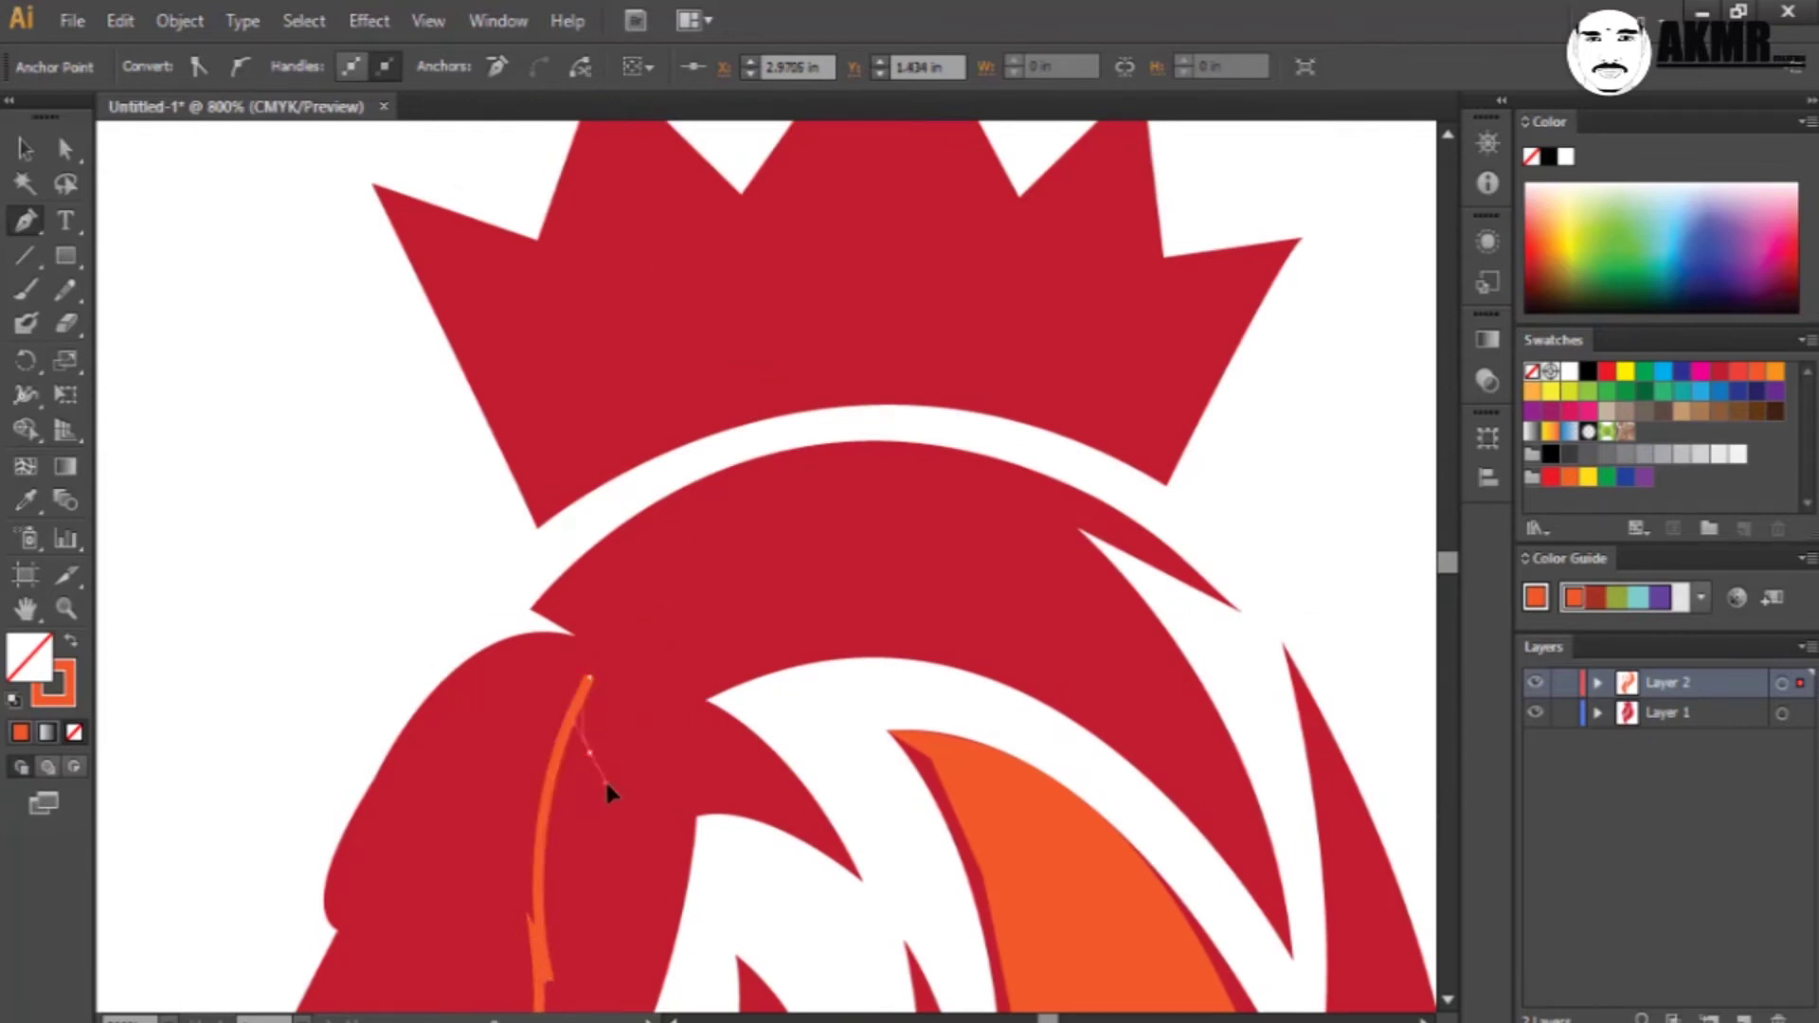
left_click_drag(825, 537, 997, 522)
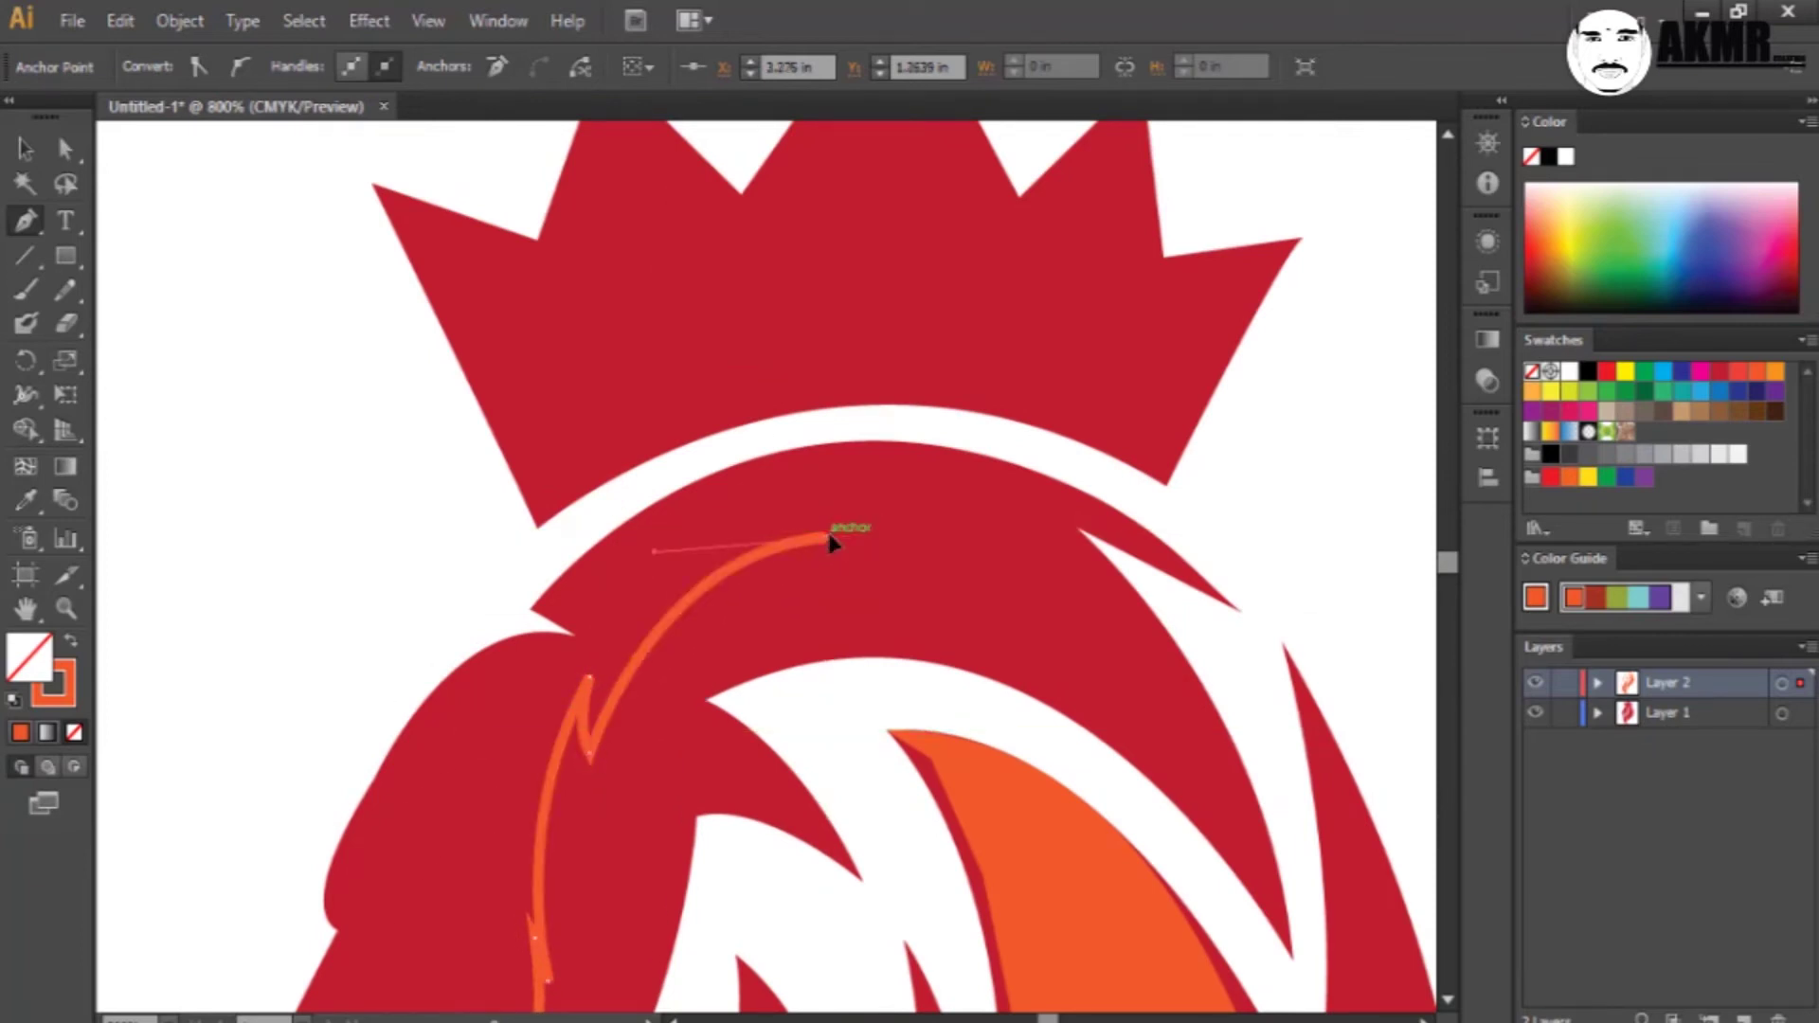
left_click(798, 562)
left_click_drag(974, 553, 1090, 599)
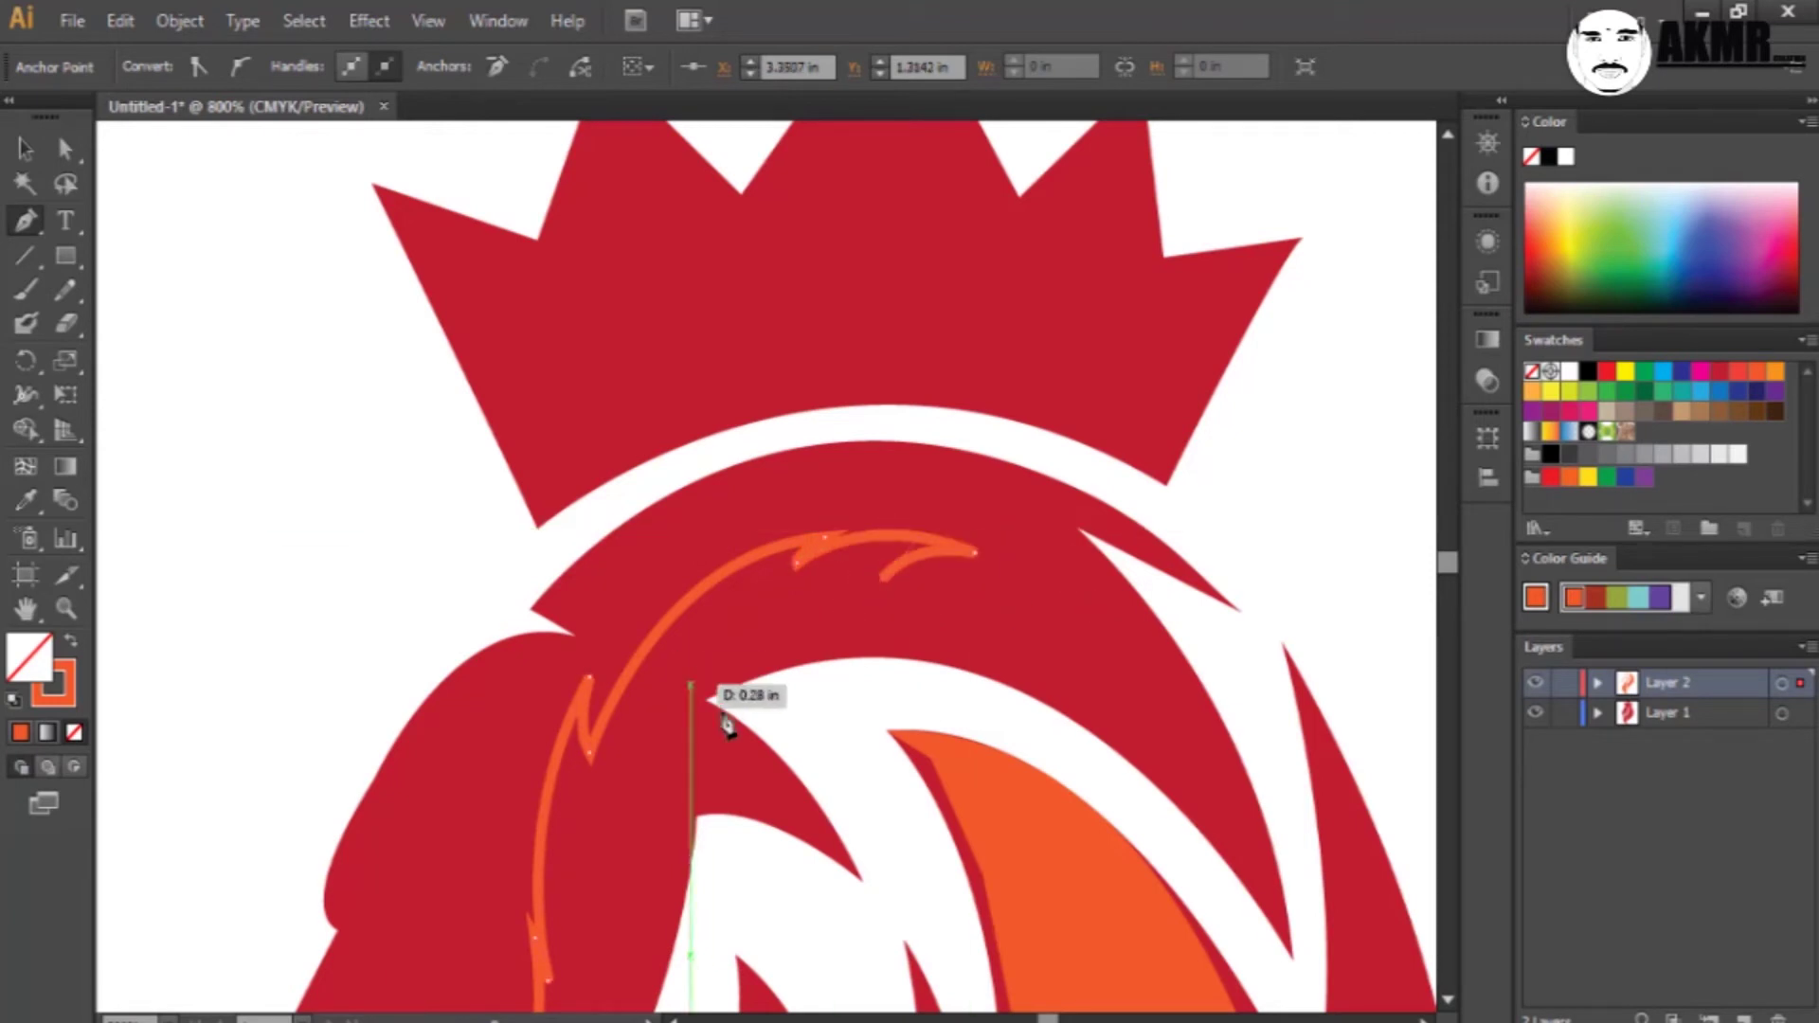
left_click(709, 701)
scroll(812, 755, "down", 1)
scroll(812, 755, "down", 3)
left_click_drag(813, 708, 828, 789)
left_click(815, 712)
scroll(702, 692, "down", 1)
scroll(701, 691, "down", 5)
scroll(701, 692, "down", 2)
- Bring the band down the inner mane edge, around the cheek and jaw, closed and filled orange
left_click_drag(481, 822, 254, 985)
left_click(481, 823)
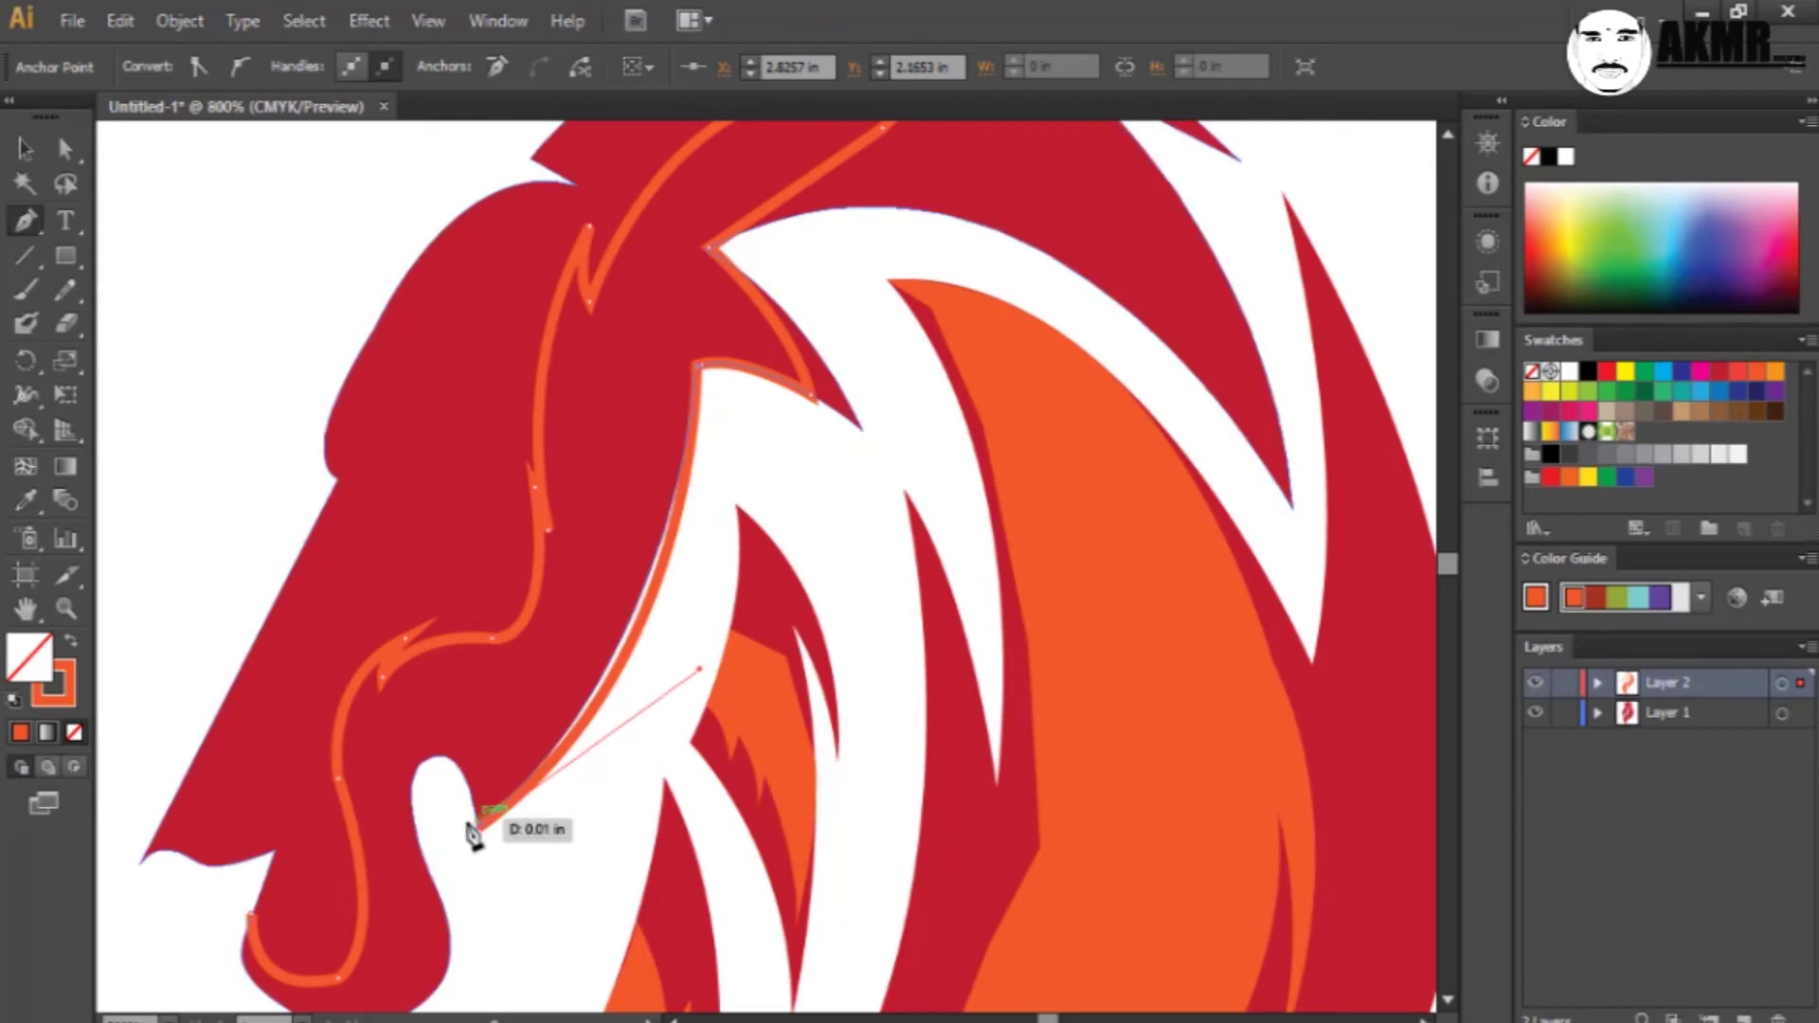
scroll(464, 806, "down", 1)
left_click_drag(428, 734, 388, 764)
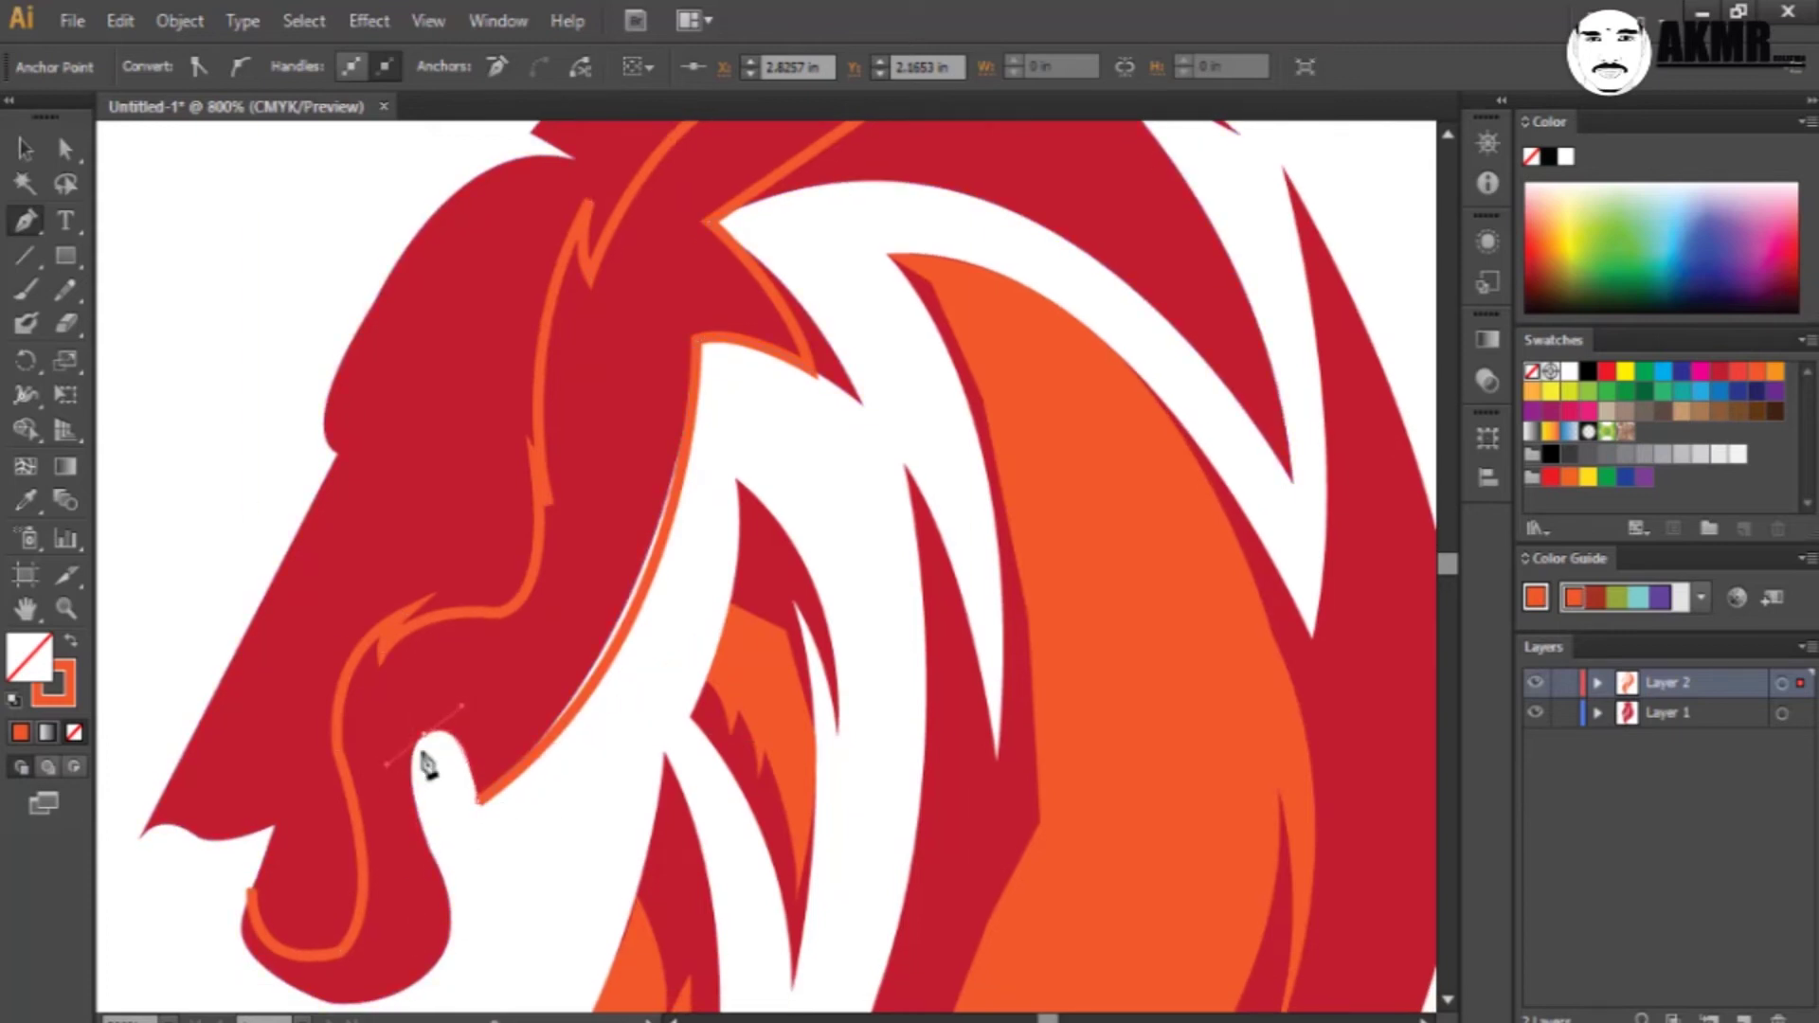
left_click_drag(440, 872, 491, 988)
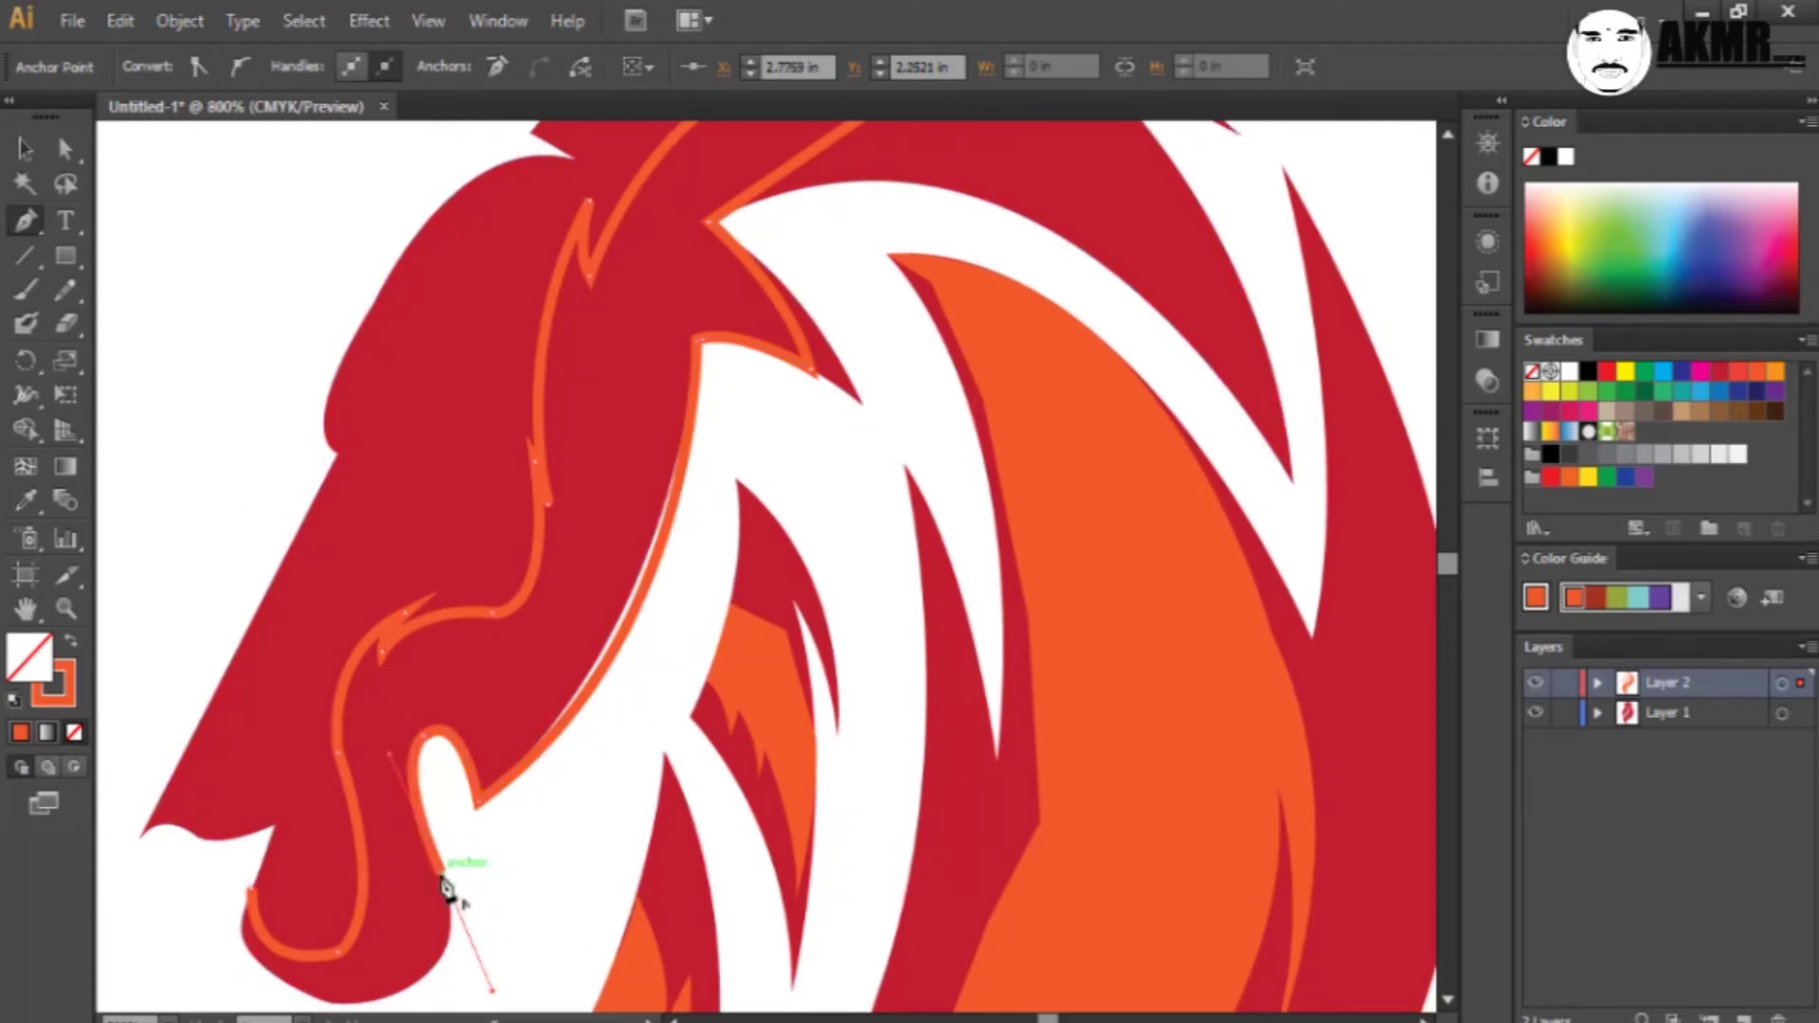
scroll(445, 888, "down", 4)
scroll(445, 888, "left", 4)
left_click_drag(450, 883, 320, 868)
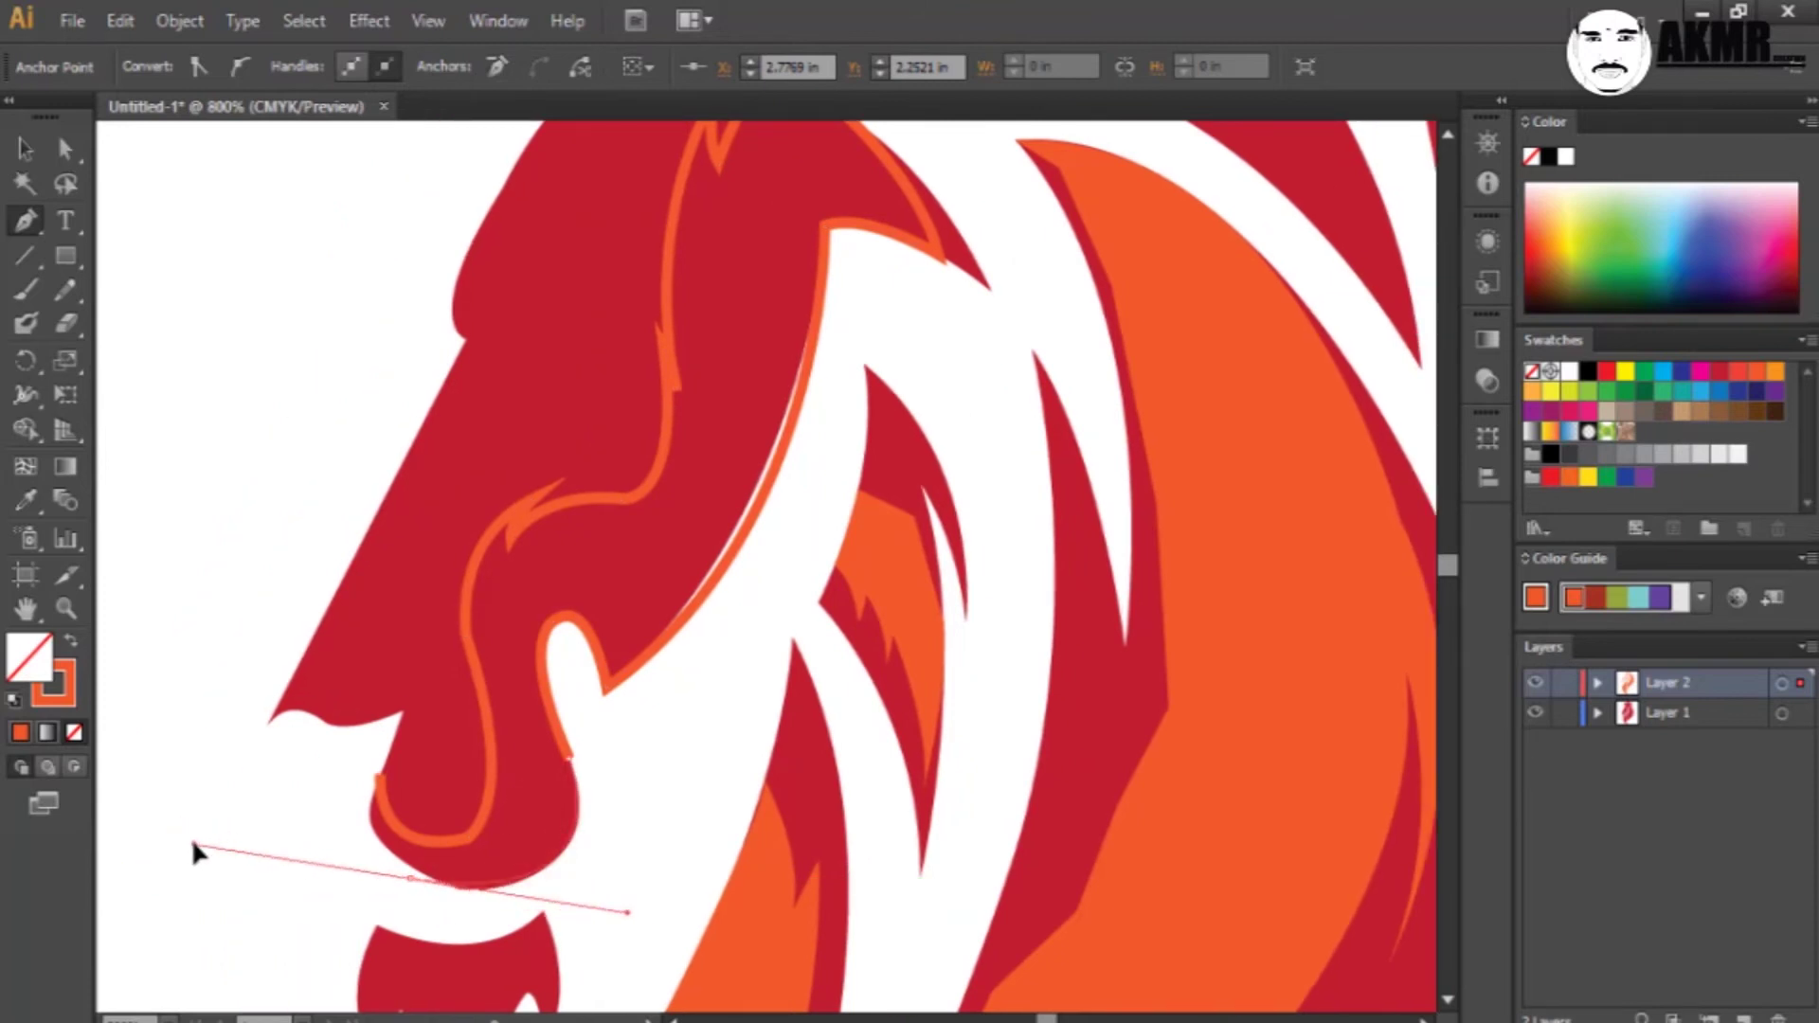
left_click(411, 878)
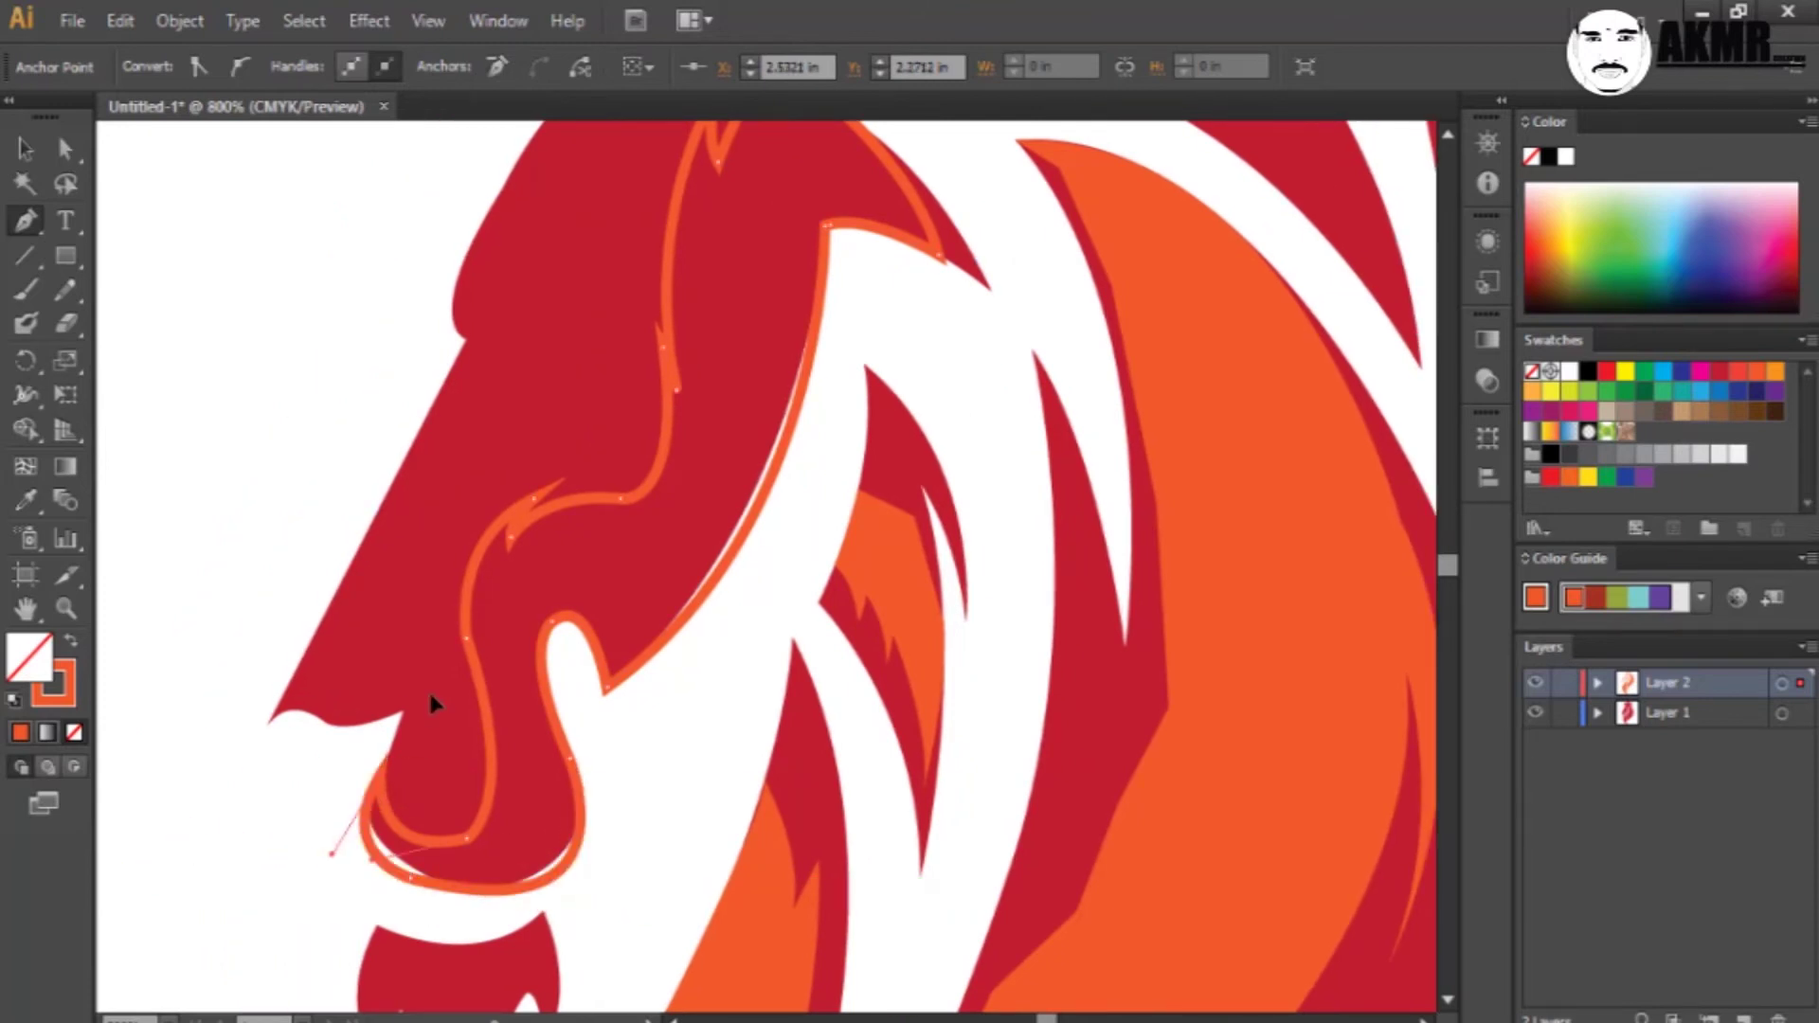
left_click(1133, 347)
left_click(25, 220)
scroll(478, 508, "down", 5)
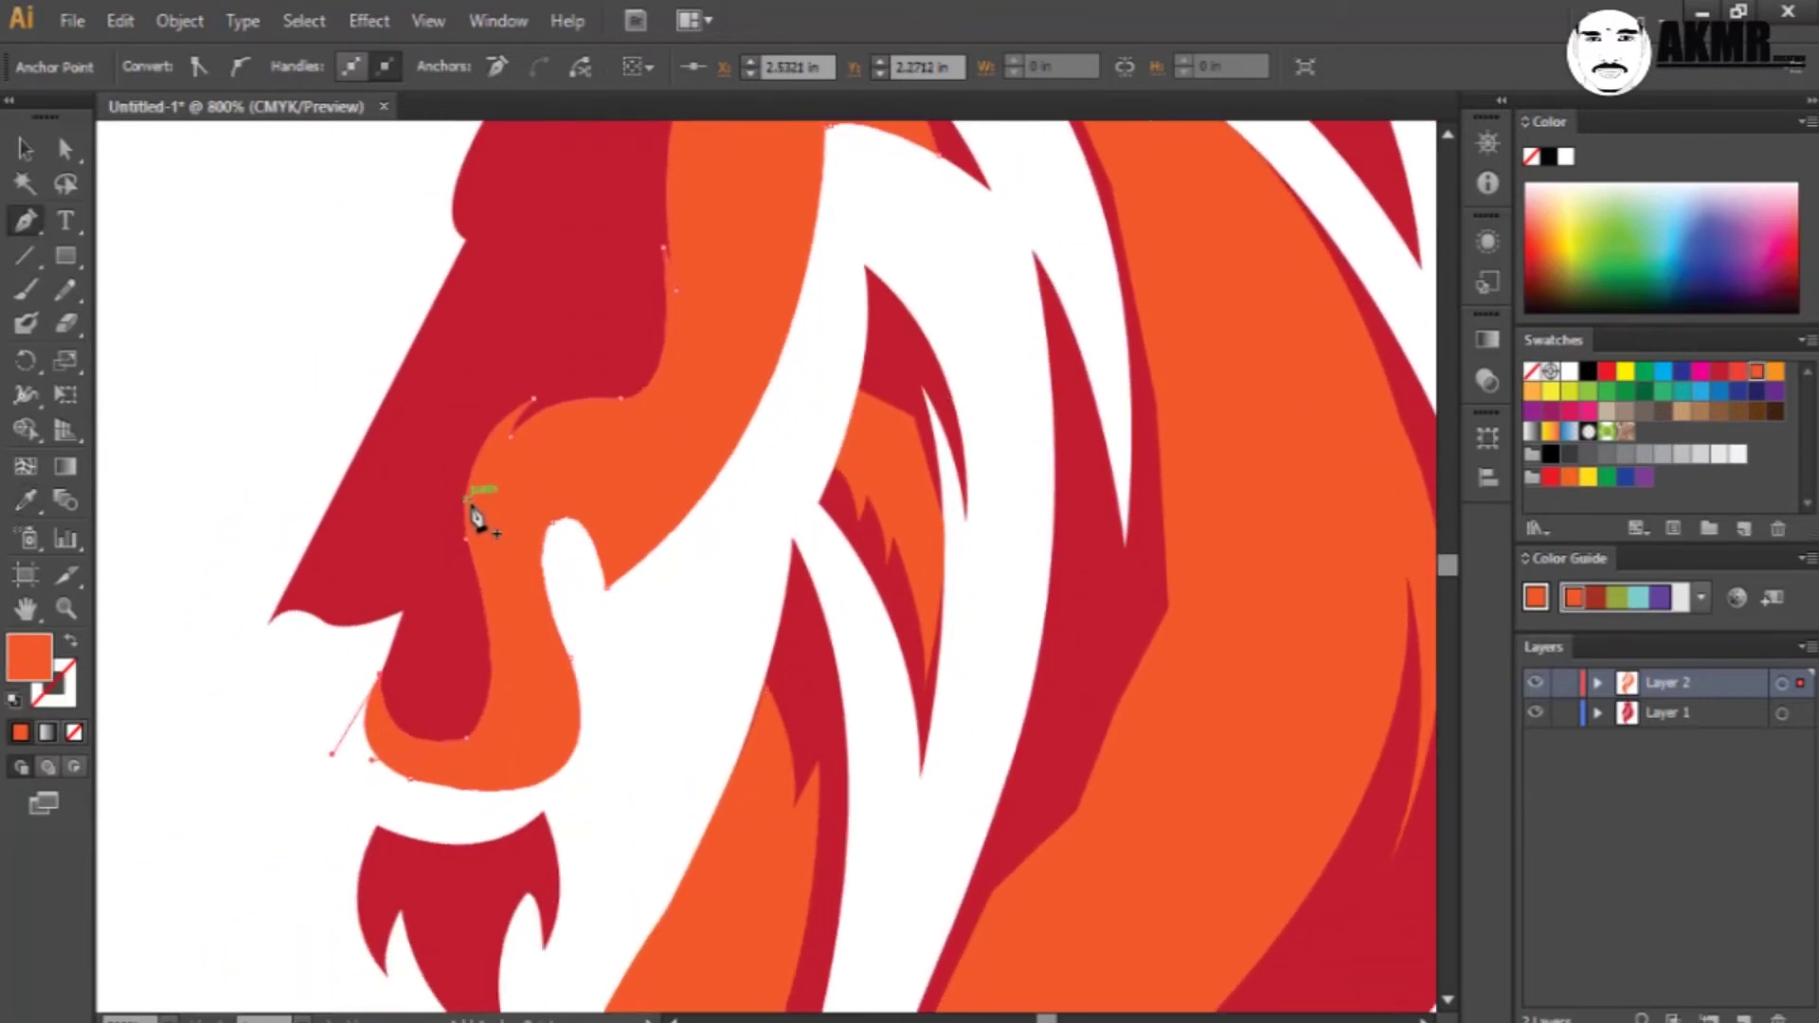
left_click(471, 578)
- Pen-draw a pointed flame shape inside the red beard tuft below the chin
left_click_drag(471, 664, 478, 717)
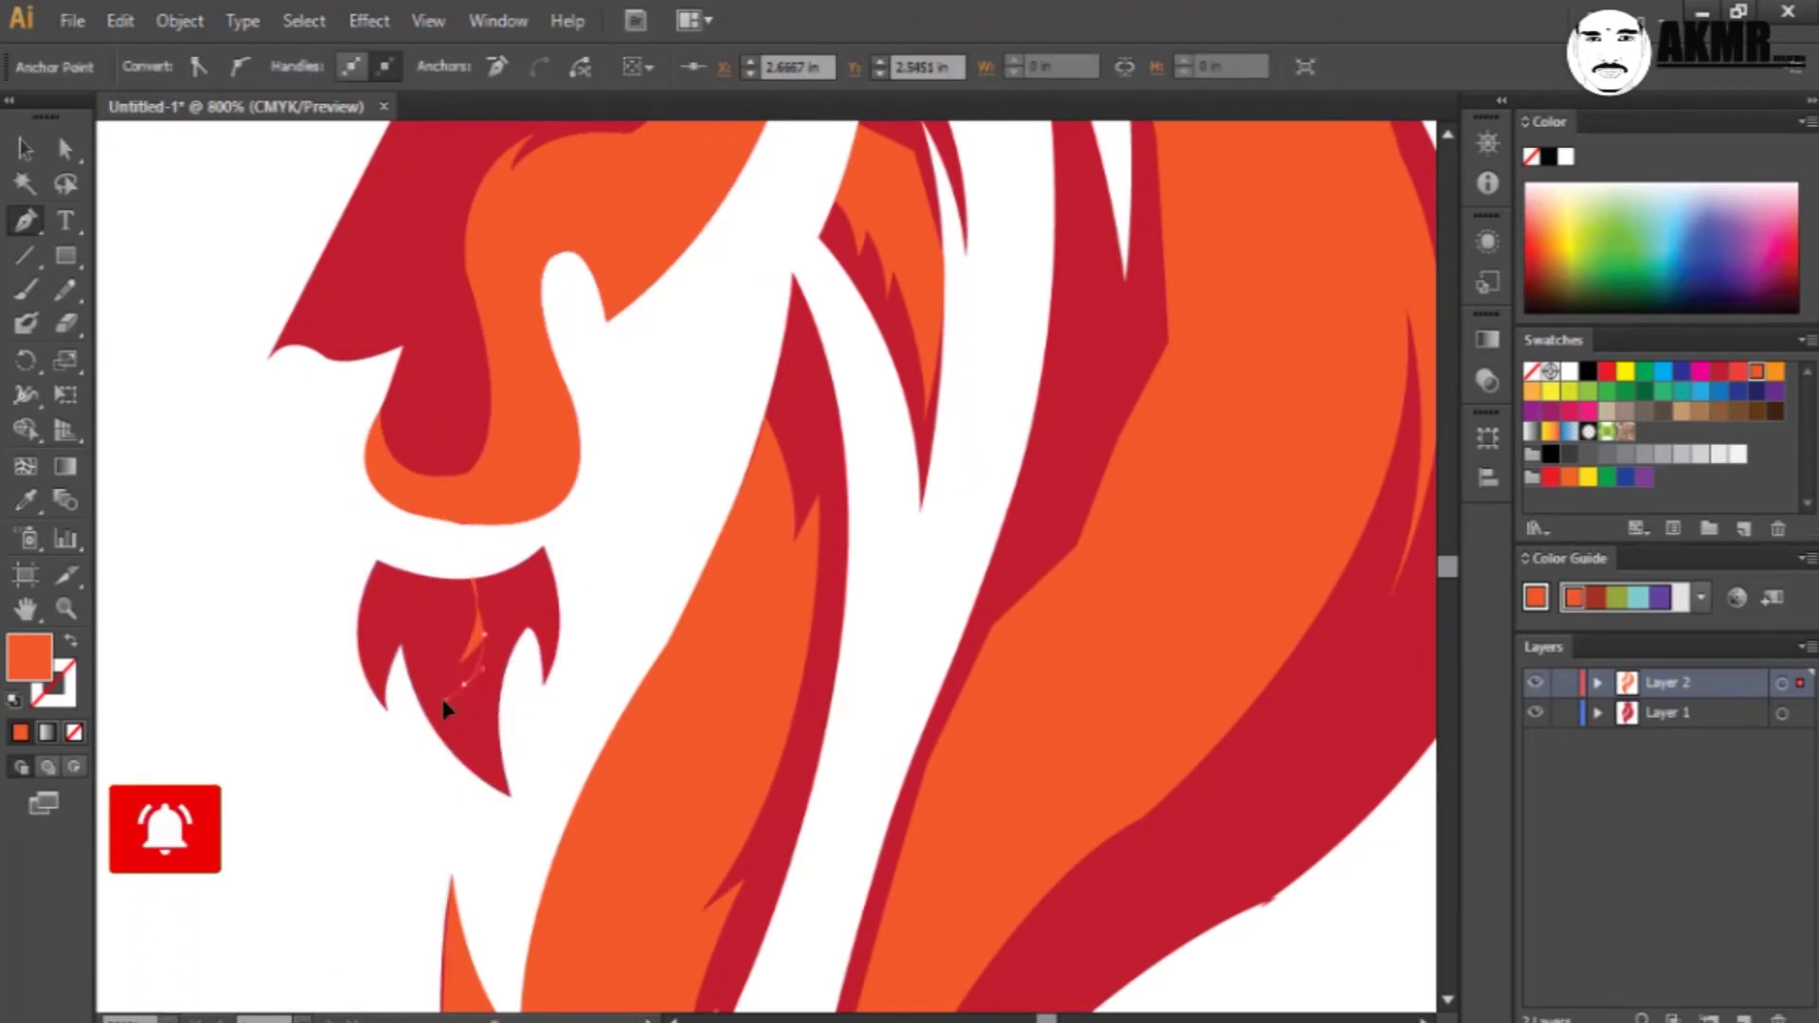
mouse_move(459, 727)
left_mouse_down()
mouse_move(476, 740)
mouse_move(486, 717)
left_mouse_up()
left_click(517, 771)
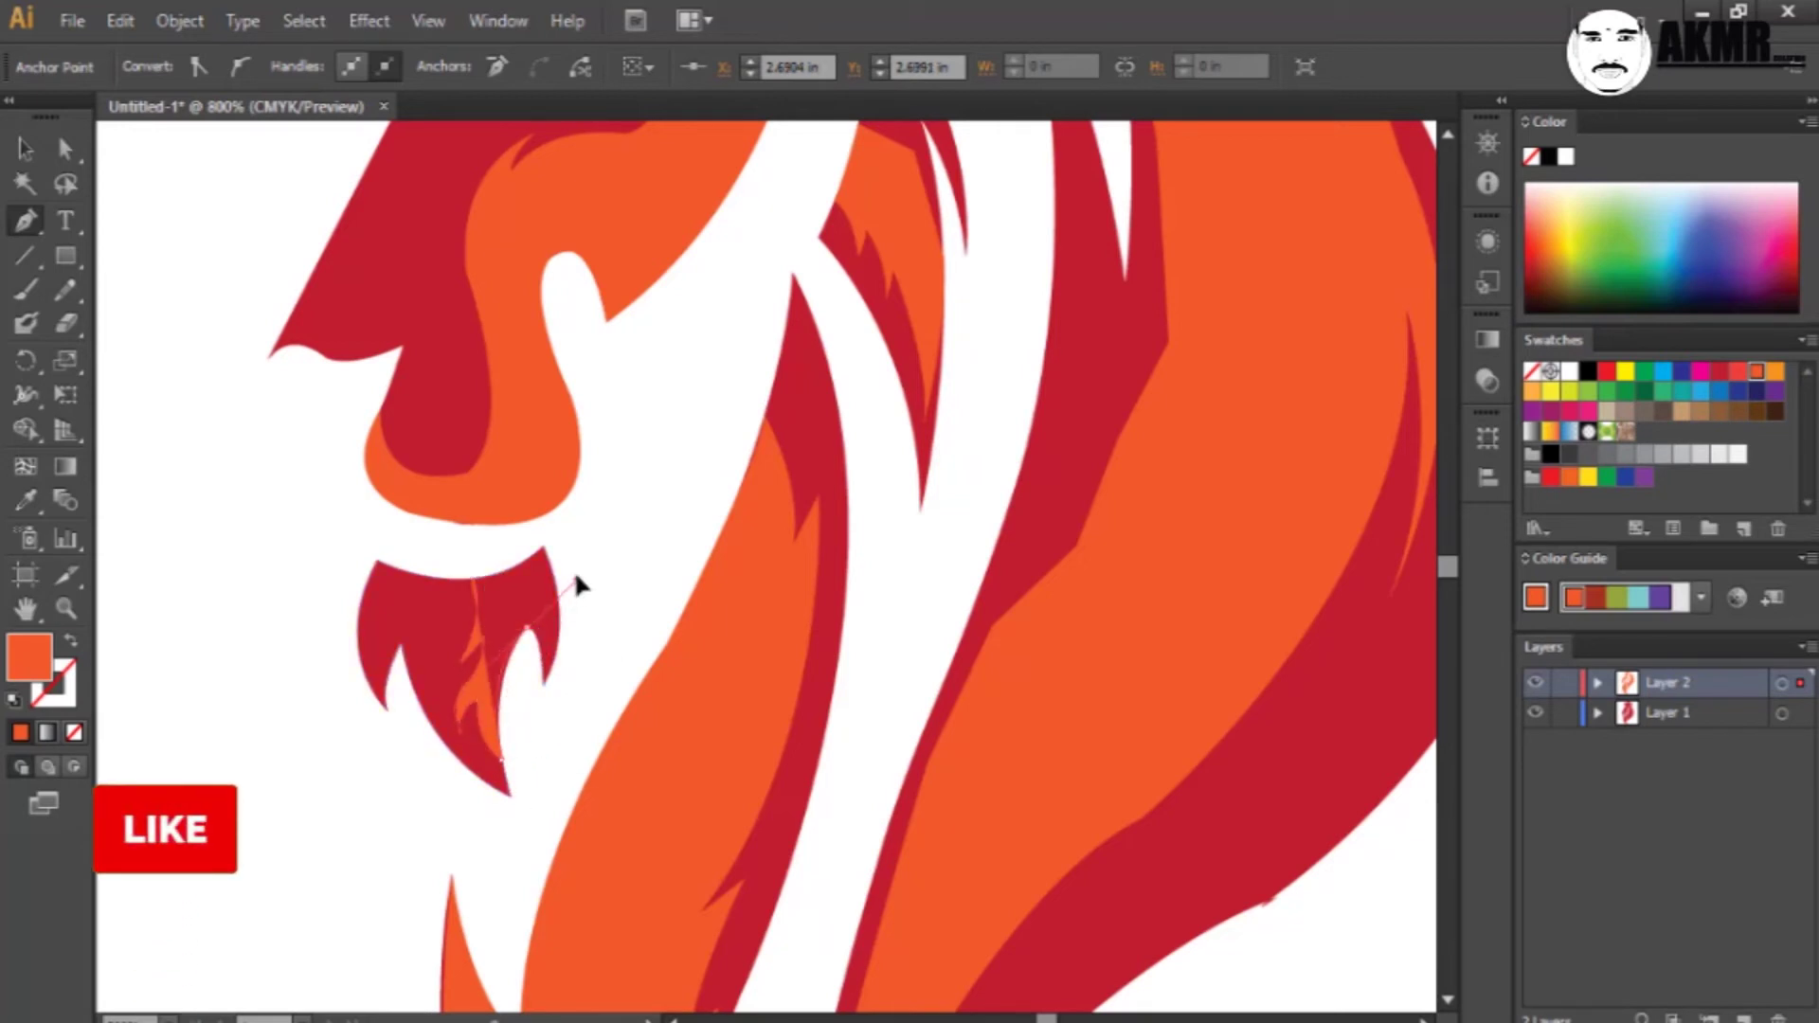
left_click_drag(542, 684, 545, 737)
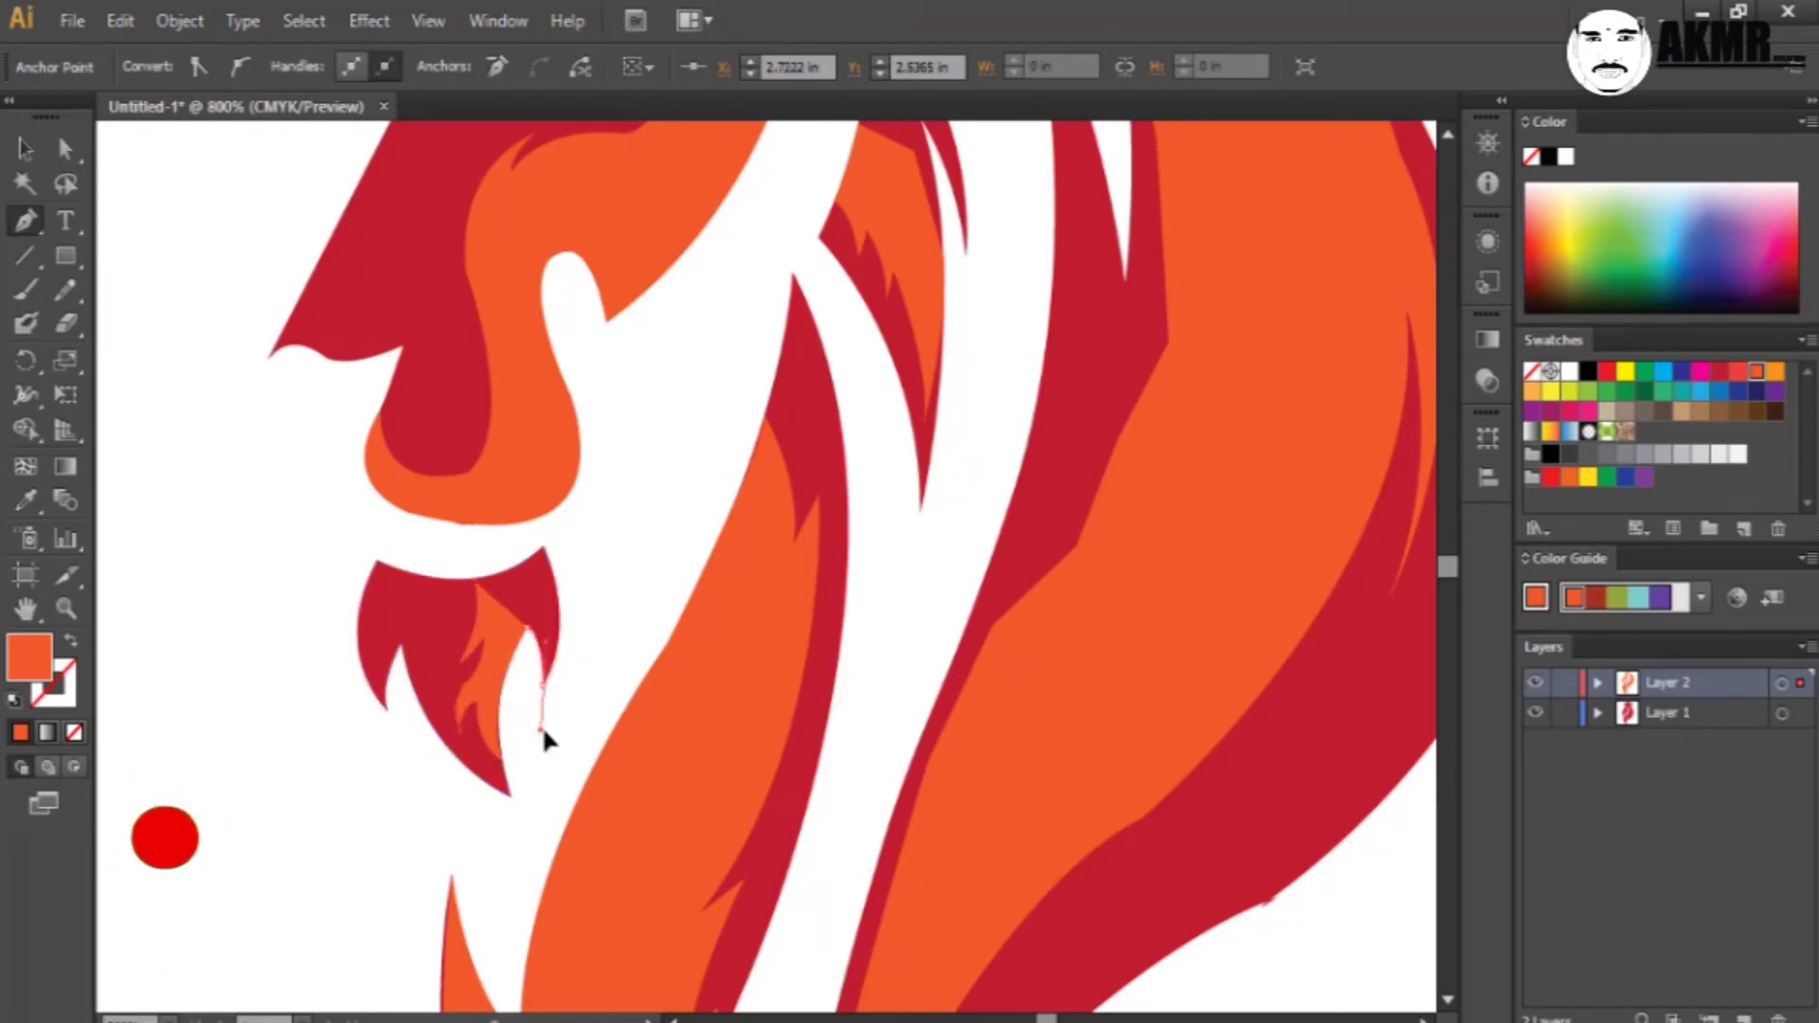
left_click_drag(543, 548, 504, 459)
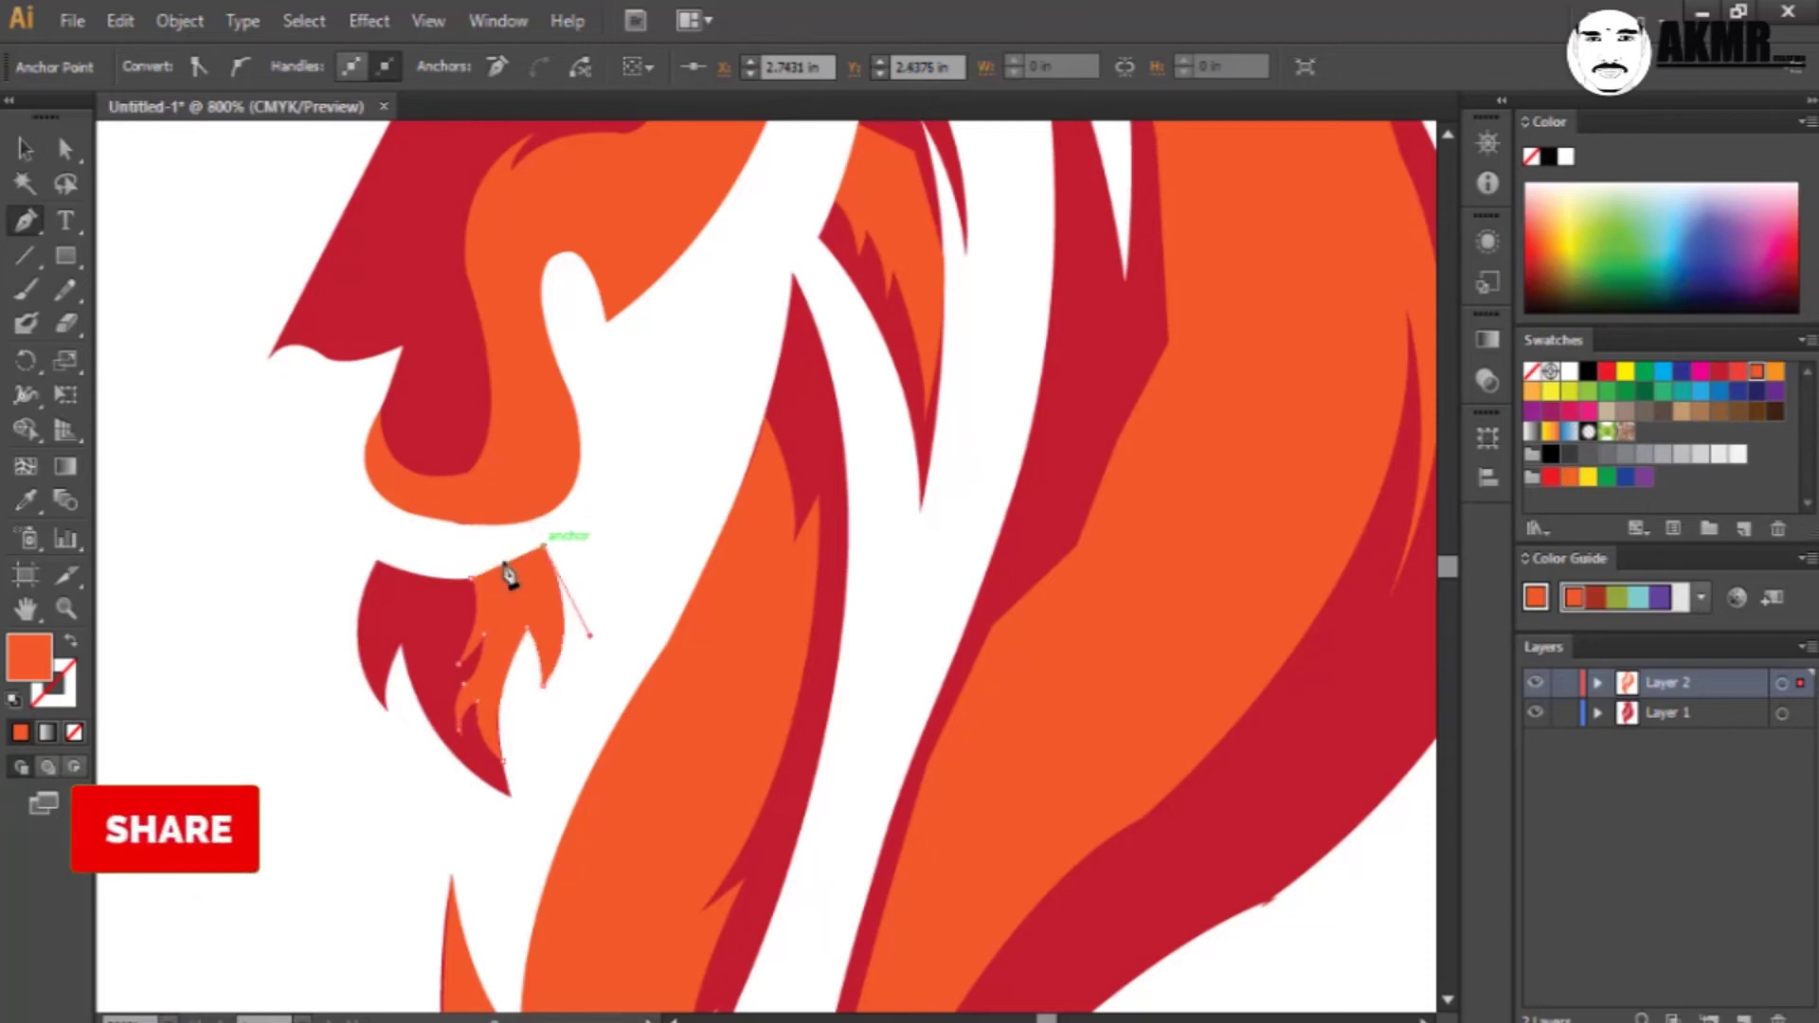
left_click_drag(548, 568, 74, 652)
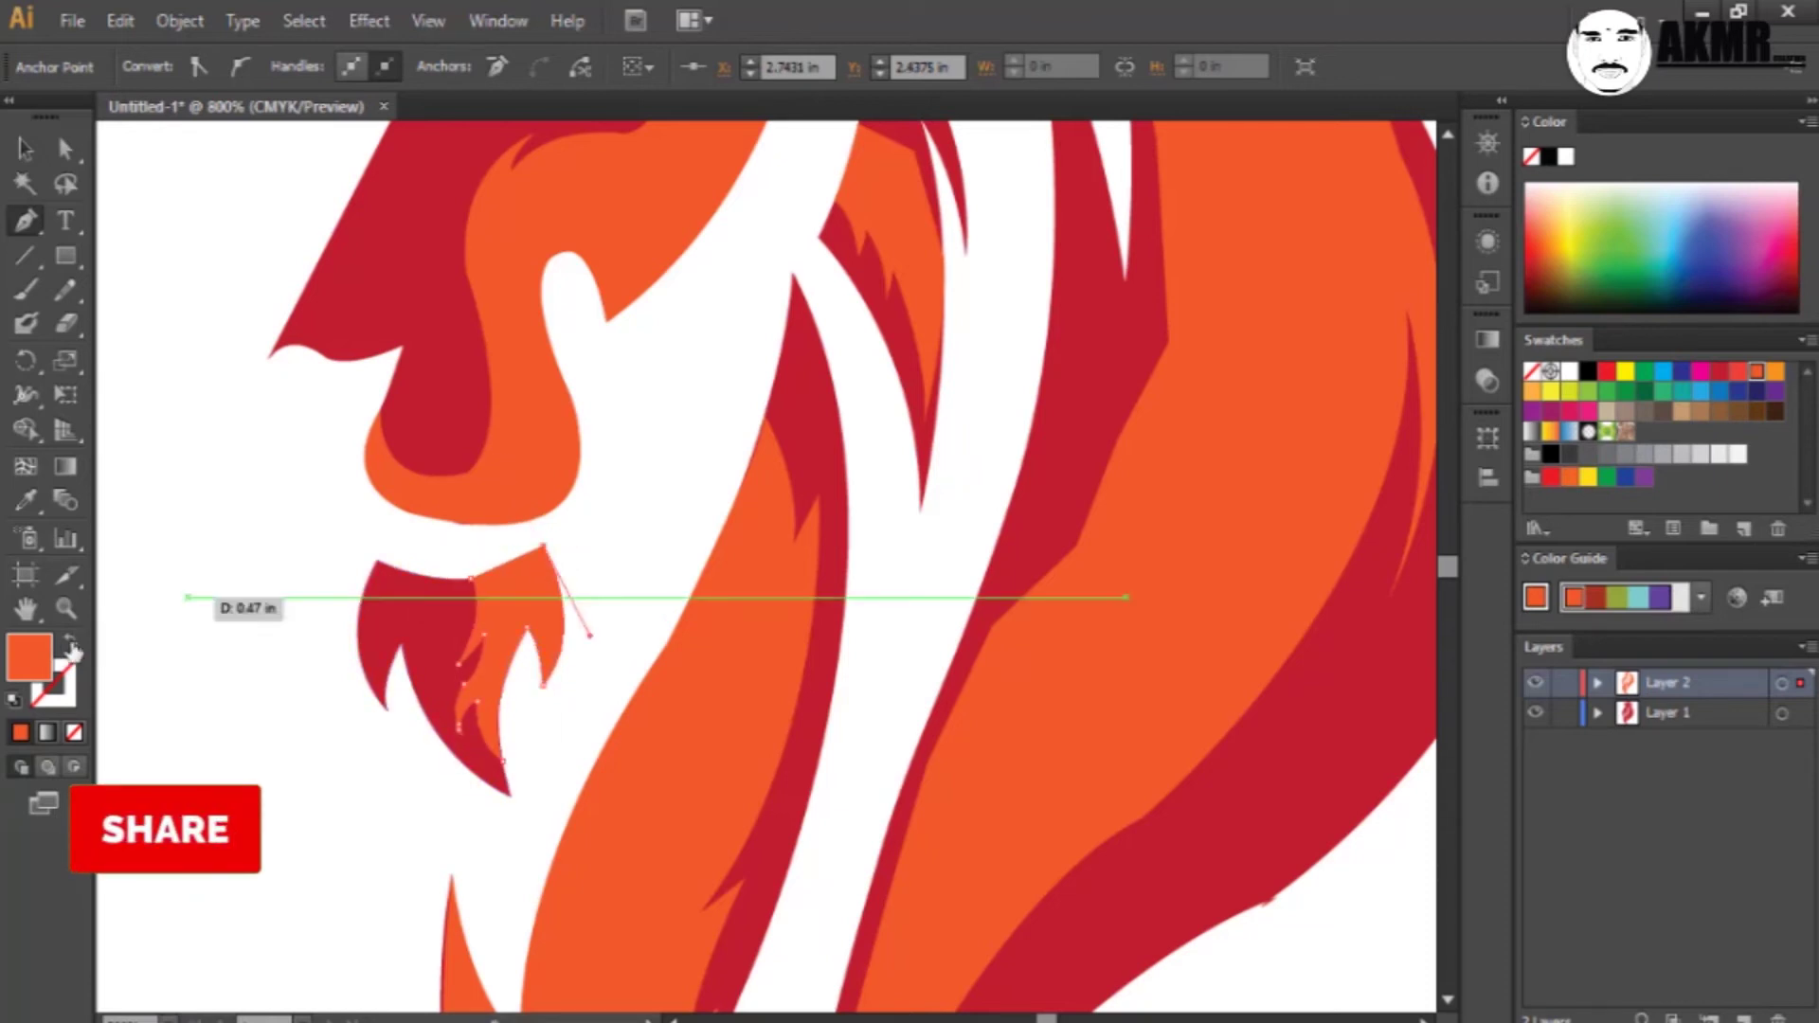
left_click(74, 652)
- Fill the beard flame with orange sampled via the Eyedropper, then deselect it and zoom in
key("i")
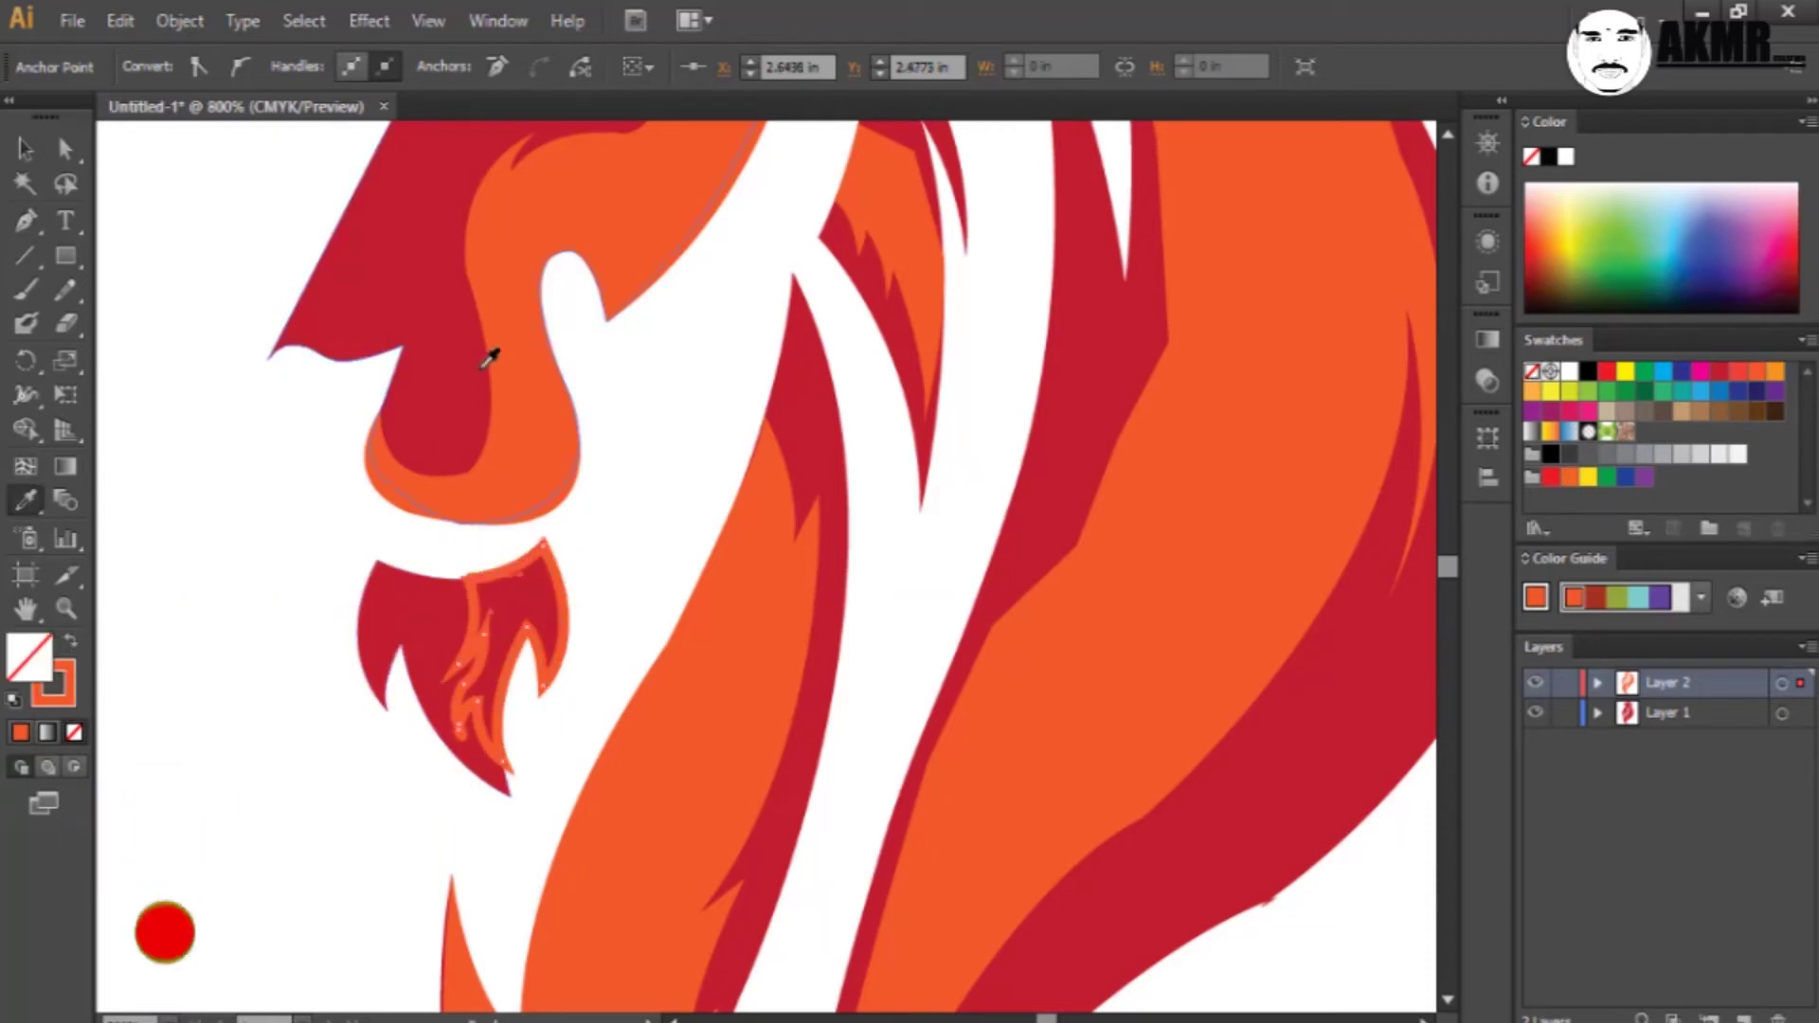
left_click(484, 366)
scroll(564, 396, "down", 5)
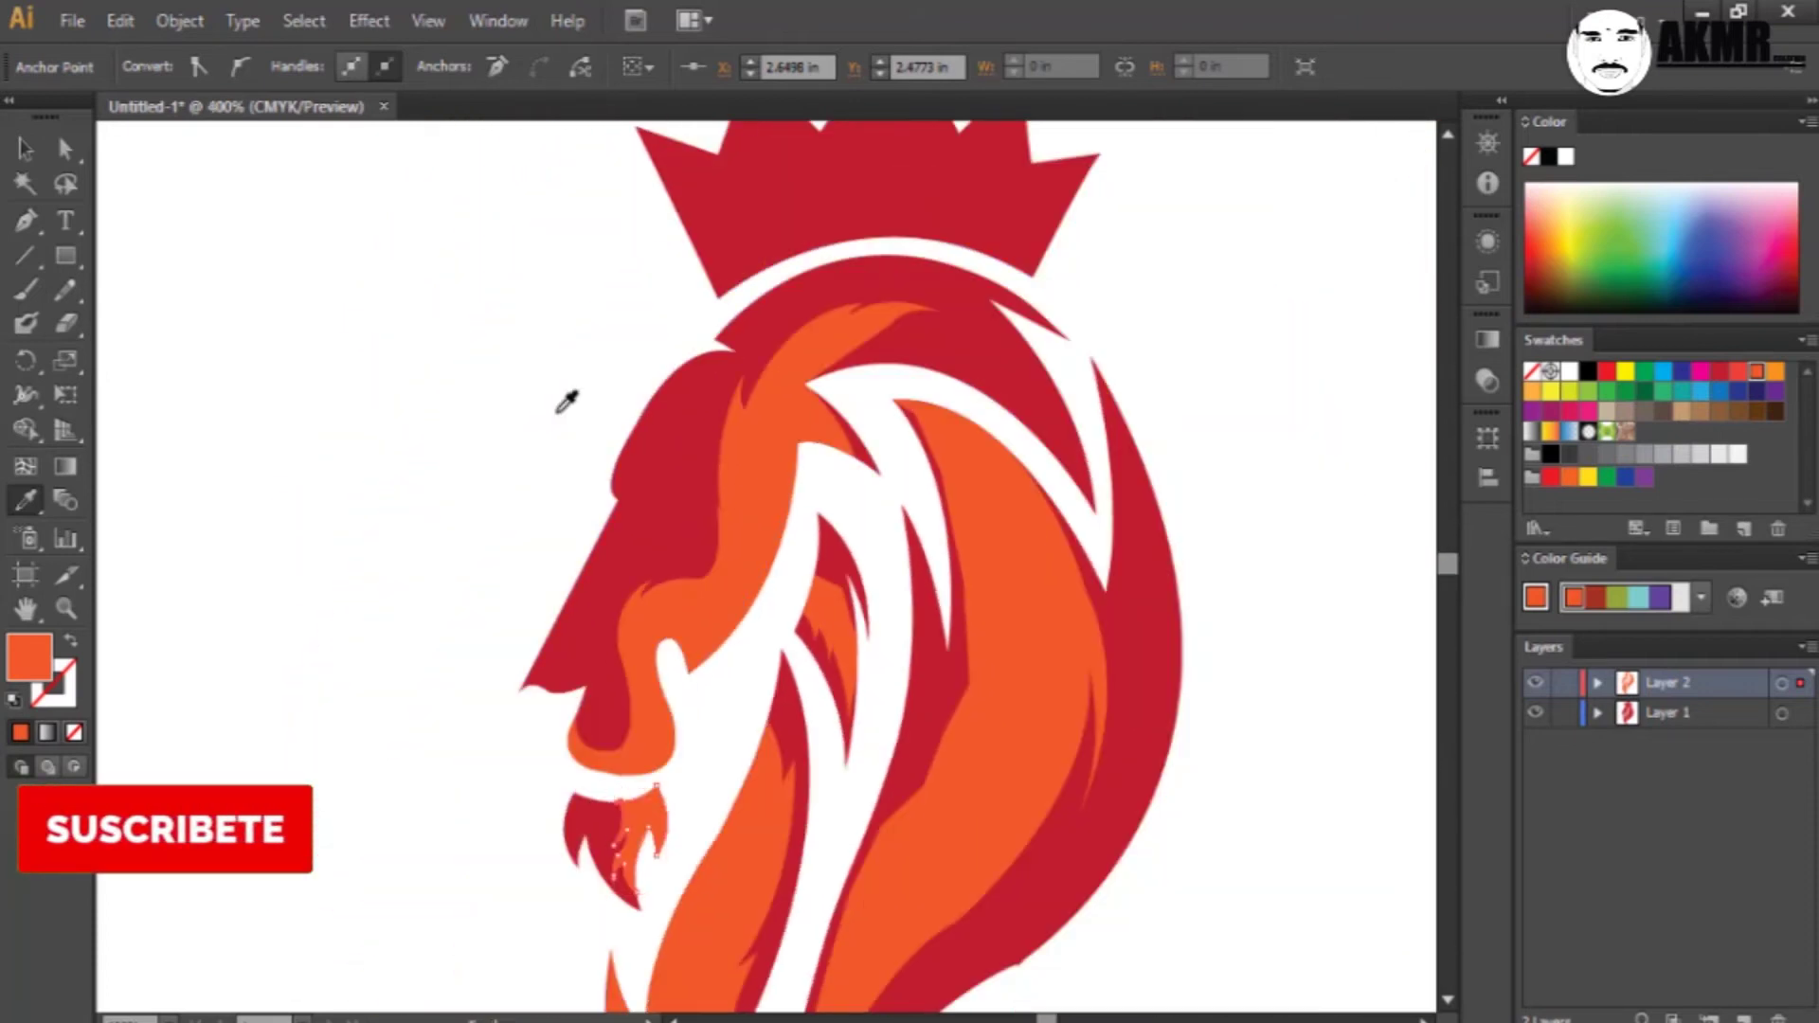
key("v")
scroll(567, 401, "down", 1)
scroll(322, 360, "down", 3)
left_click(351, 392)
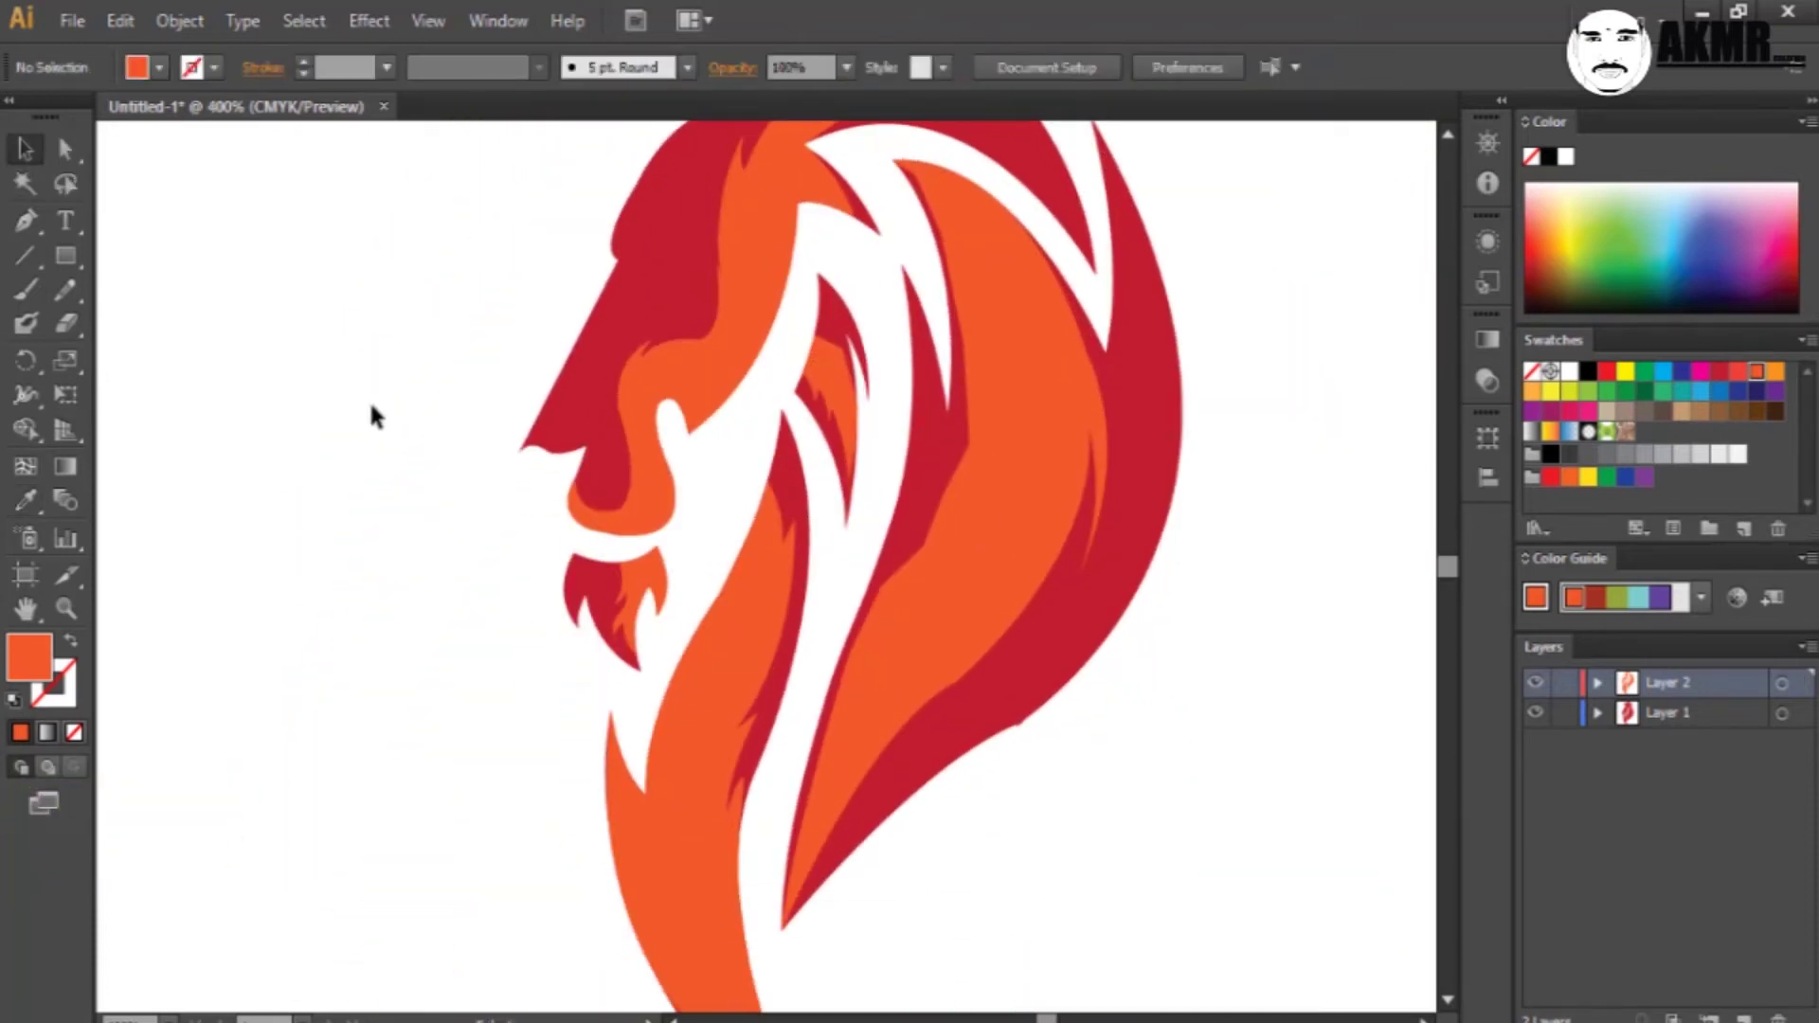
scroll(368, 406, "up", 3)
key("p")
key("ctrl+plus")
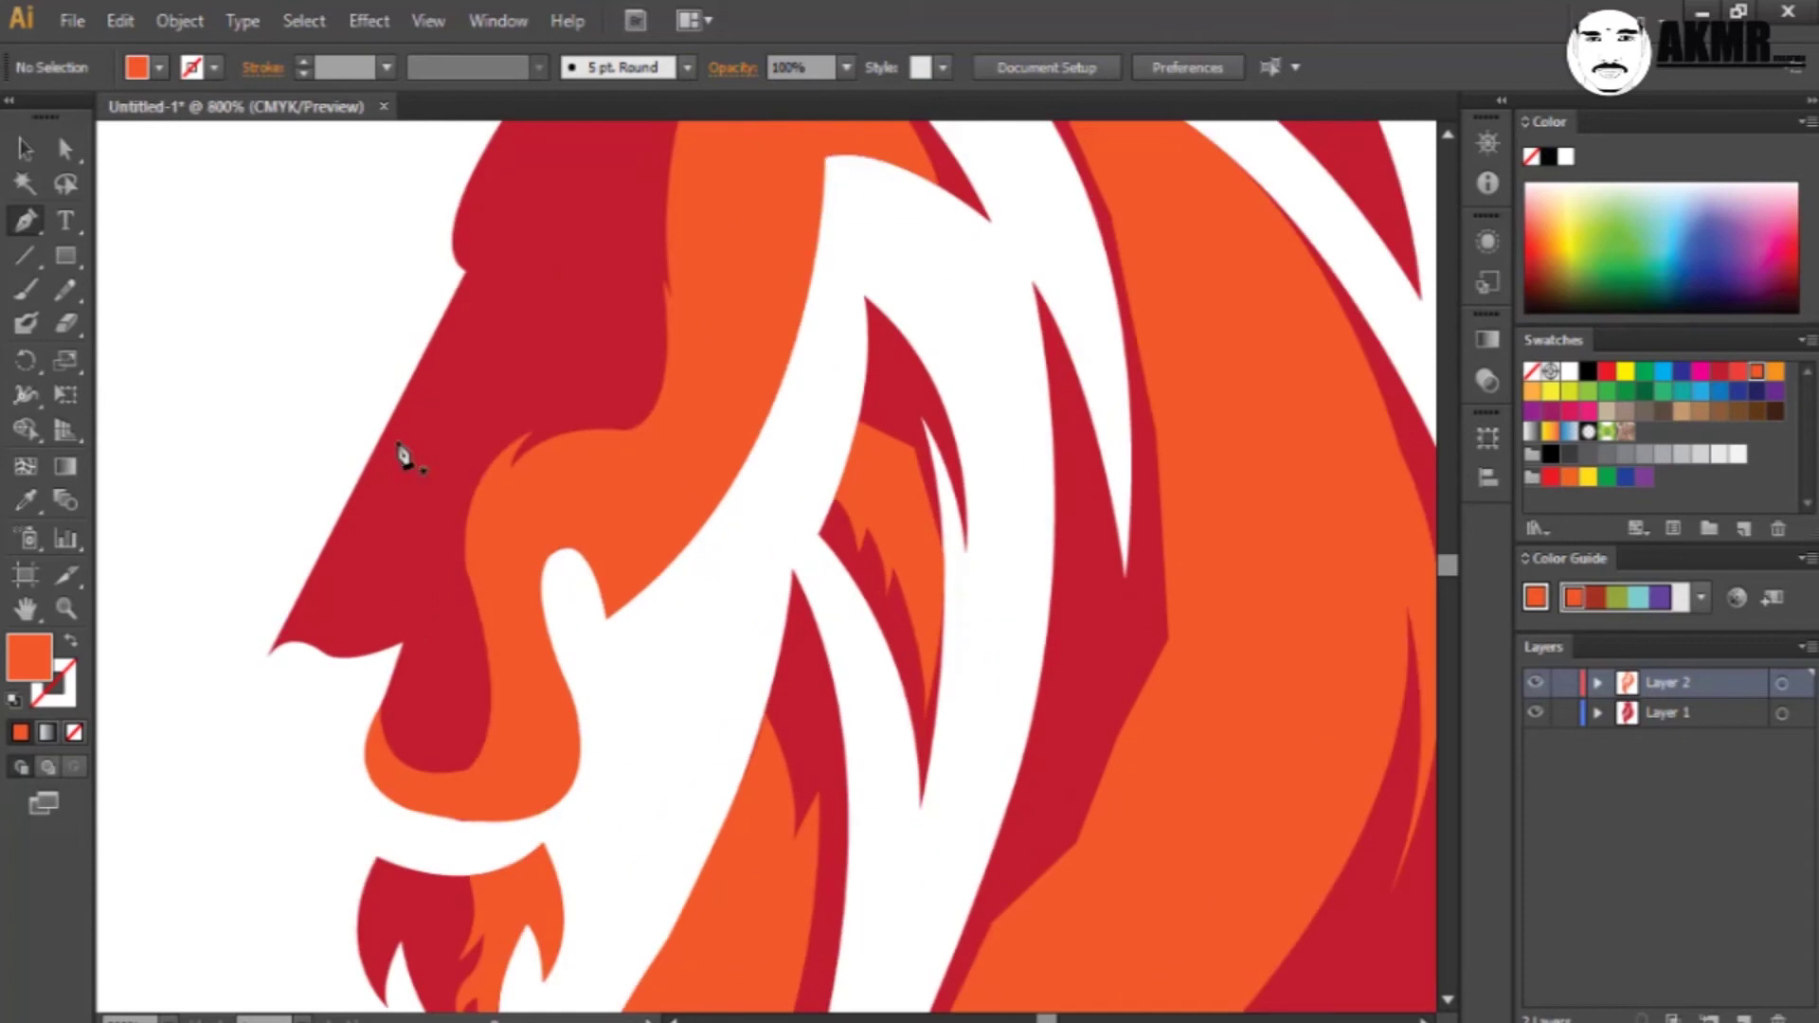
- Pen-trace a pointed shape along the lion's face profile from ear to nose tip
left_click(405, 647)
mouse_move(273, 652)
left_mouse_down()
mouse_move(327, 673)
mouse_move(280, 664)
left_mouse_up()
left_click_drag(474, 296, 455, 183)
scroll(561, 313, "up", 5)
left_click_drag(632, 334, 587, 336)
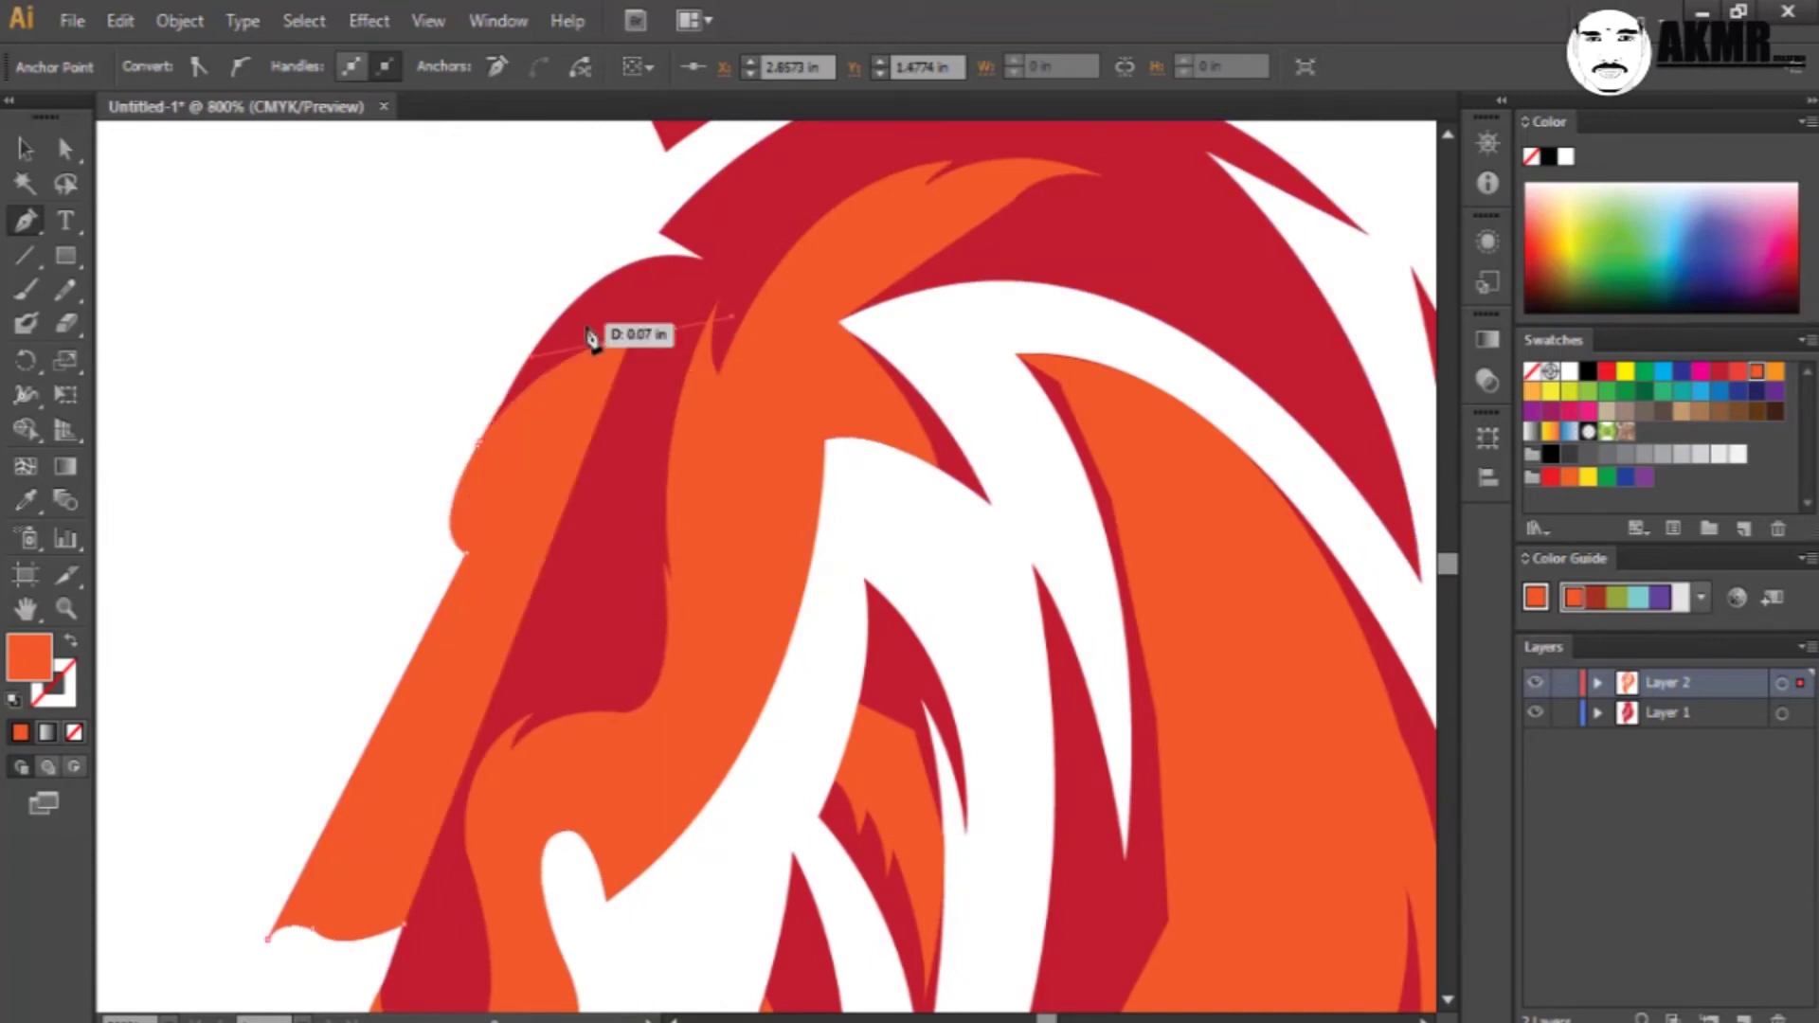
left_click(74, 643)
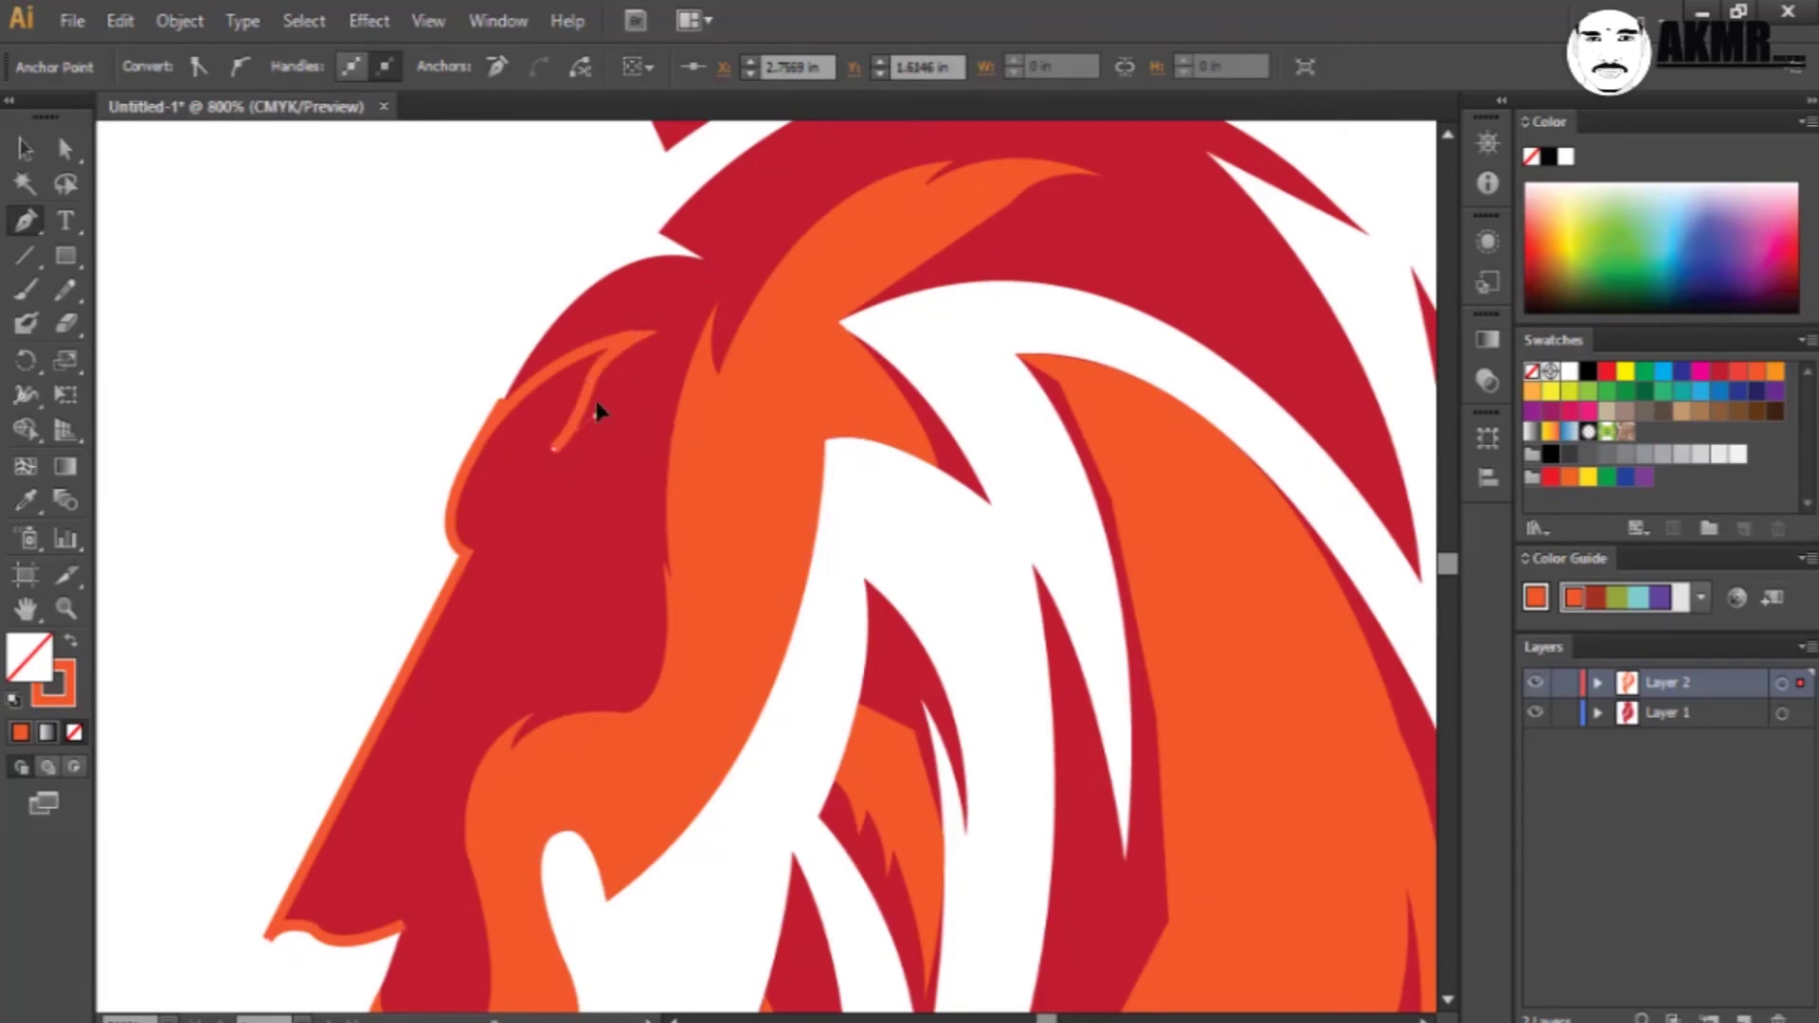
left_click_drag(501, 543, 514, 554)
mouse_move(441, 851)
left_mouse_down()
mouse_move(443, 712)
mouse_move(492, 673)
left_mouse_up()
scroll(505, 679, "down", 2)
left_click_drag(374, 765, 384, 787)
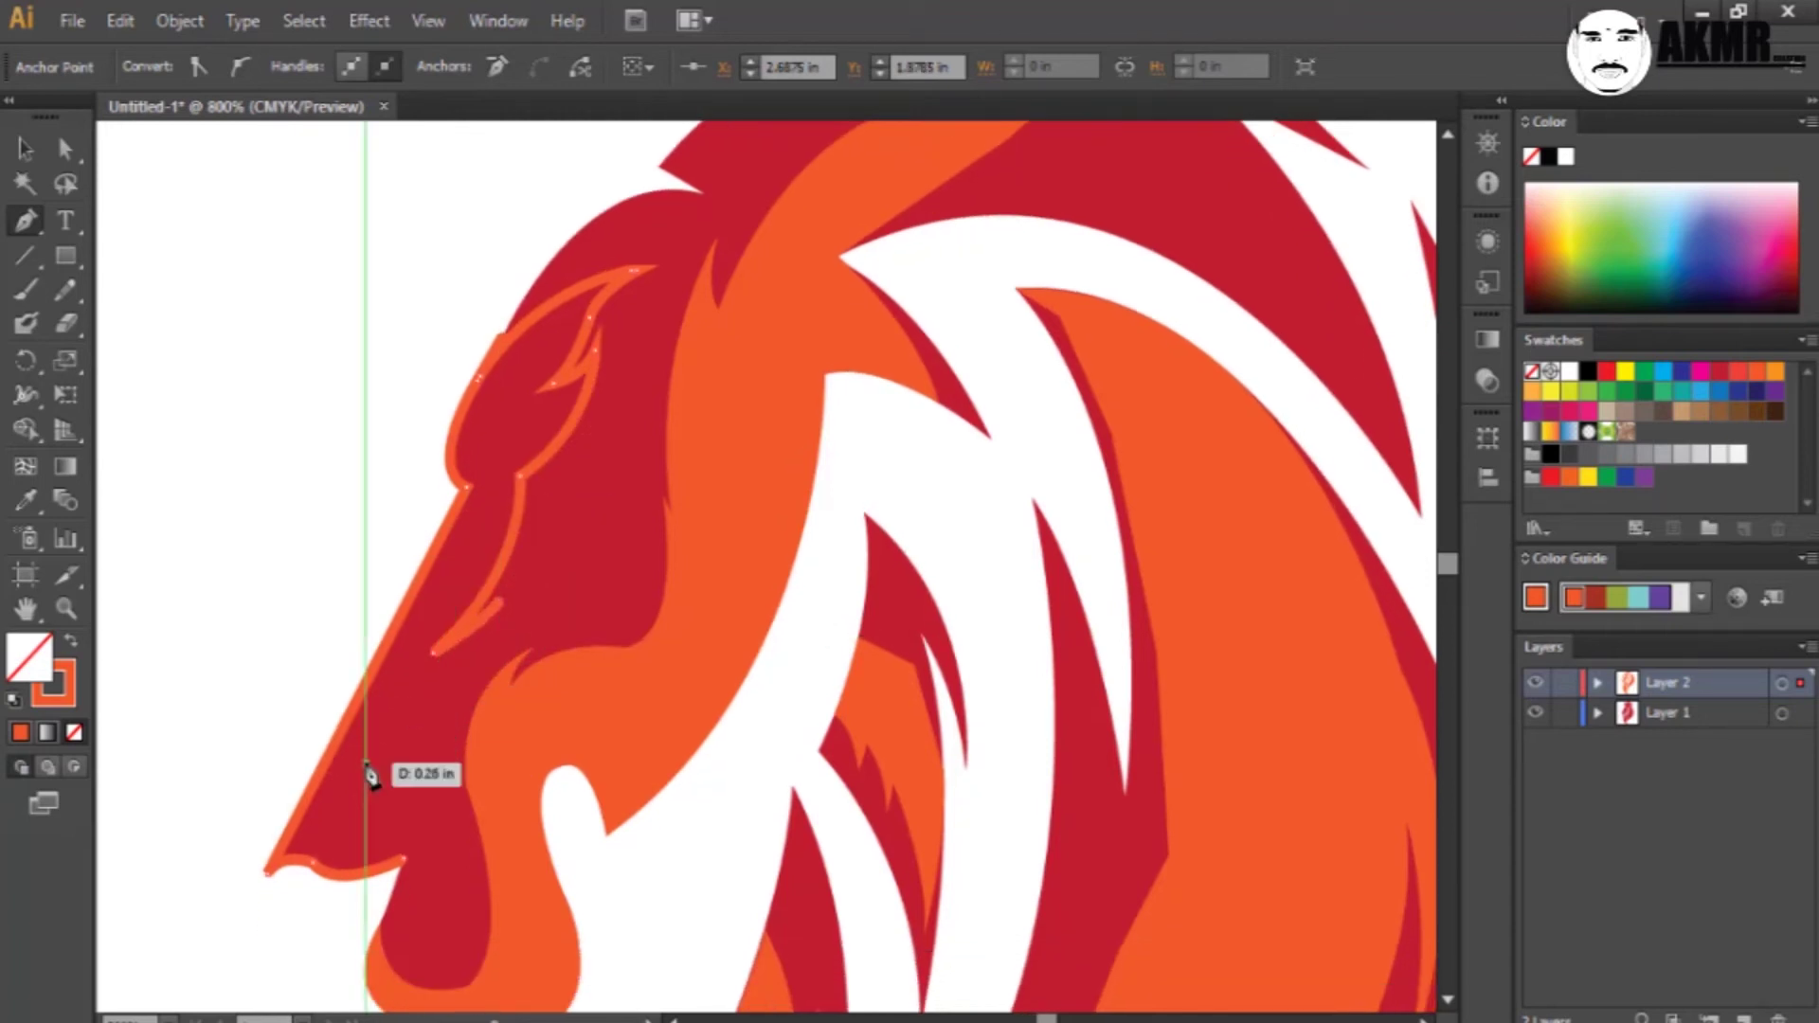
scroll(493, 863, "up", 1)
- Fill the front mane shape with the light orange swatch from the Control bar
key("v")
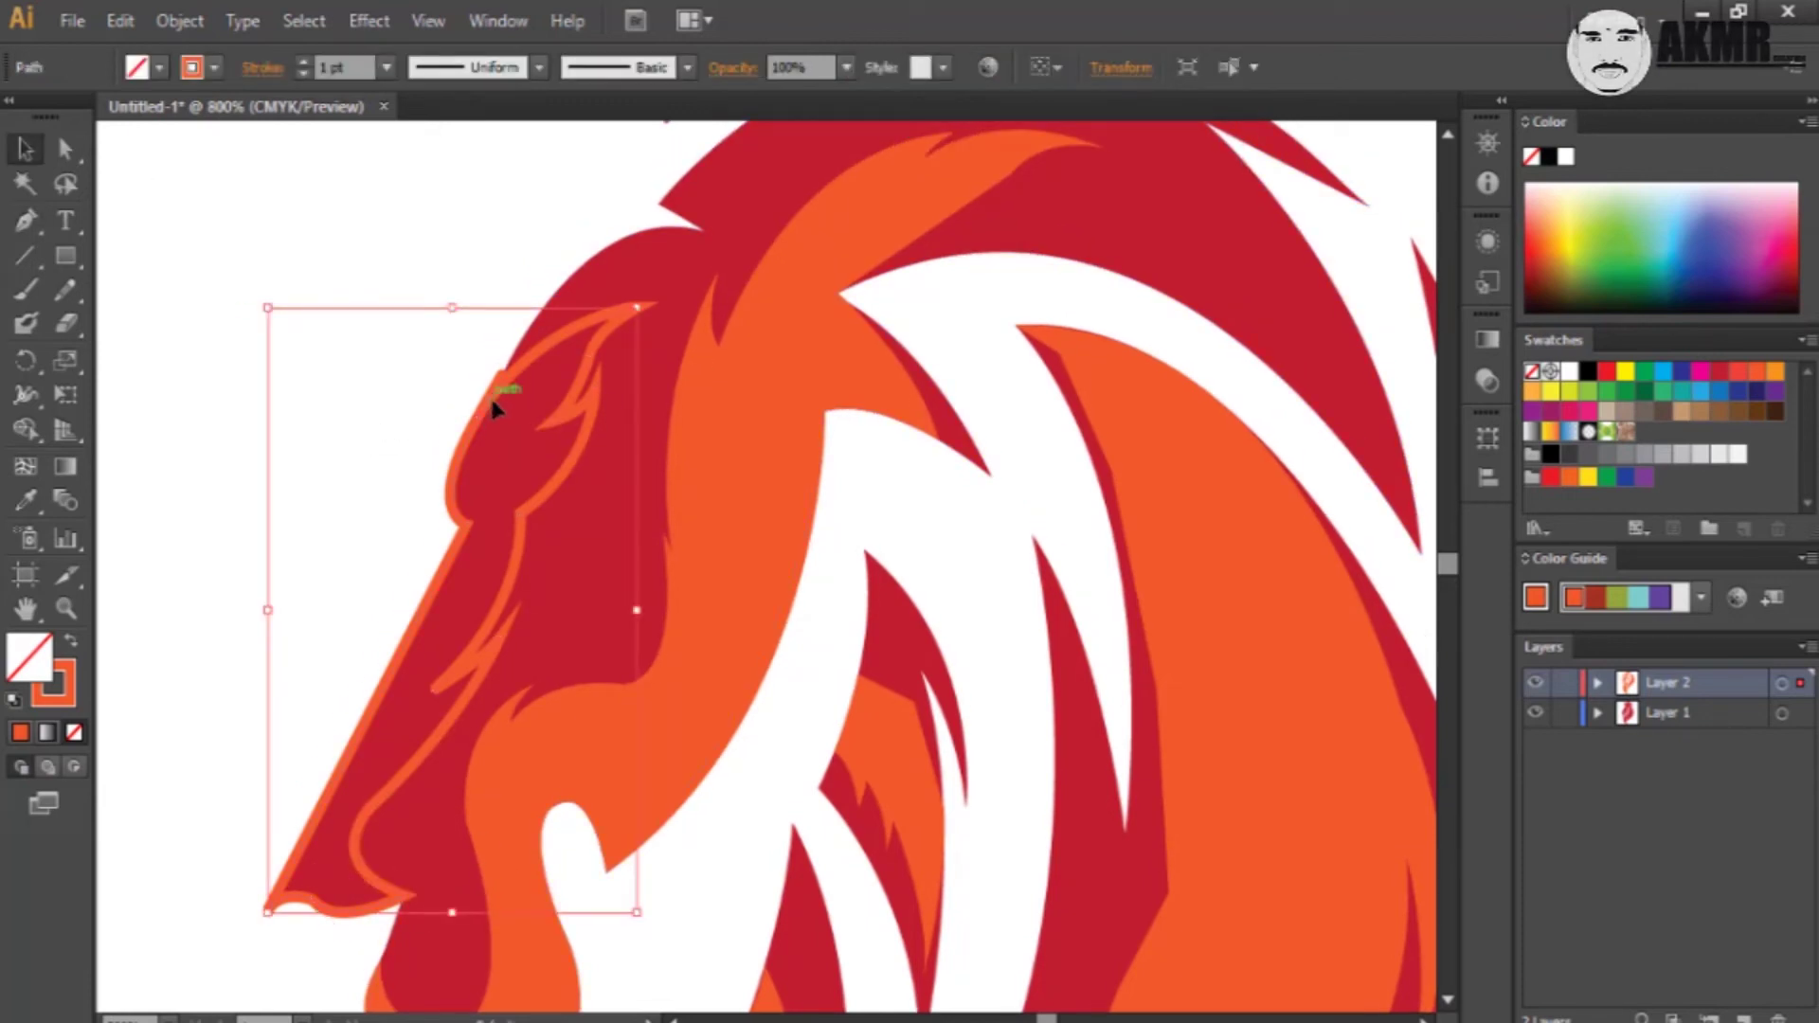
left_click(137, 66)
left_click(258, 115)
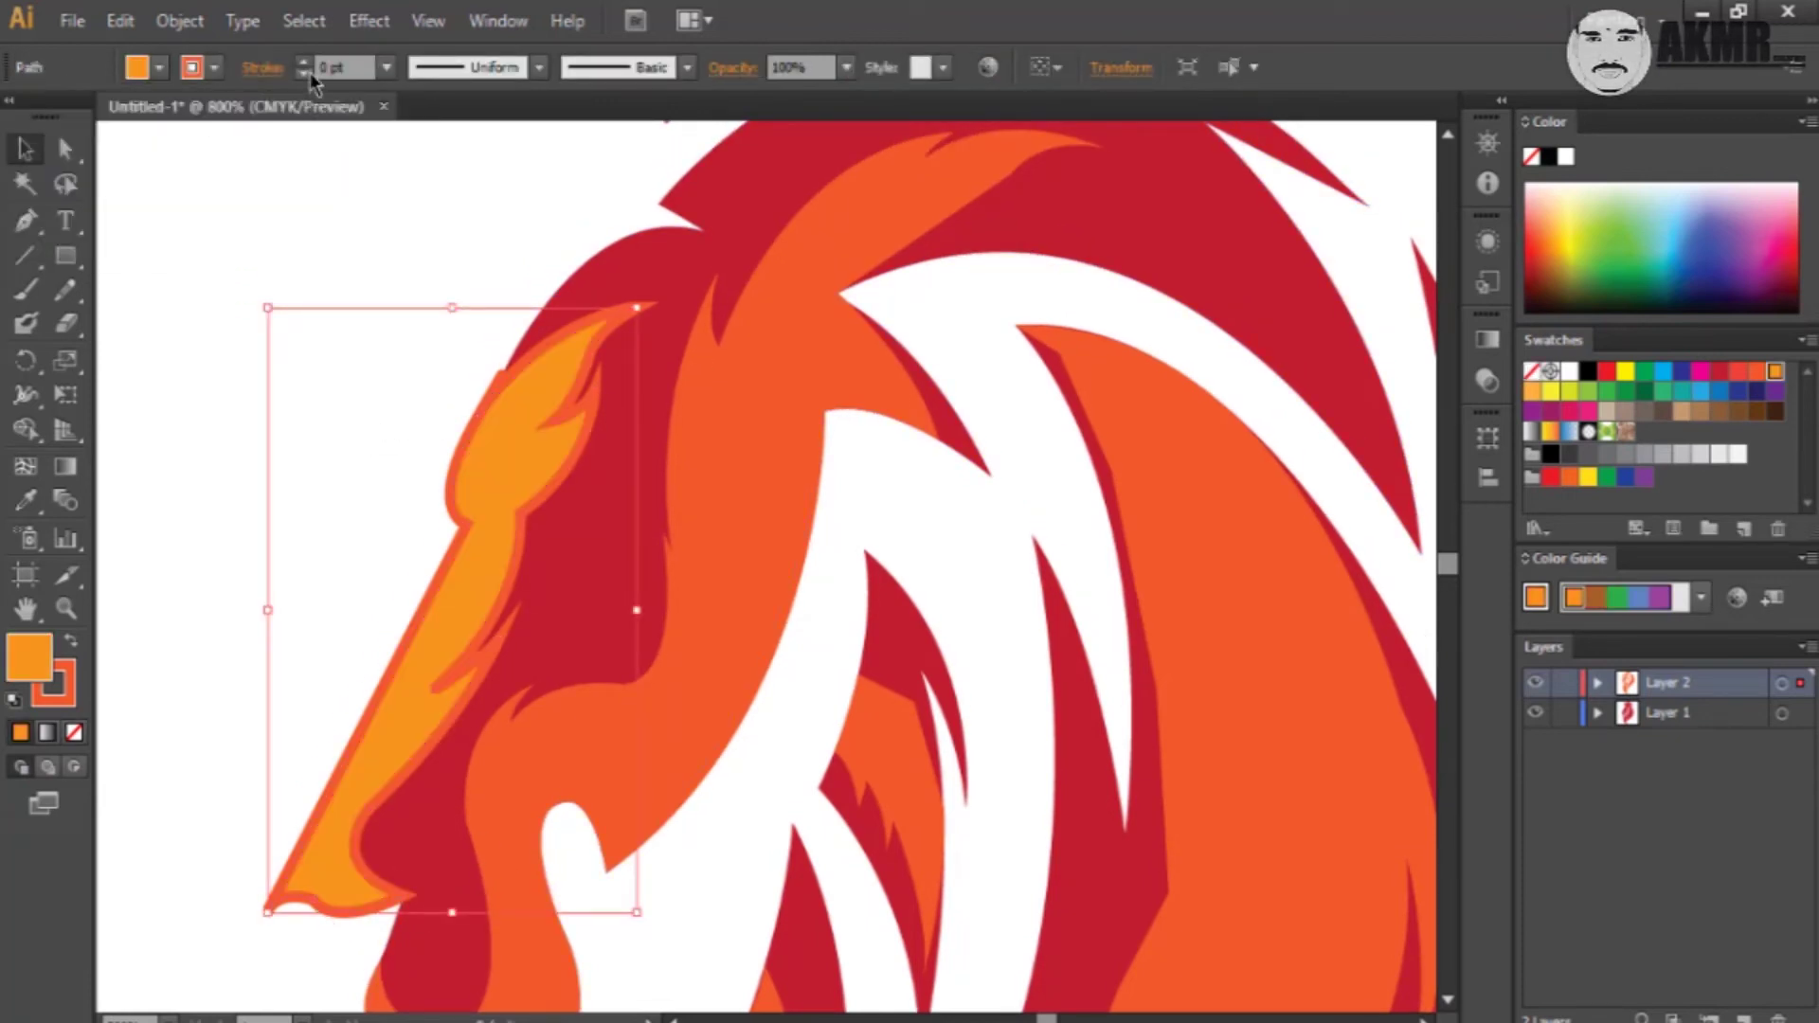
left_click(413, 293)
scroll(413, 293, "up", 2)
left_click(25, 220)
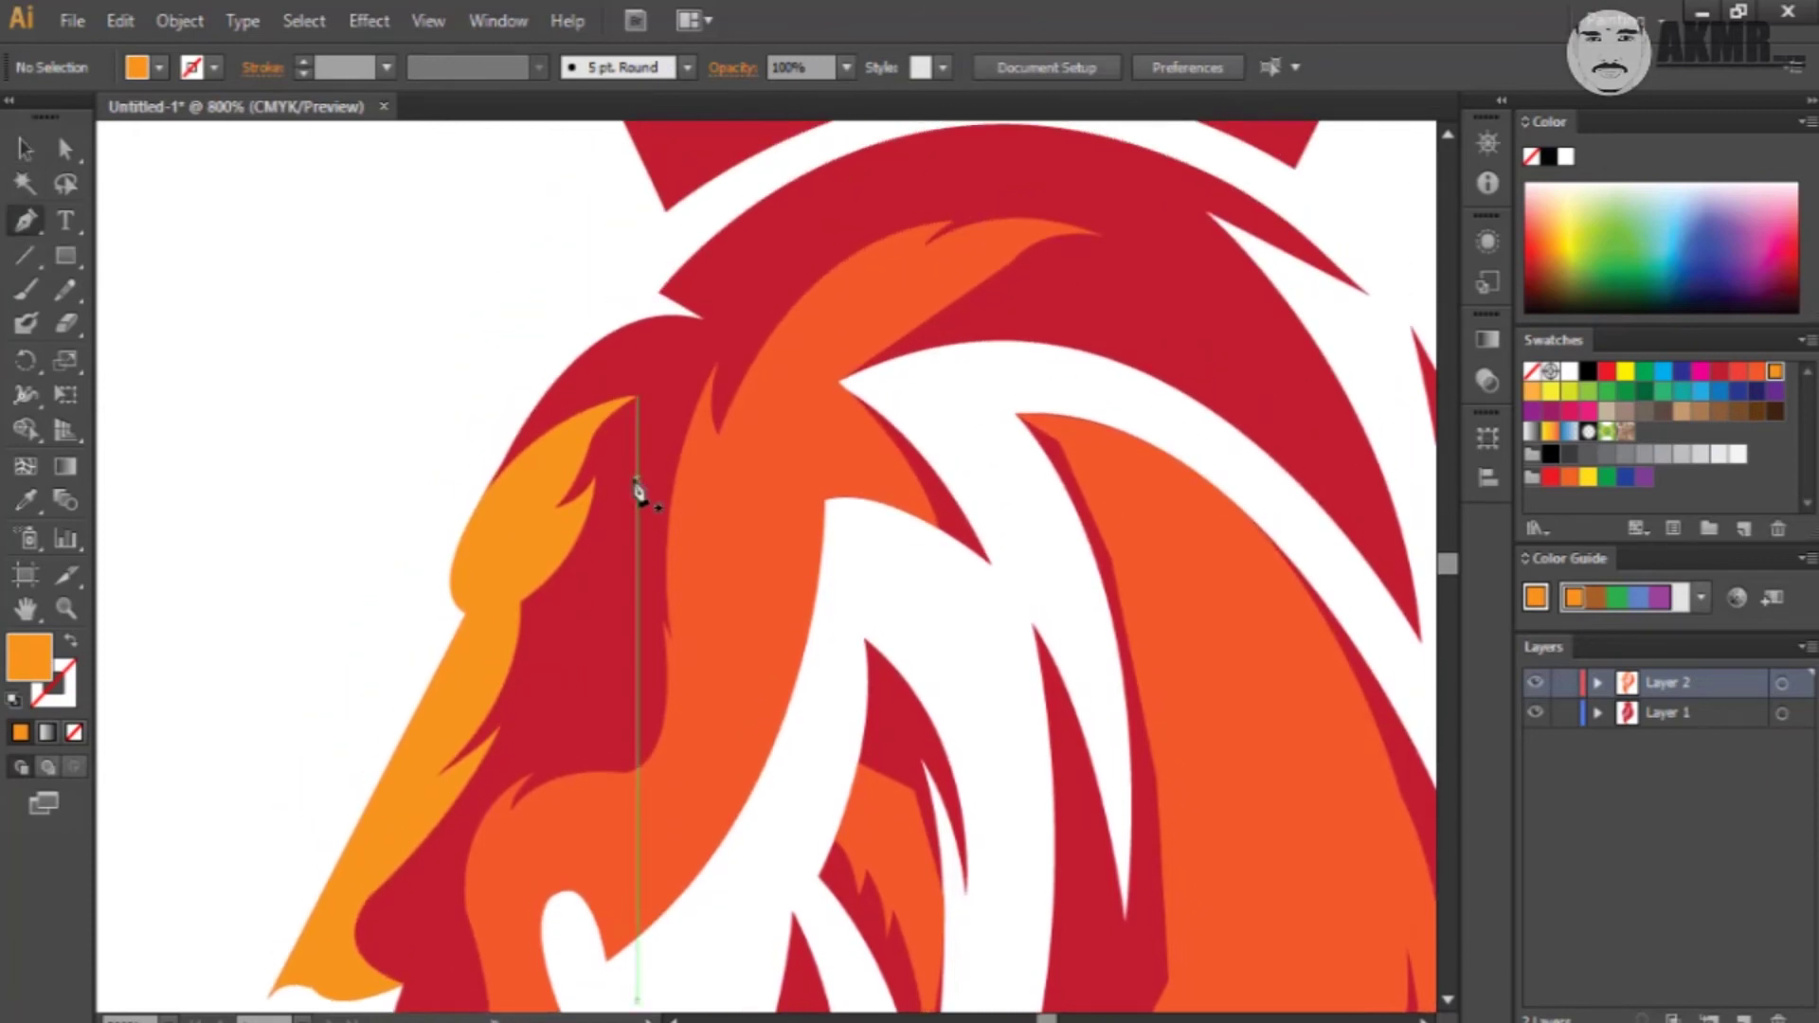
- Pen-draw crescent highlight paths along the mane's top arc beneath the crown
left_click(516, 431)
left_click_drag(705, 318, 817, 362)
left_click(518, 426)
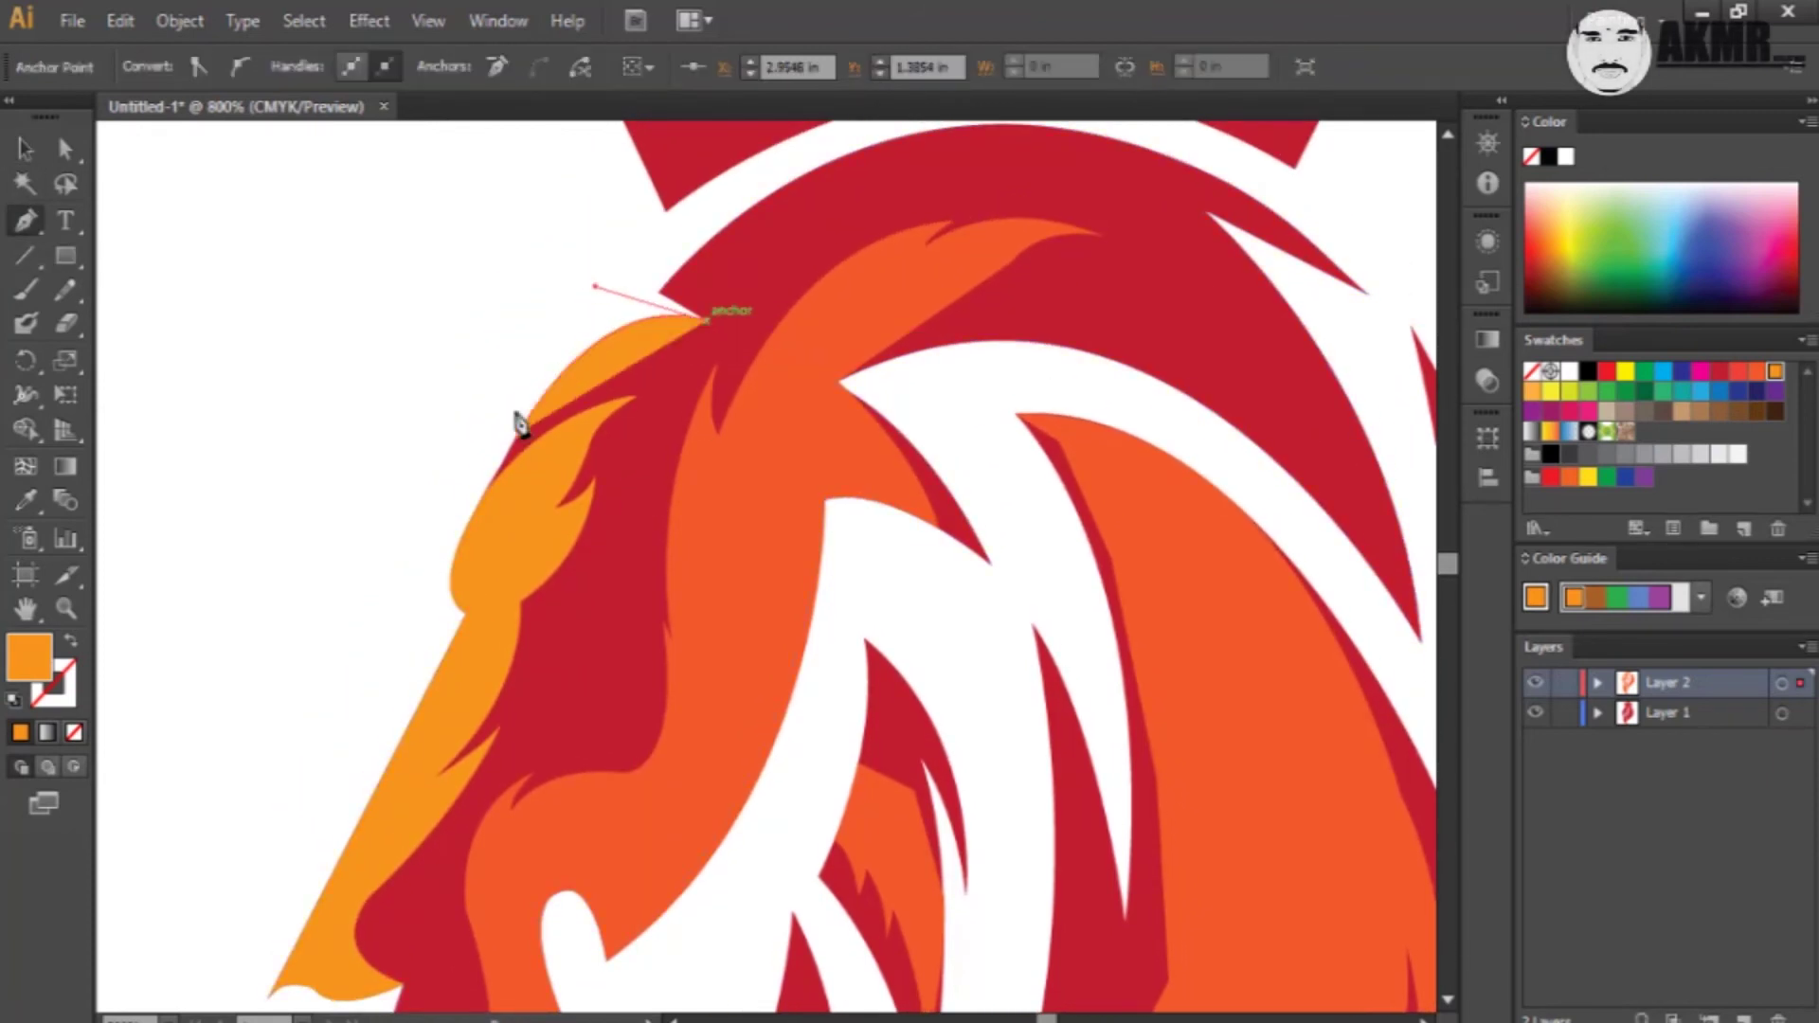
scroll(845, 357, "up", 2)
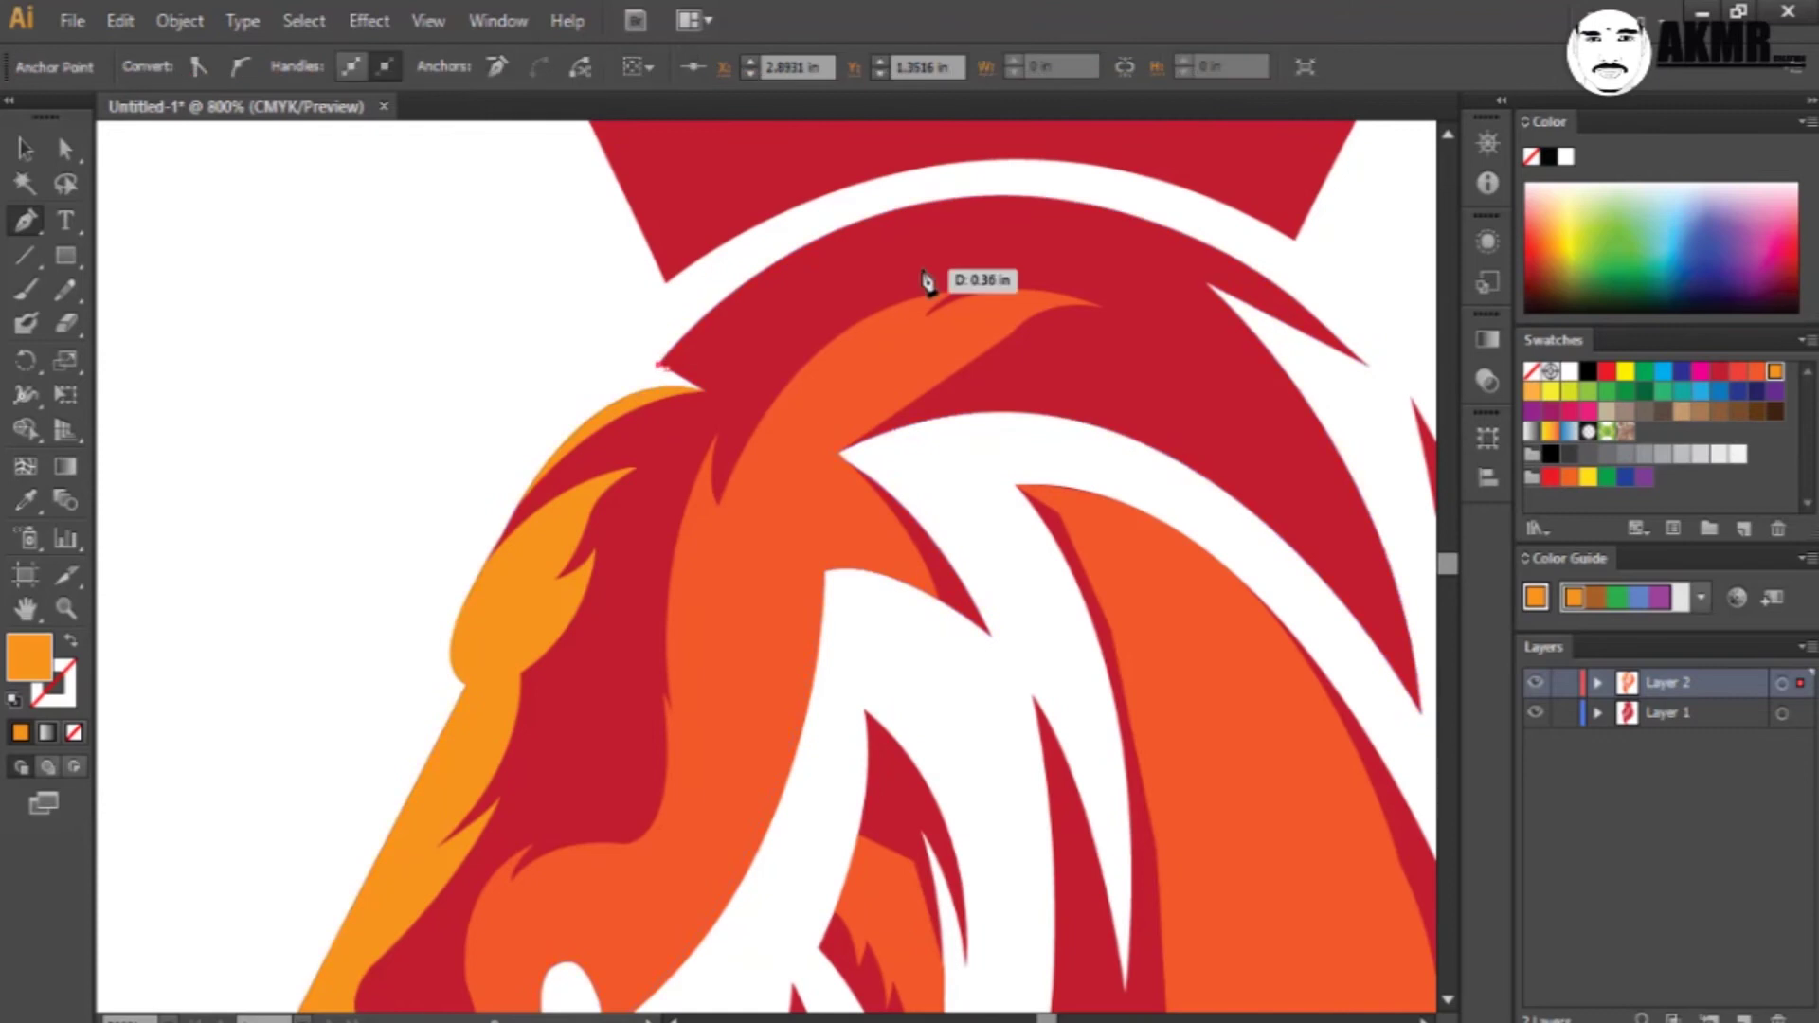
scroll(928, 278, "up", 2)
left_click(916, 268)
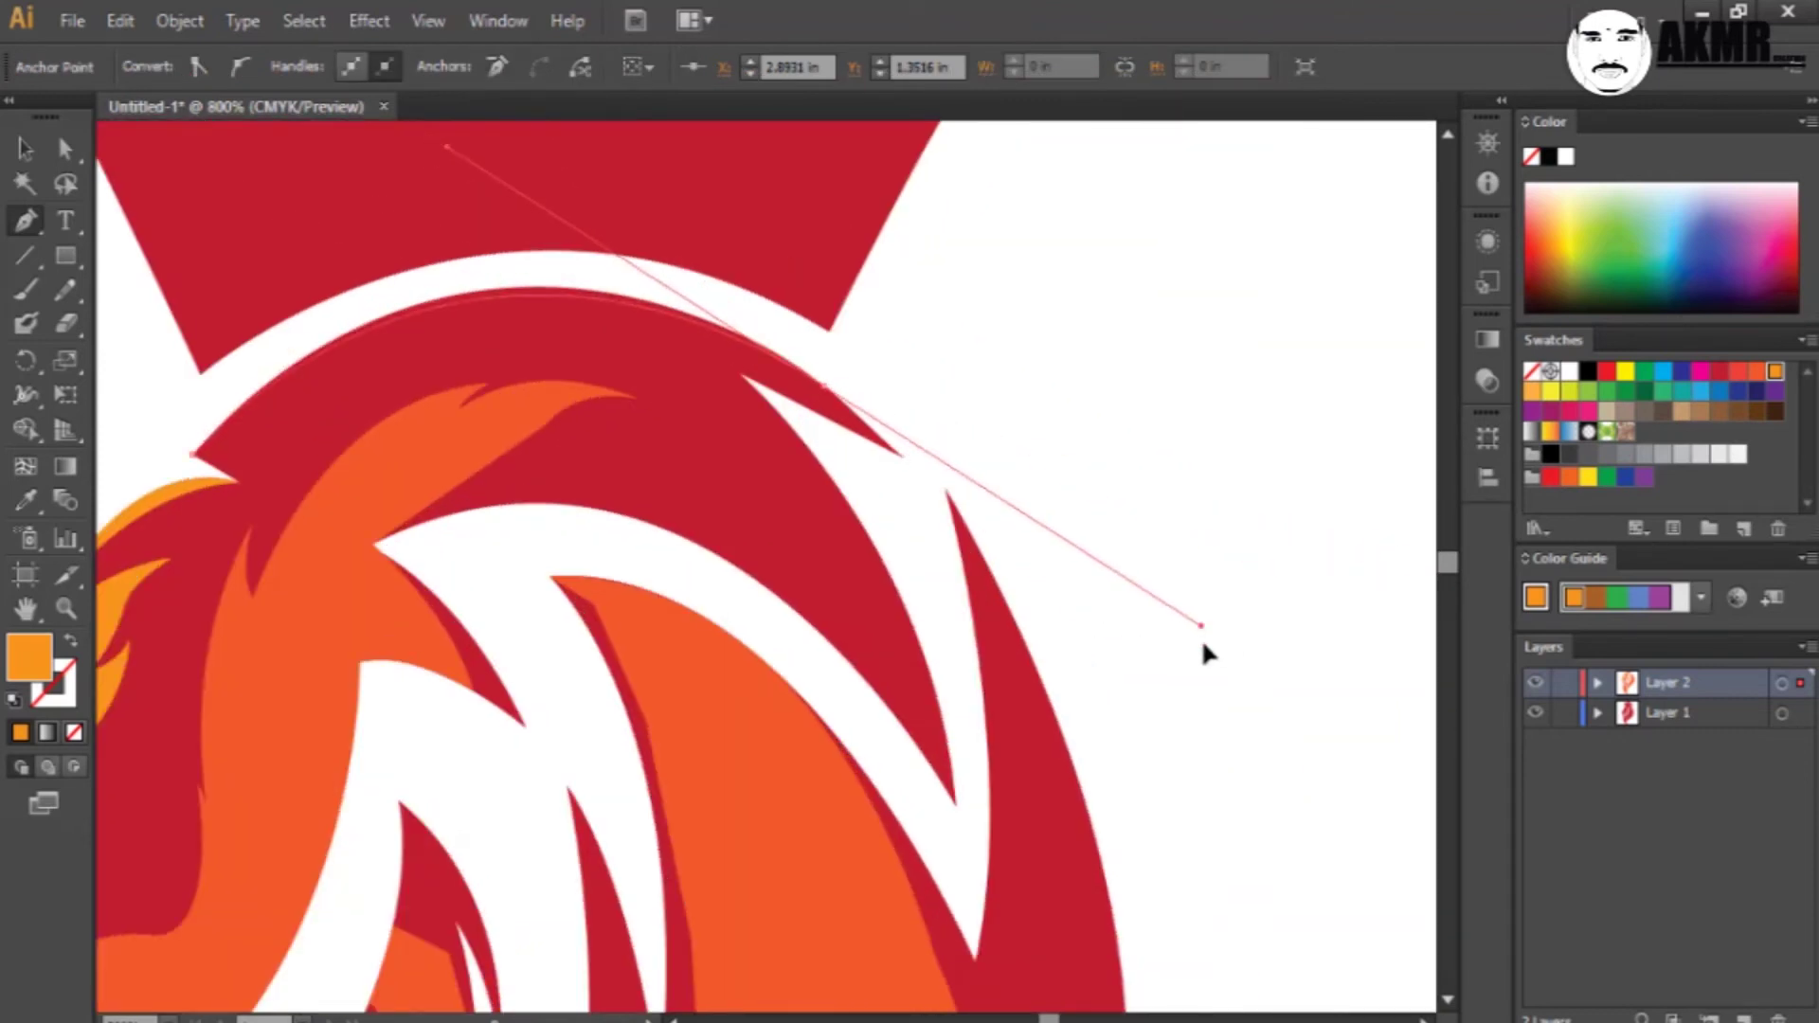
left_click_drag(1426, 521, 1203, 637)
left_click_drag(196, 457, 327, 760)
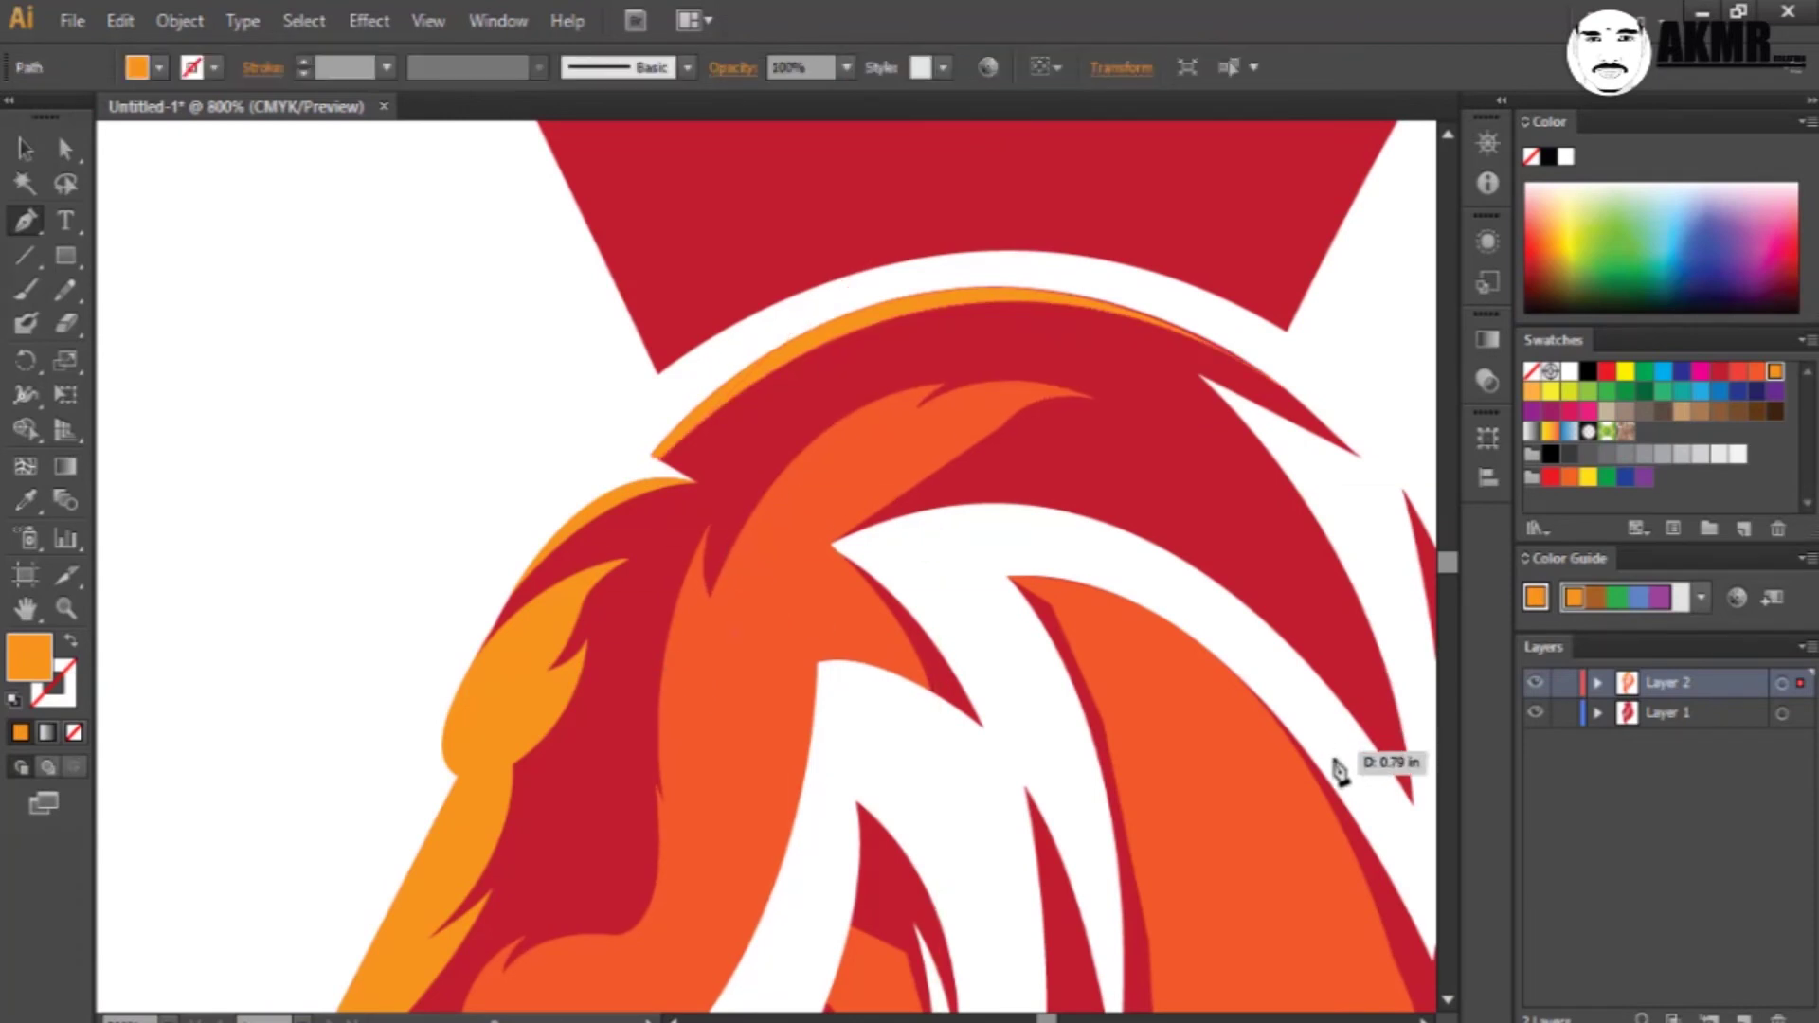
left_click(645, 626)
left_click_drag(1319, 817, 1346, 971)
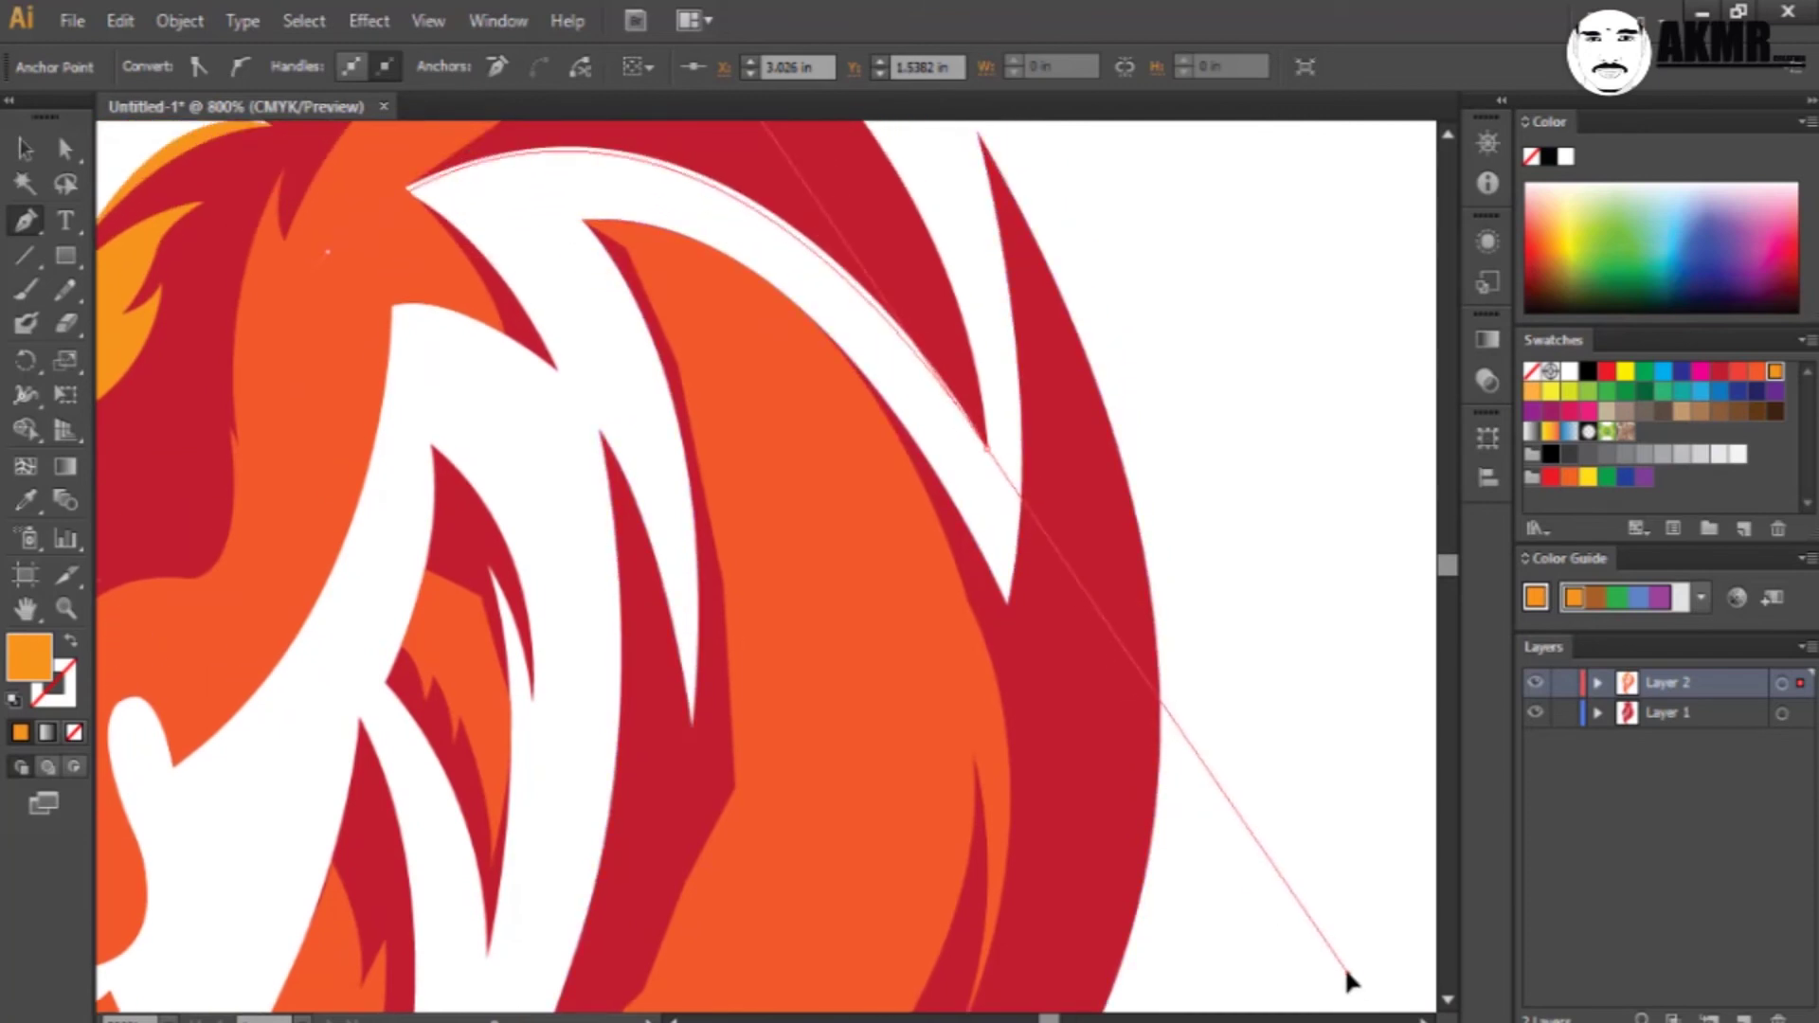
left_click(995, 459)
- Trace a highlight following the orange arc into the inner mane and fill it solid orange
key("shift+x")
scroll(516, 389, "up", 2)
scroll(516, 389, "up", 2)
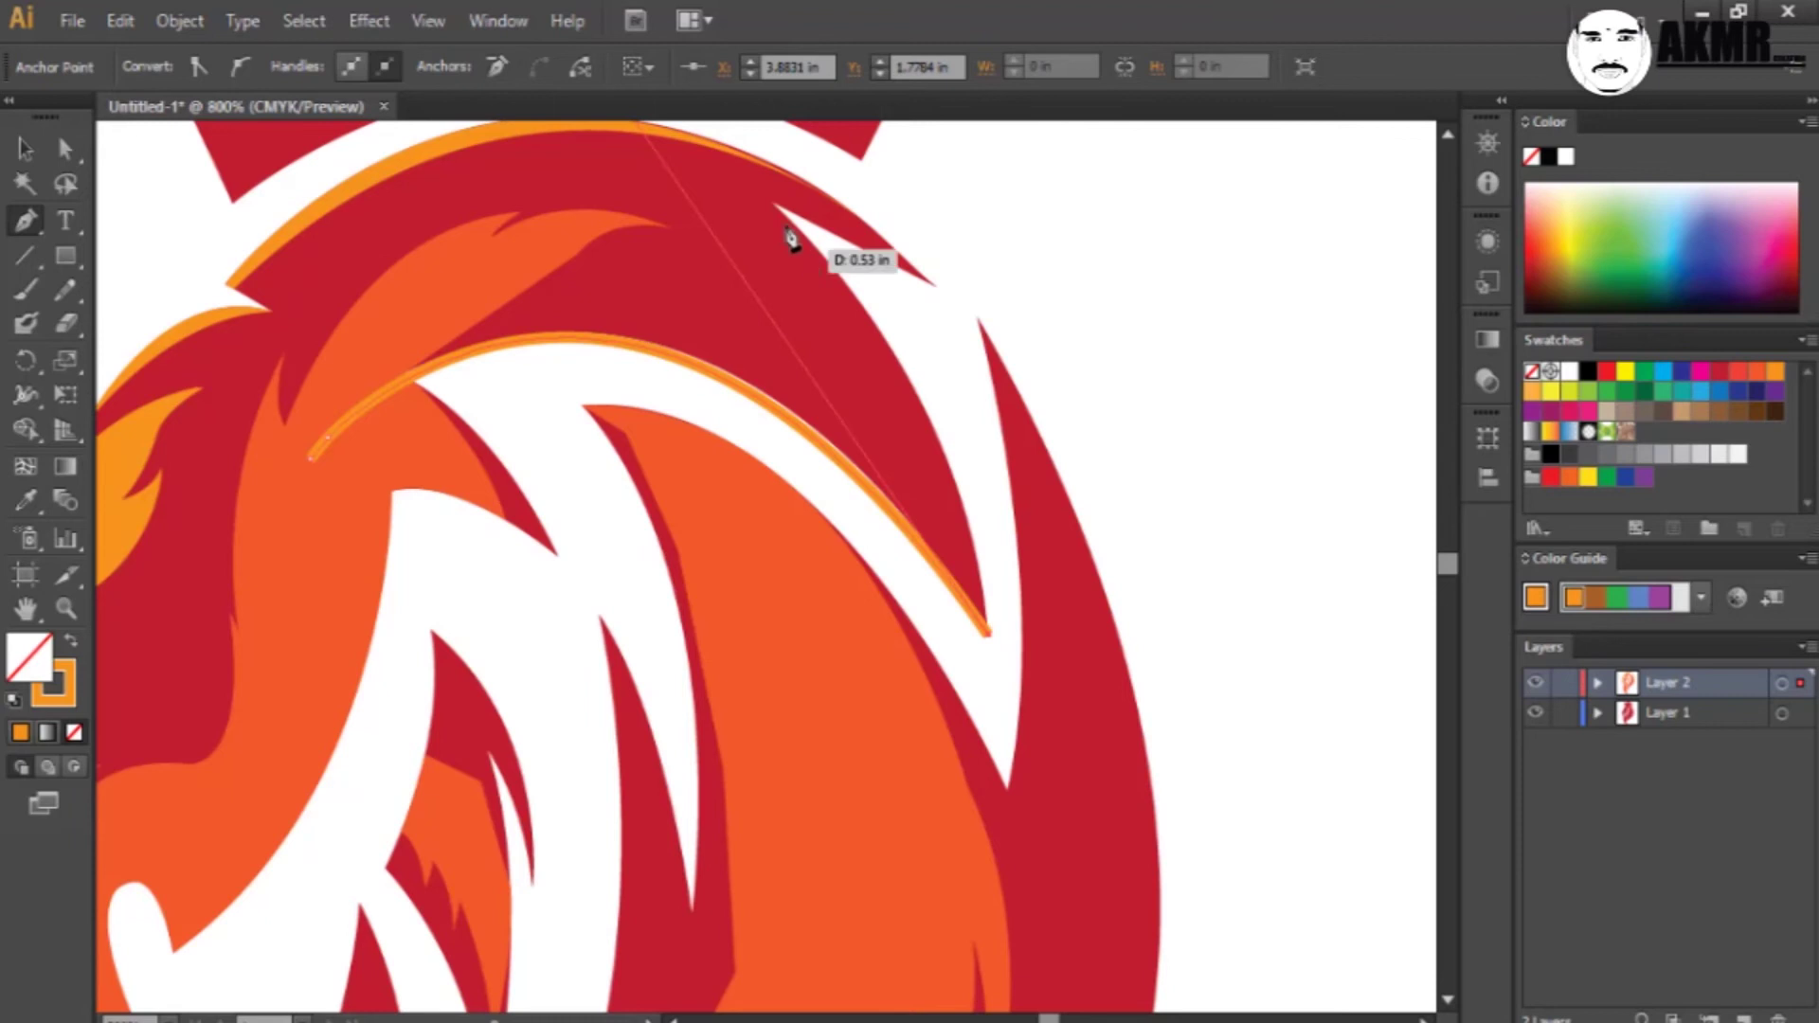
scroll(491, 562, "up", 5)
scroll(500, 407, "down", 2)
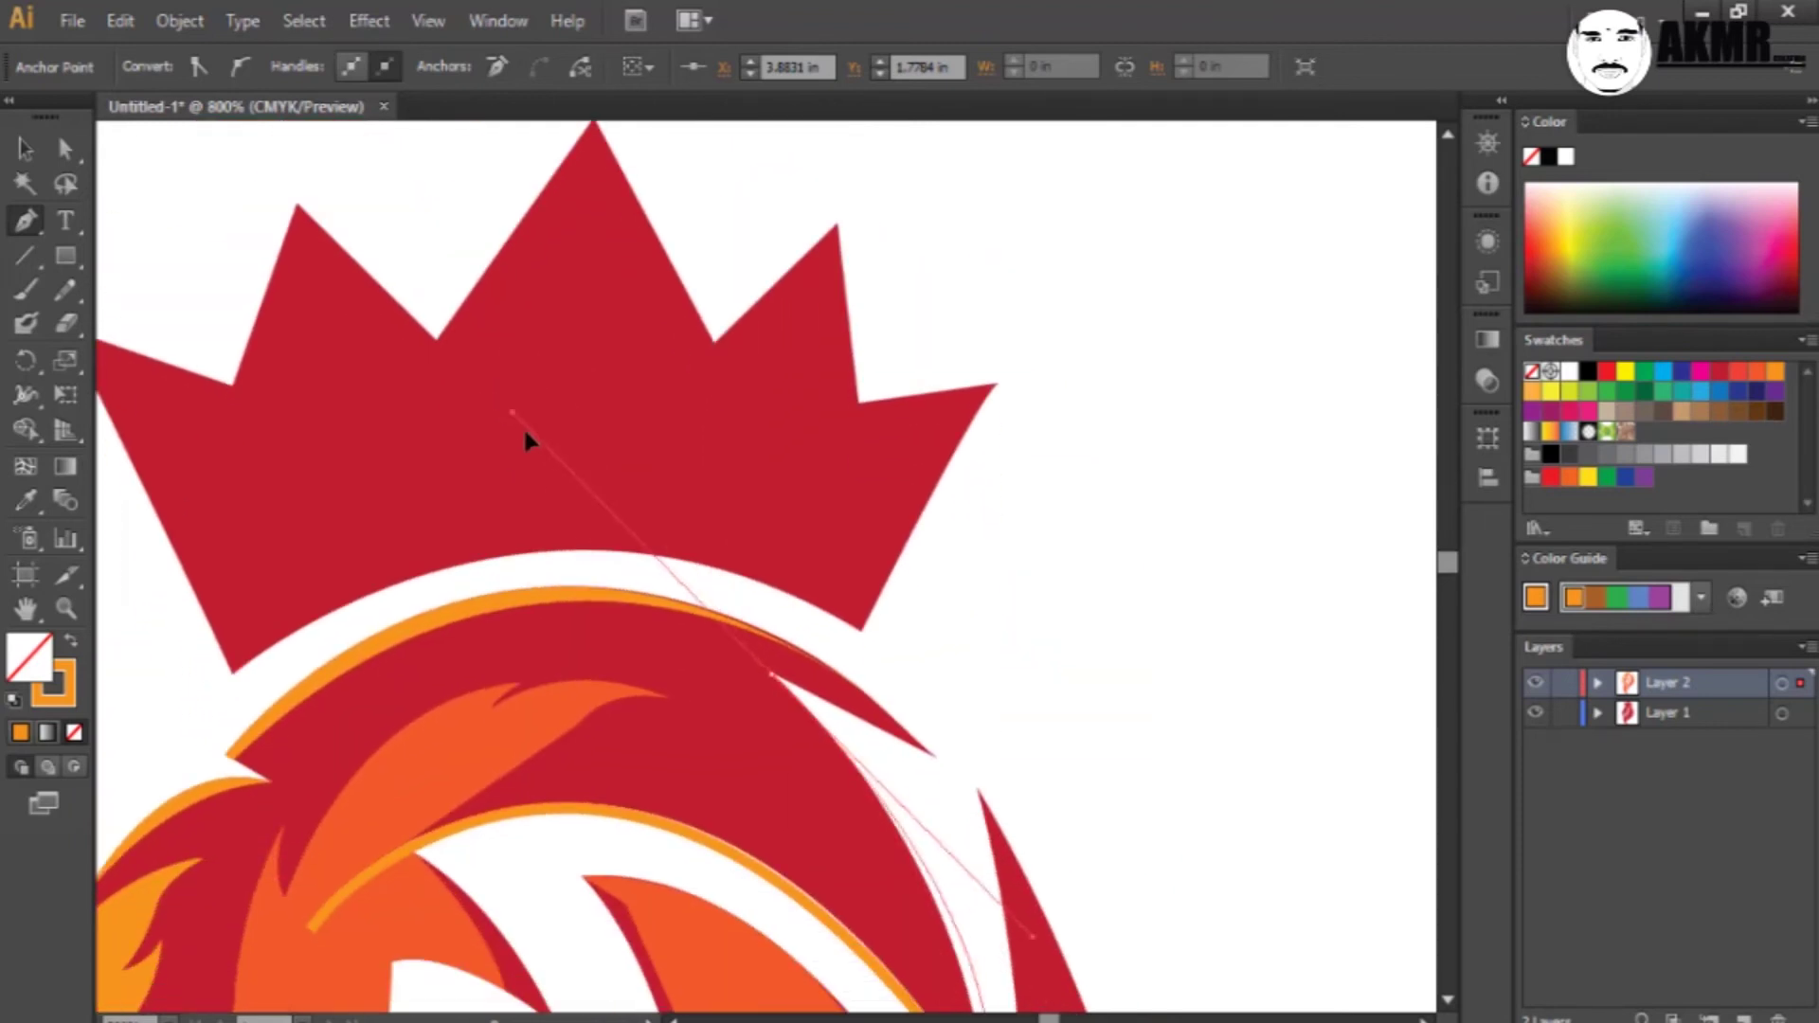
left_click_drag(618, 541, 564, 497)
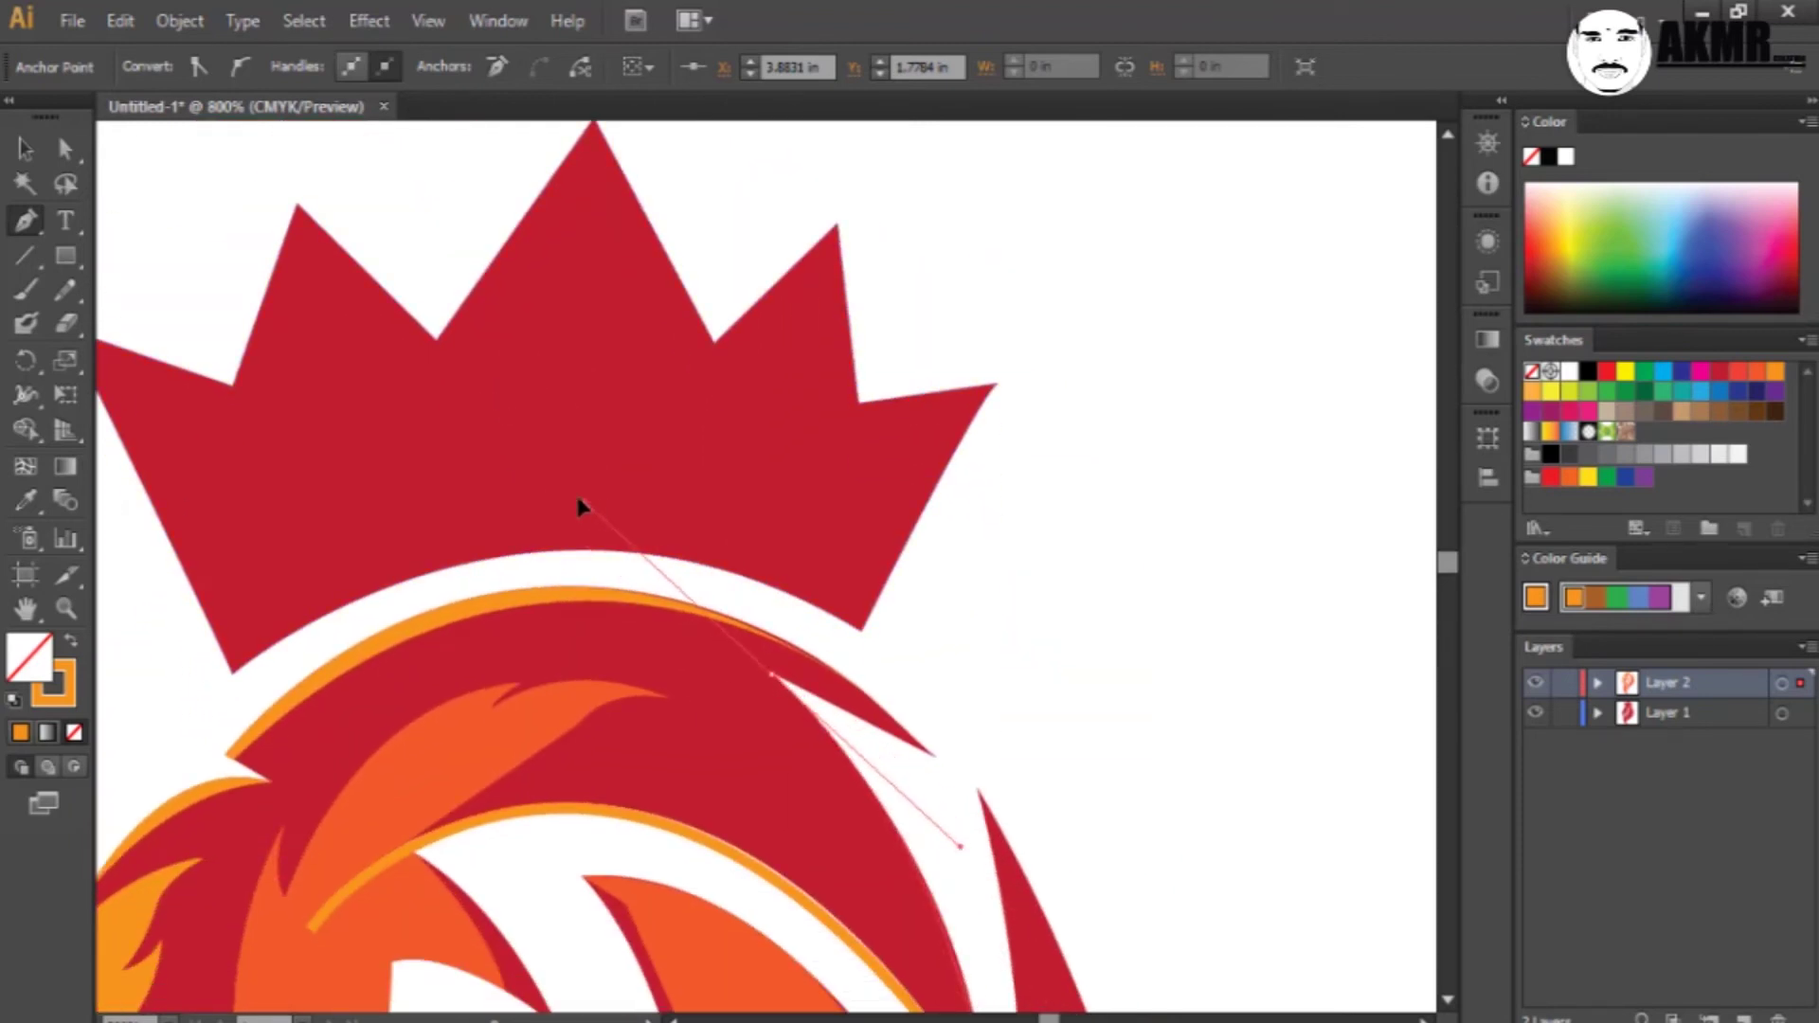
left_click(772, 679)
left_click_drag(865, 722, 717, 663)
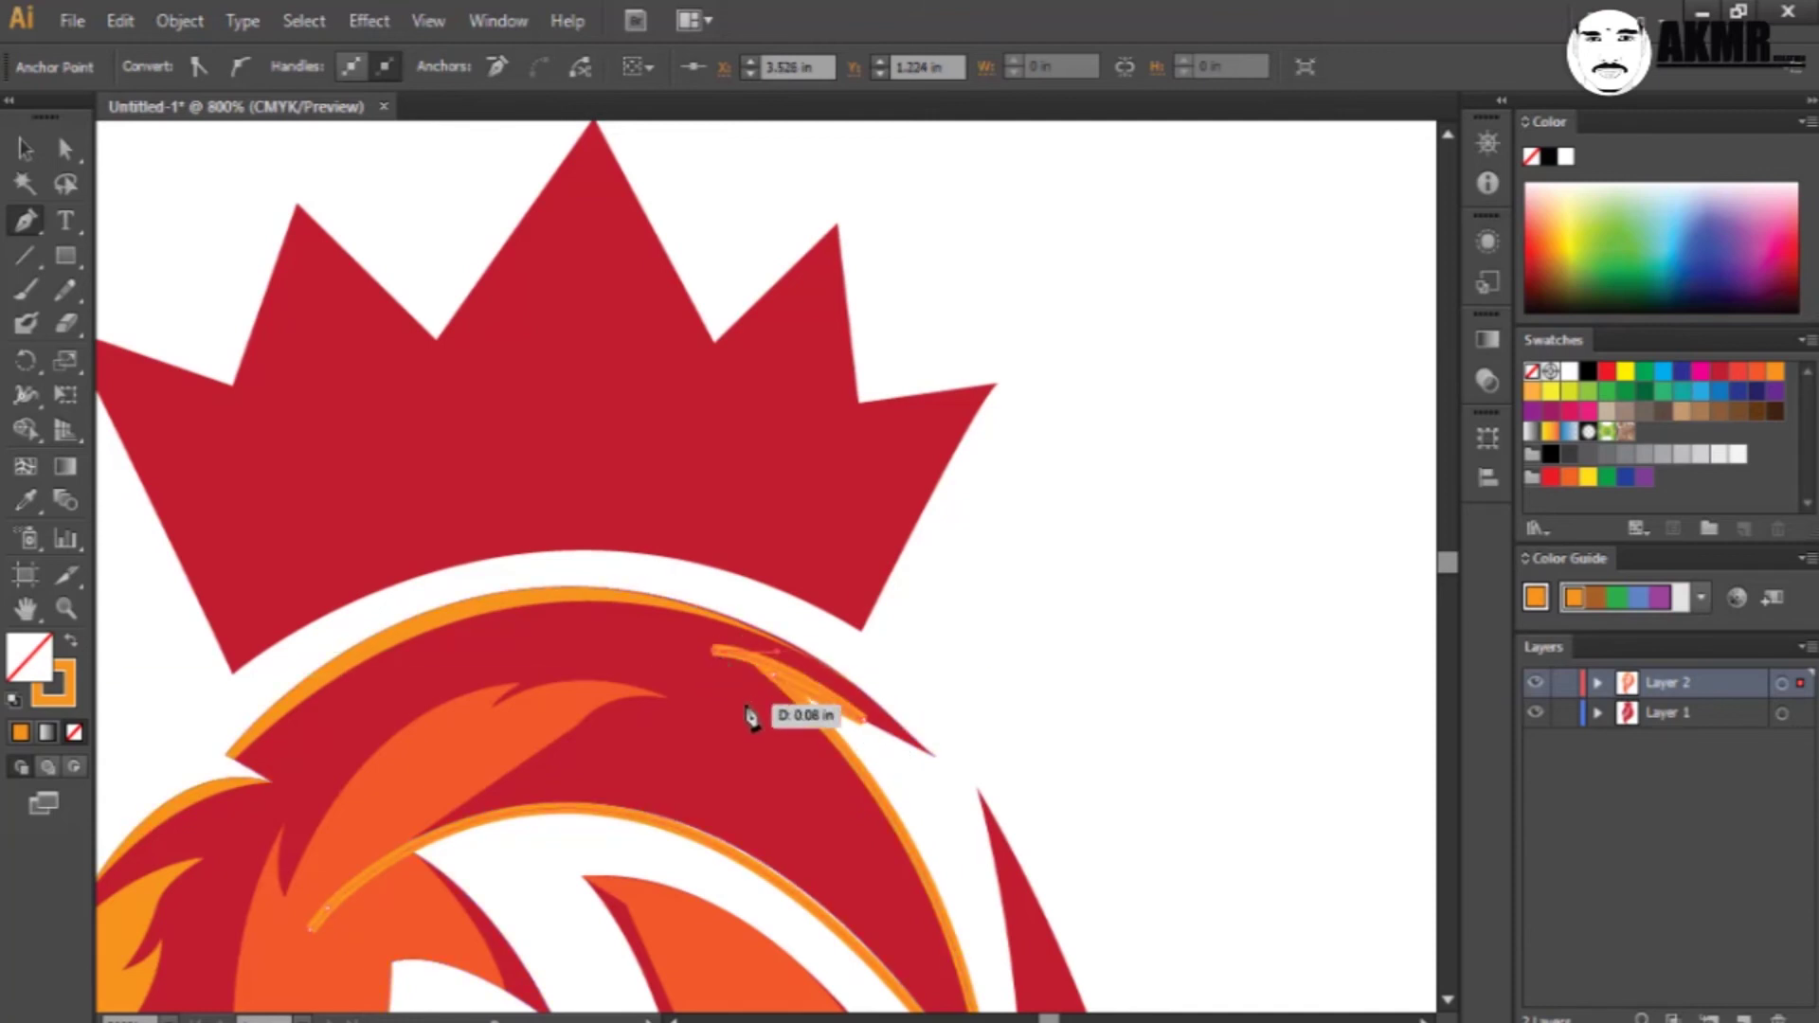
scroll(732, 710, "down", 1)
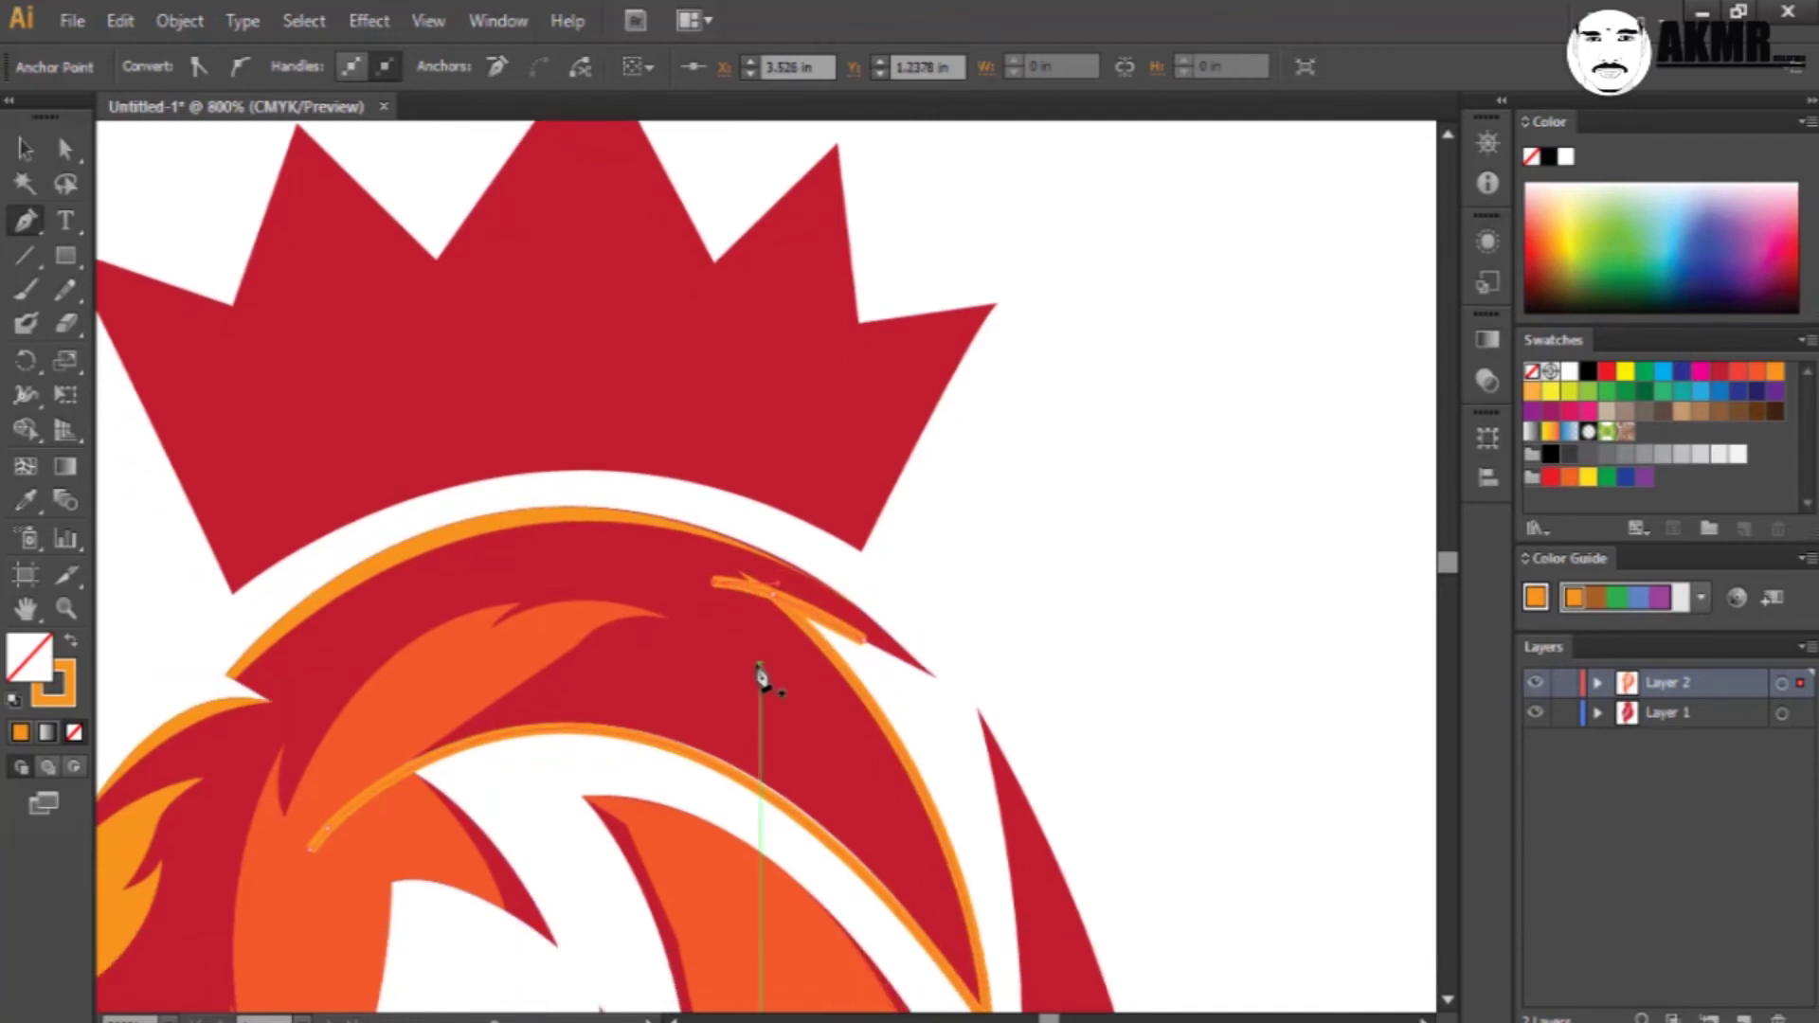
left_click_drag(582, 645, 585, 652)
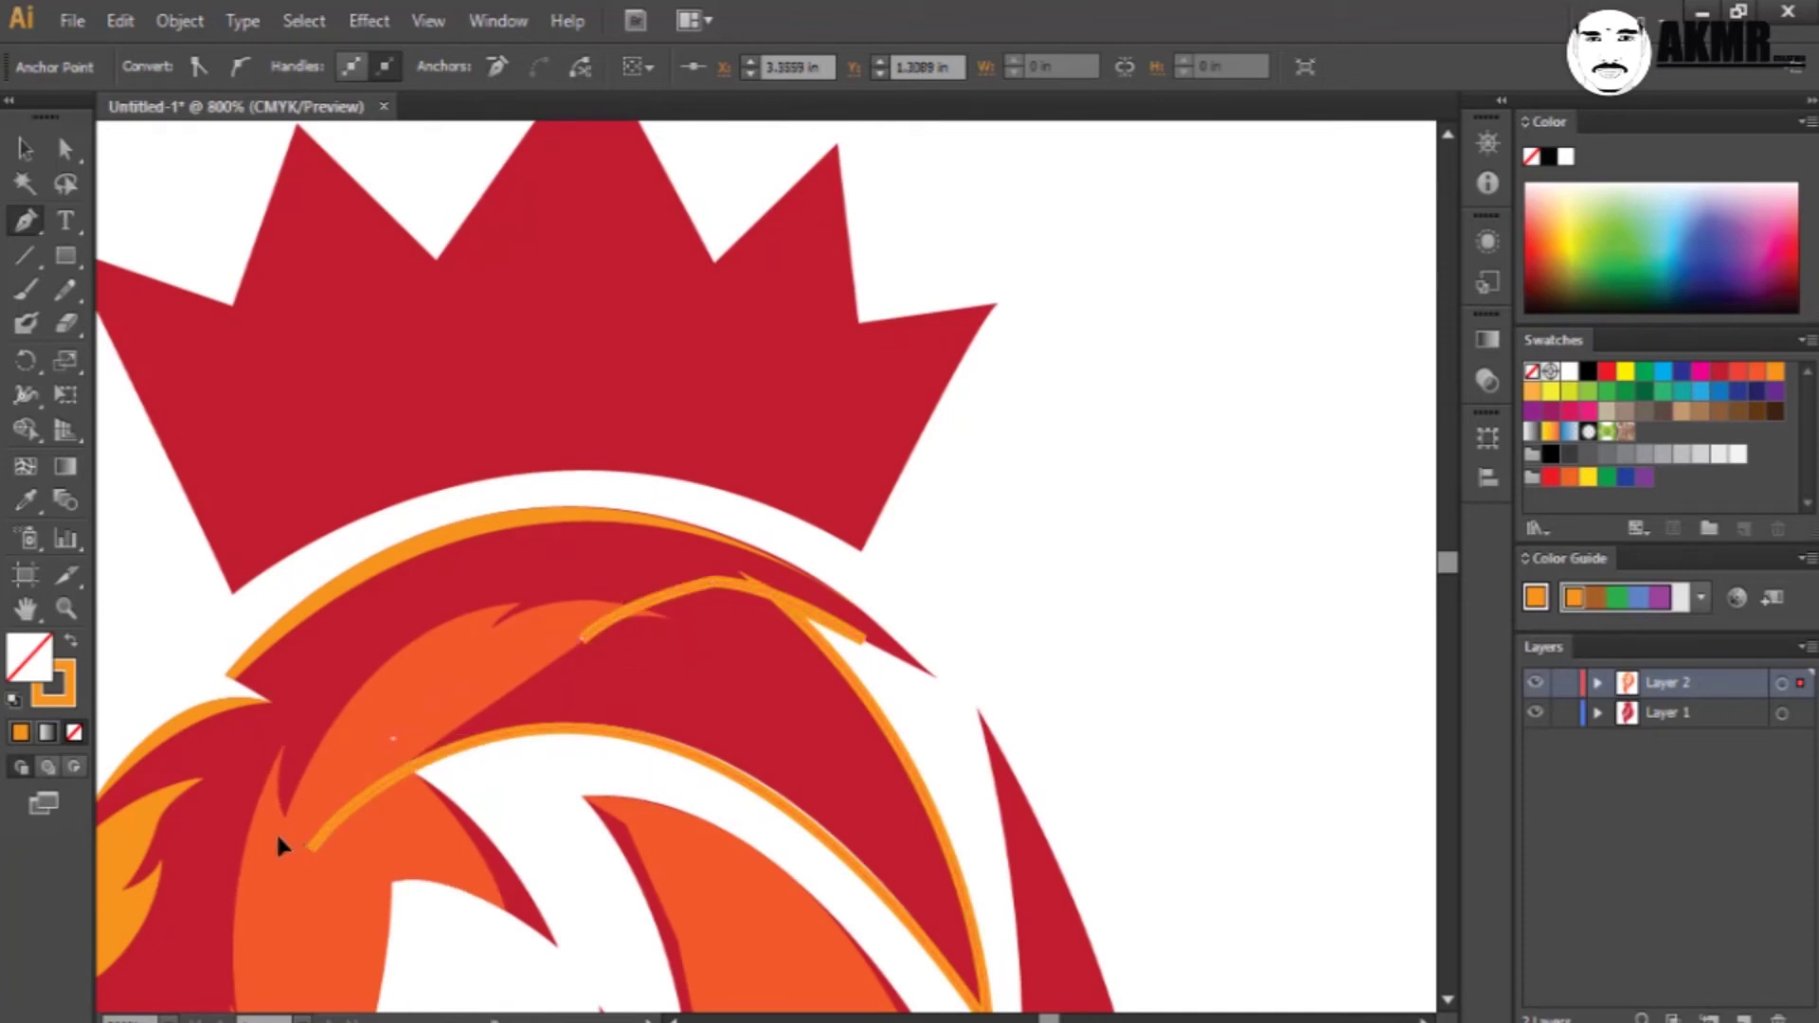
left_click_drag(385, 740, 389, 745)
left_click(412, 700)
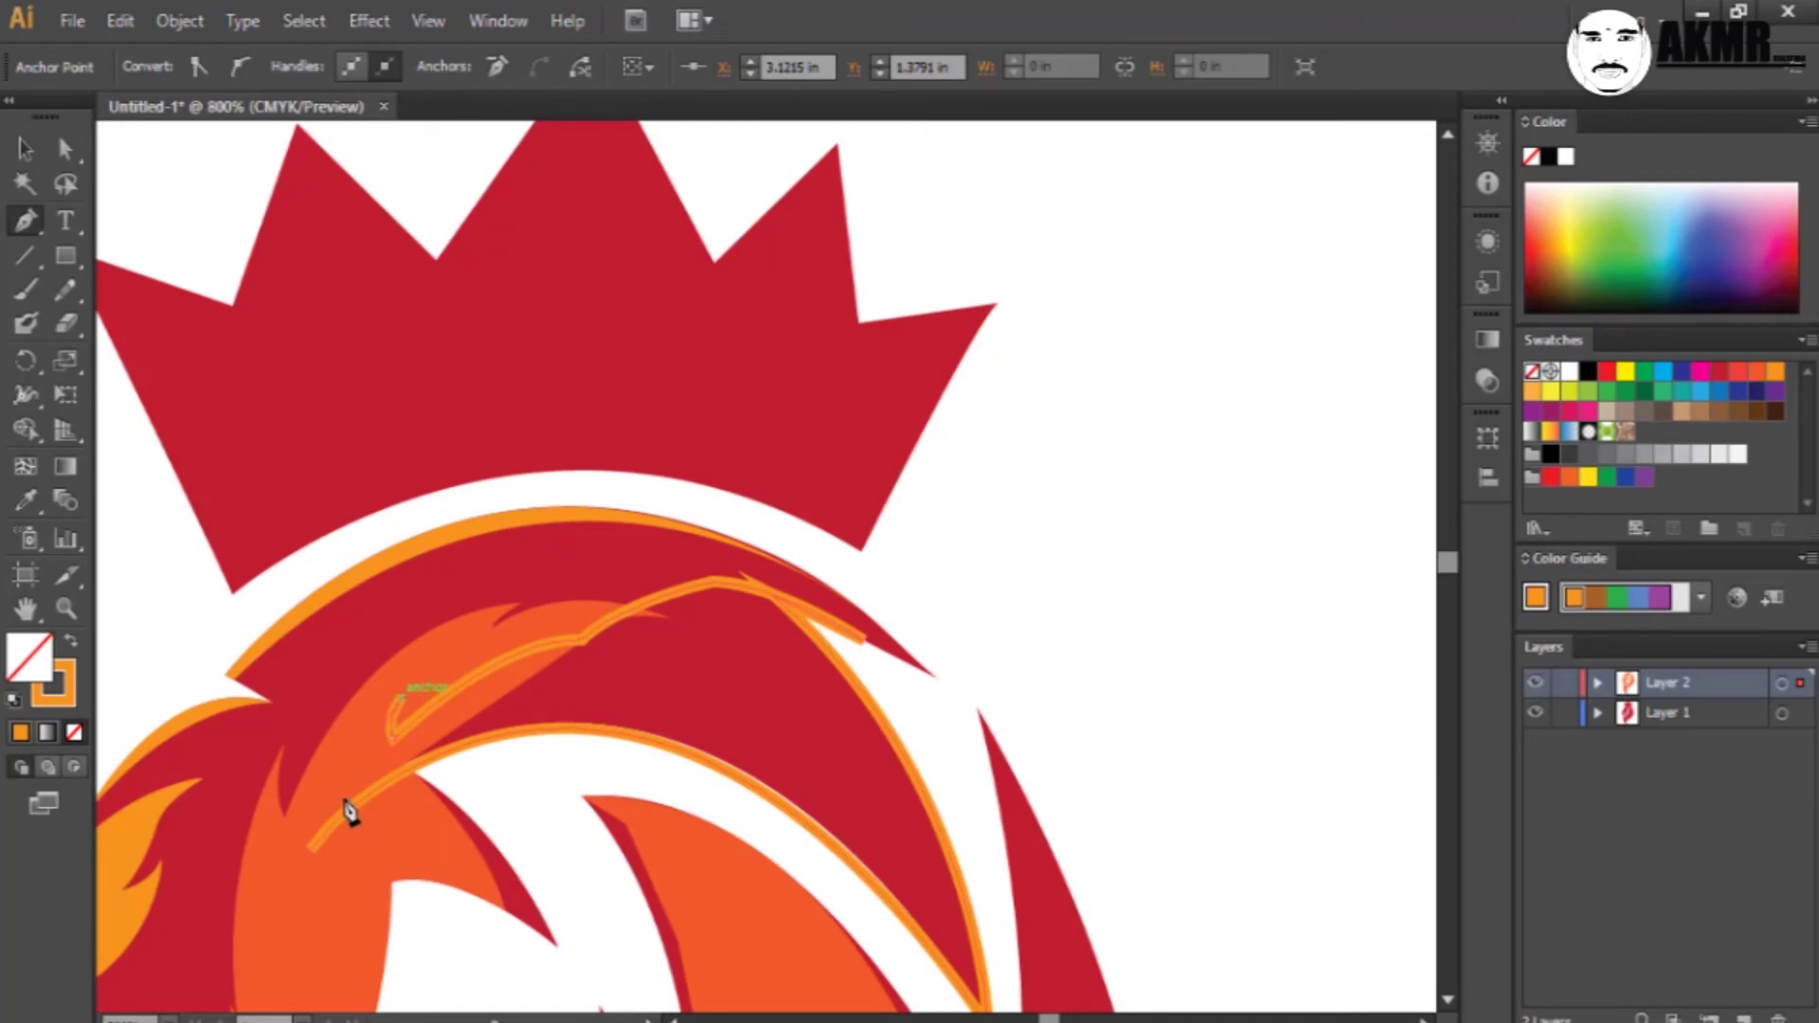
left_click(71, 644)
key("v")
left_click(1213, 514)
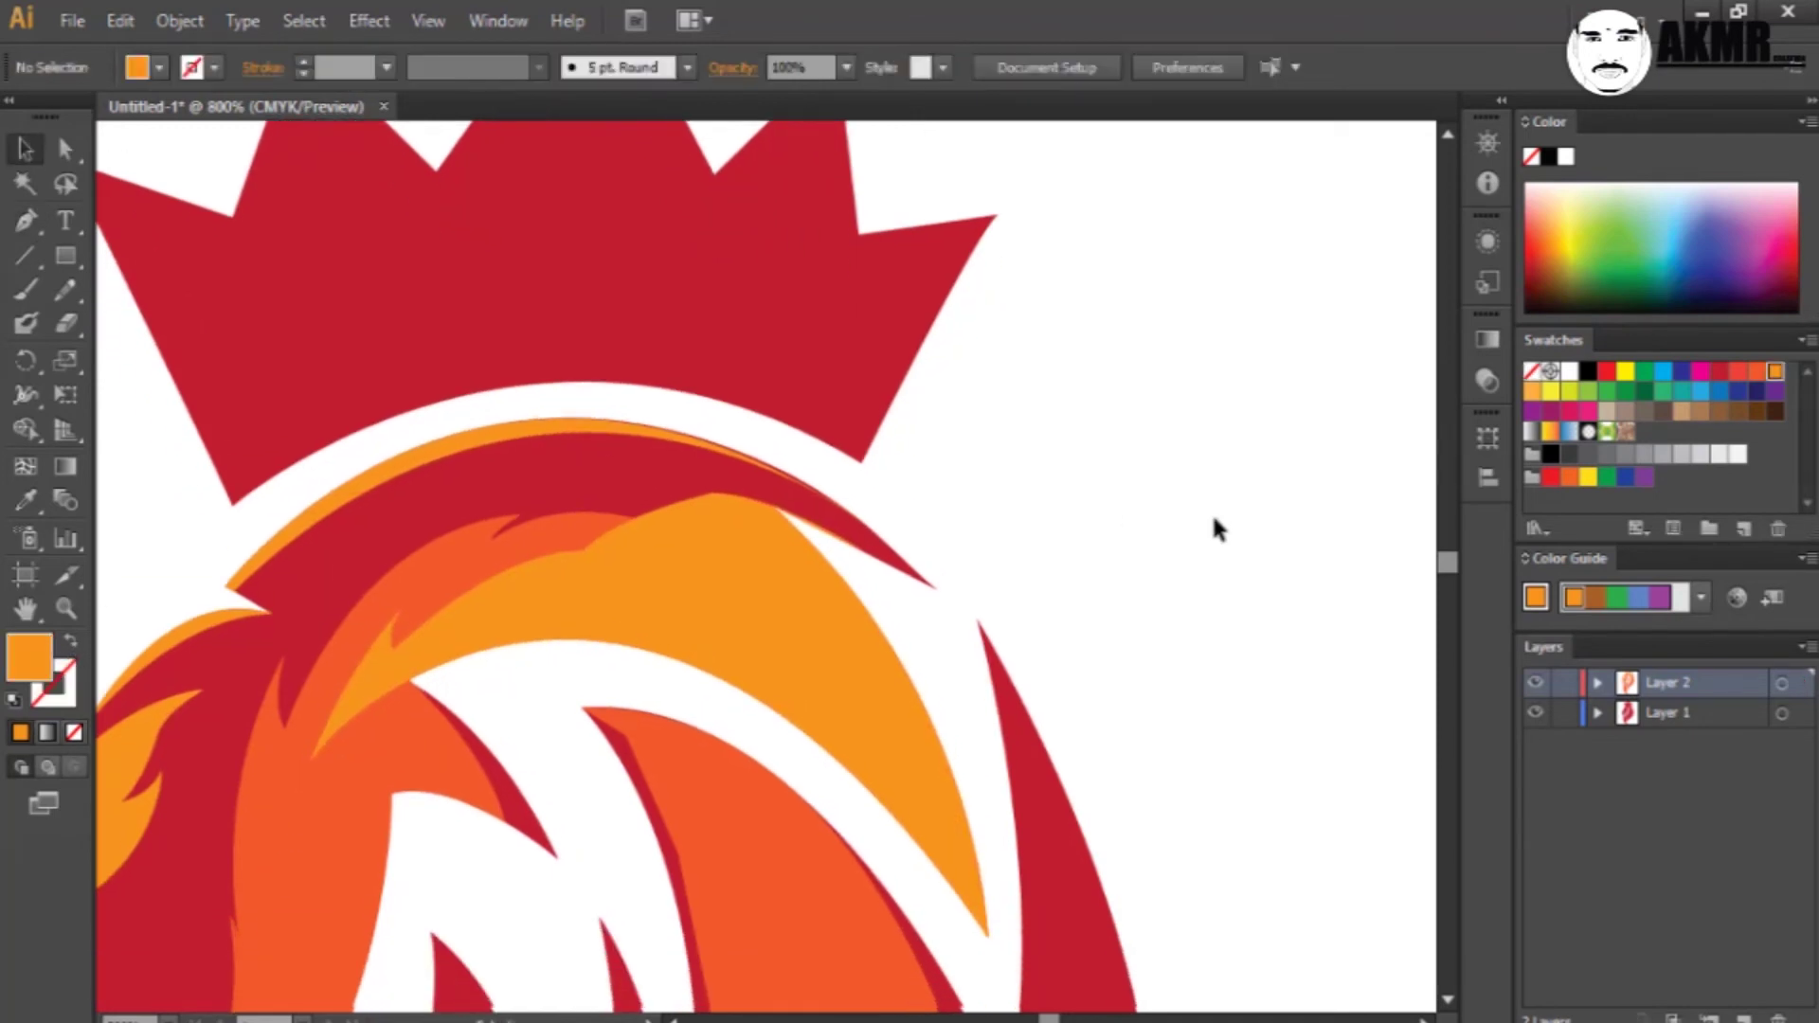
- Pen-draw a flame-tip shape over the orange highlight's top edge, sampling the mane red
scroll(1213, 513, "down", 2)
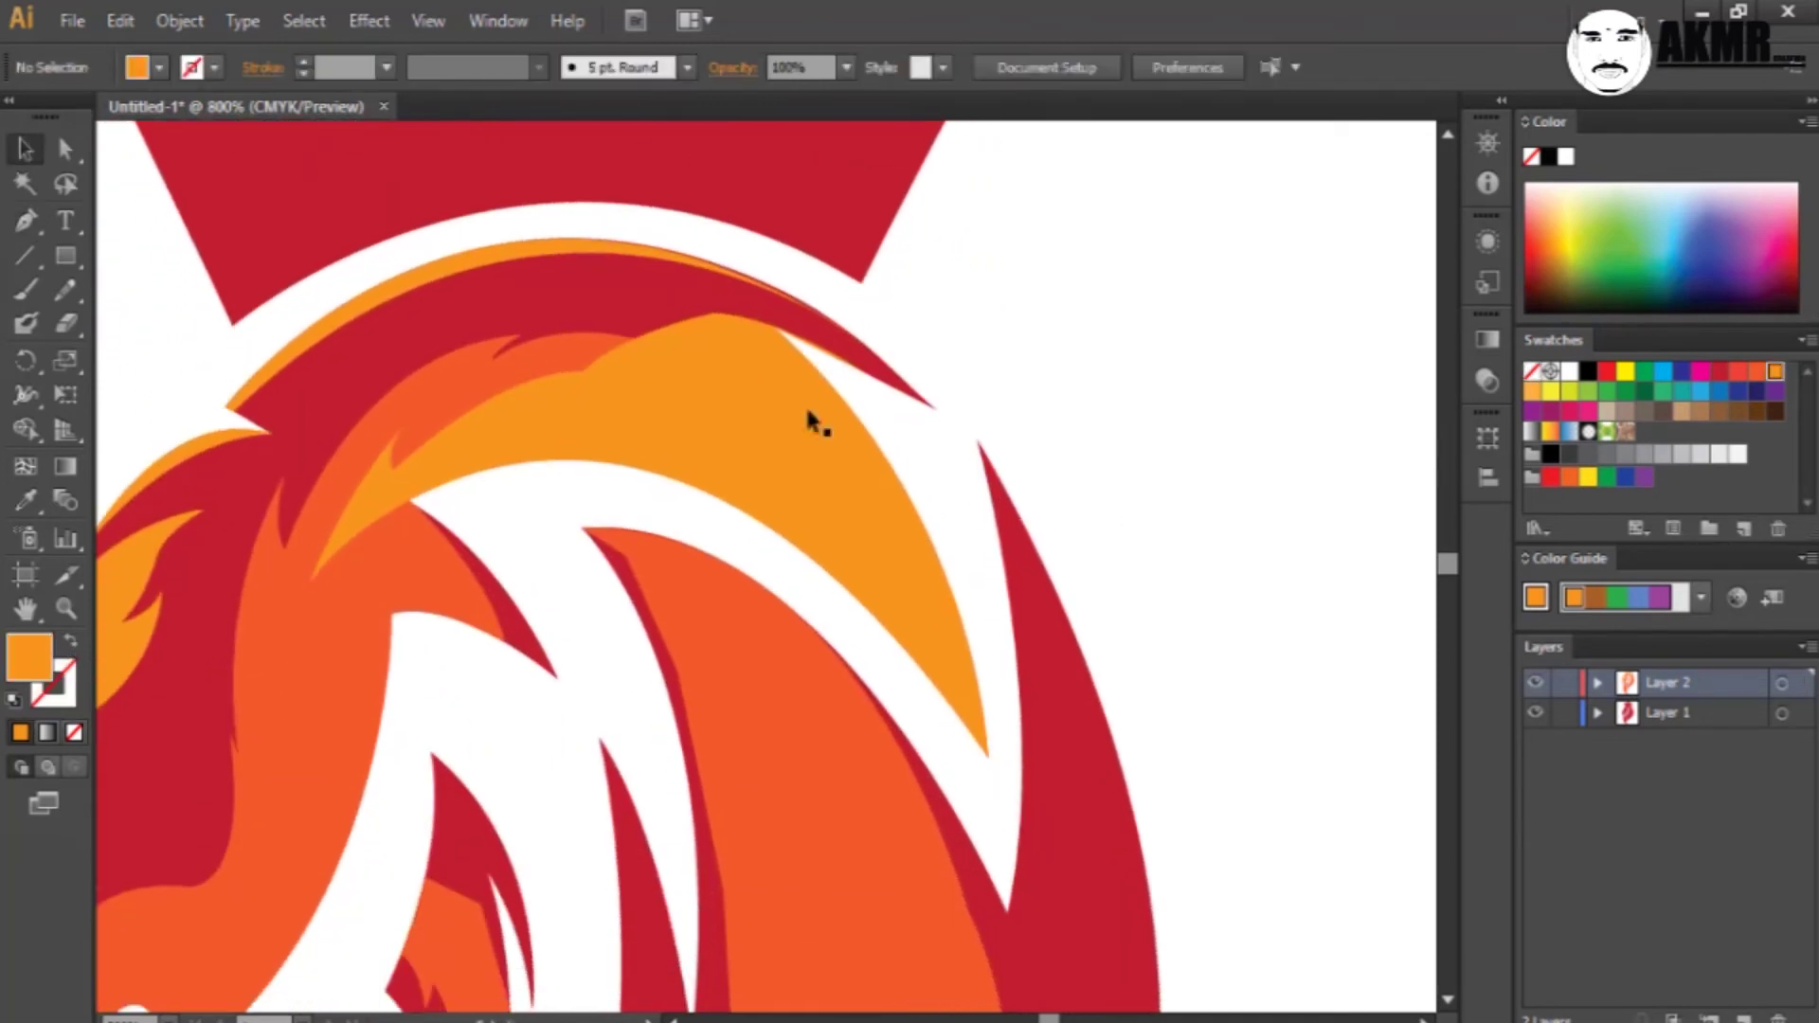
left_click(576, 371)
left_click(696, 376)
left_click(701, 381)
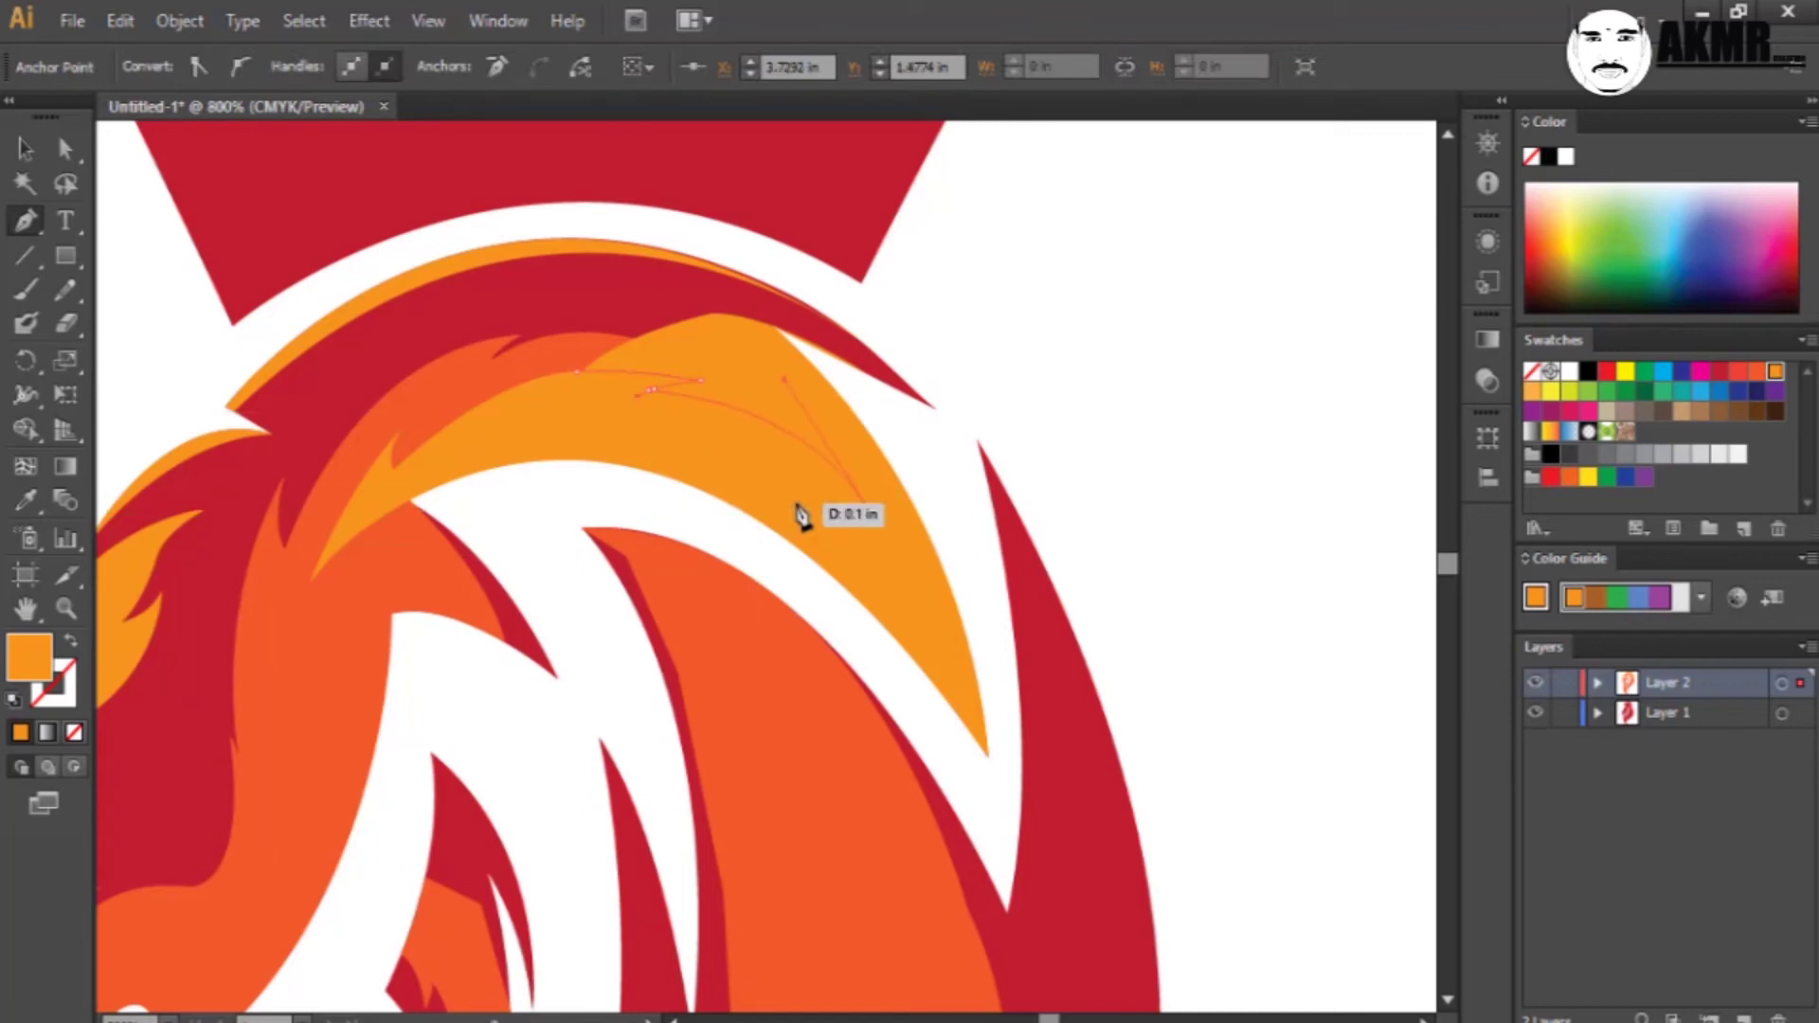
left_click(801, 466)
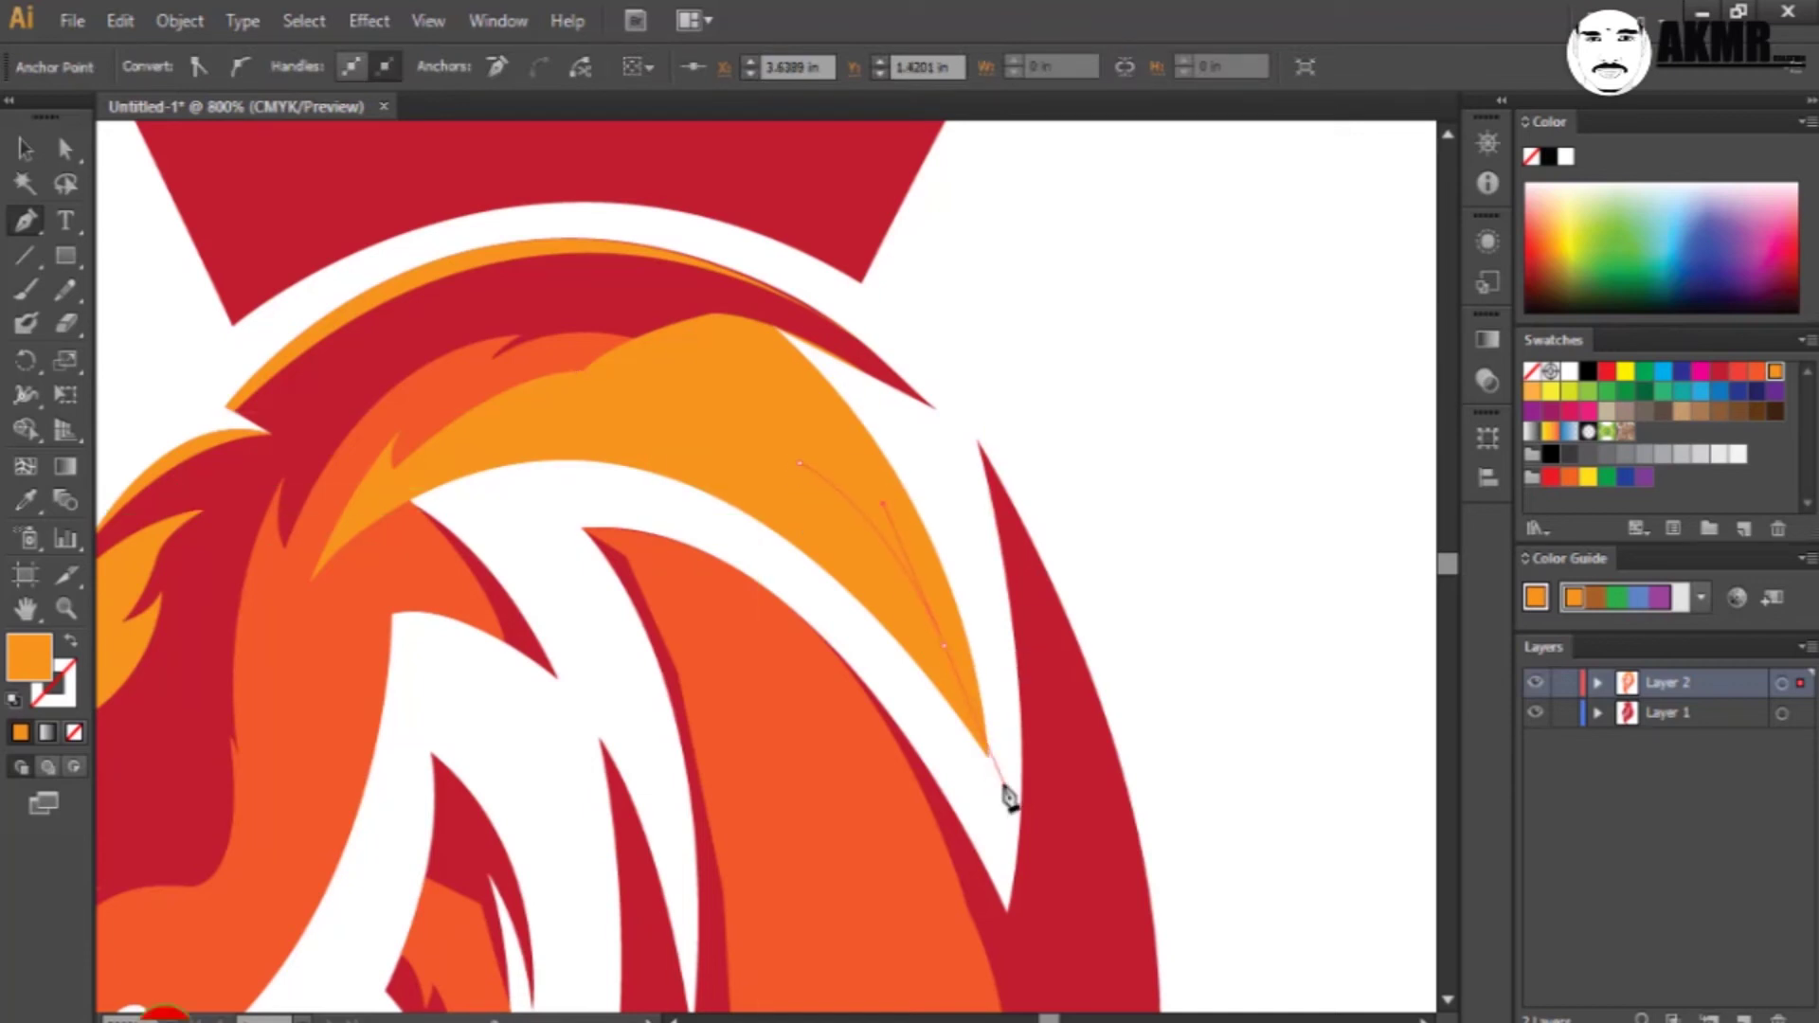
left_click_drag(652, 388, 640, 367)
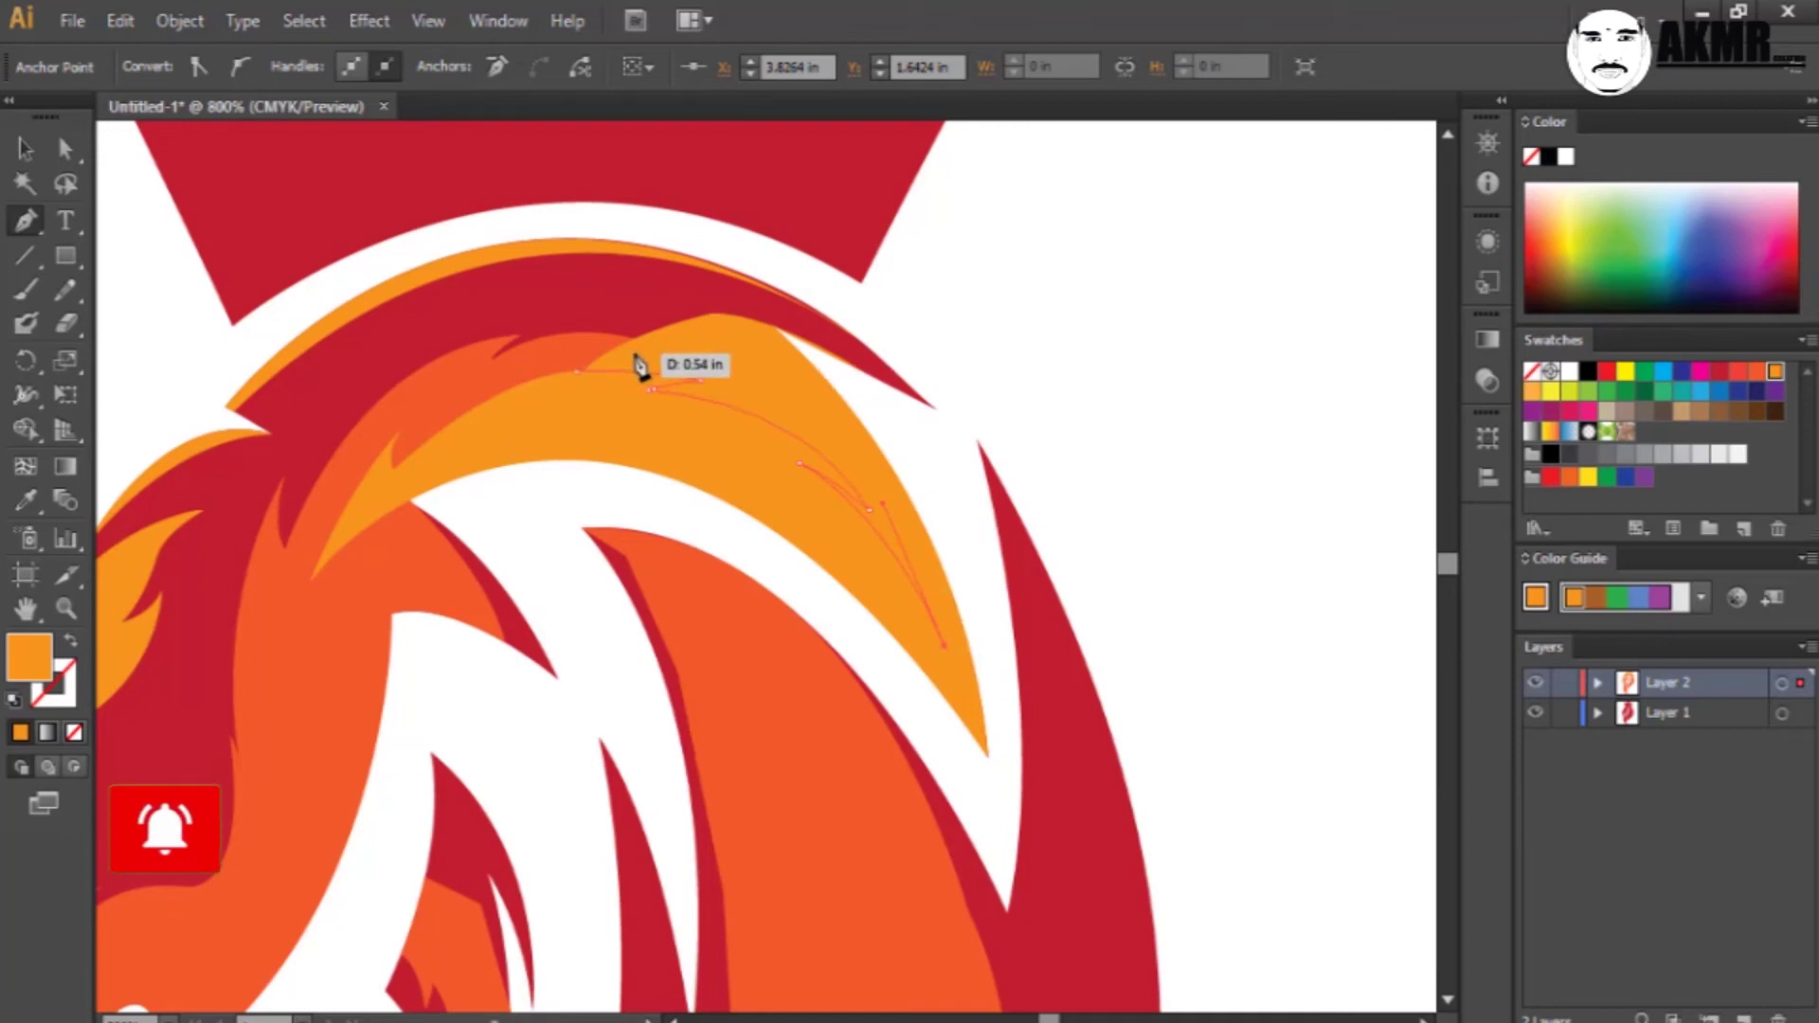
left_click_drag(615, 349, 385, 344)
left_click_drag(863, 360, 1012, 431)
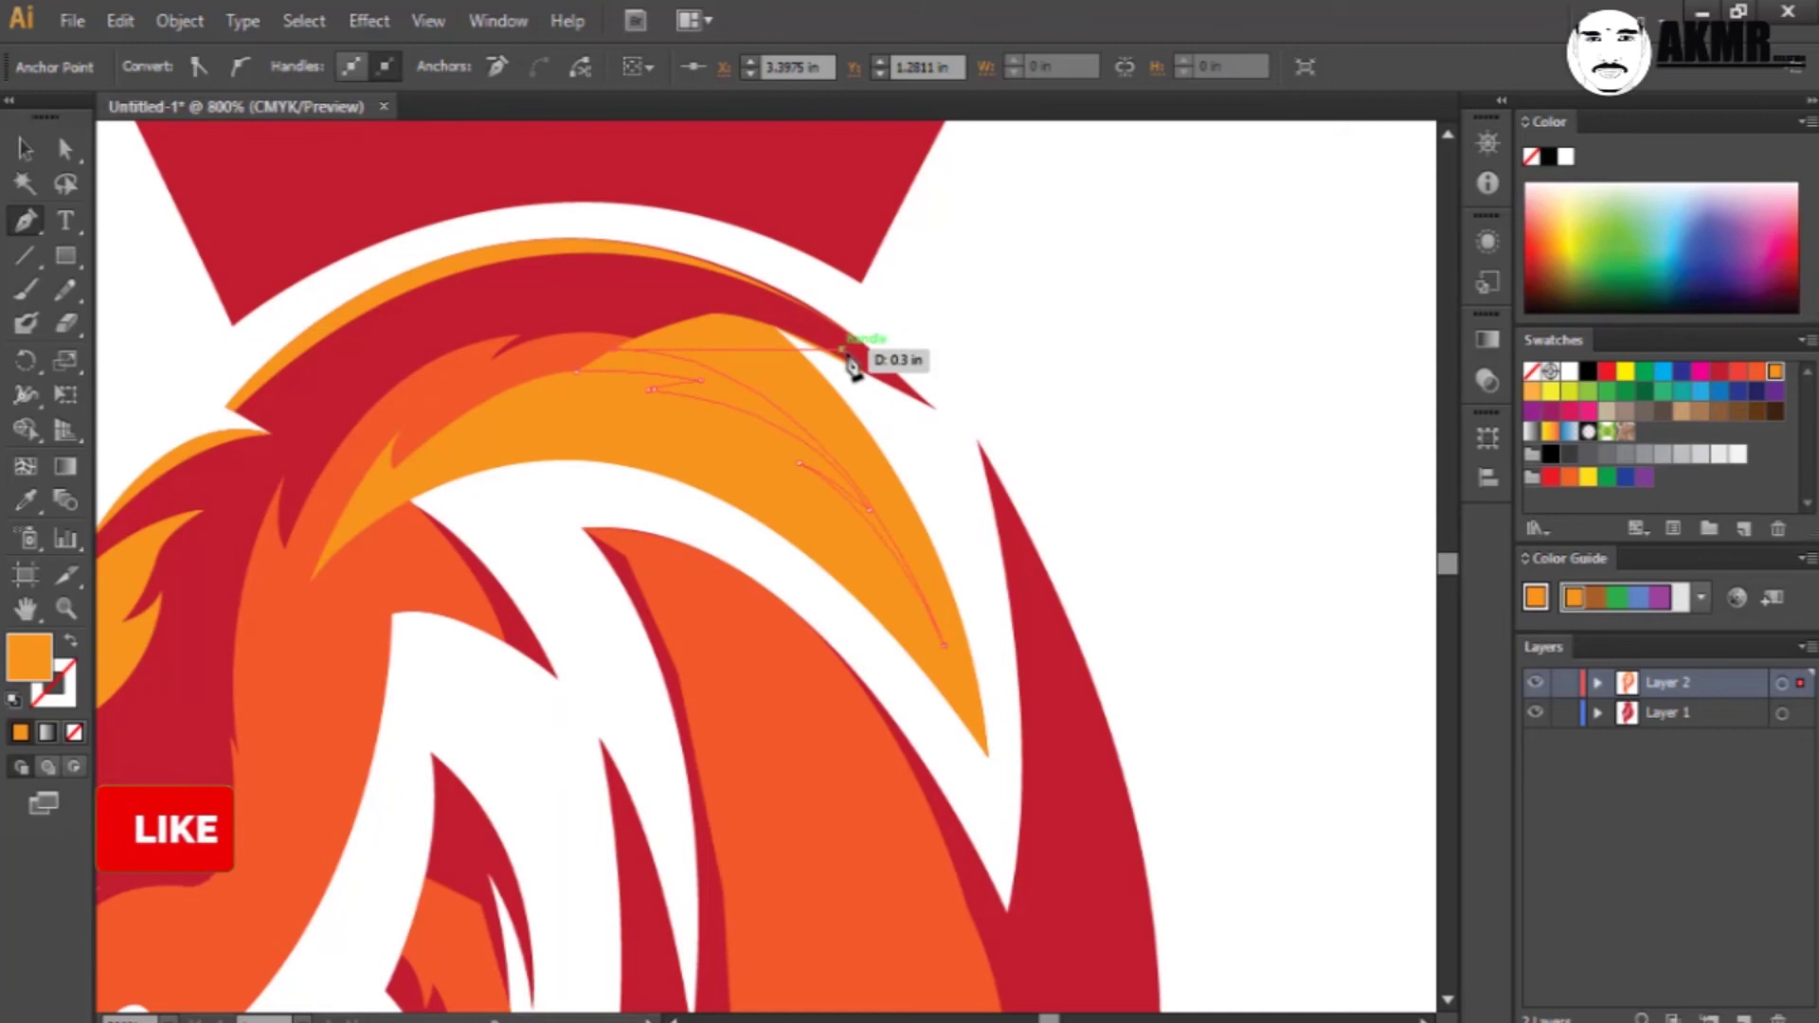
left_click(862, 362)
left_click_drag(673, 313, 565, 389)
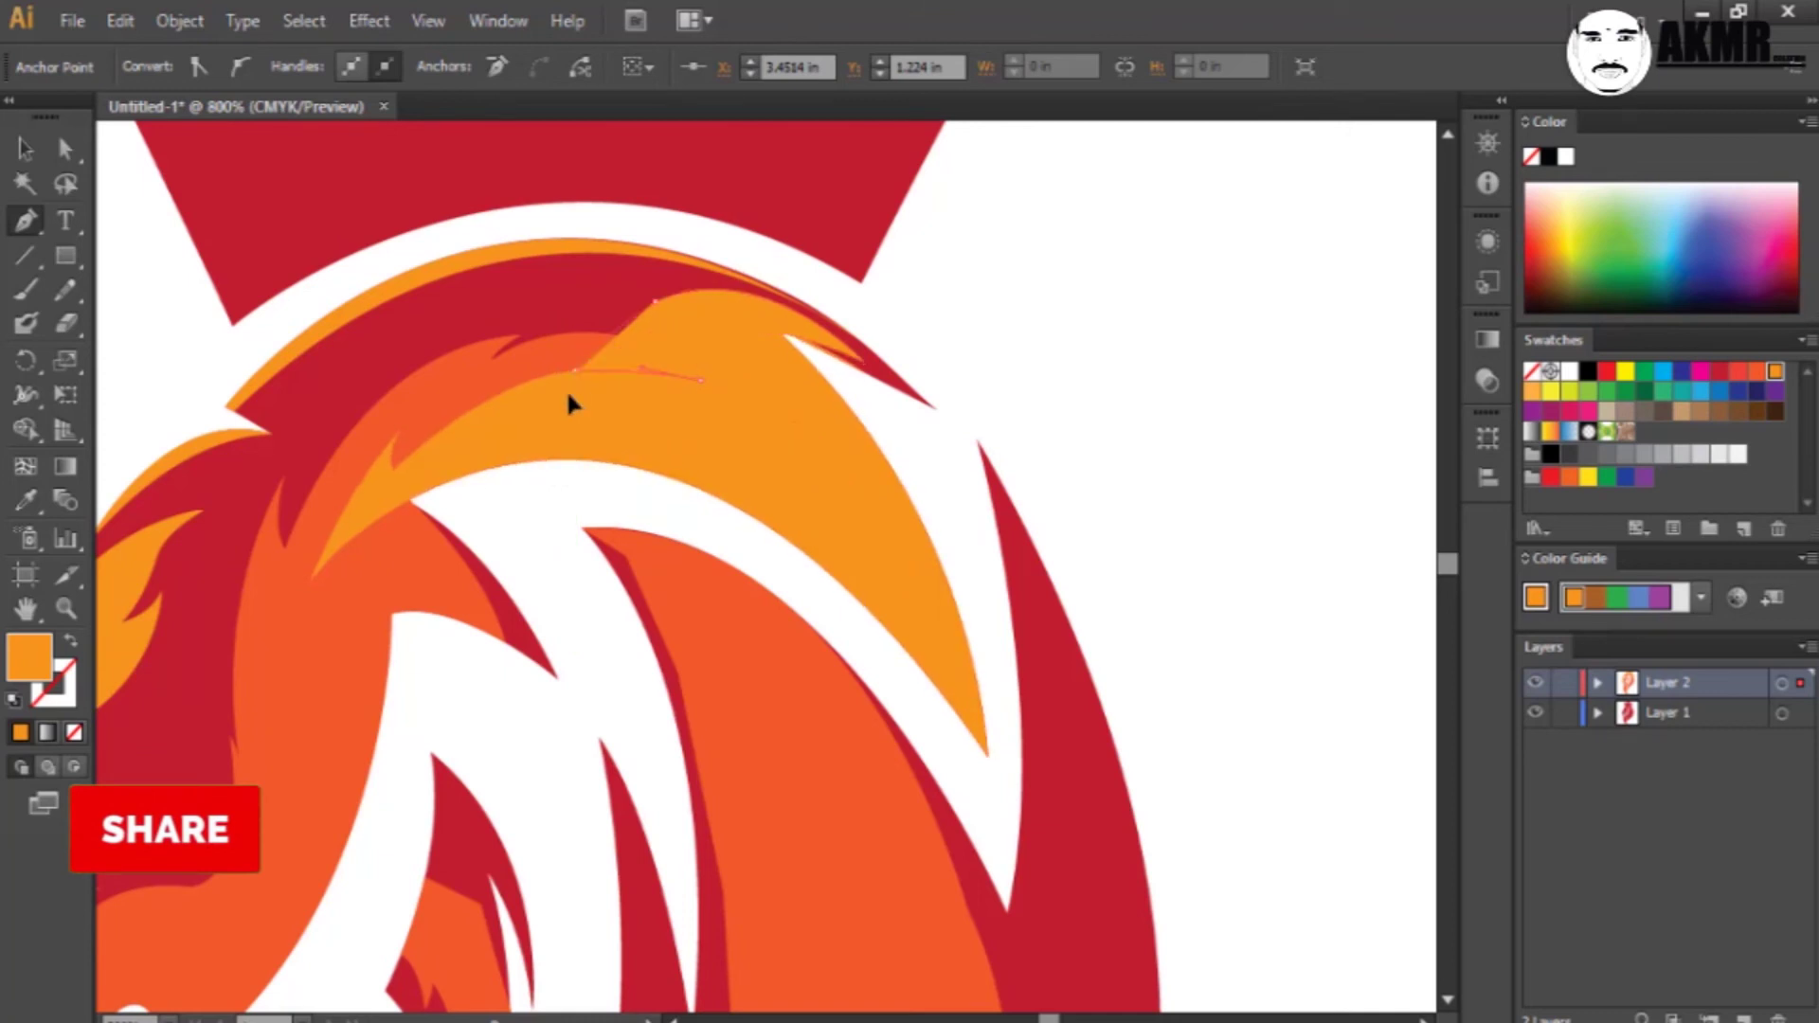
key("i")
left_click(824, 305)
- Apply the mane's red fill to the new flame-tip shape
key("v")
scroll(1197, 318, "down", 2)
left_click(1197, 318)
scroll(1199, 318, "down", 5)
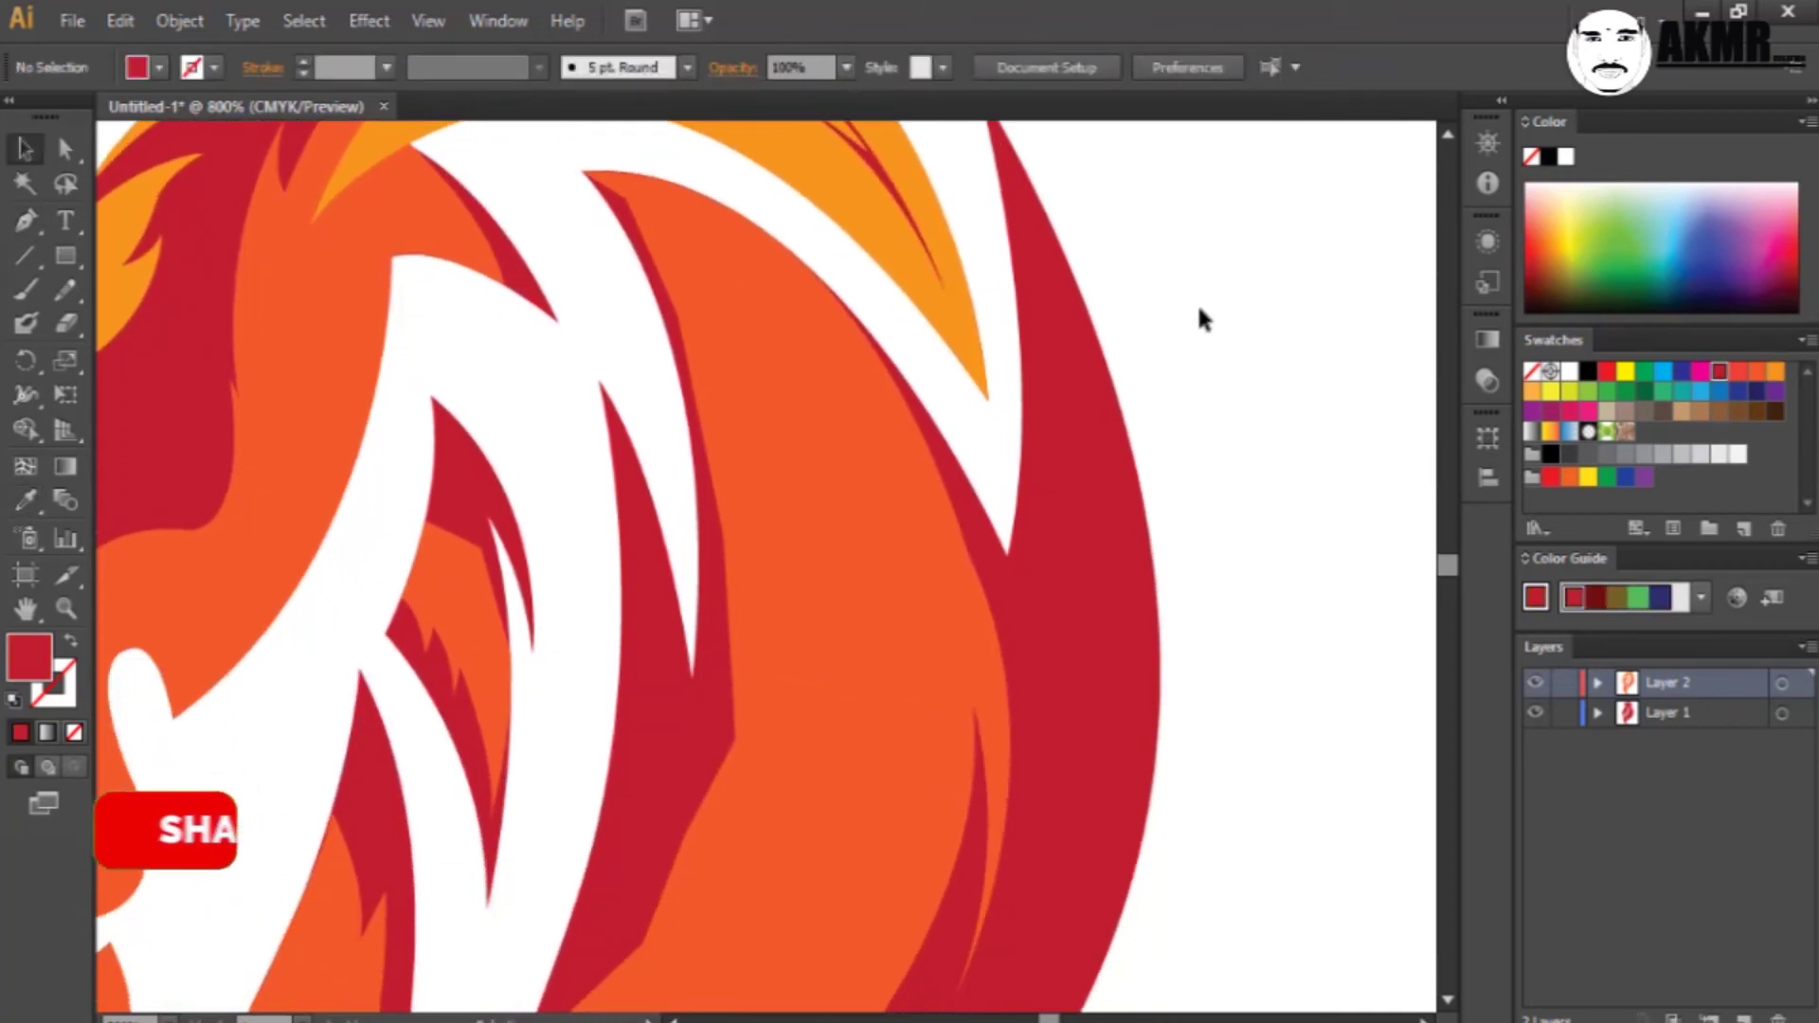
scroll(1199, 317, "down", 3)
key("p")
- Pen-draw a small closed highlight shape inside the thin red mane strand
mouse_move(456, 479)
left_mouse_down()
mouse_move(446, 394)
mouse_move(500, 547)
left_mouse_up()
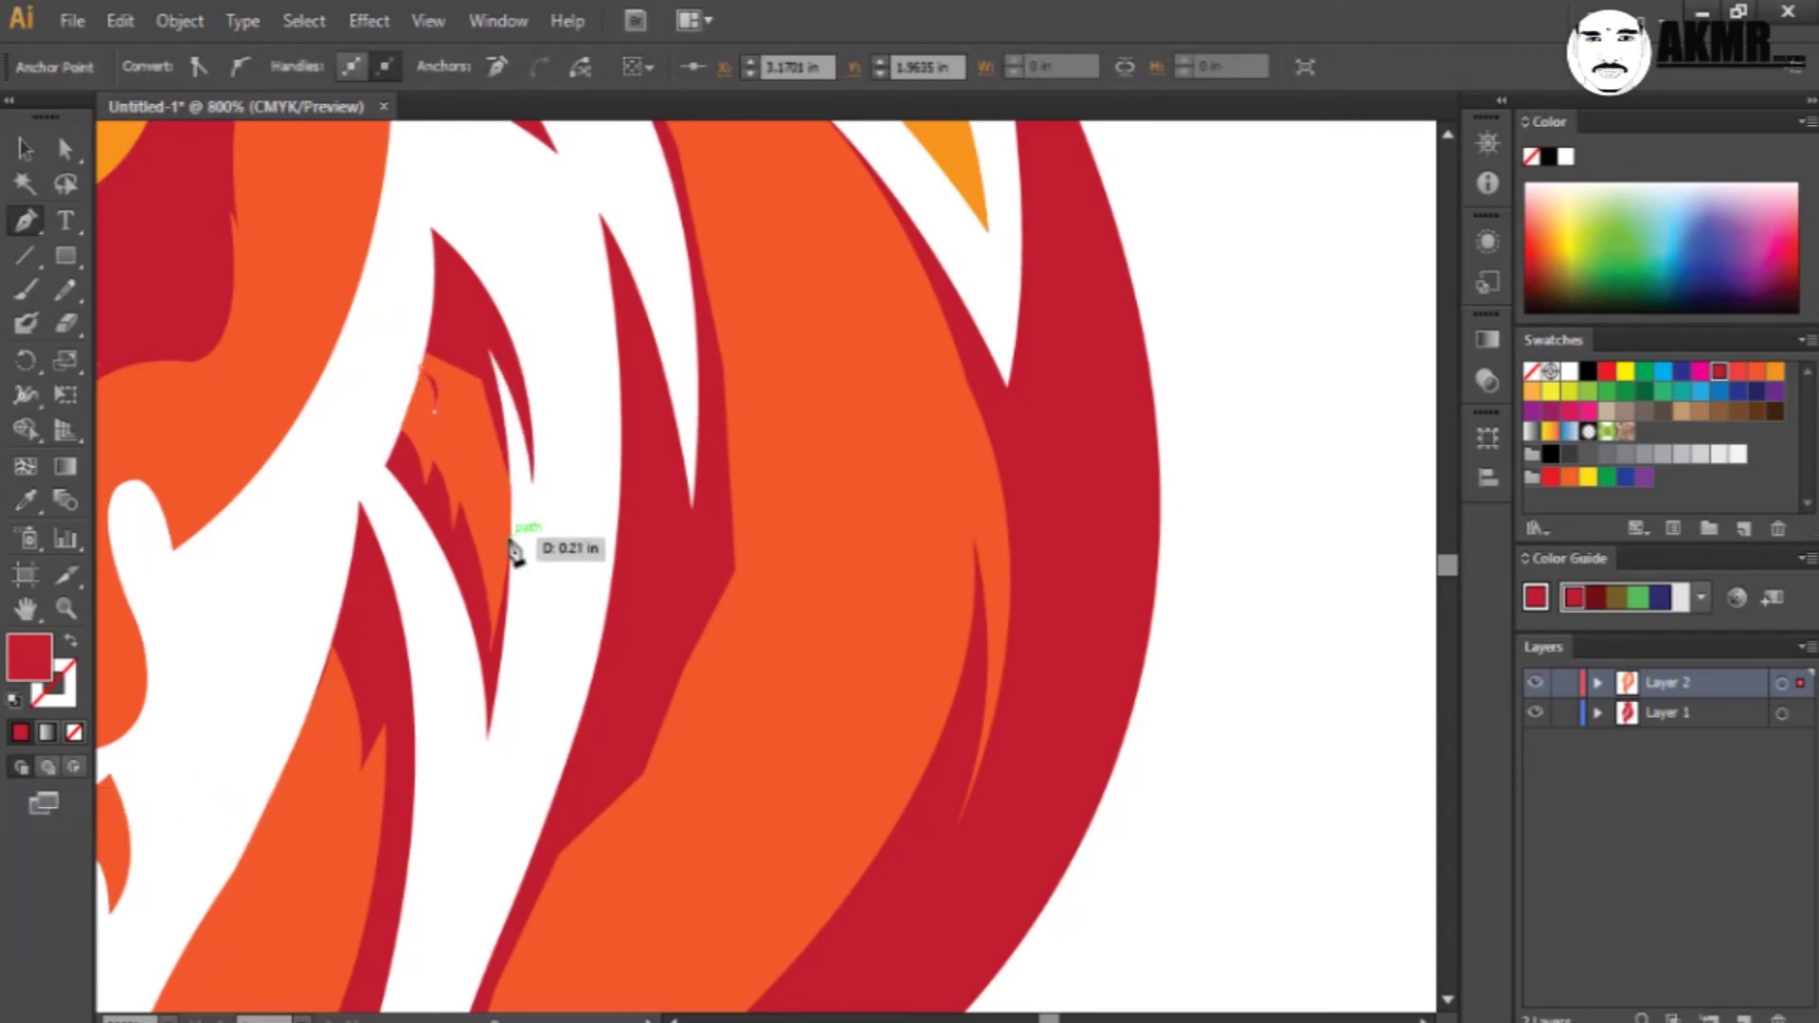
left_click_drag(511, 644, 512, 548)
left_click_drag(524, 464, 473, 358)
left_click_drag(534, 493, 521, 496)
left_click_drag(433, 232, 381, 199)
scroll(338, 163, "up", 3)
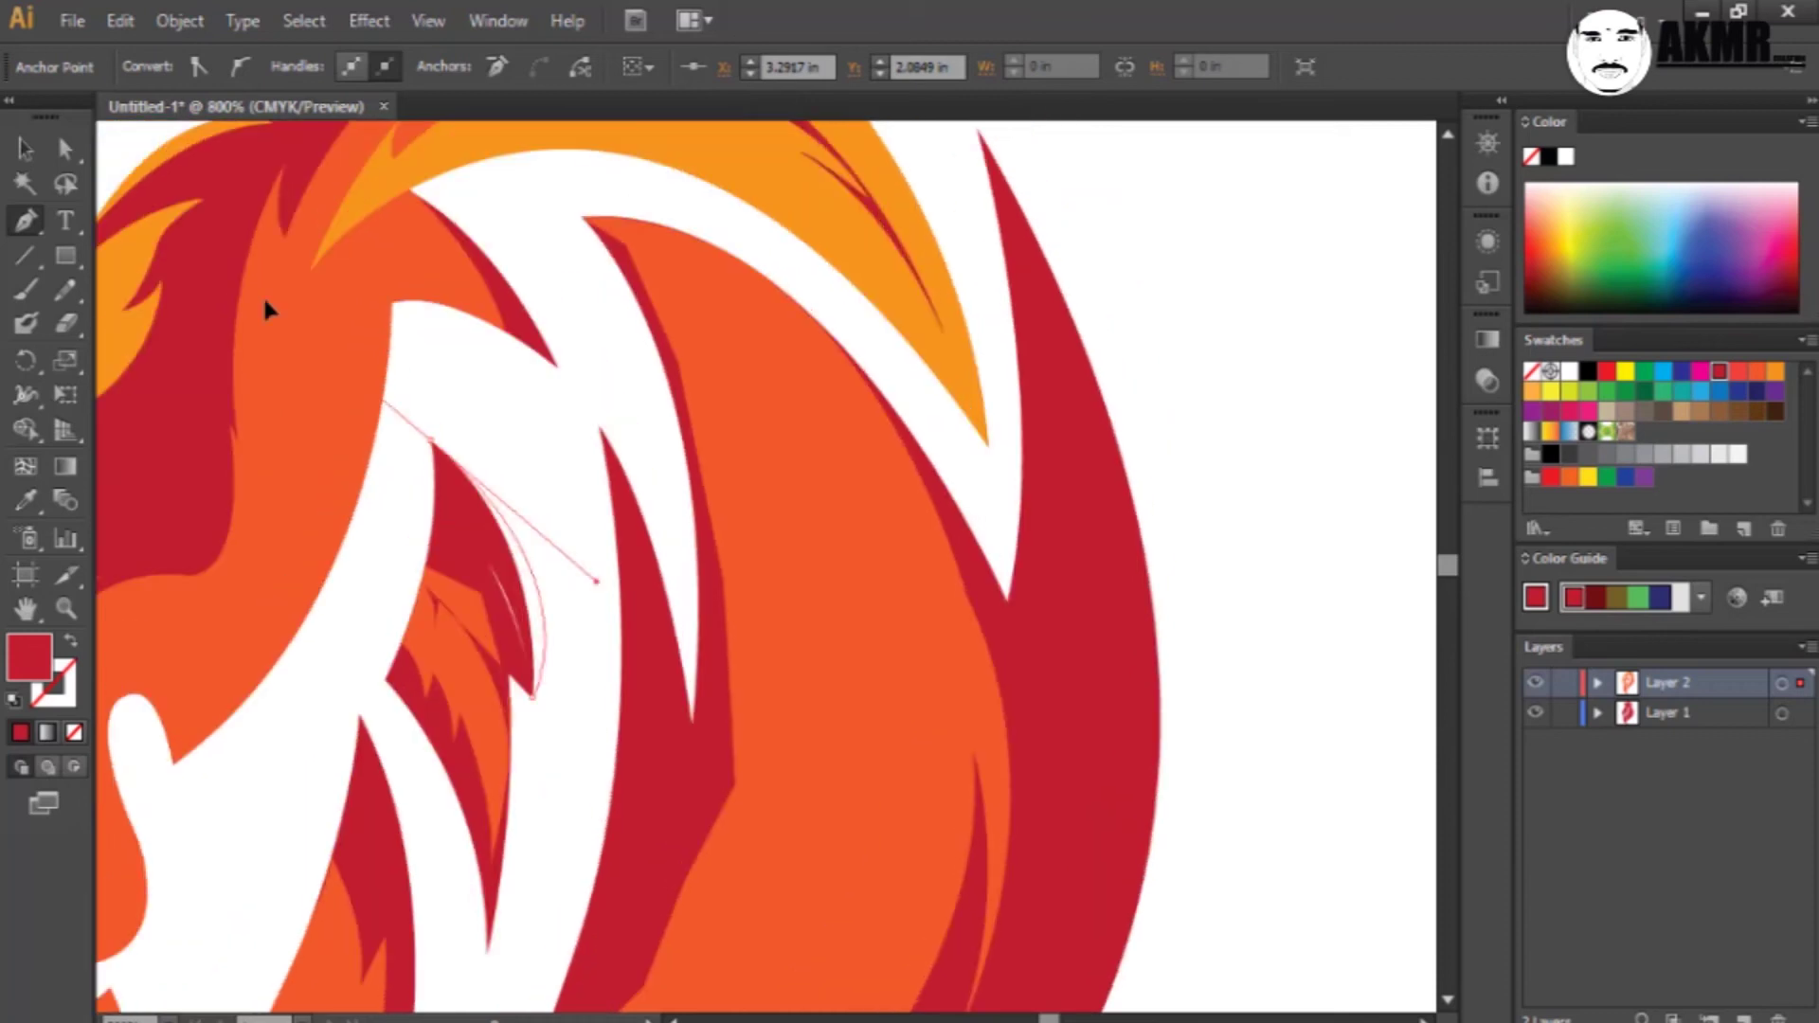
key("shift+x")
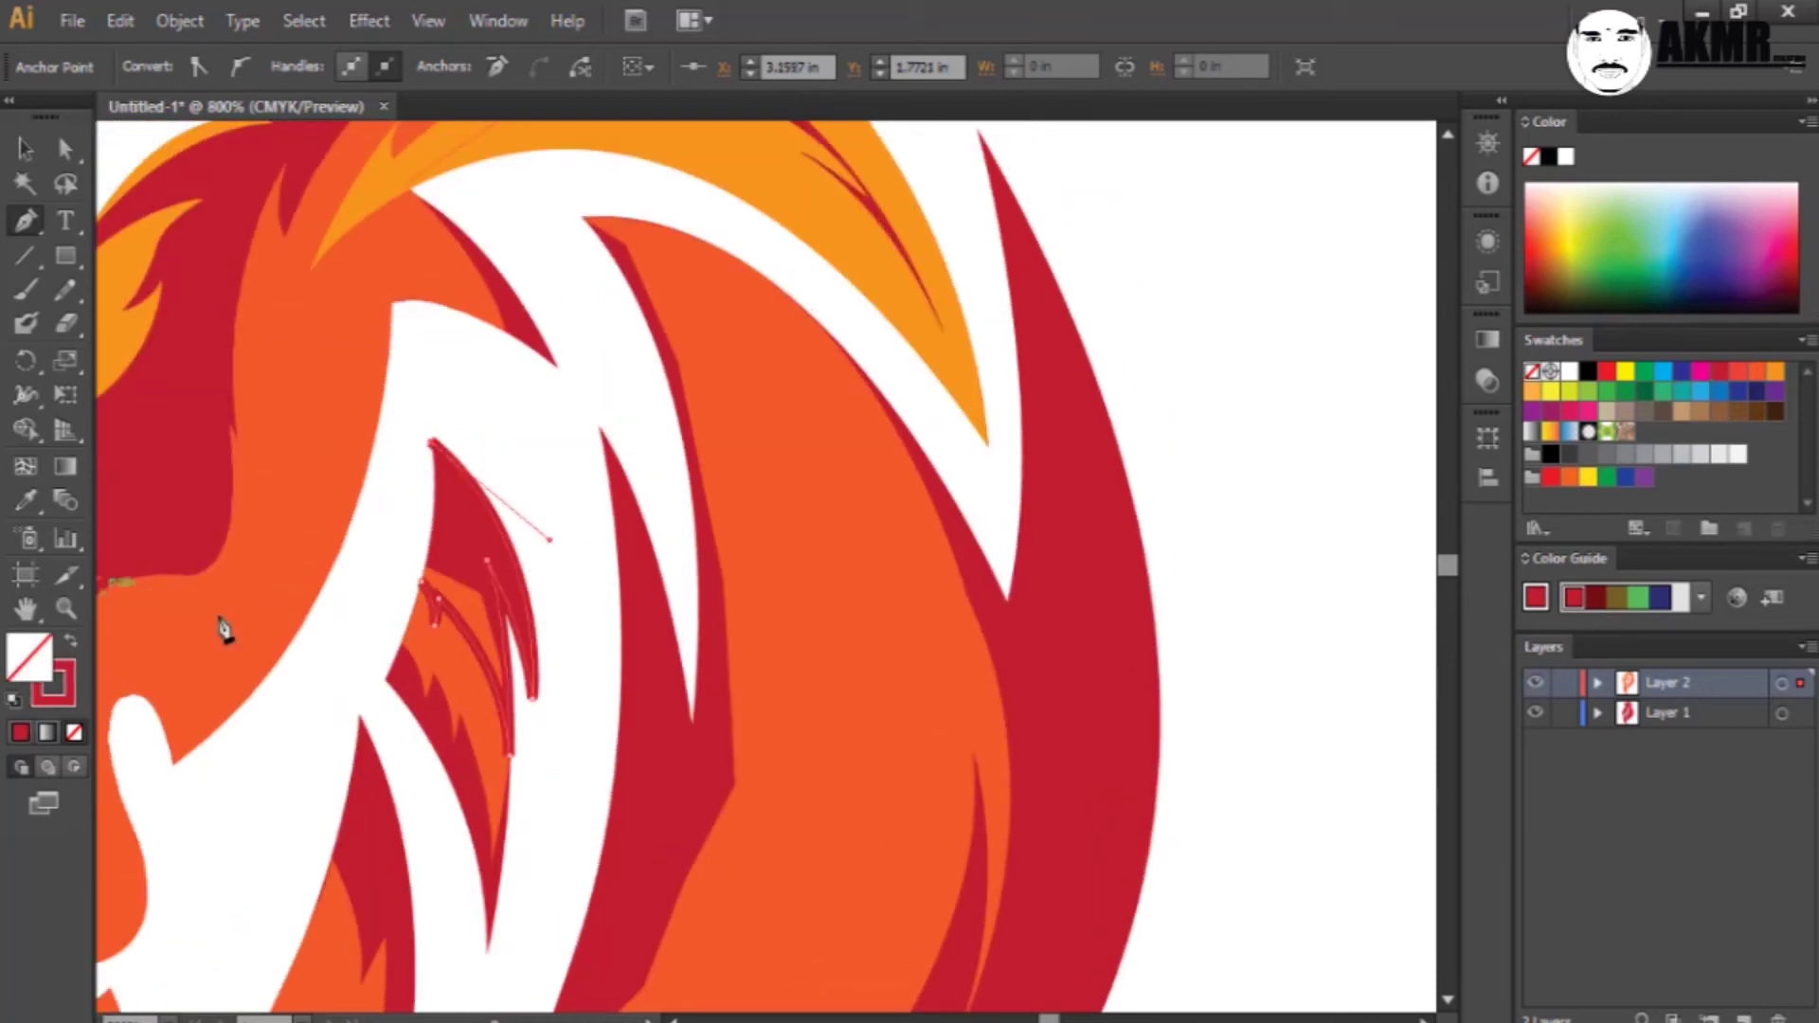
- Fill the small highlight with the mane's orange using the Eyedropper, then zoom out
key("i")
left_click(679, 224)
left_click(25, 221)
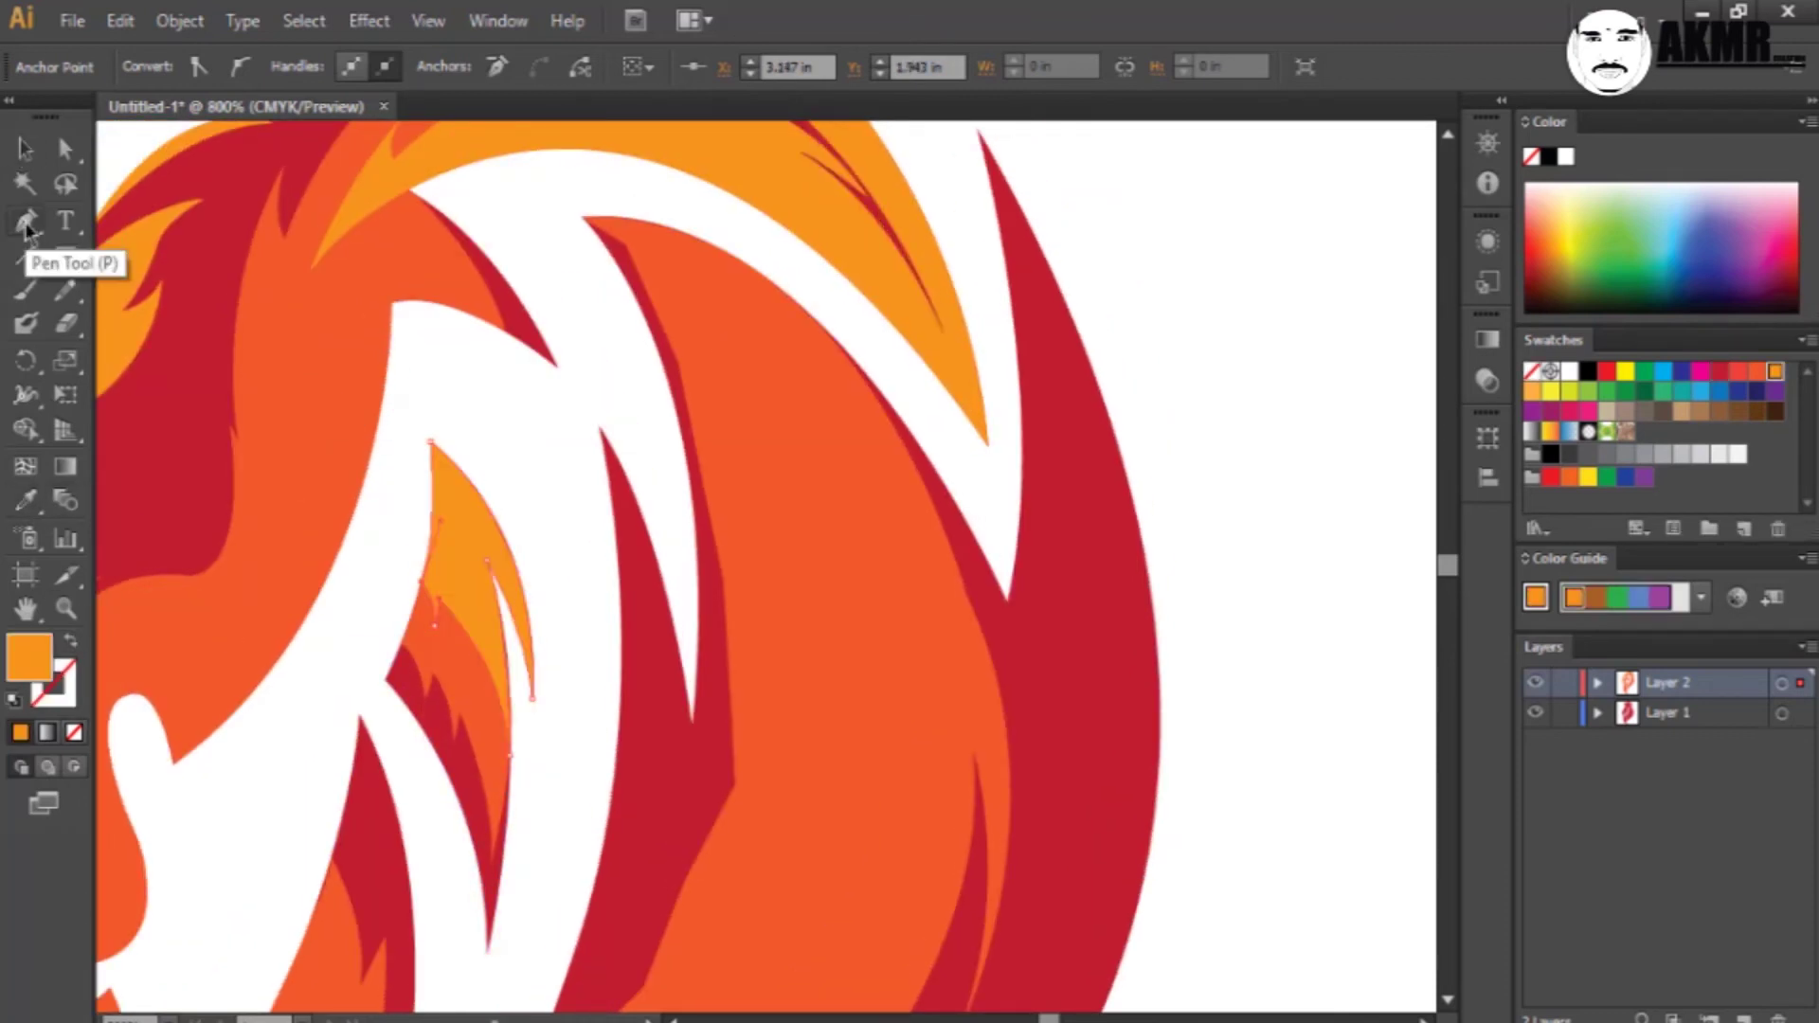
scroll(1222, 606, "down", 1)
scroll(1223, 611, "down", 3)
scroll(1218, 611, "down", 2)
key("ctrl+minus")
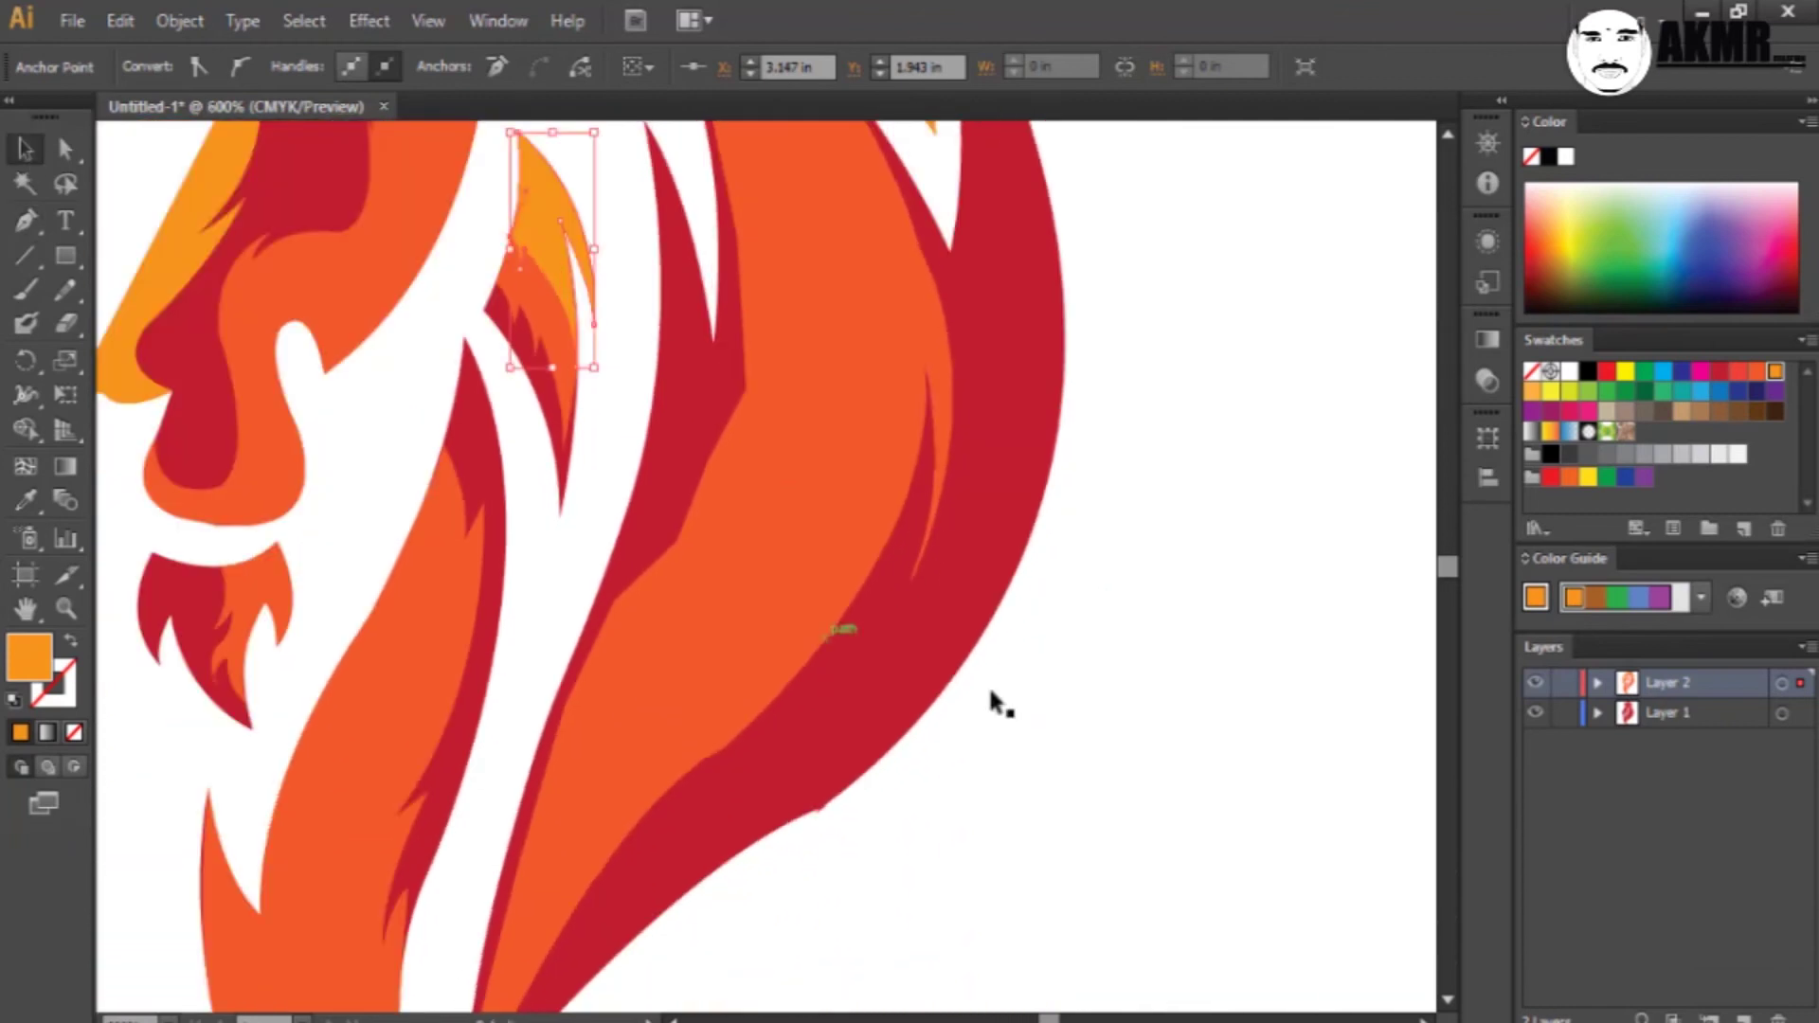
- Trace a jagged flame highlight outline inside the lower left mane strand
left_click(1089, 731, "ctrl")
scroll(1089, 731, "down", 3)
scroll(664, 645, "down", 3)
scroll(251, 548, "up", 2)
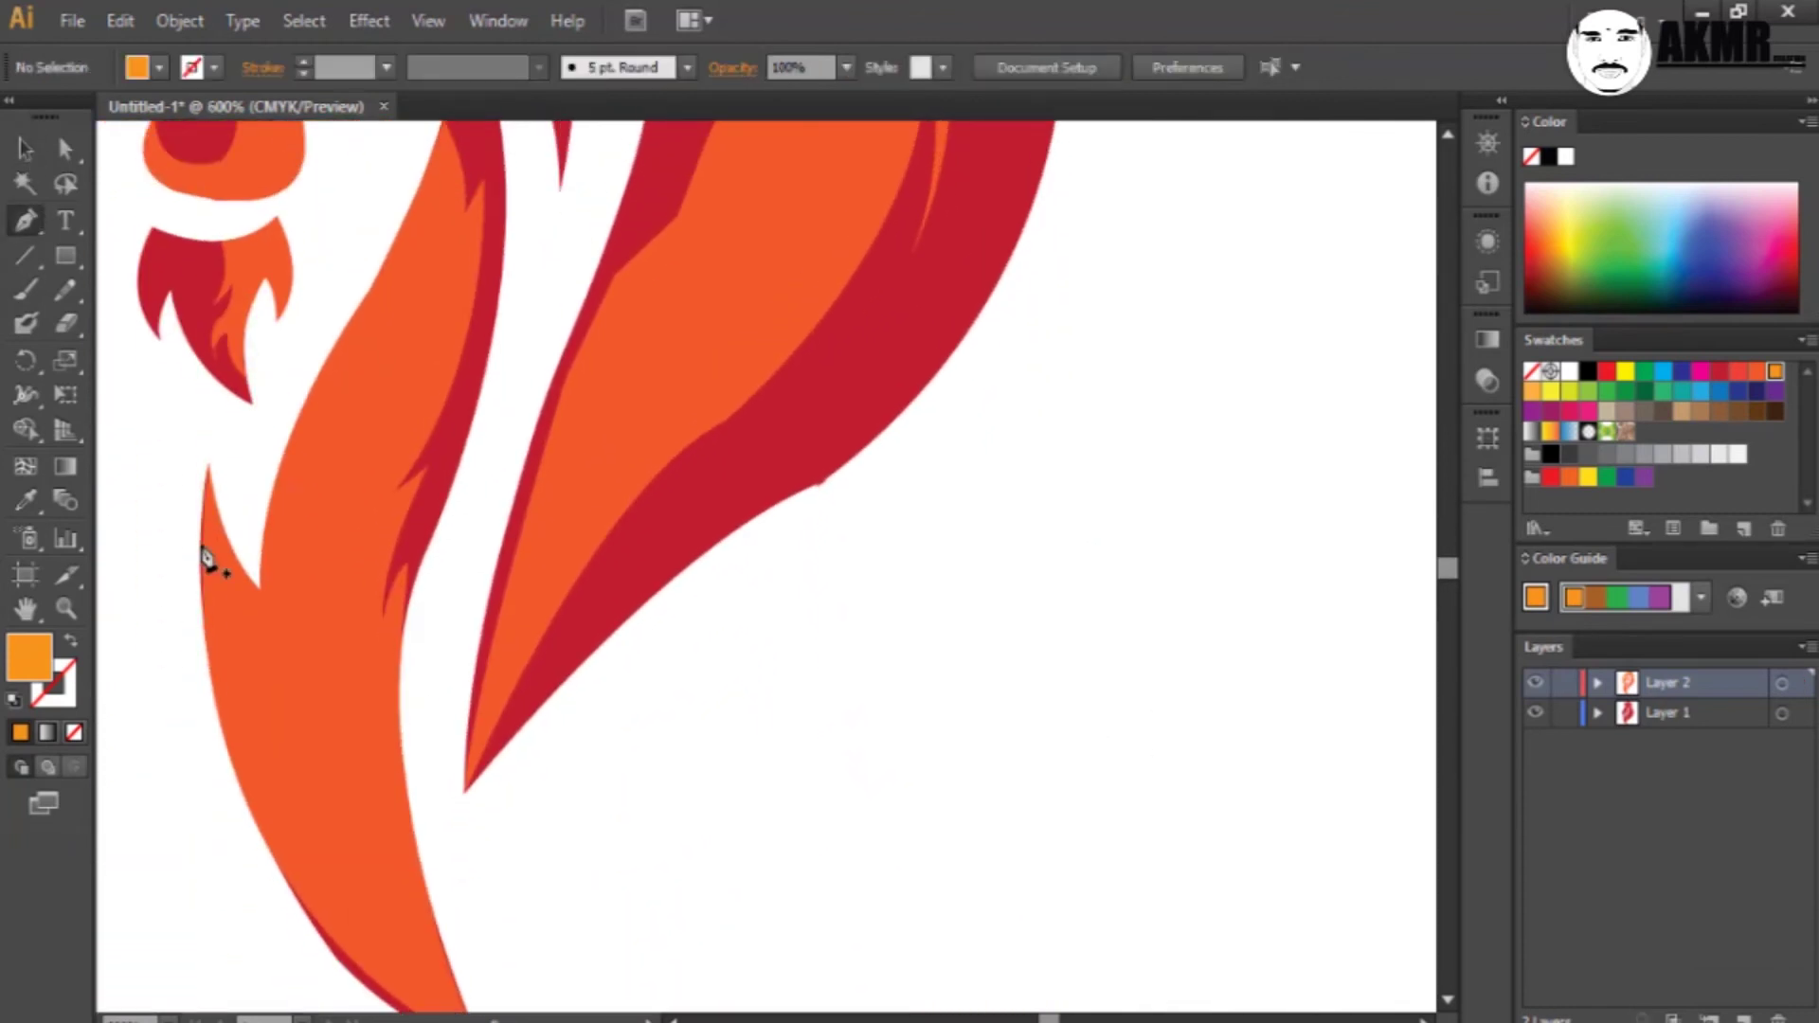
left_click(428, 170)
left_click_drag(333, 360, 268, 475)
left_click(334, 363, "alt")
mouse_move(291, 568)
left_mouse_down()
mouse_move(342, 734)
mouse_move(417, 825)
left_mouse_up()
left_click(308, 644)
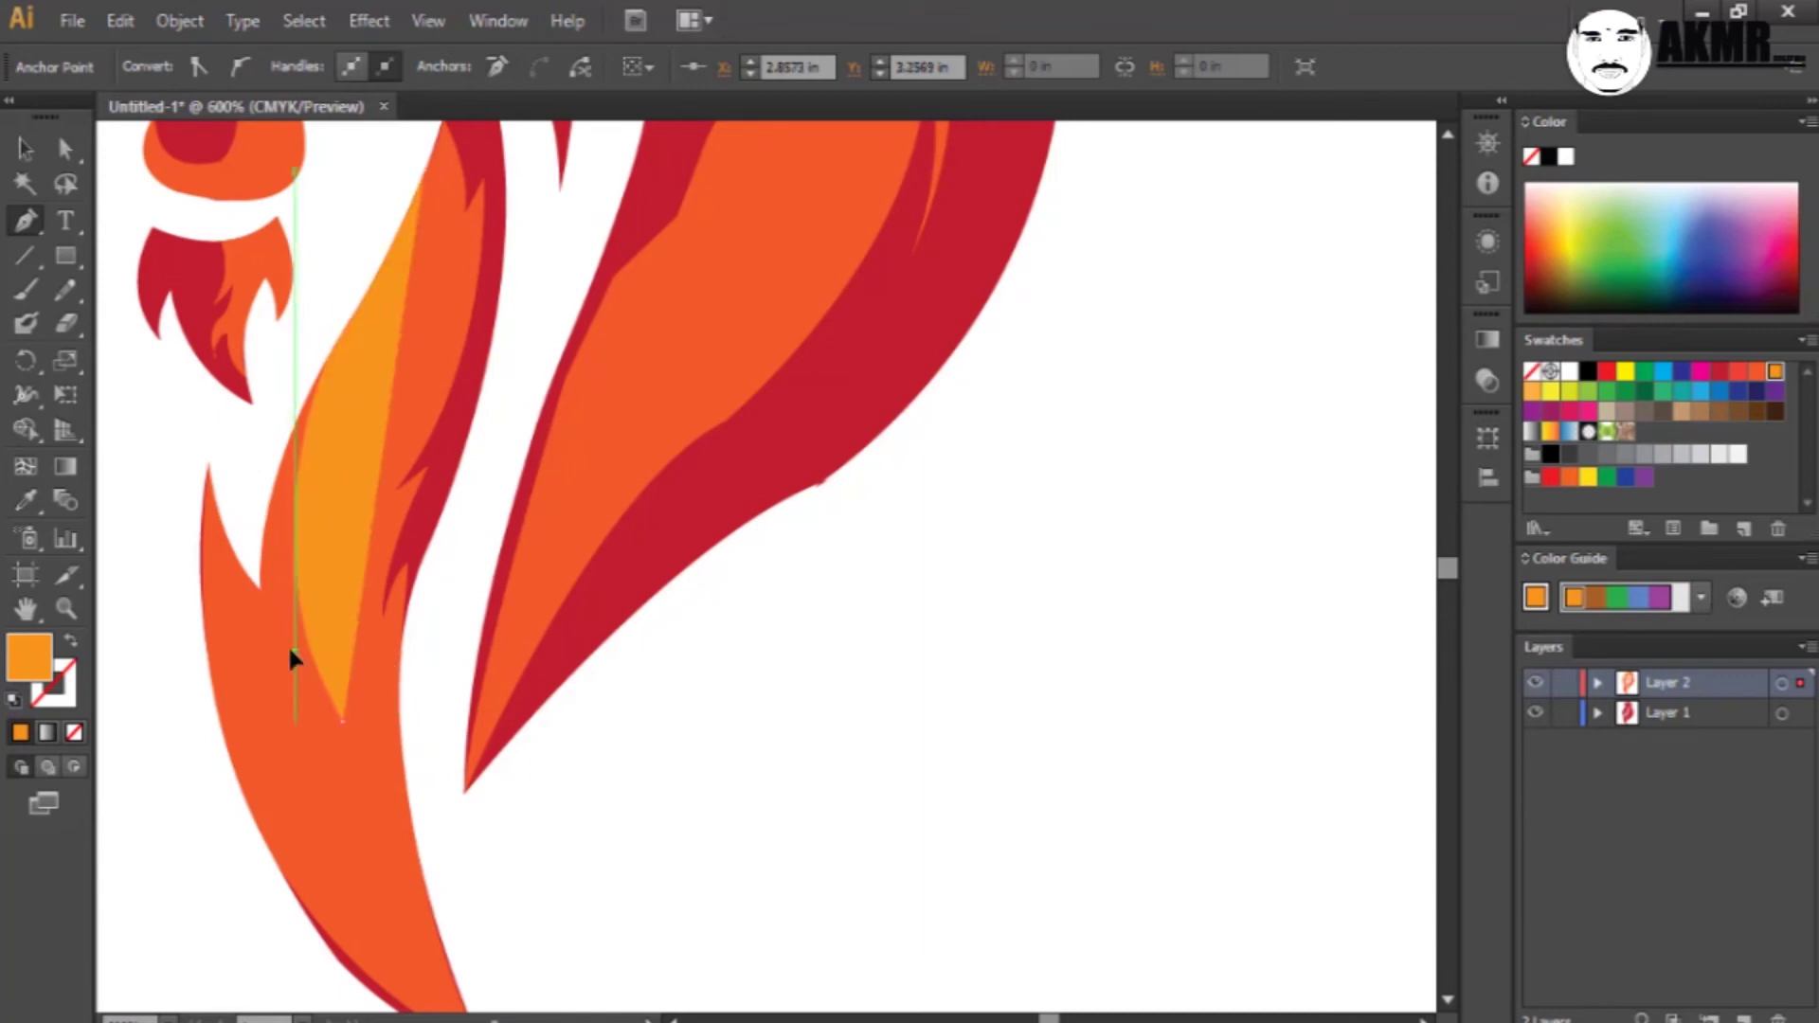
left_click(408, 812)
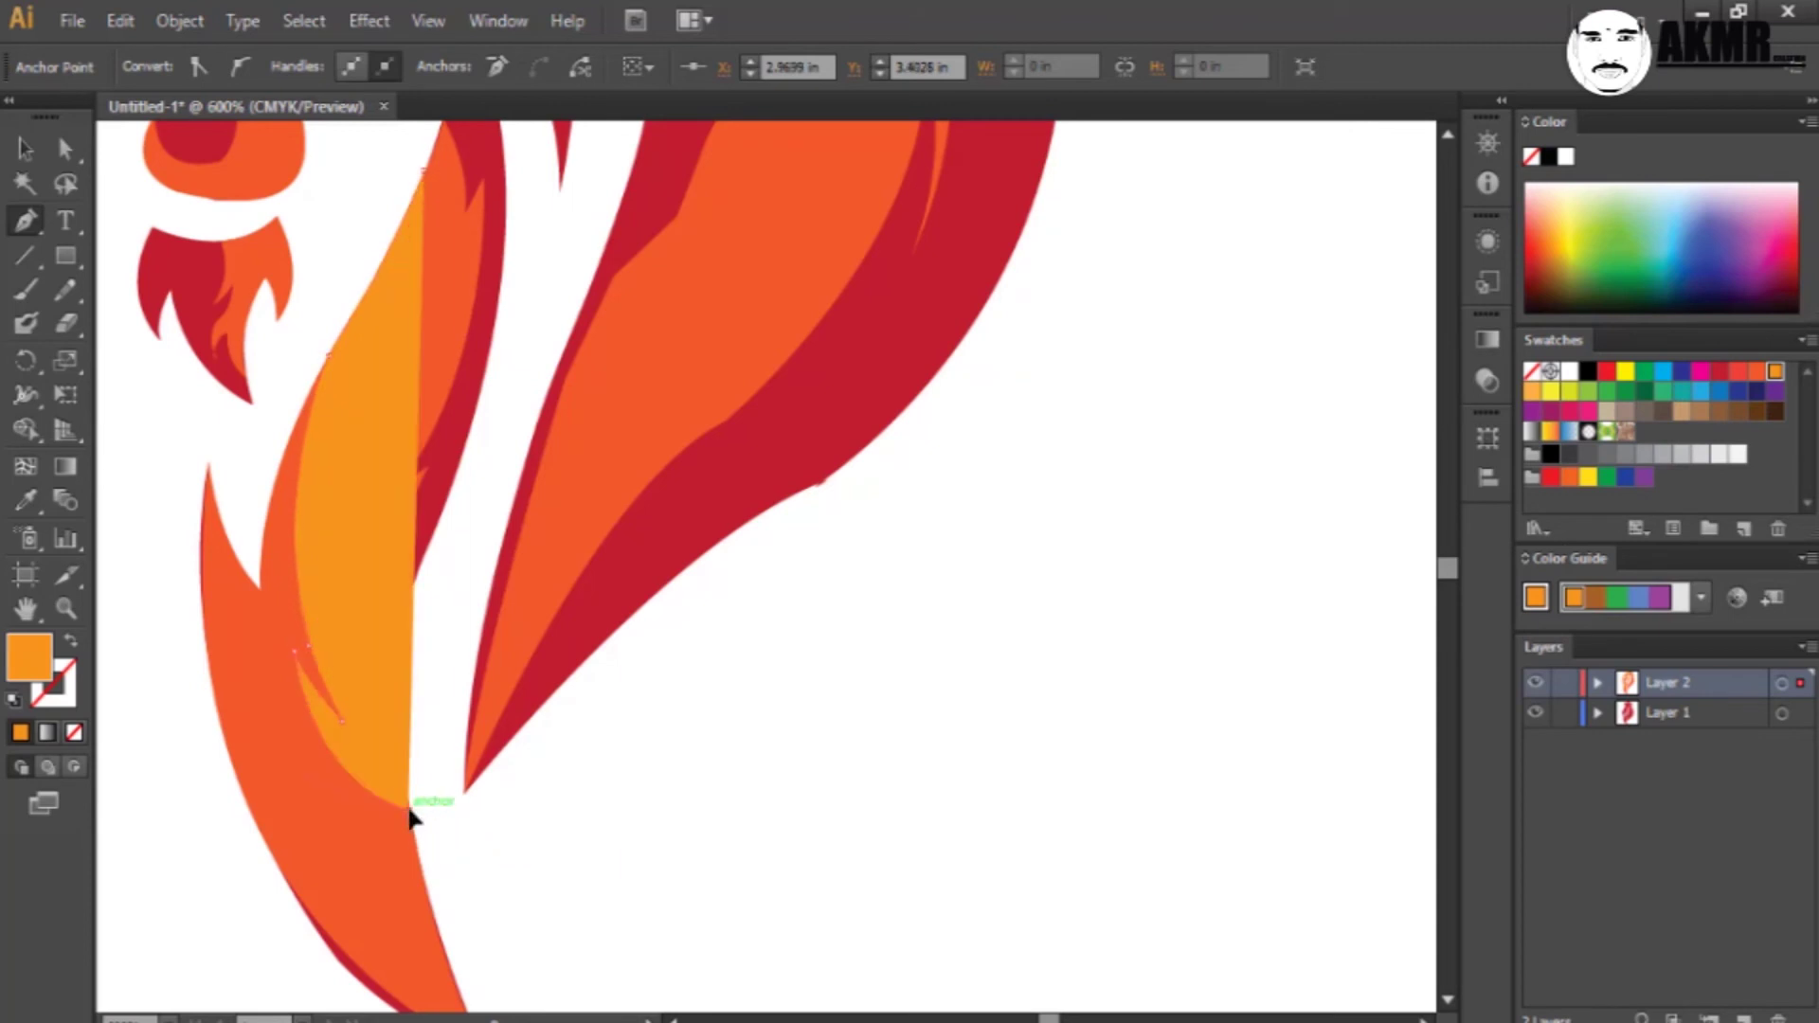
- Refine the highlight's curves and fill it light orange
key("shift+x")
left_click_drag(399, 689, 377, 556)
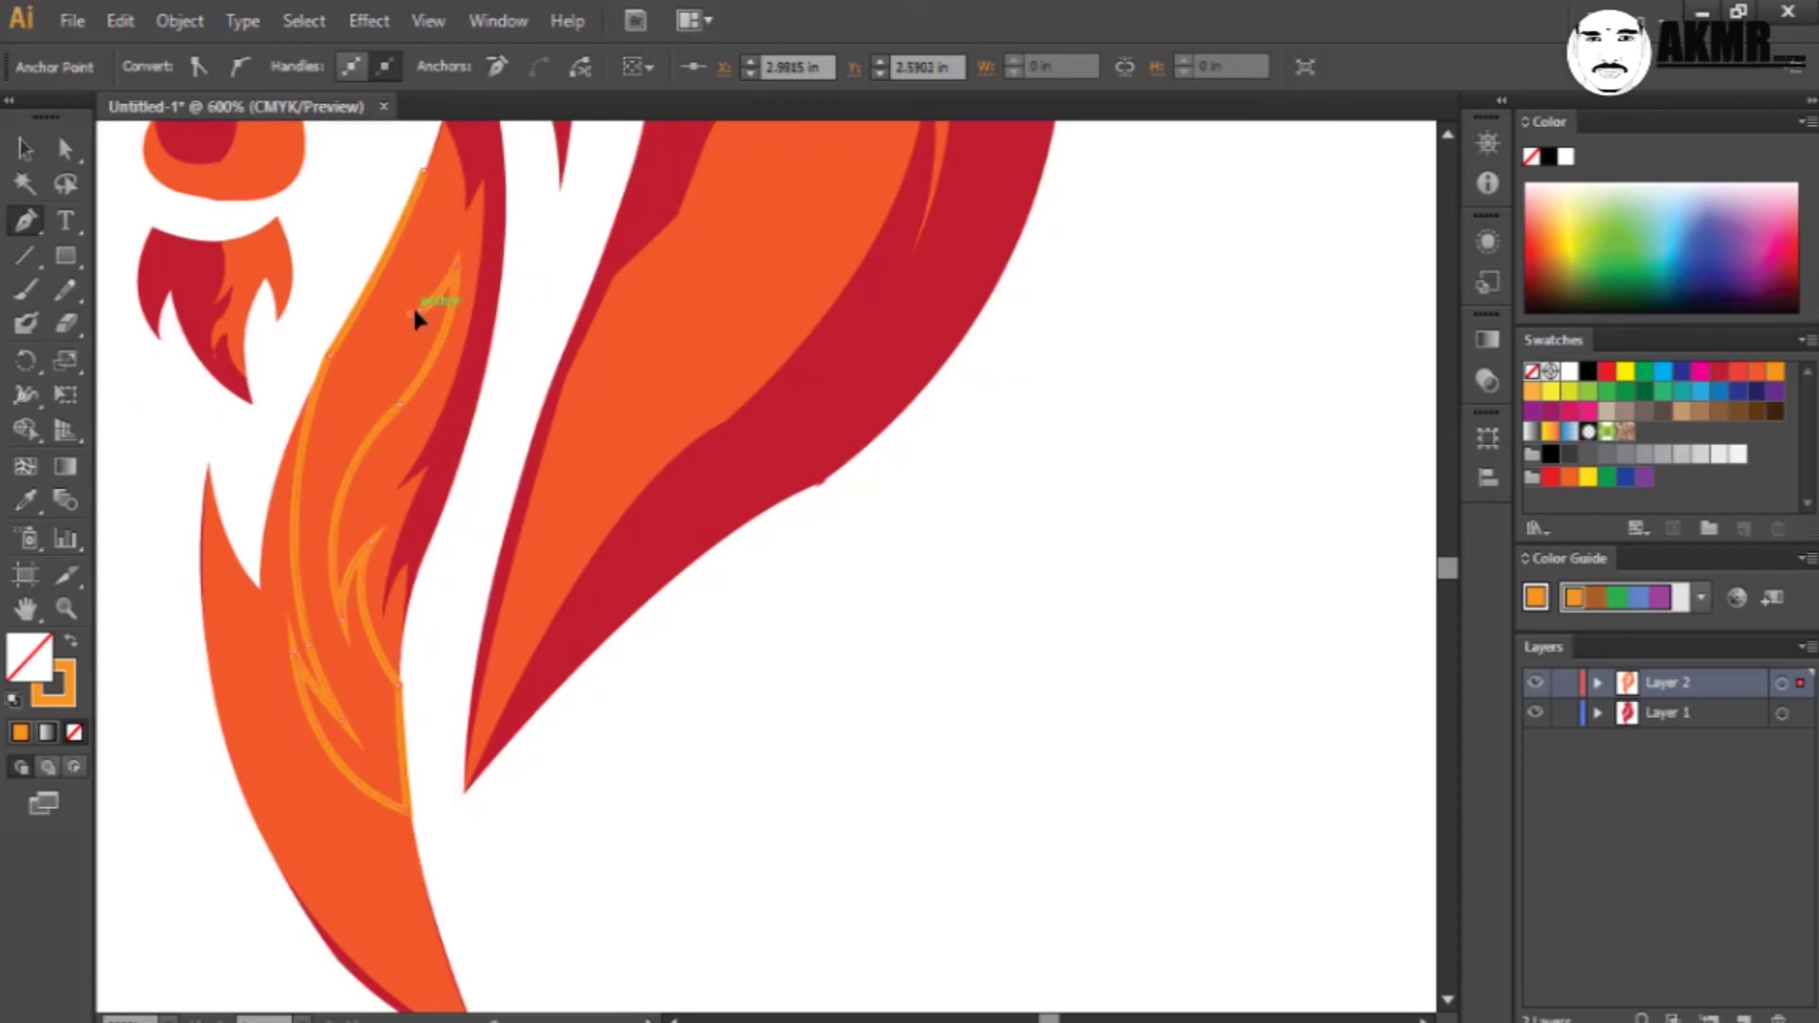
left_click_drag(431, 185, 431, 185)
scroll(412, 261, "up", 3)
key("shift+x")
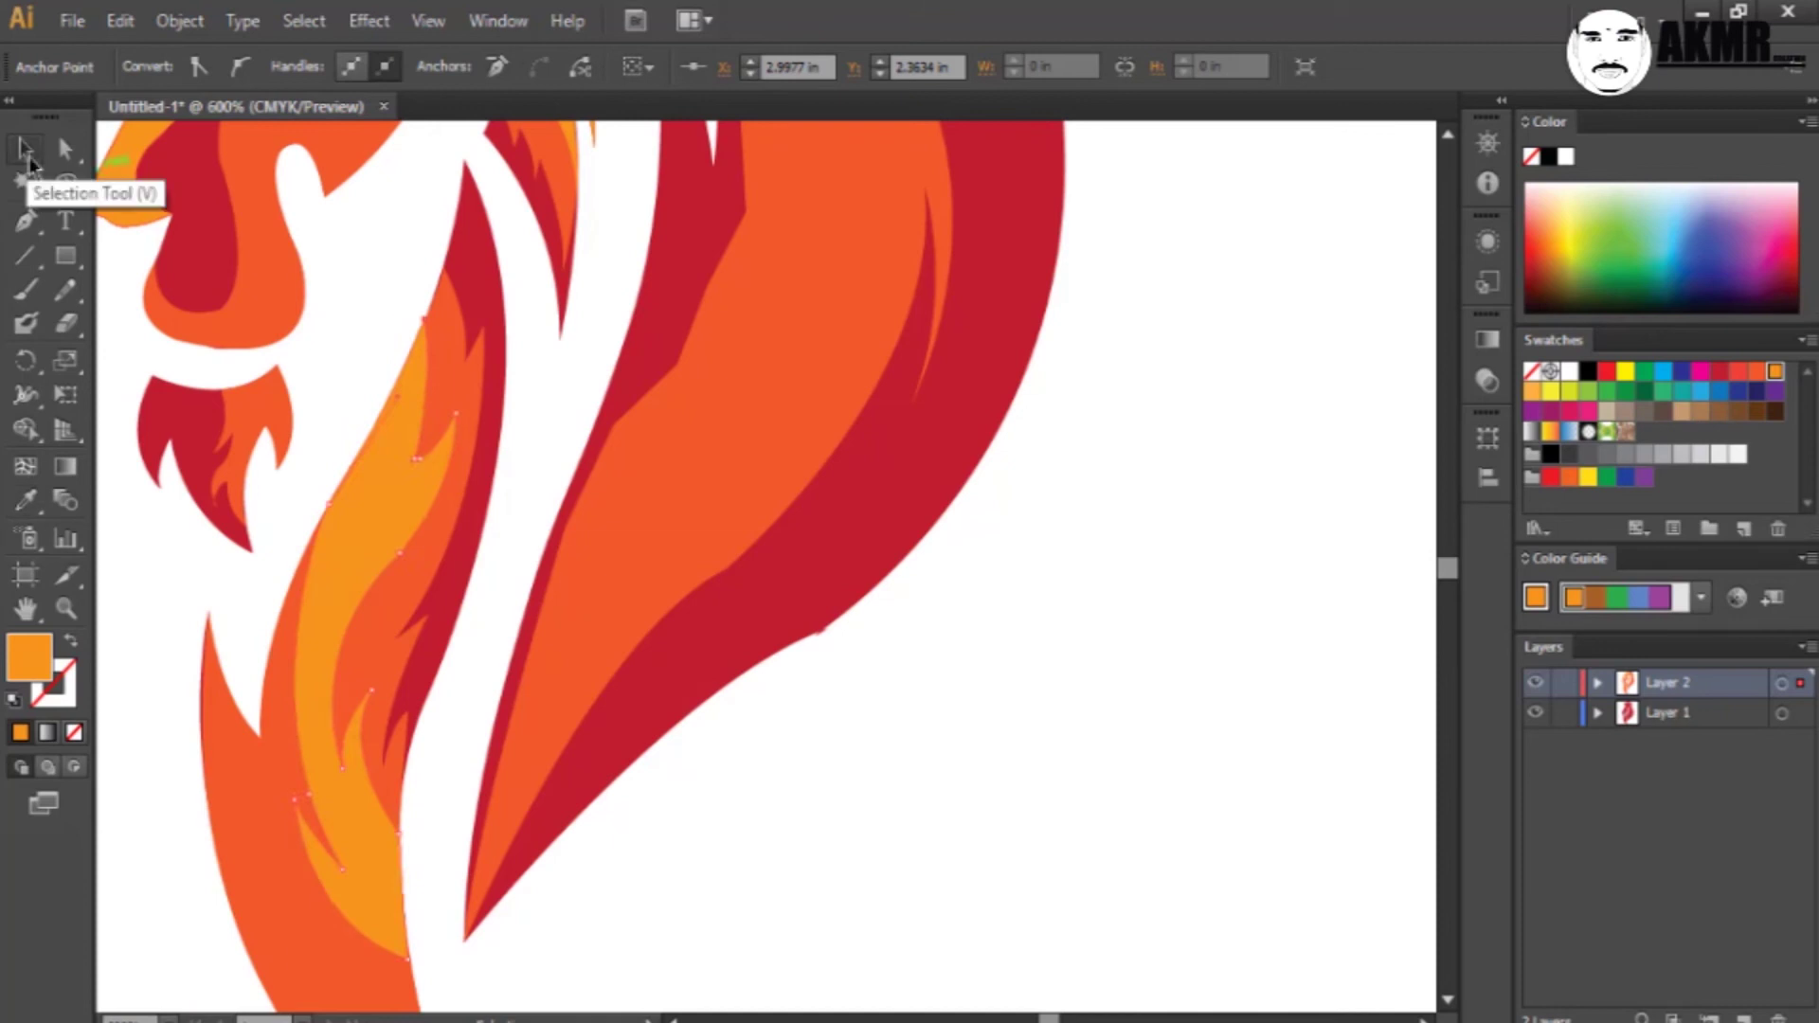
key("ctrl+shift+a")
scroll(527, 565, "down", 2)
scroll(284, 322, "down", 4)
left_click(282, 315)
left_click(281, 436)
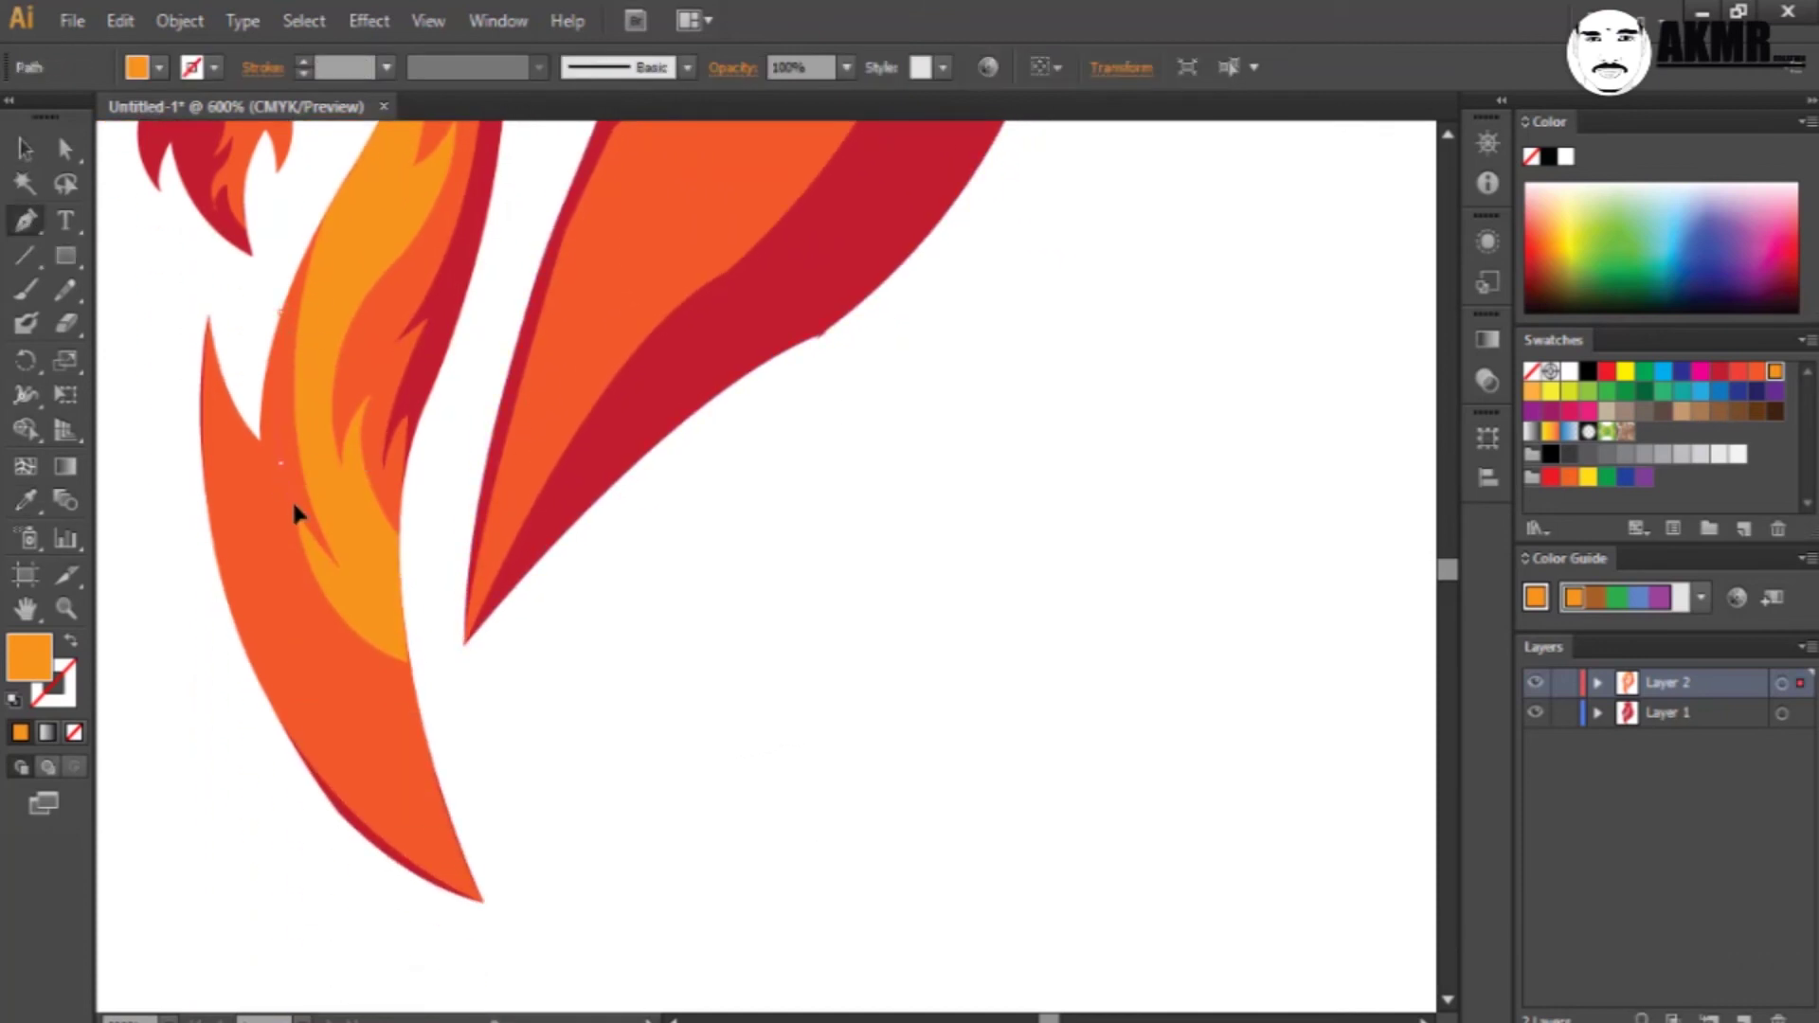
- Trace a closed curved path along the lower strand's outer left edge to its tip, filled orange
left_click(71, 641)
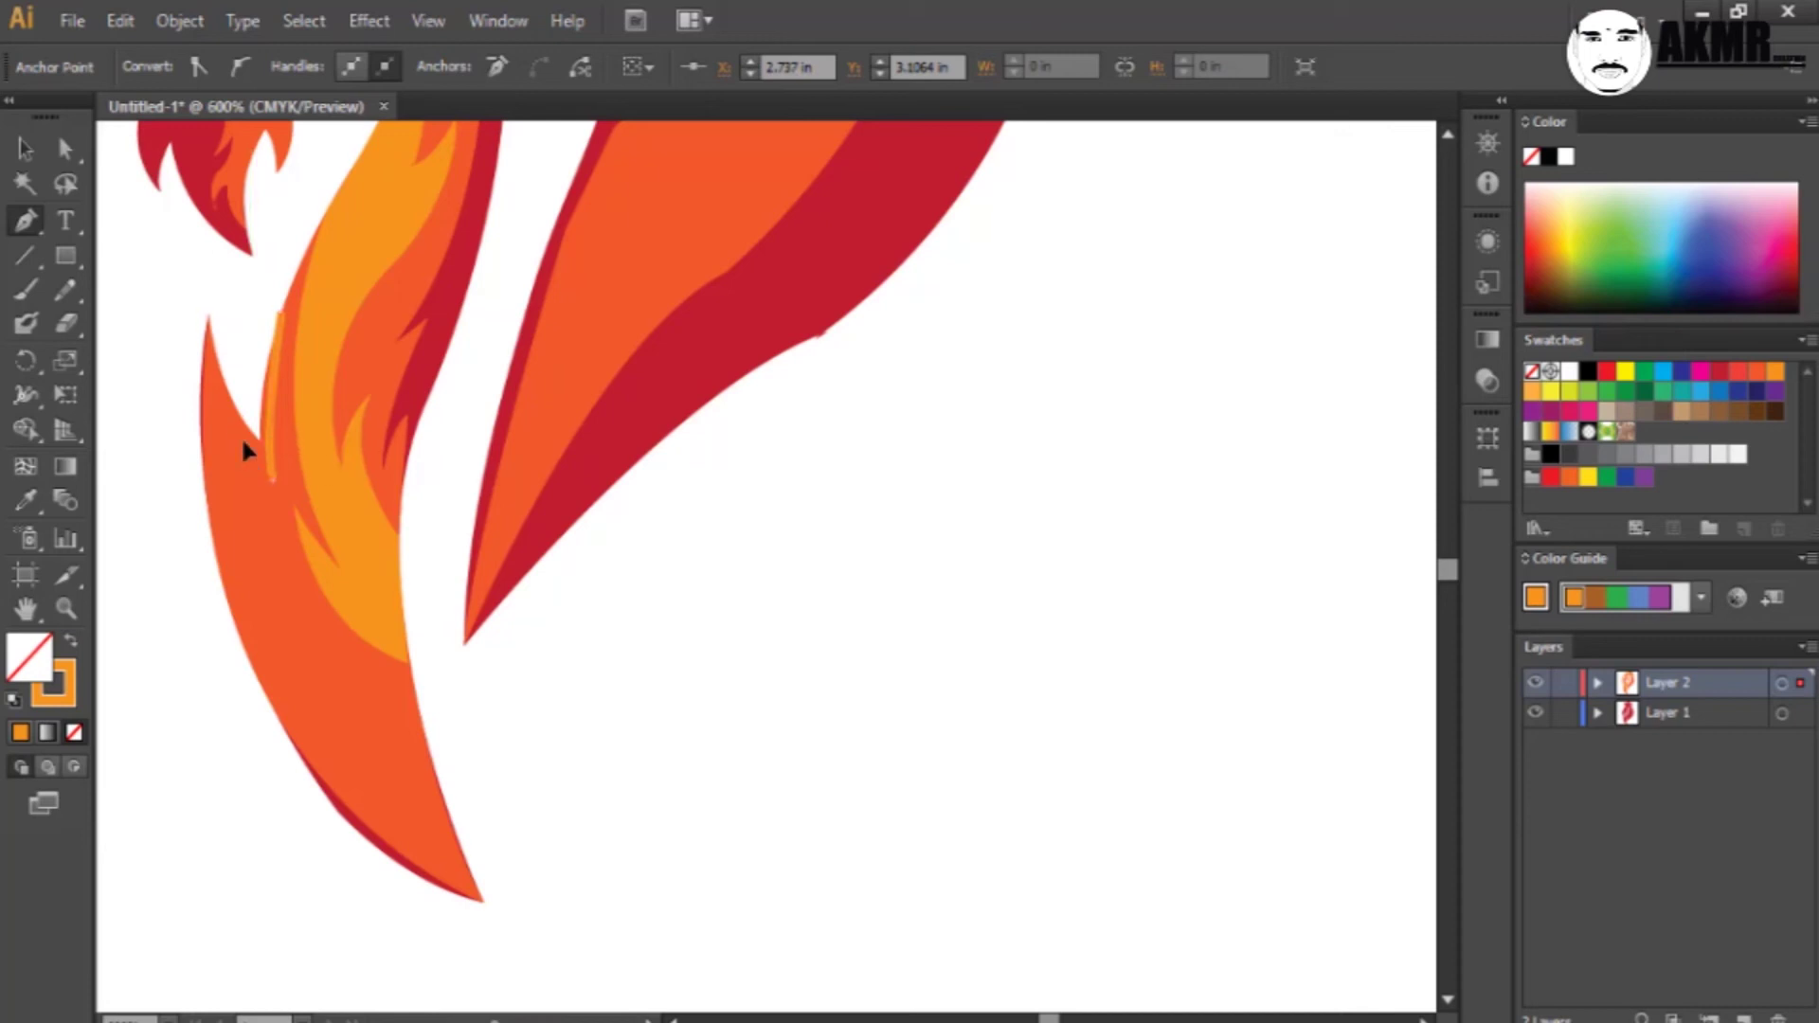
left_click_drag(334, 687, 325, 680)
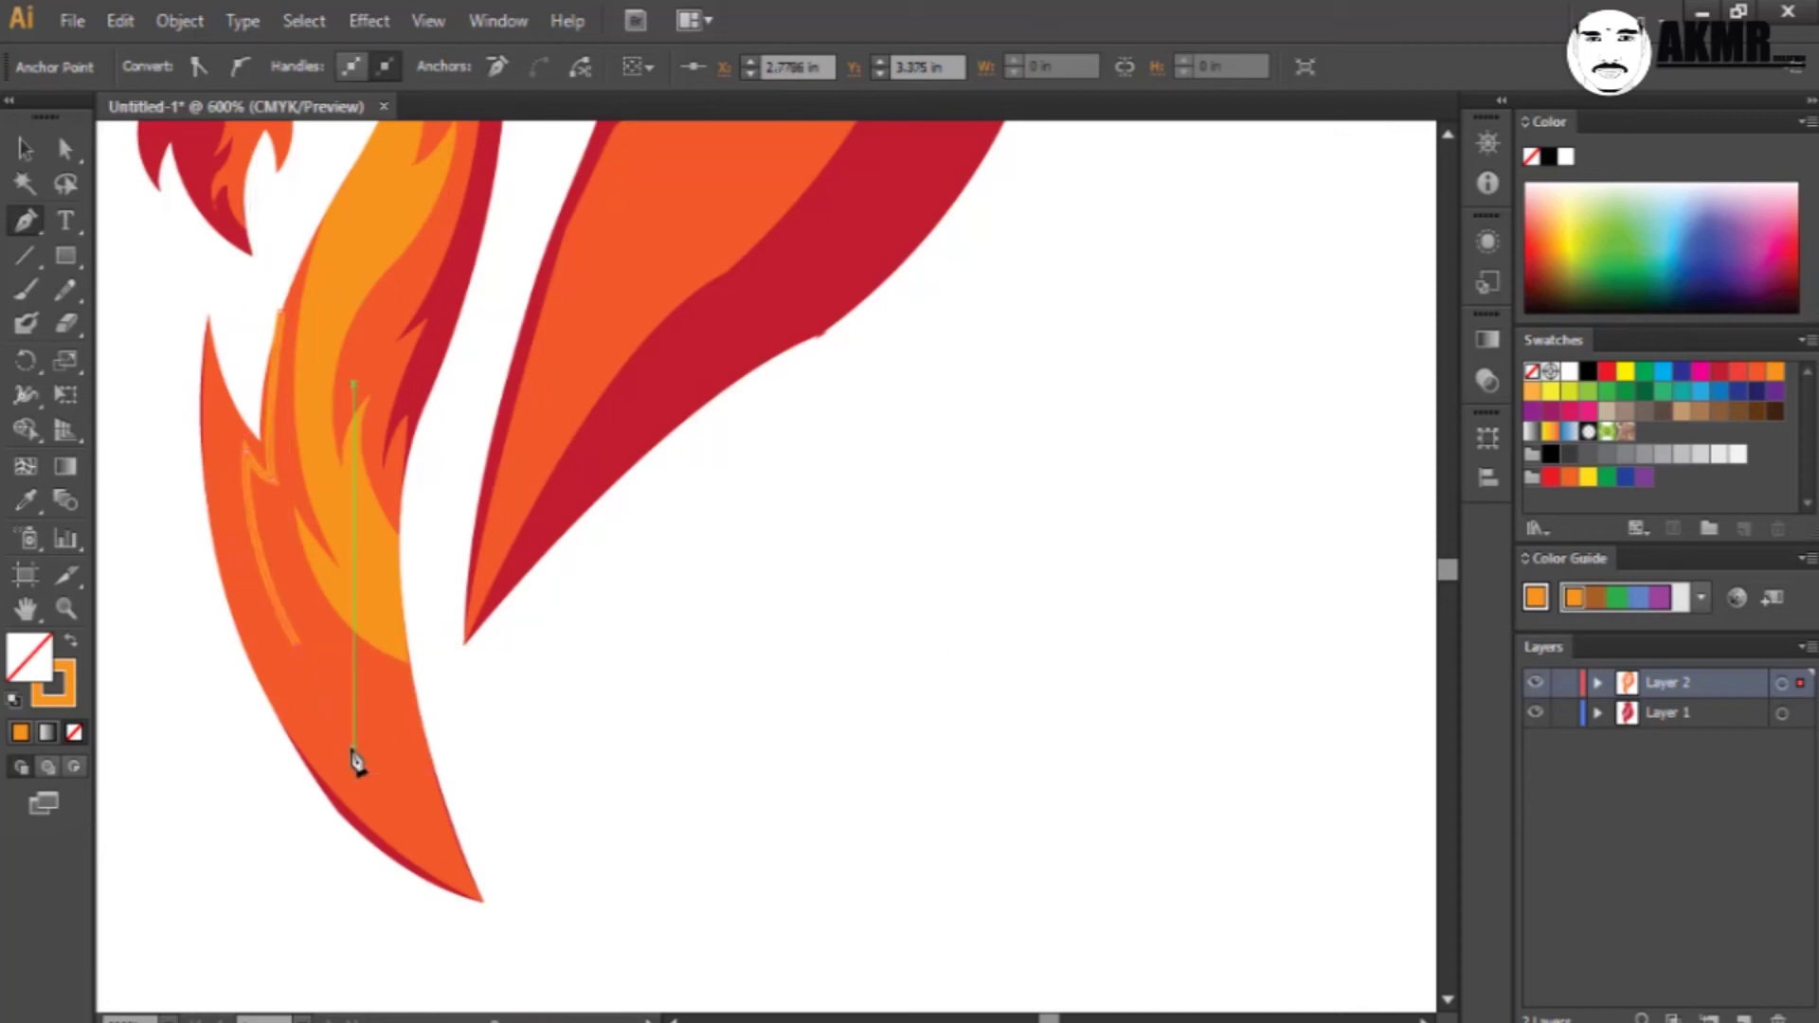
left_click_drag(463, 840, 499, 854)
left_click_drag(549, 886, 491, 910)
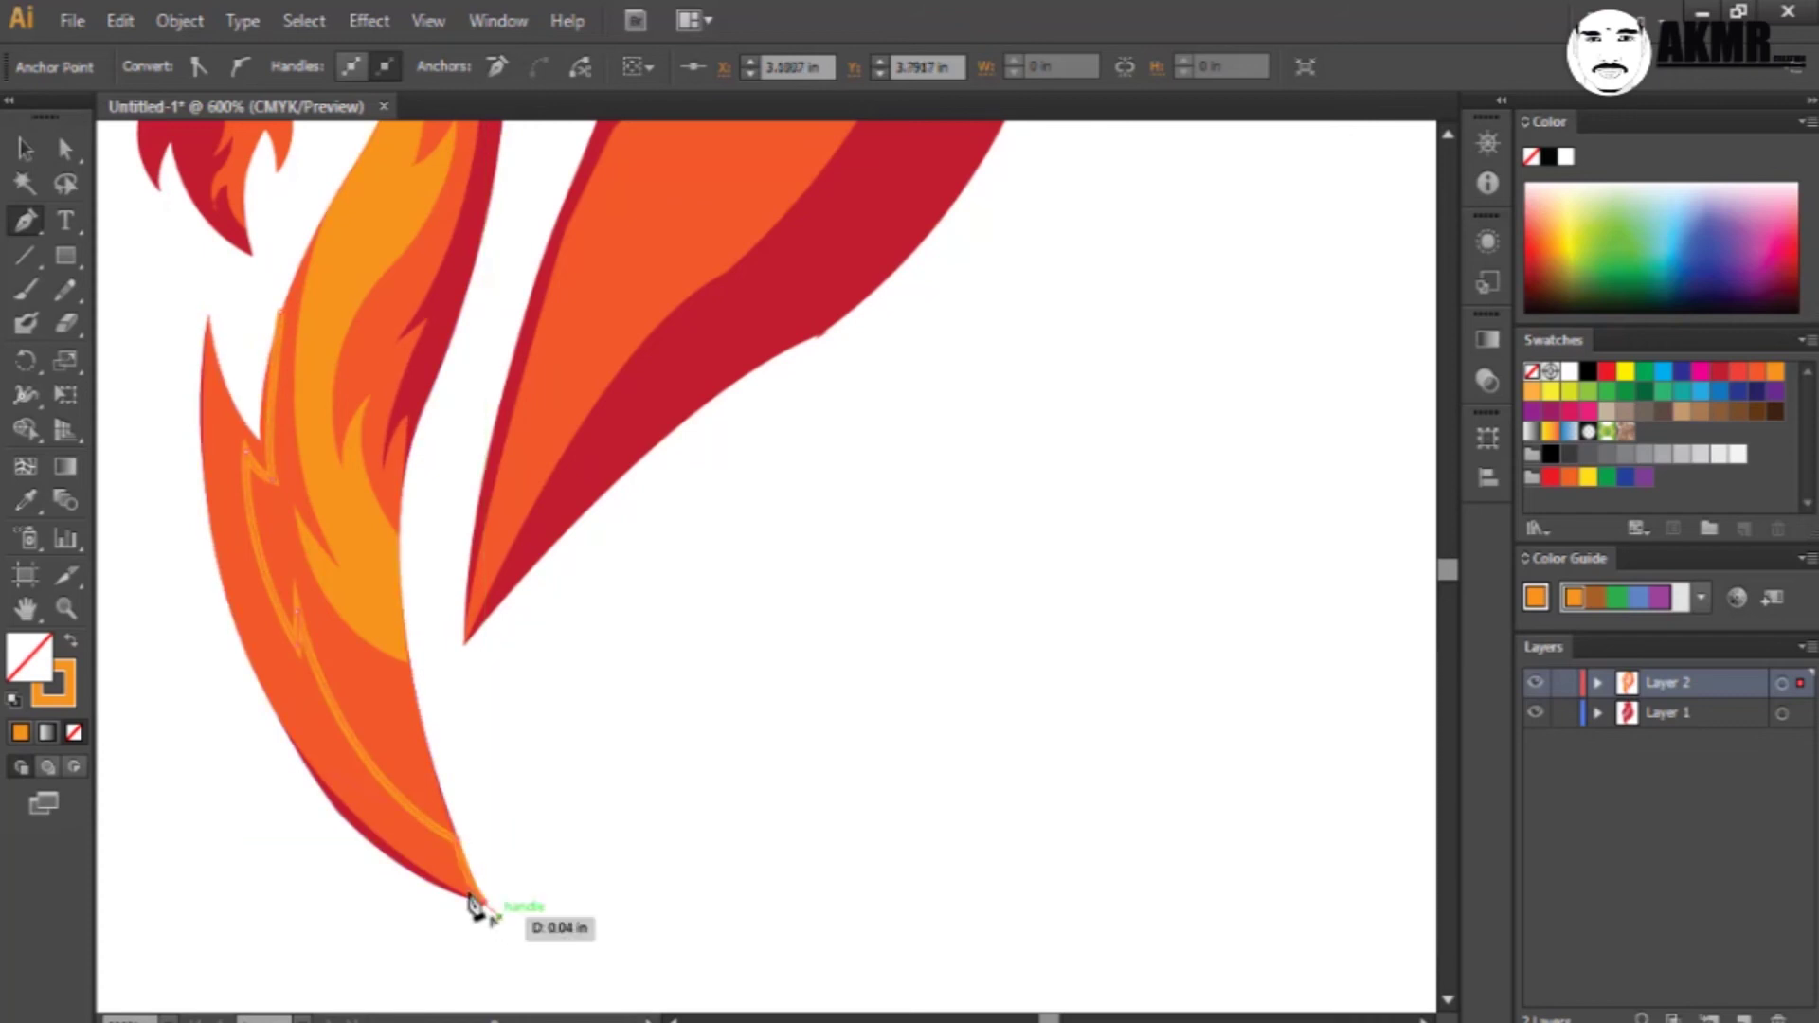
left_click_drag(208, 313, 324, 176)
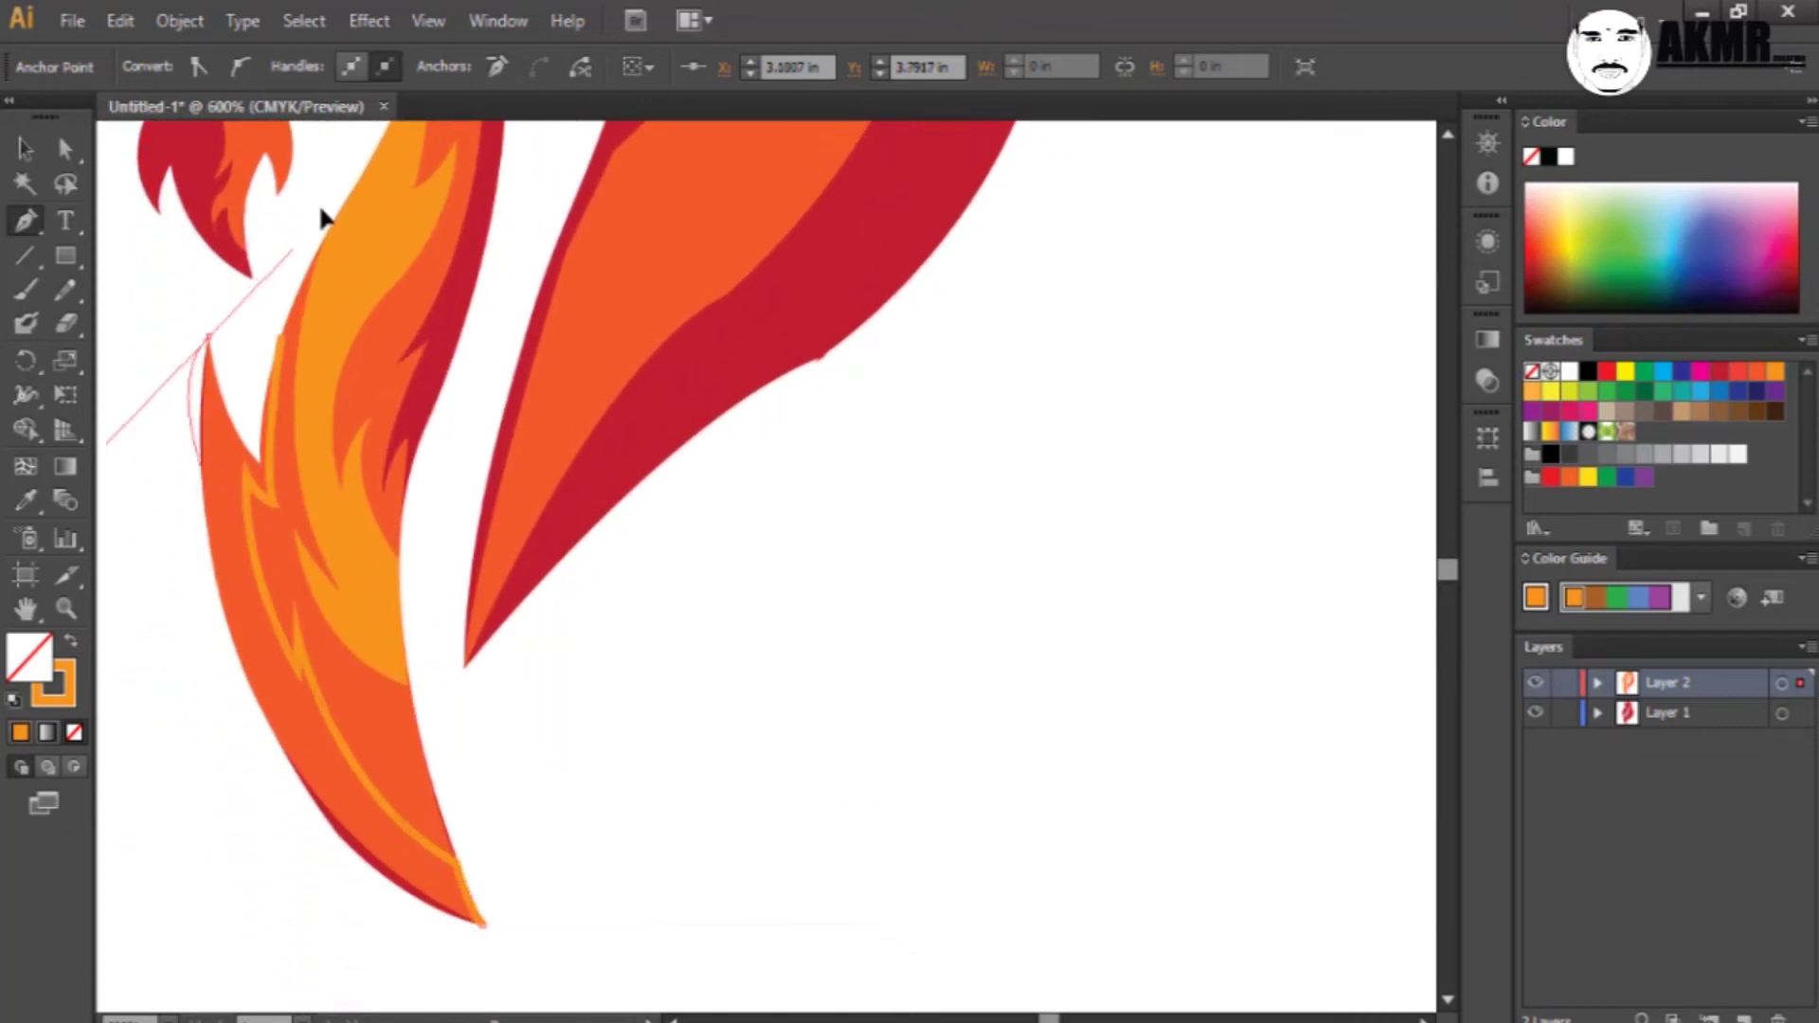
key("ctrl+minus")
key("ctrl+minus")
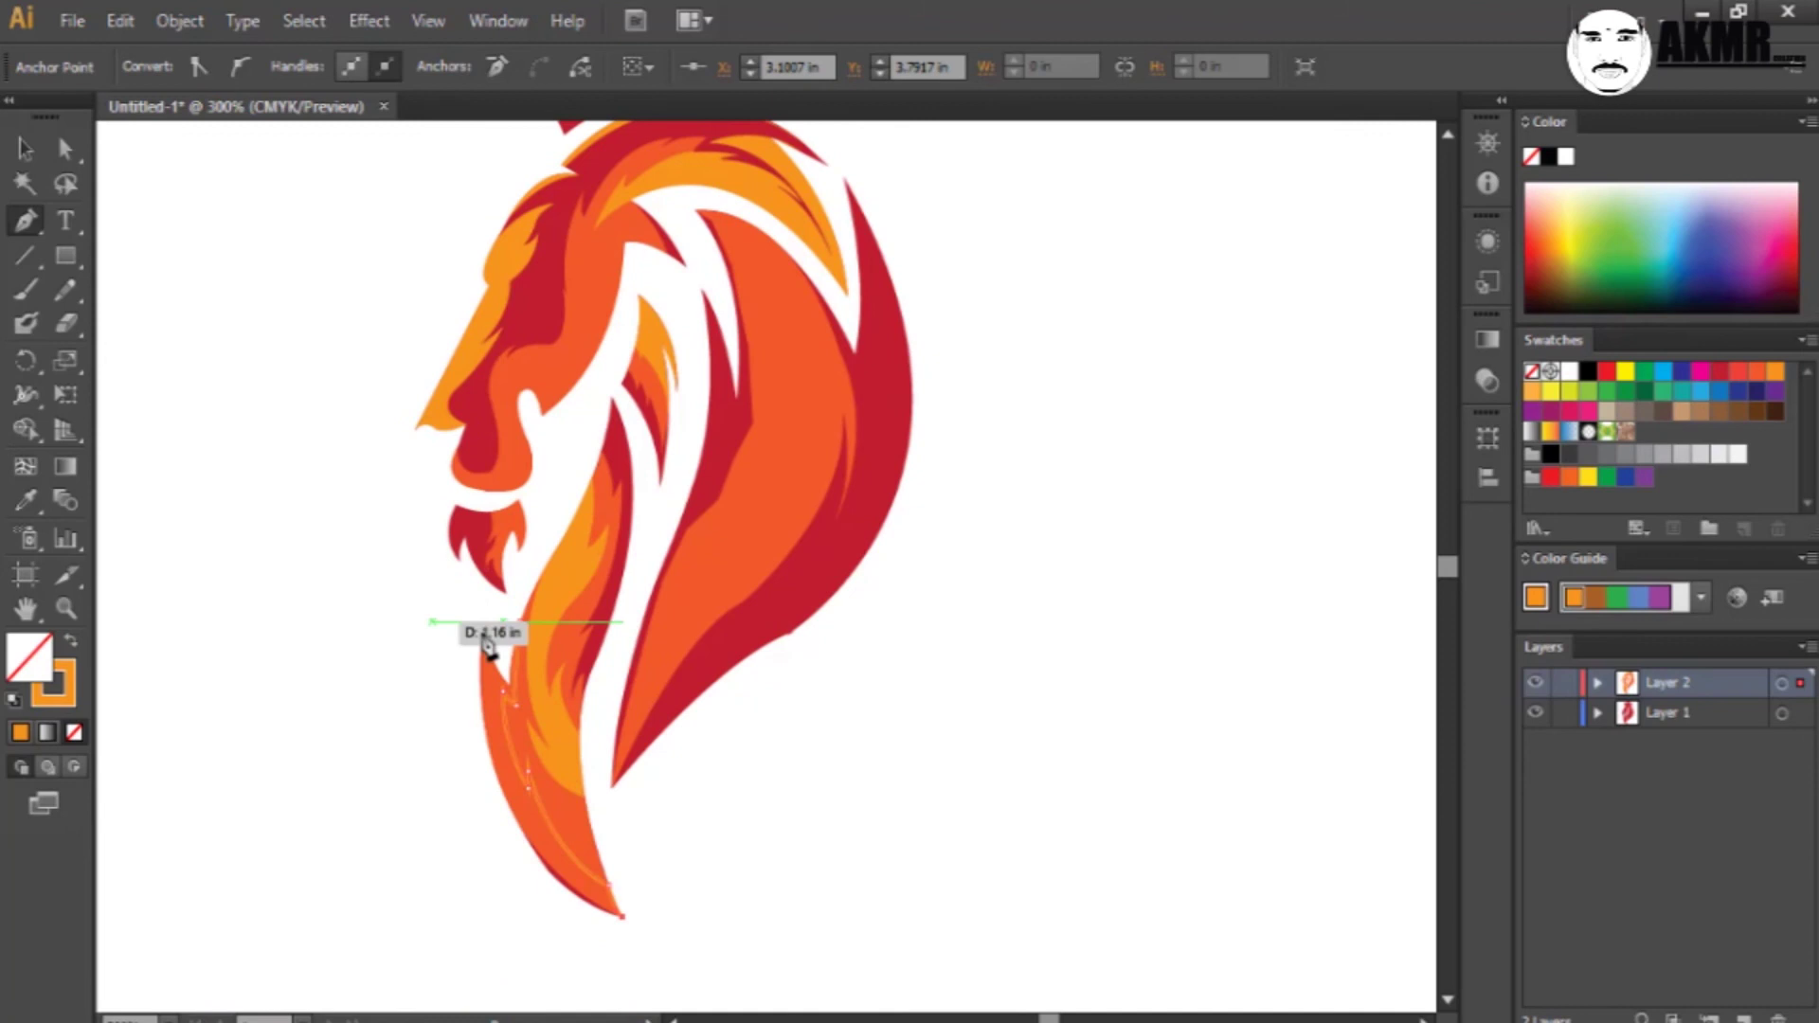
left_click(484, 625)
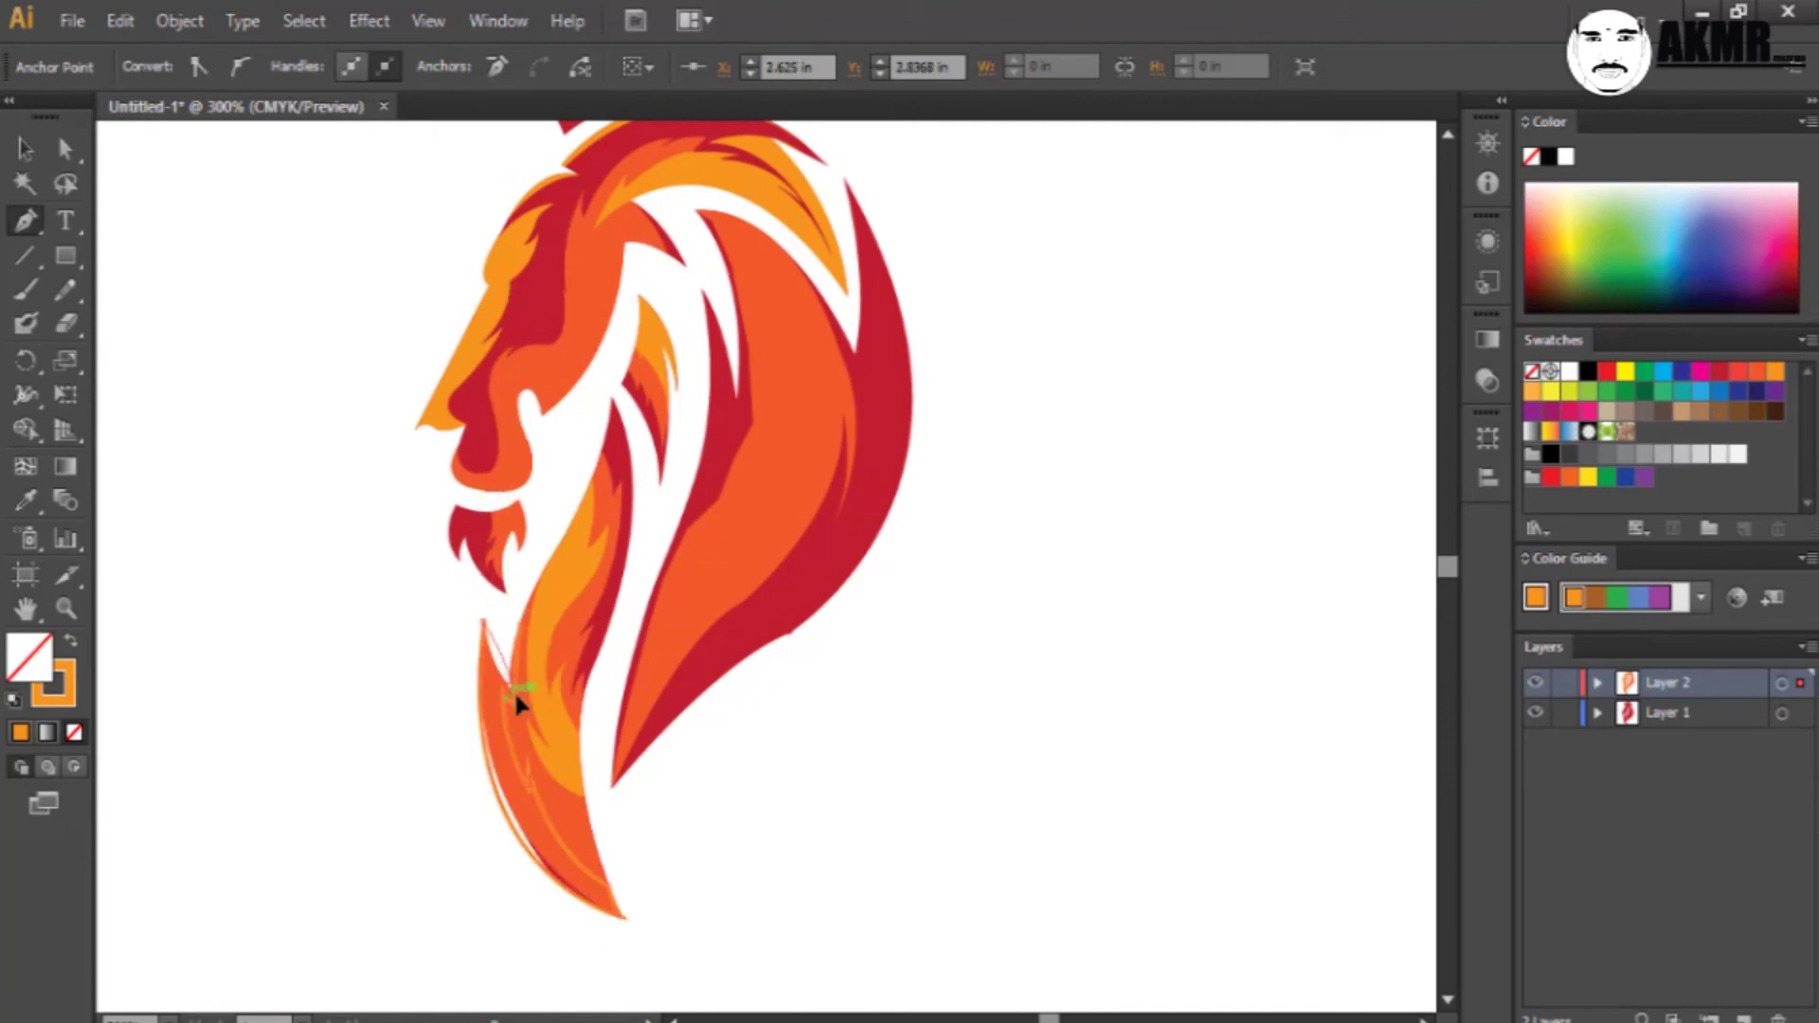
left_click_drag(529, 614, 529, 635)
key("v")
key("shift+x")
left_click(1187, 641)
scroll(1187, 641, "up", 2)
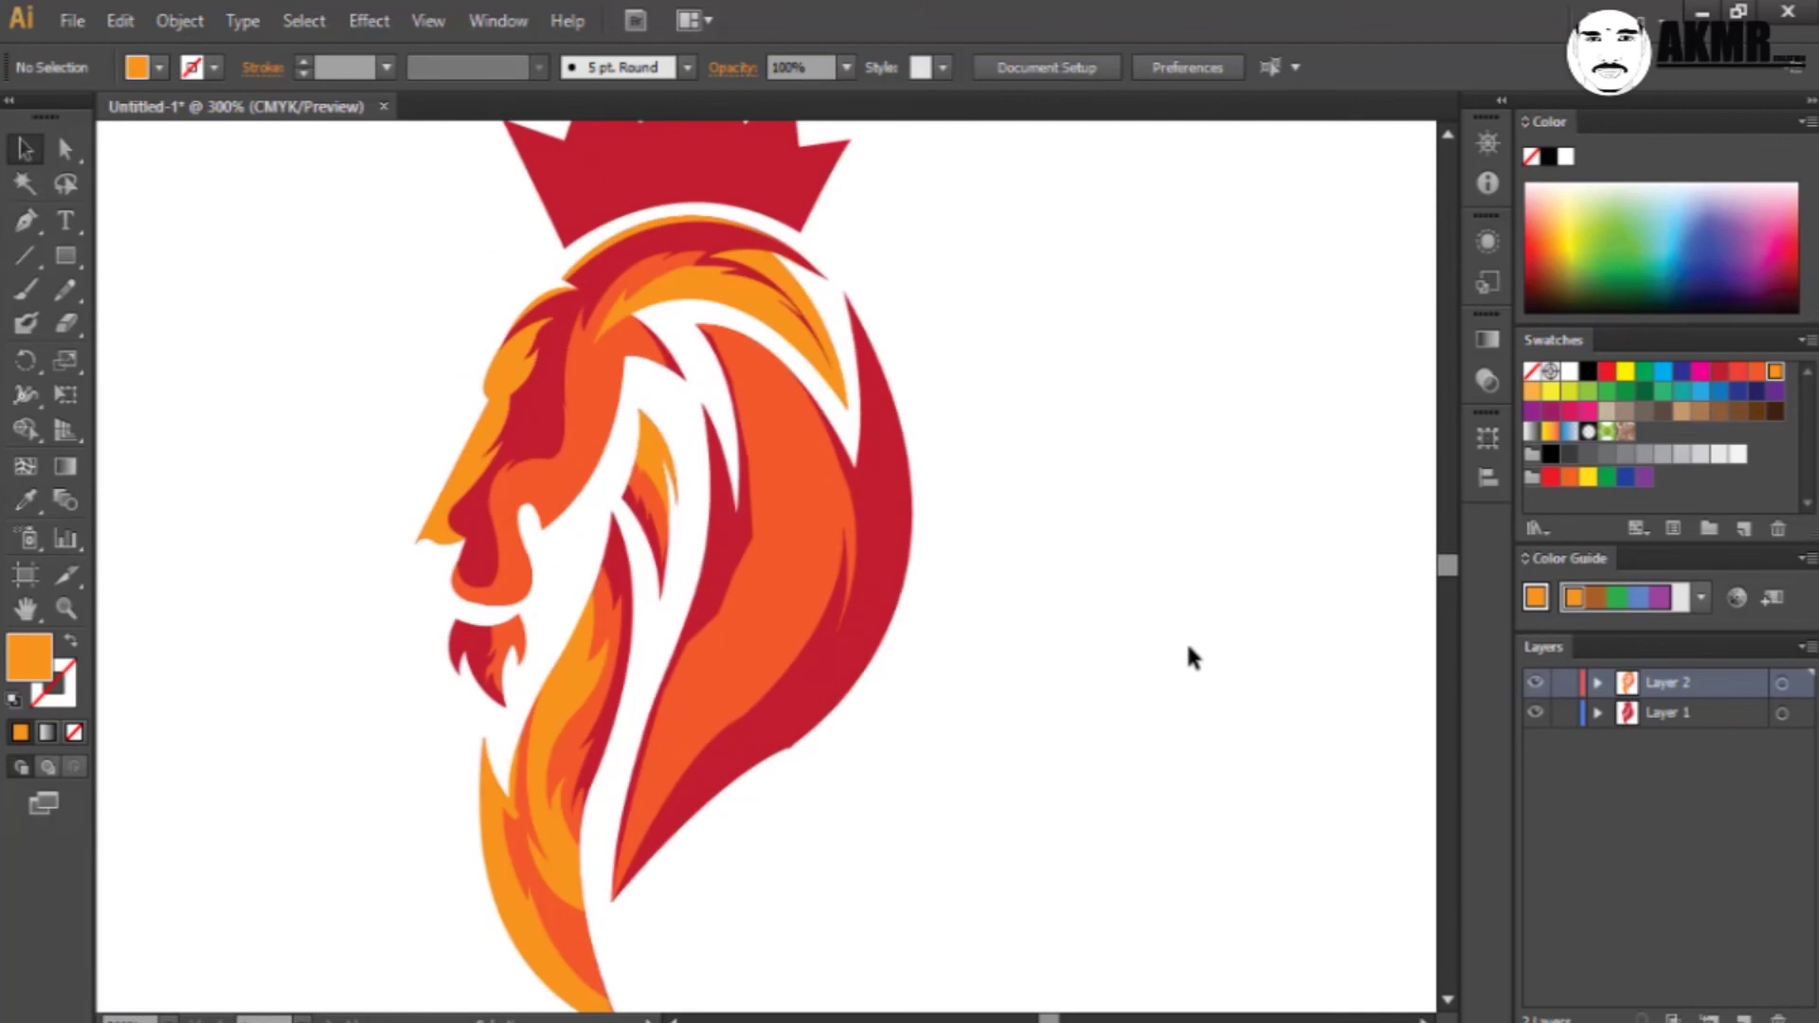
- Zoom in and draw a thin streak path down the large right mane strand to its tip
key("ctrl+plus")
key("p")
left_click(673, 252)
key("shift+x")
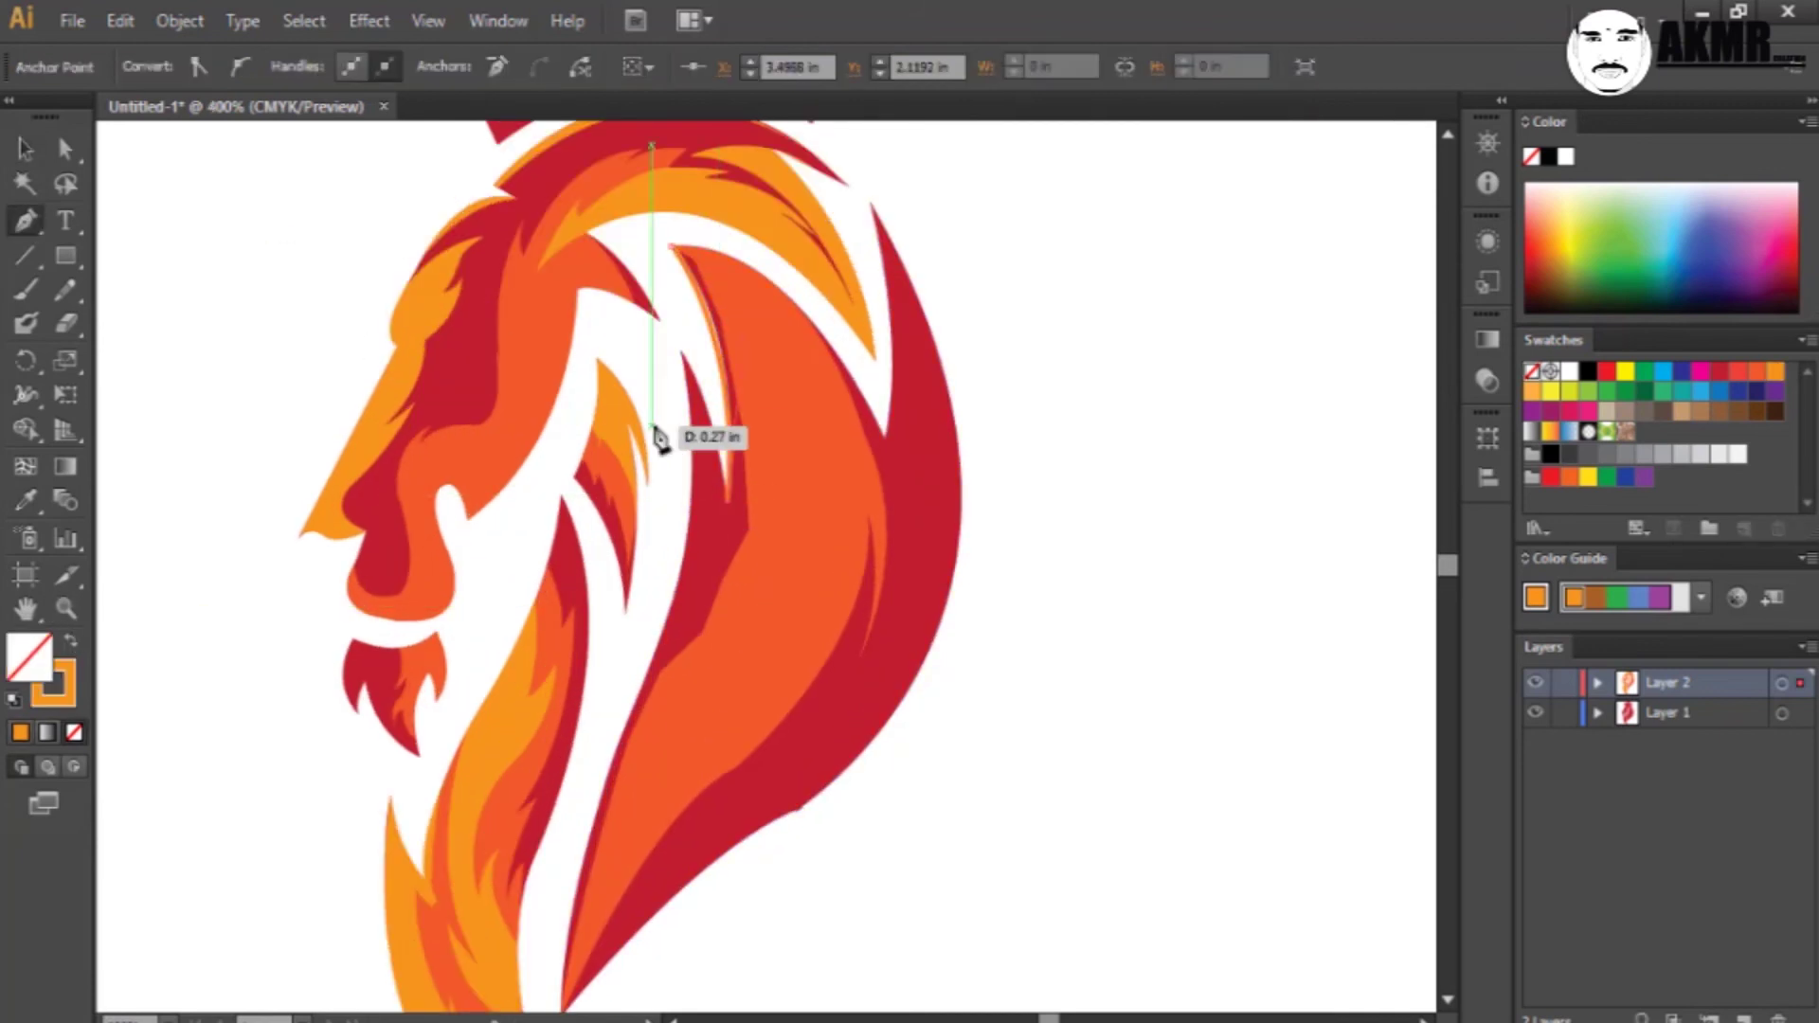
left_click_drag(685, 357, 654, 325)
mouse_move(566, 1003)
left_mouse_down()
mouse_move(552, 951)
mouse_move(515, 967)
left_mouse_up()
scroll(621, 629, "down", 2)
scroll(567, 850, "down", 1)
left_click_drag(563, 835, 564, 955)
left_click(578, 801)
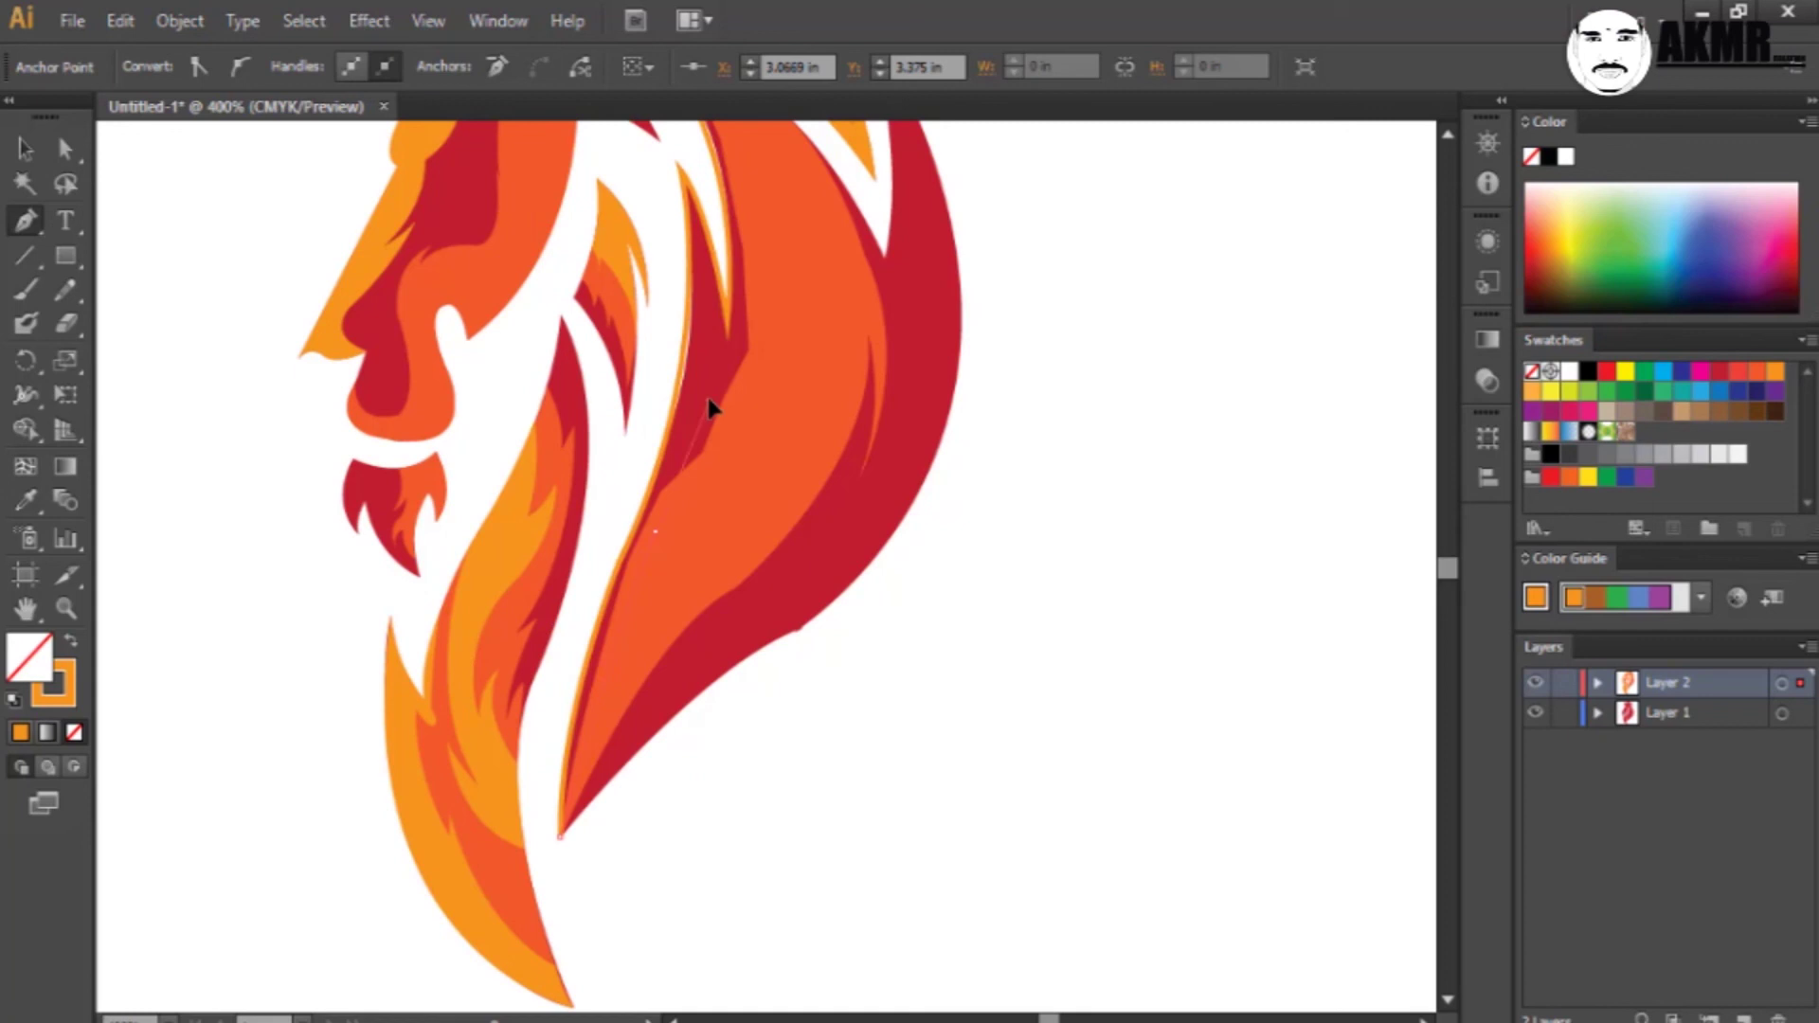
- Curve the streak outline back up toward the crown and fill it light orange
left_click(671, 534)
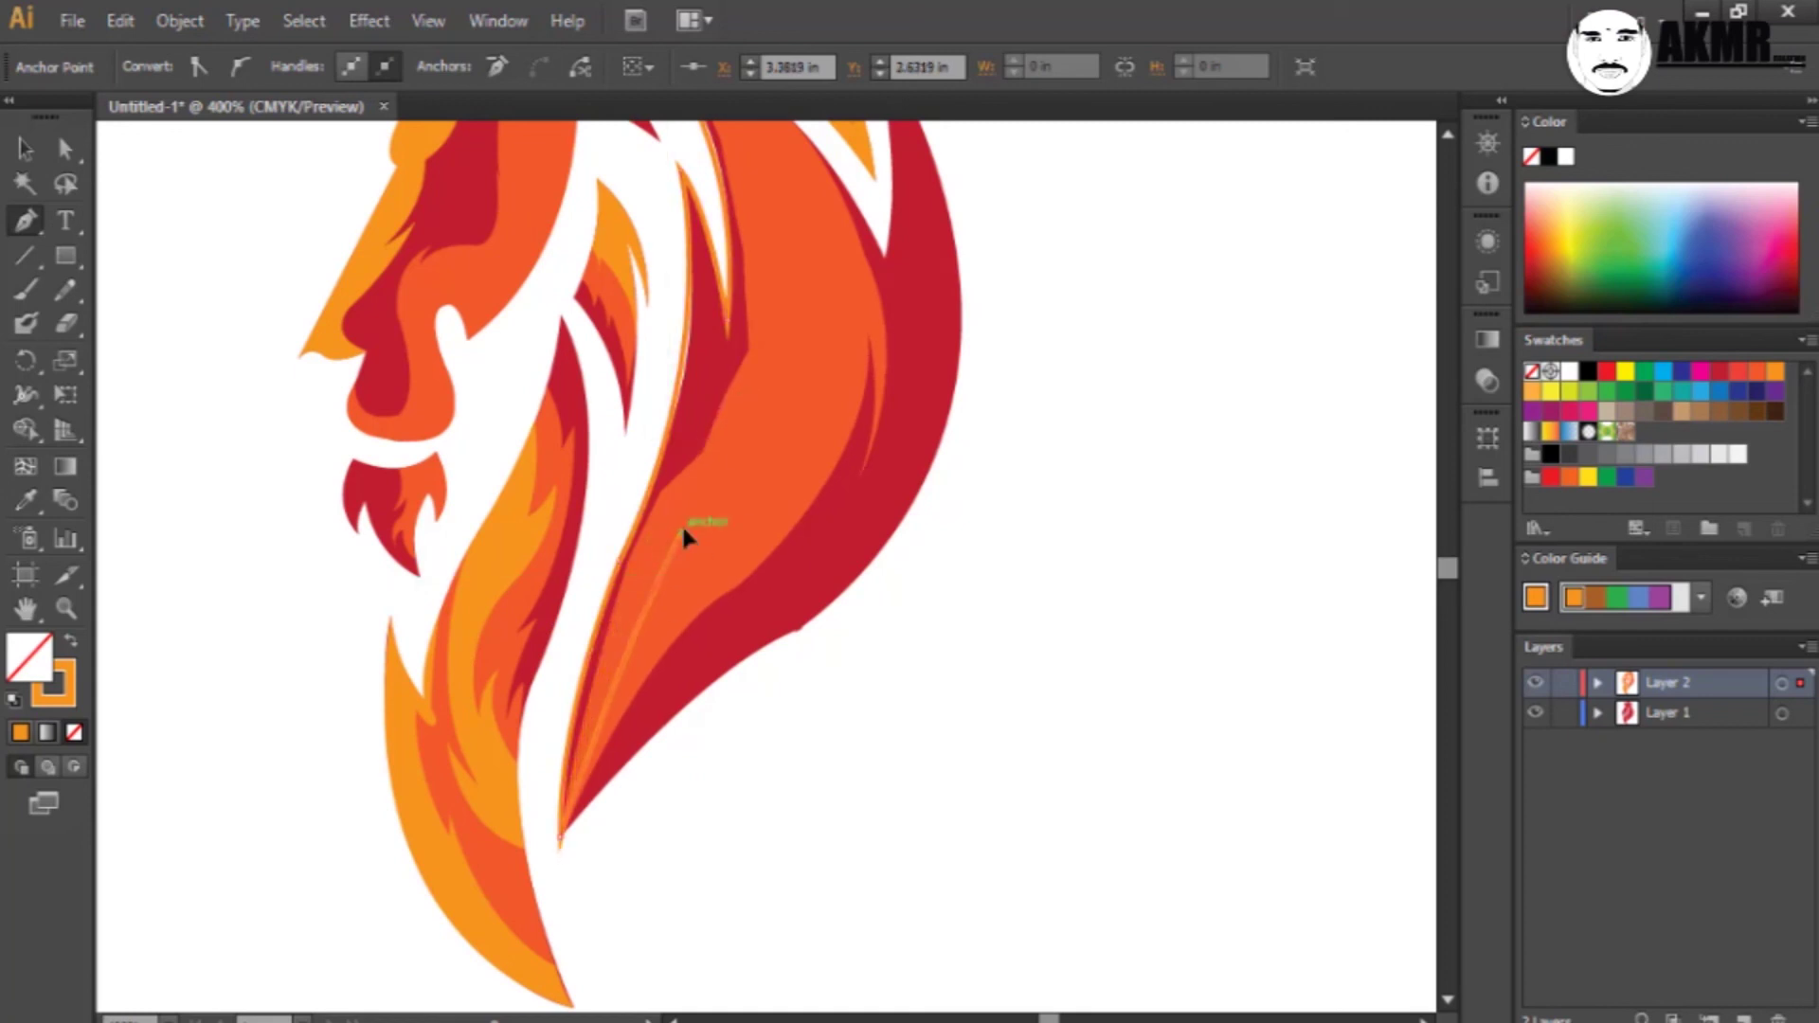
left_click_drag(633, 586, 637, 587)
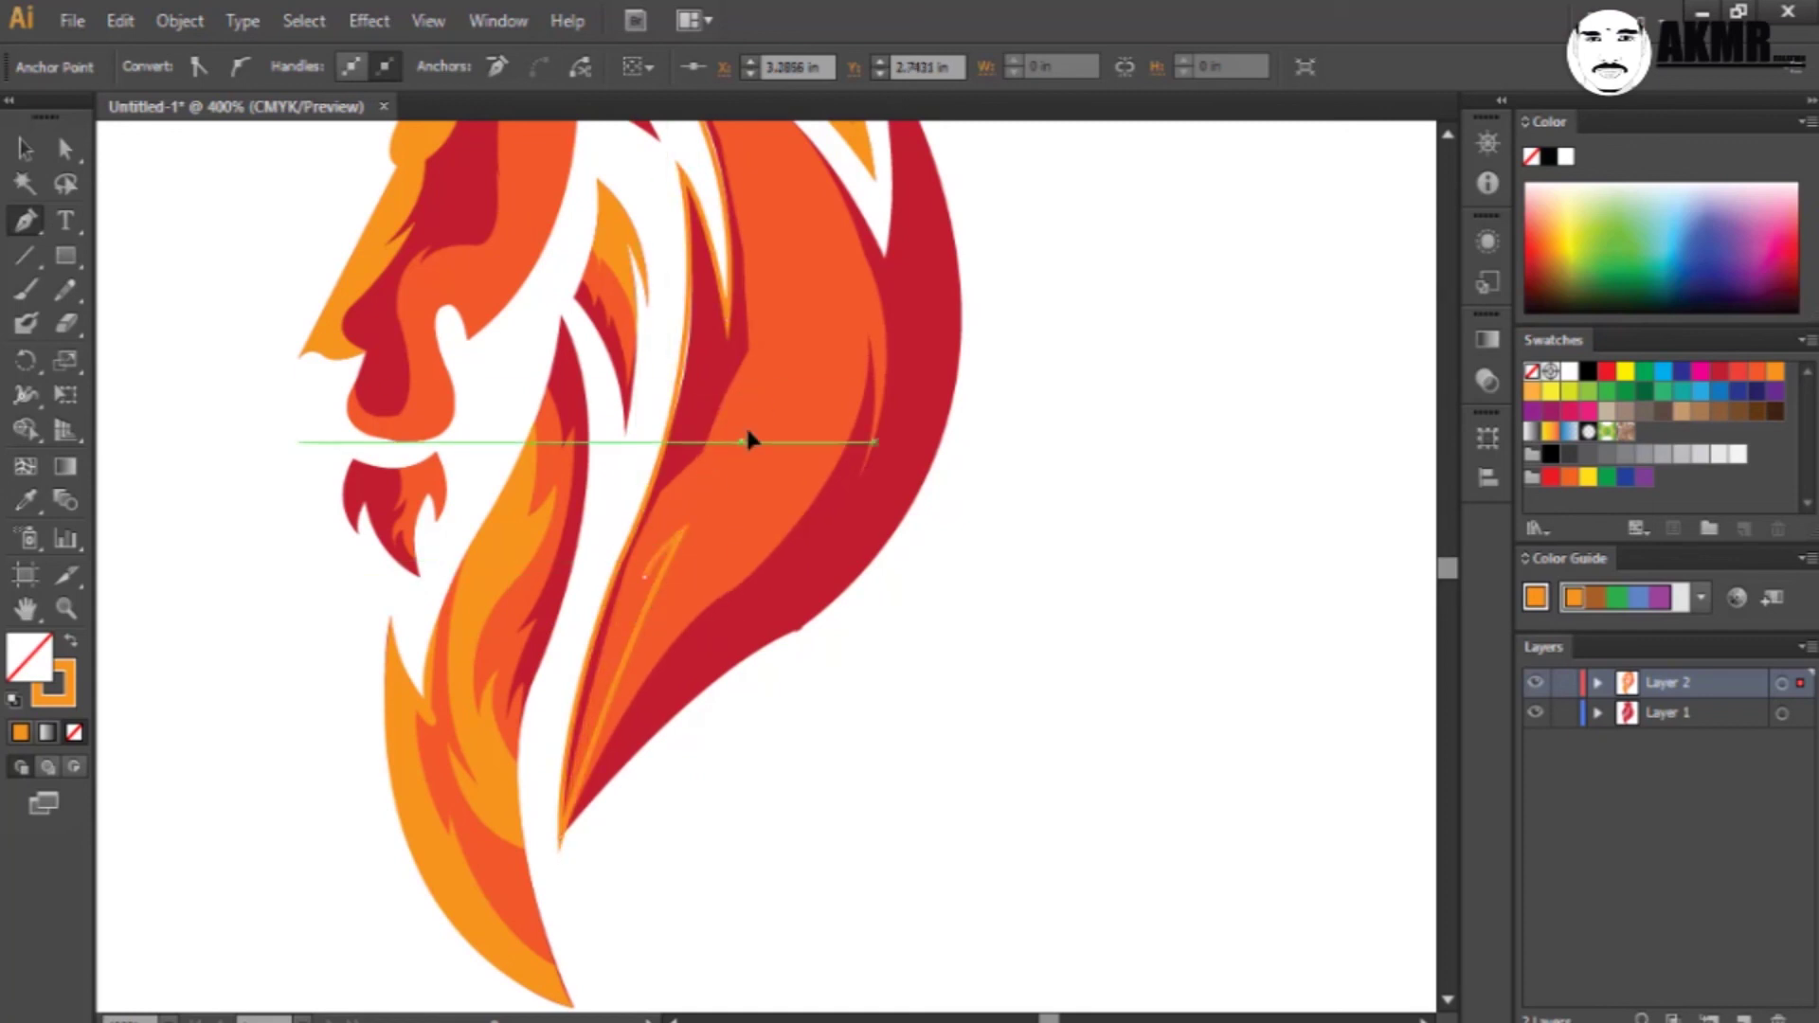
scroll(777, 417, "up", 2)
left_click_drag(786, 429, 782, 415)
left_click(781, 504)
left_click_drag(786, 291, 824, 409)
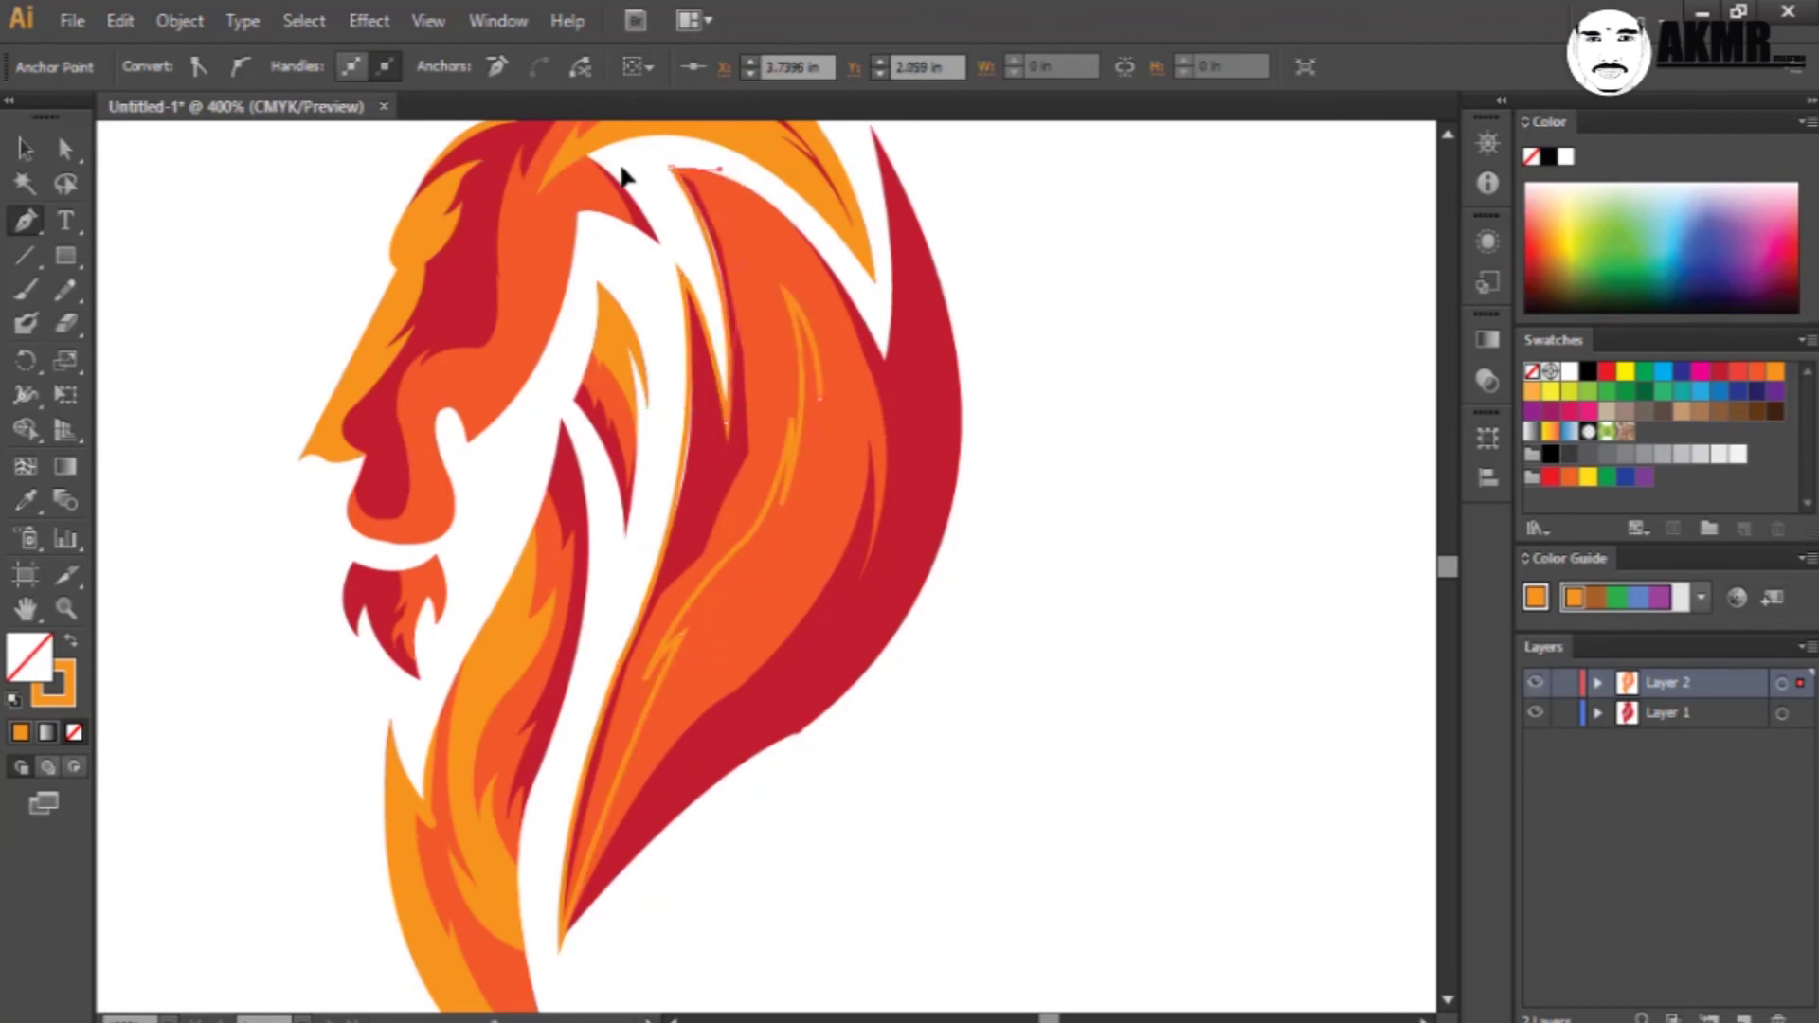
scroll(637, 169, "up", 5)
left_click(650, 717)
scroll(477, 630, "down", 3)
key("shift+x")
- Trace a new path inside the crown from its top tip through the left peaks and valleys
key("v")
left_click(188, 305)
scroll(188, 306, "down", 3)
scroll(188, 305, "up", 1)
scroll(185, 290, "up", 3)
scroll(180, 289, "up", 2)
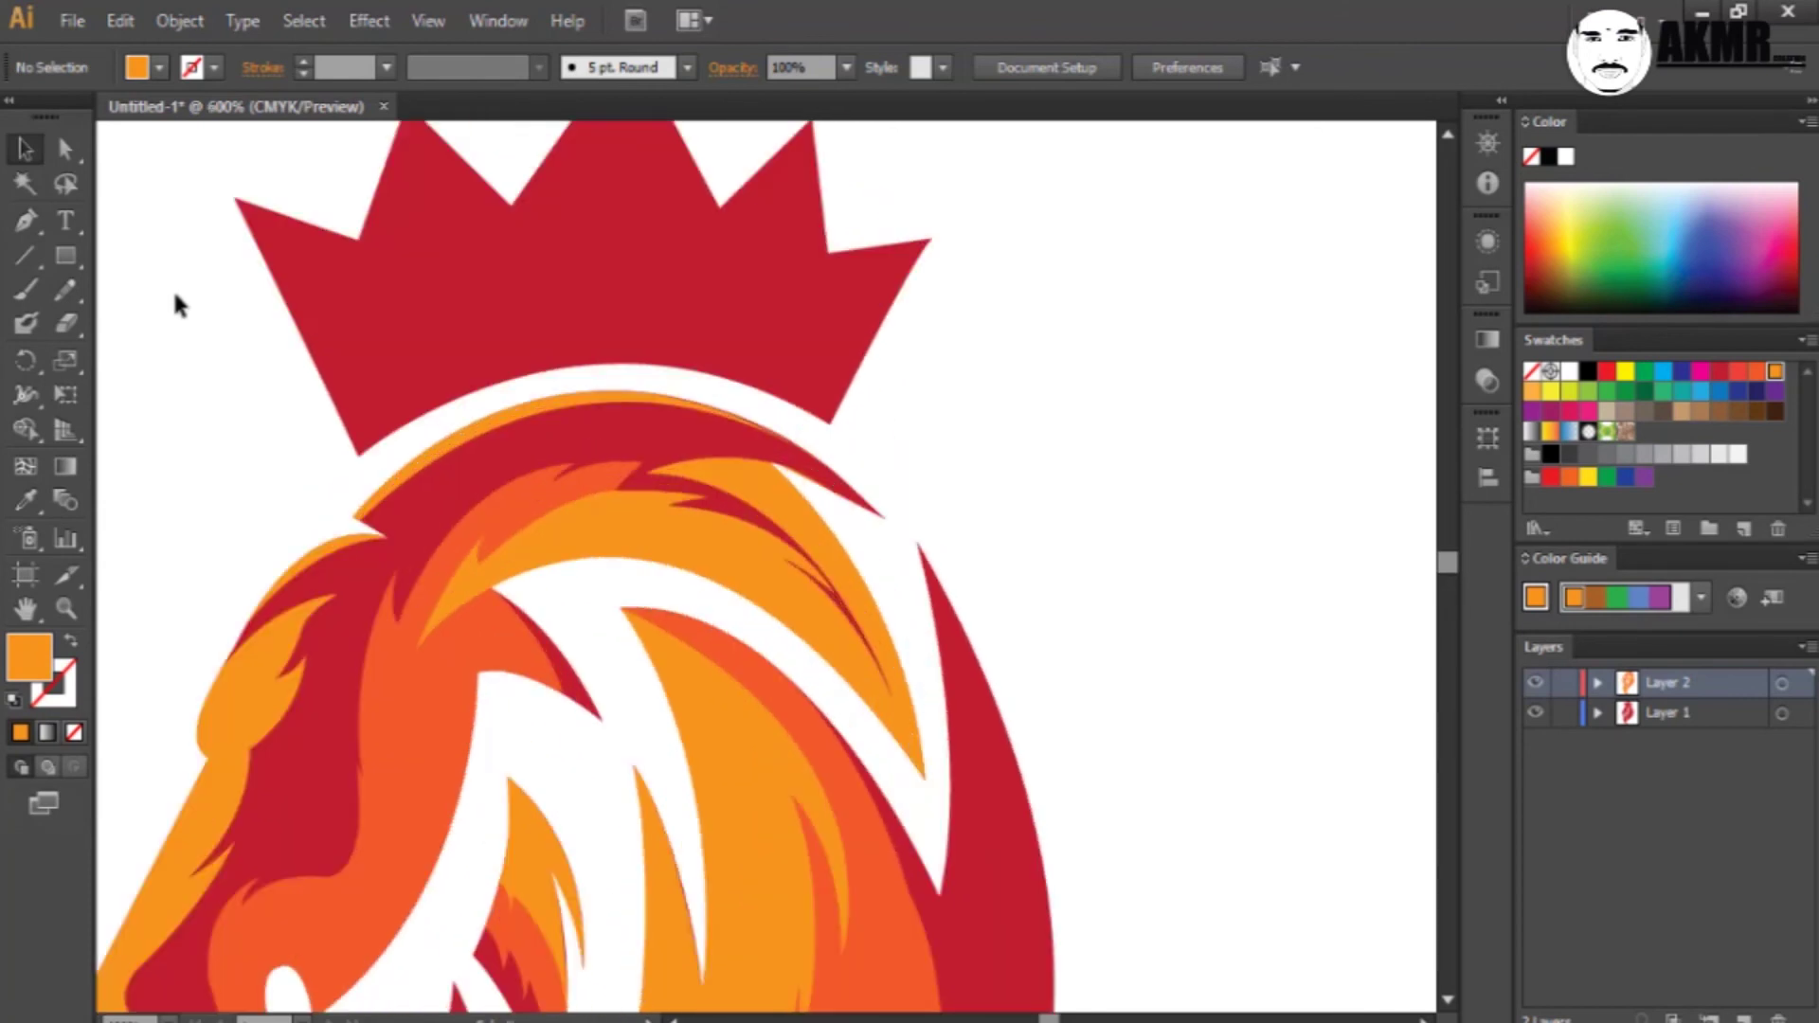
left_click(27, 221)
scroll(636, 162, "up", 1)
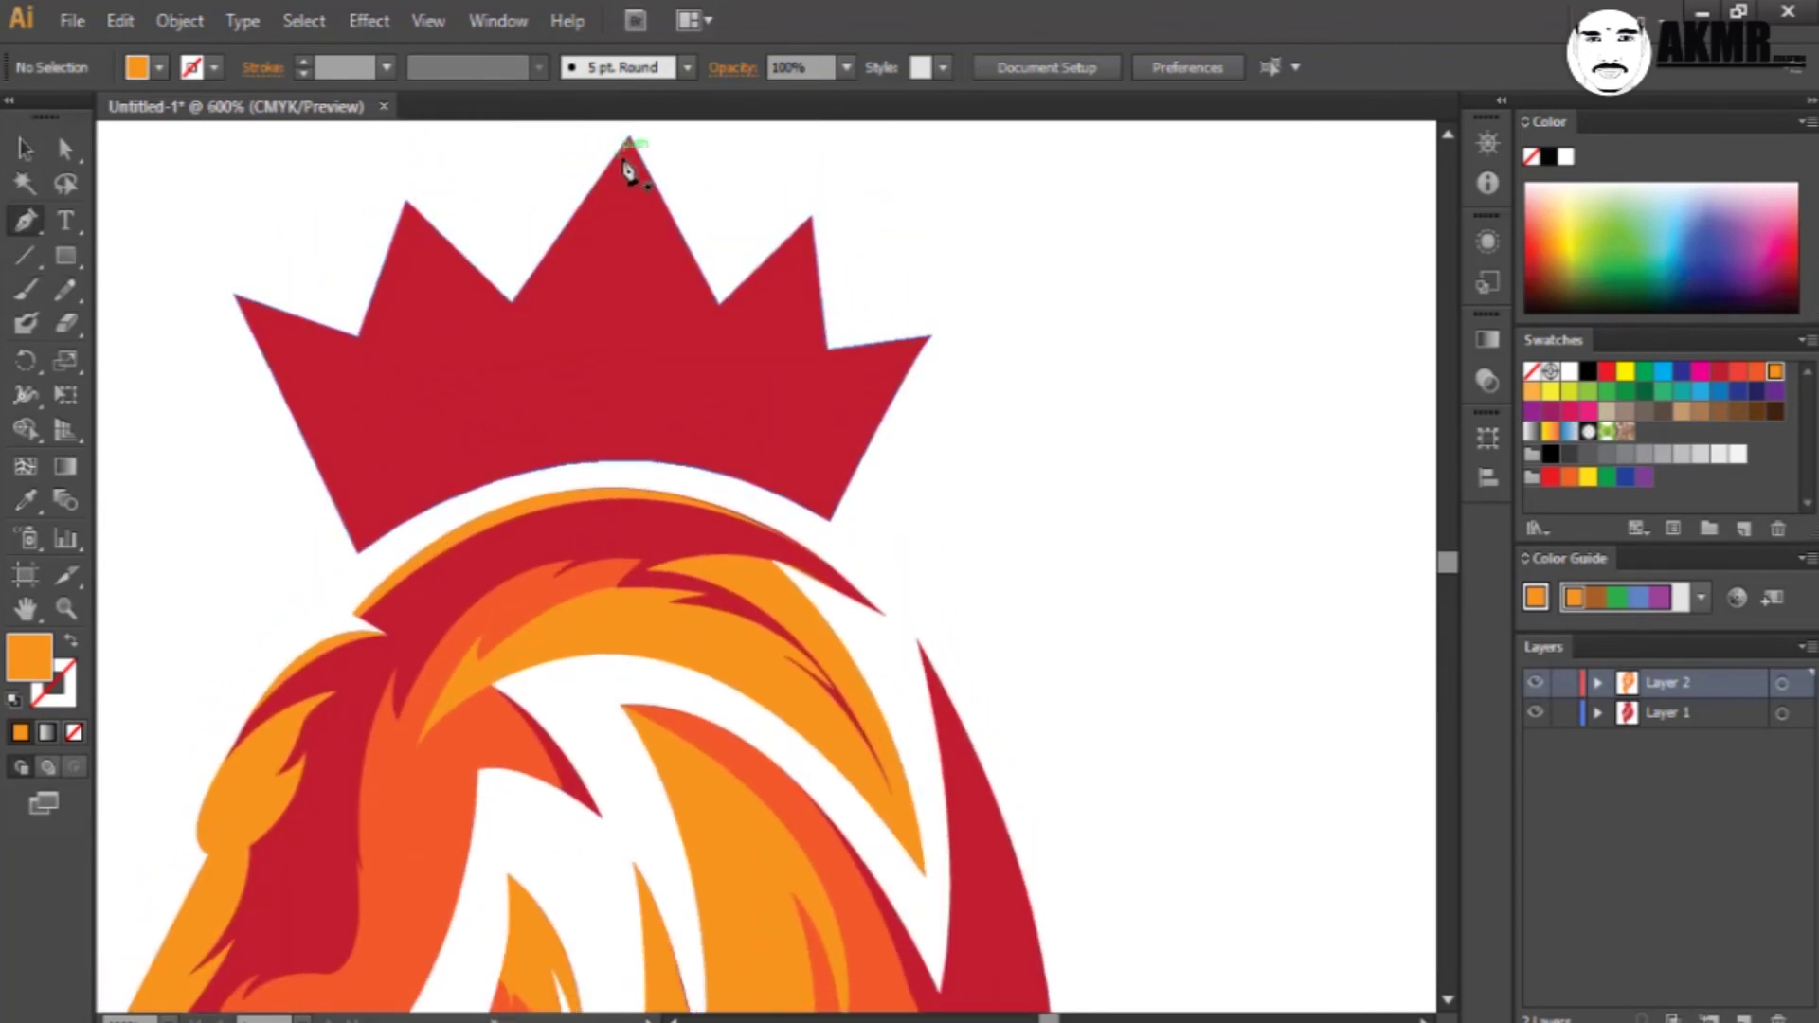
left_click(626, 155)
left_click(512, 303)
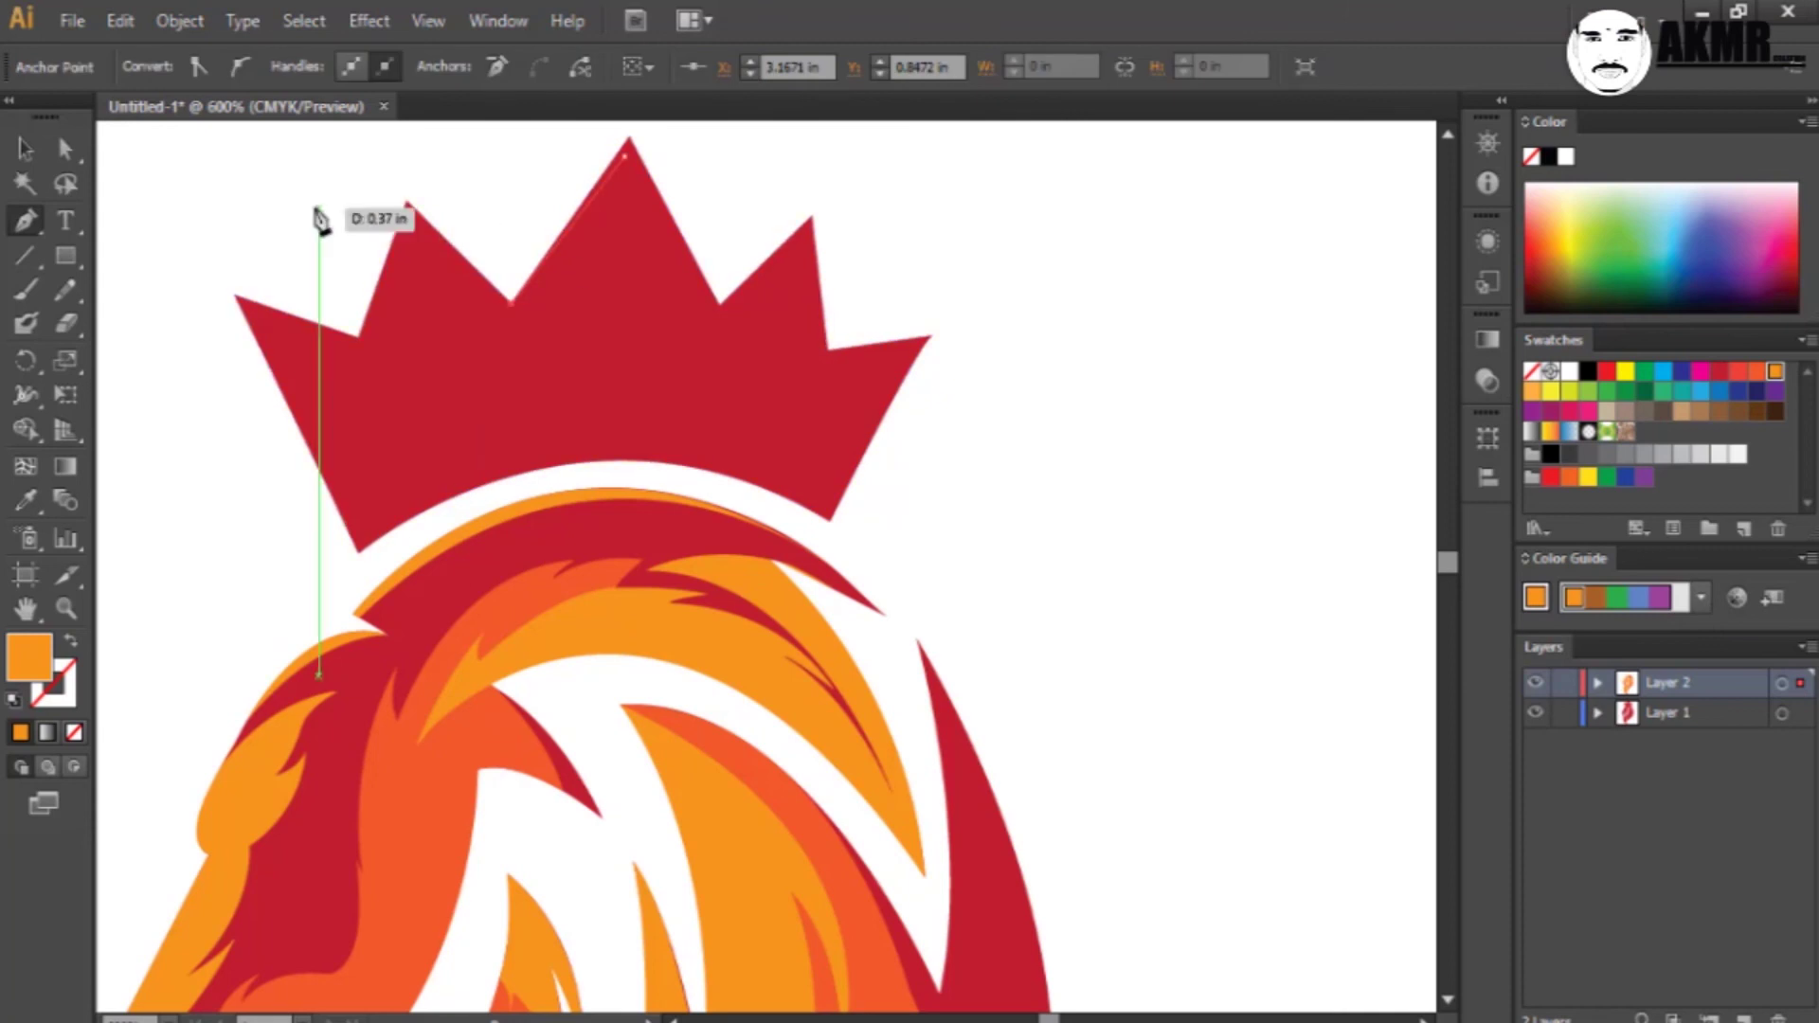
left_click(414, 206)
left_click(363, 338)
left_click(245, 310)
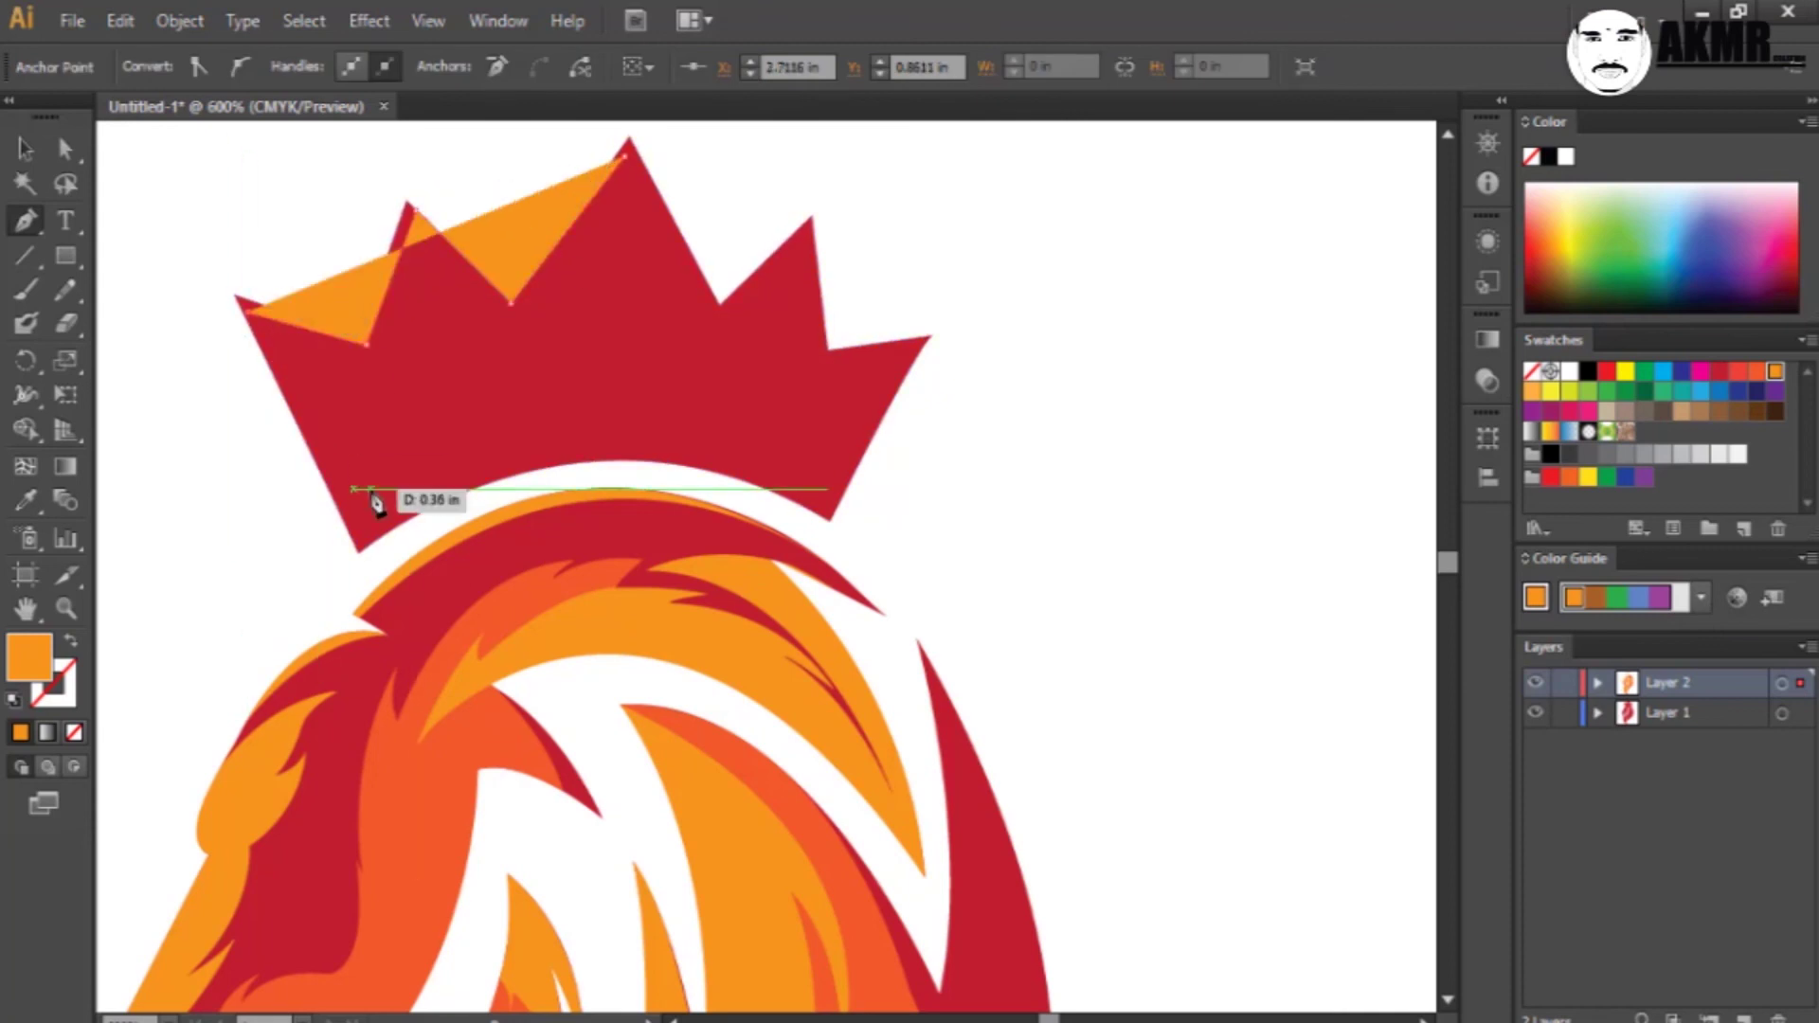
- Complete the path around the crown's bottom and right points, close it, and fill it orange
left_click(347, 509)
left_click_drag(830, 516, 1022, 675)
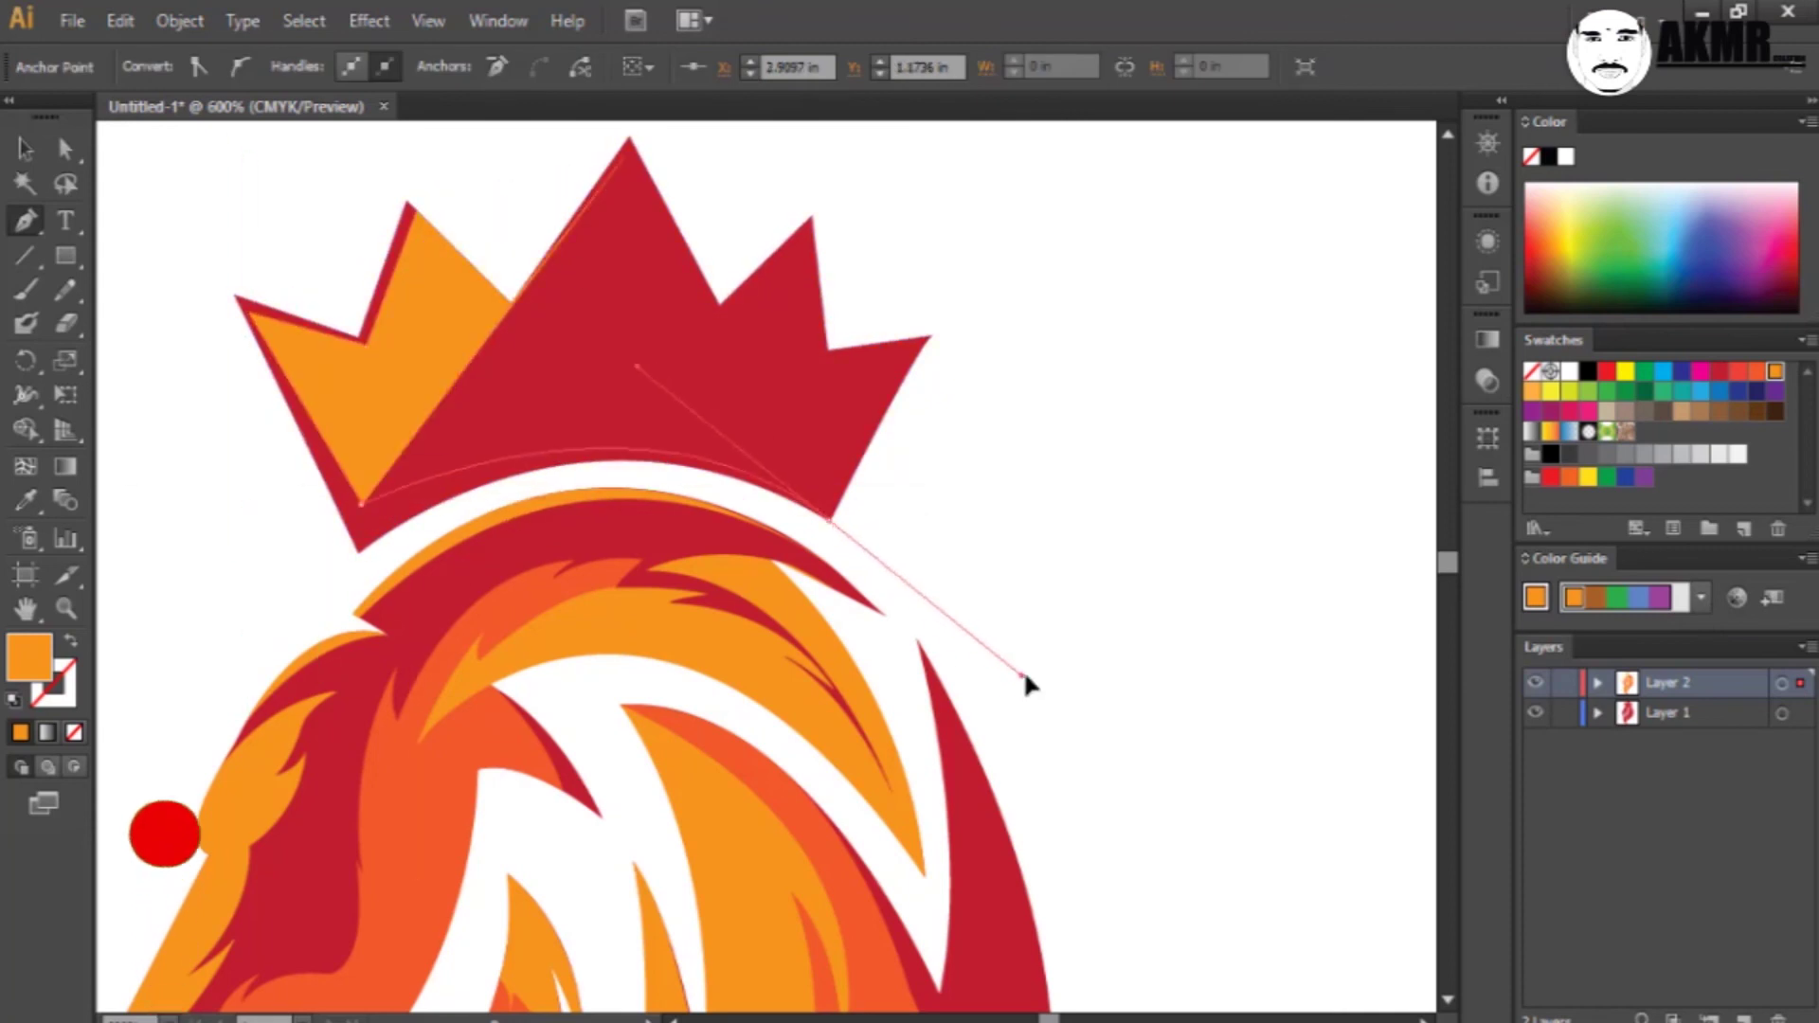
left_click(927, 339)
key("shift+x")
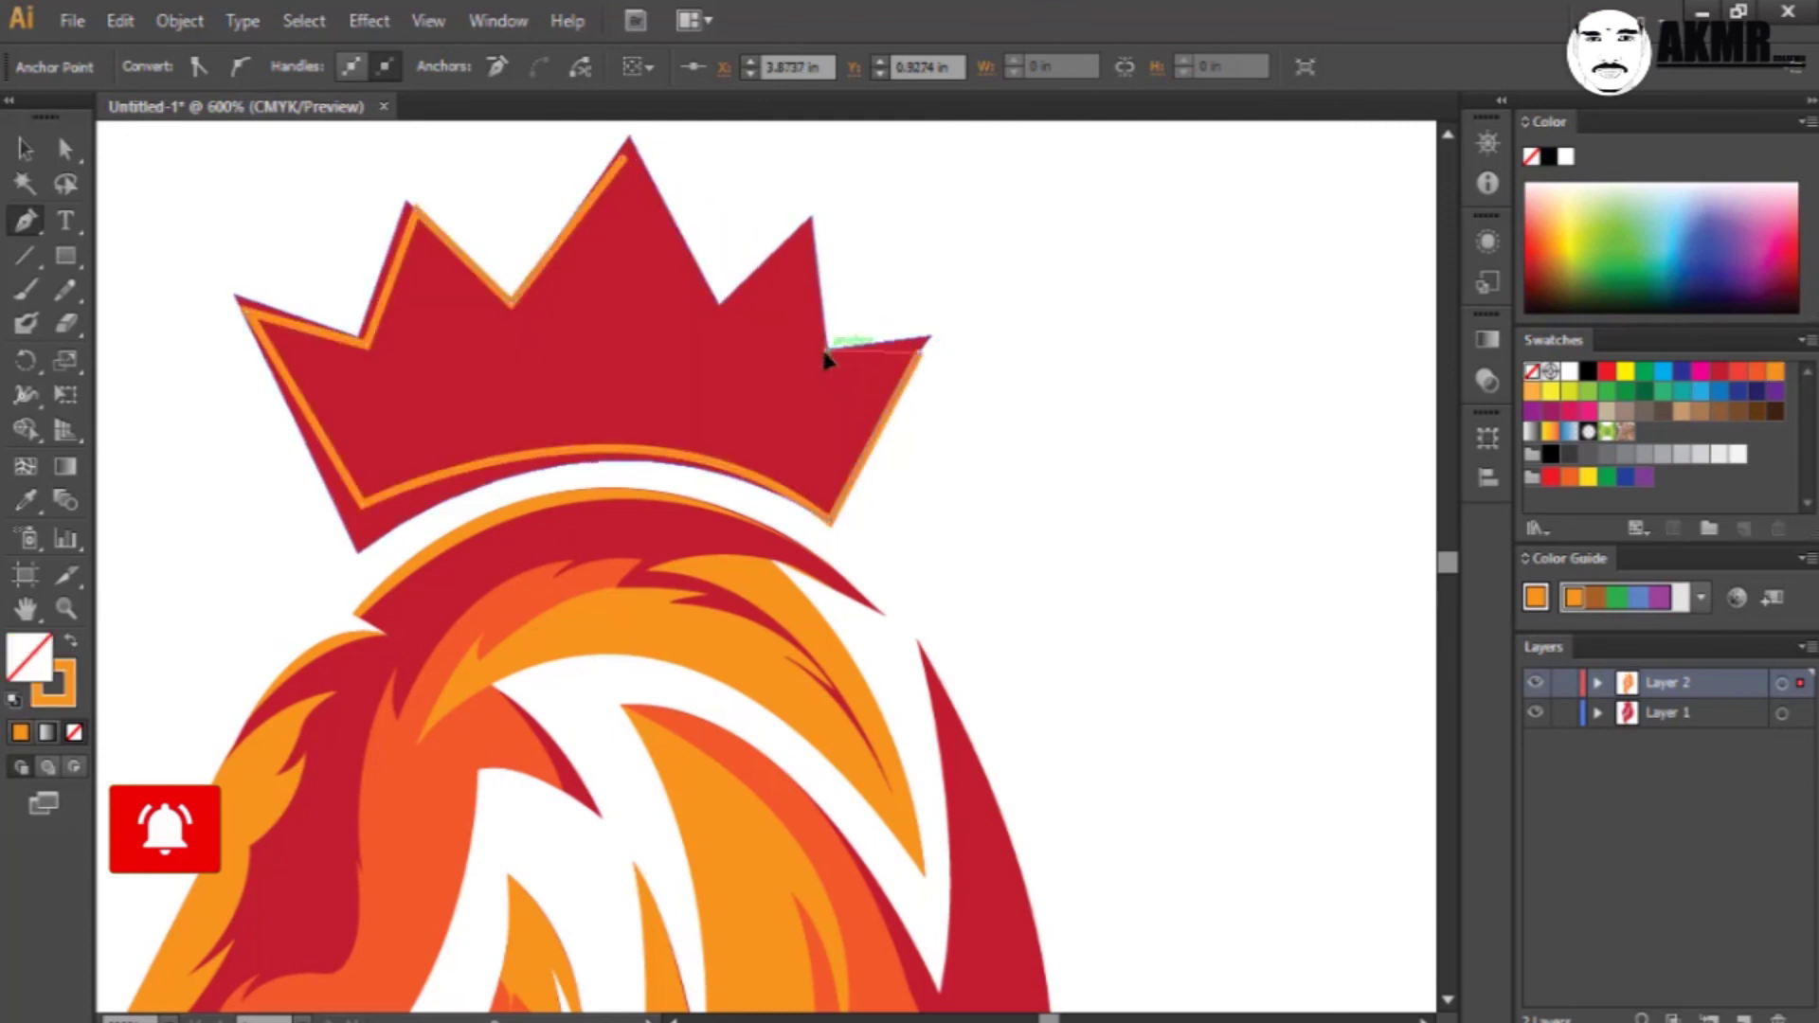
left_click(815, 236)
left_click(720, 304)
left_click(627, 155)
key("v")
key("shift+x")
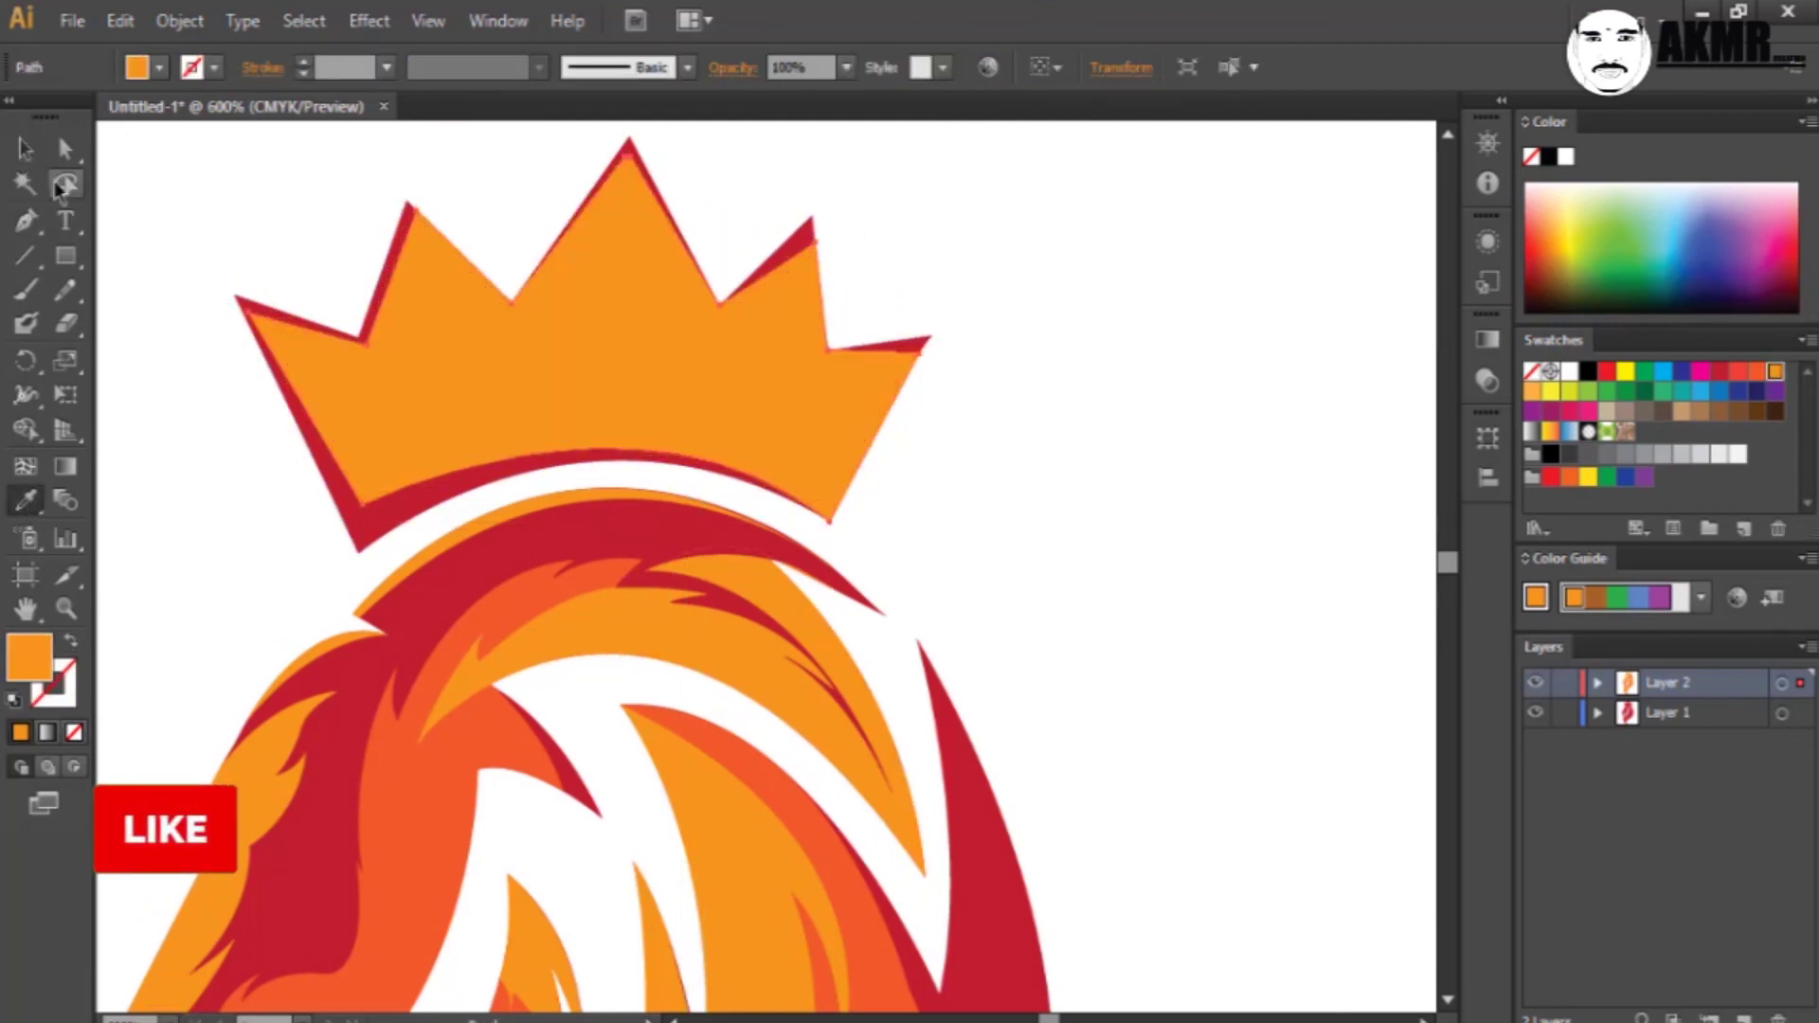
key("ctrl+shift+a")
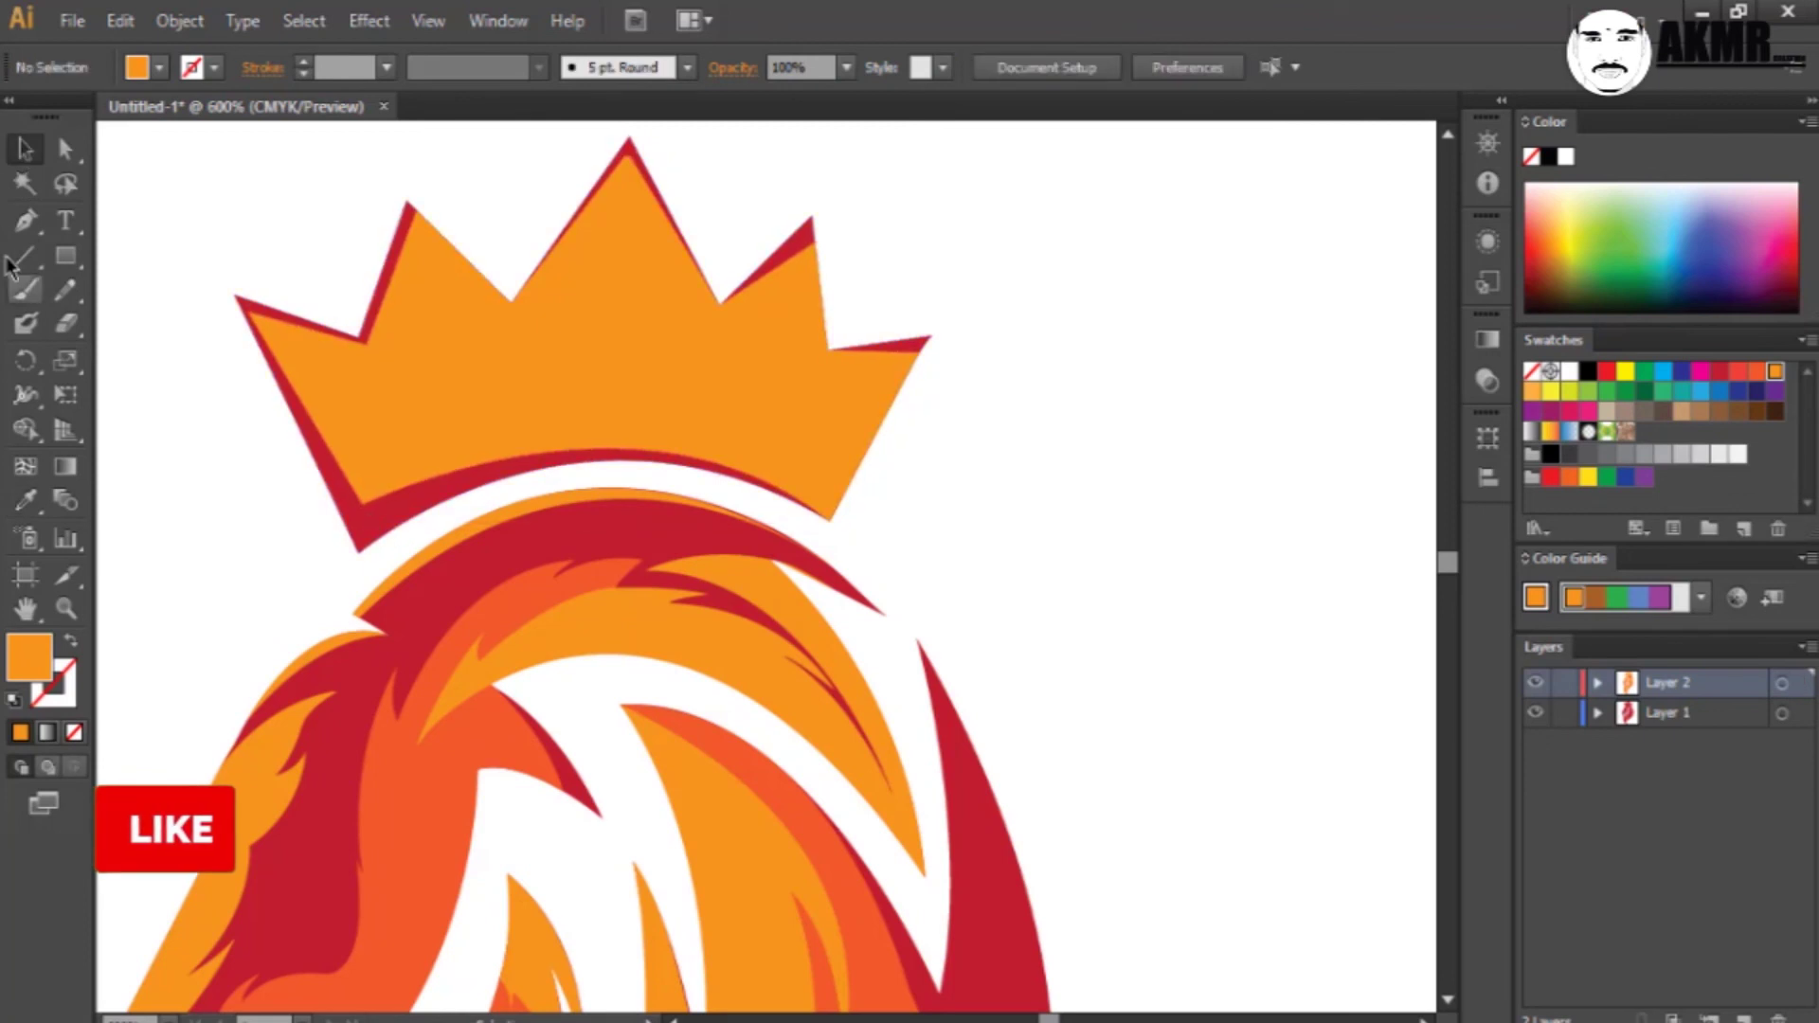
- Draw a curved band shape across the crown starting from its left tip
key("p")
left_click_drag(237, 299, 247, 363)
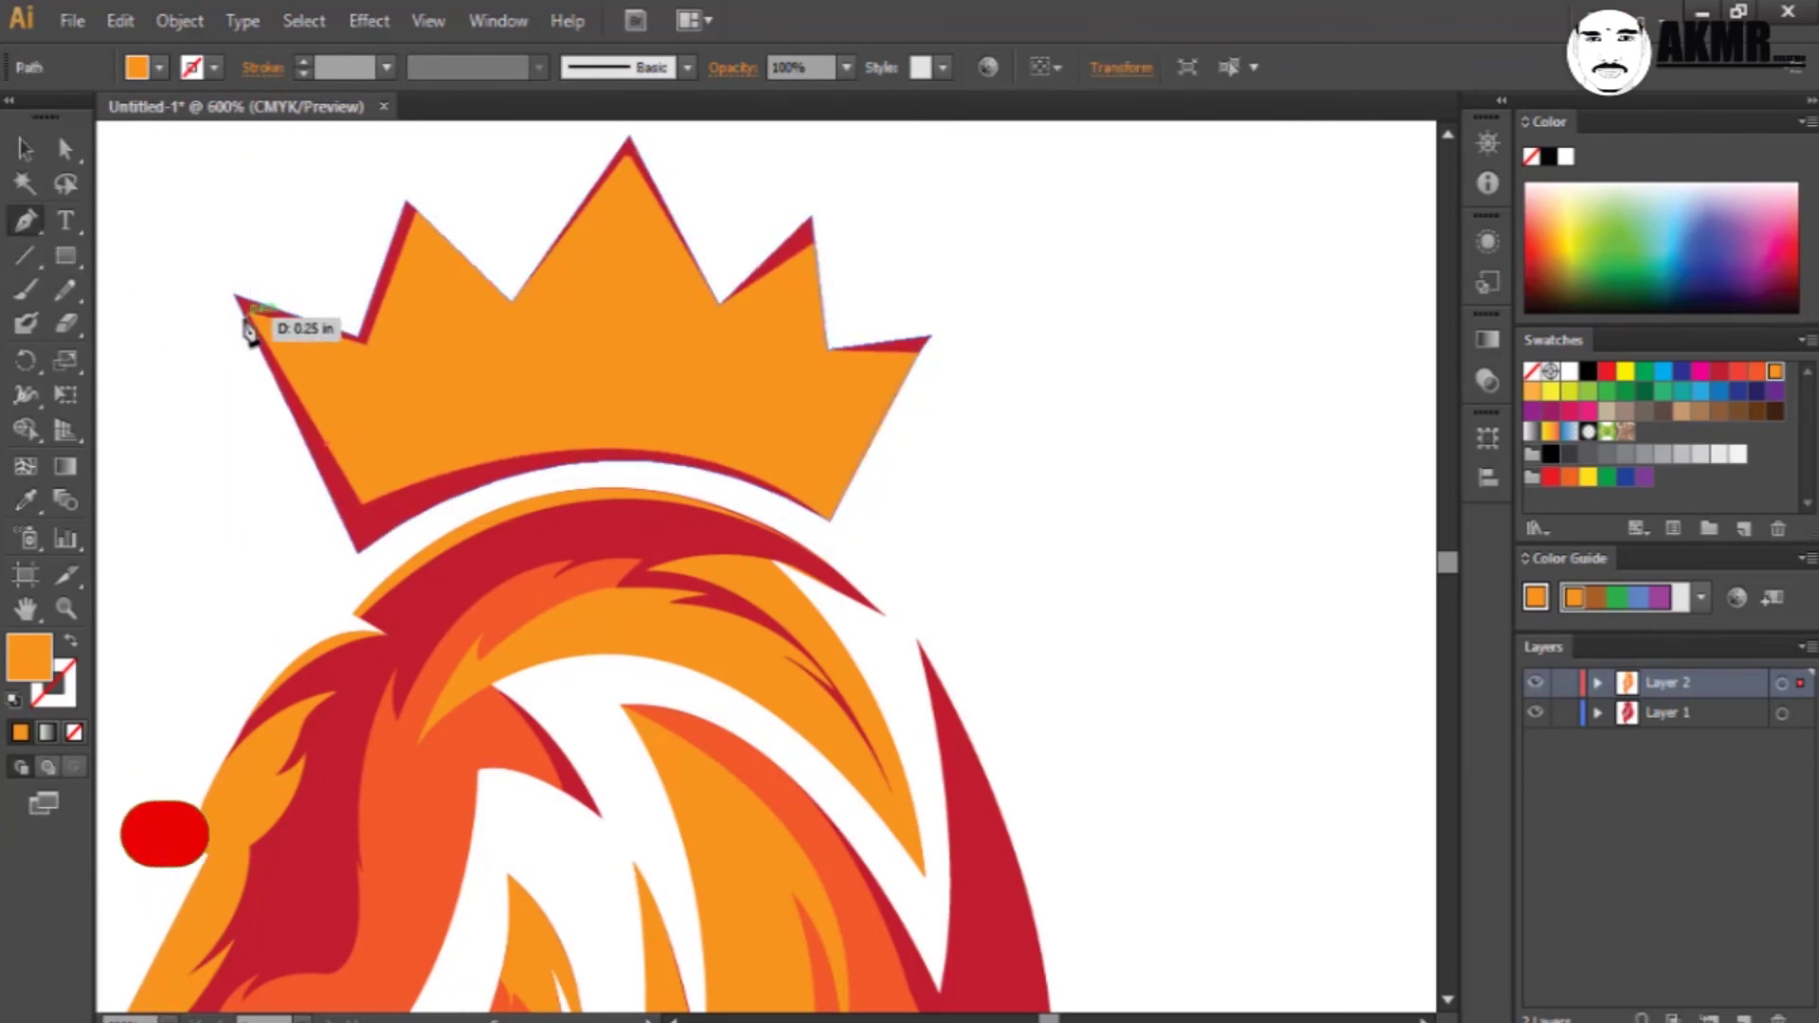
left_click_drag(362, 339, 370, 358)
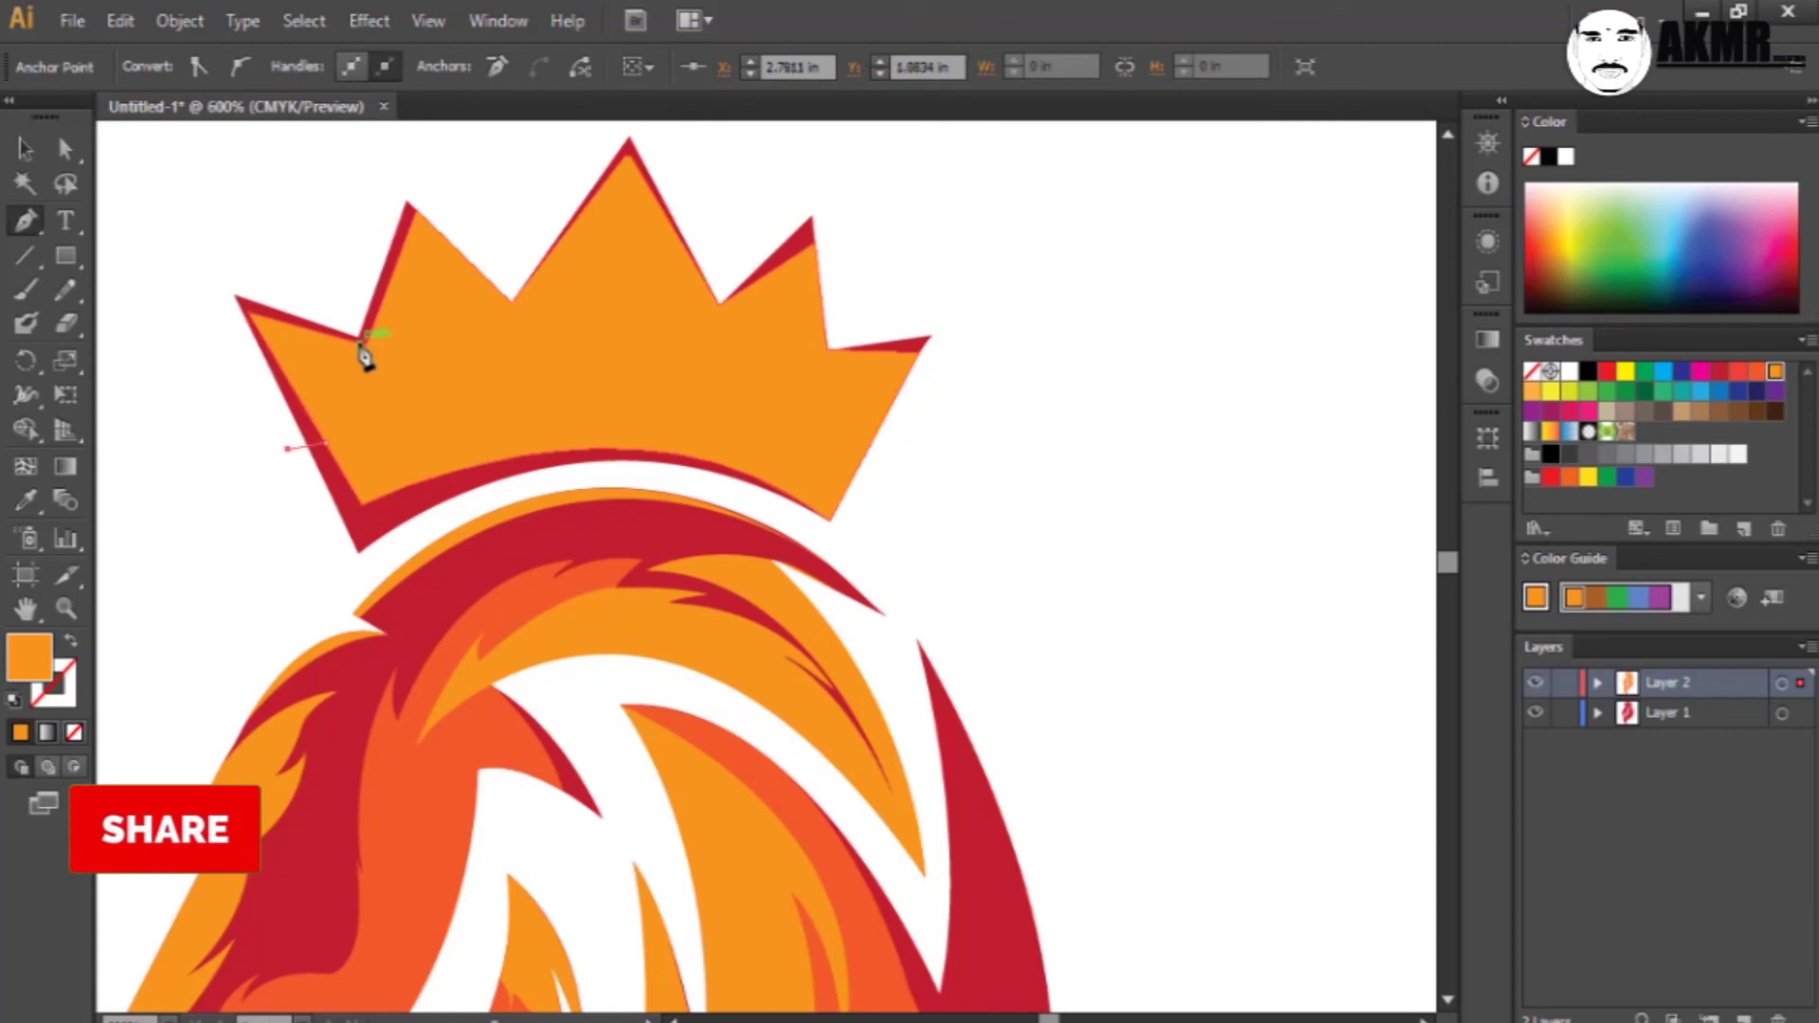
left_click_drag(303, 403, 813, 407)
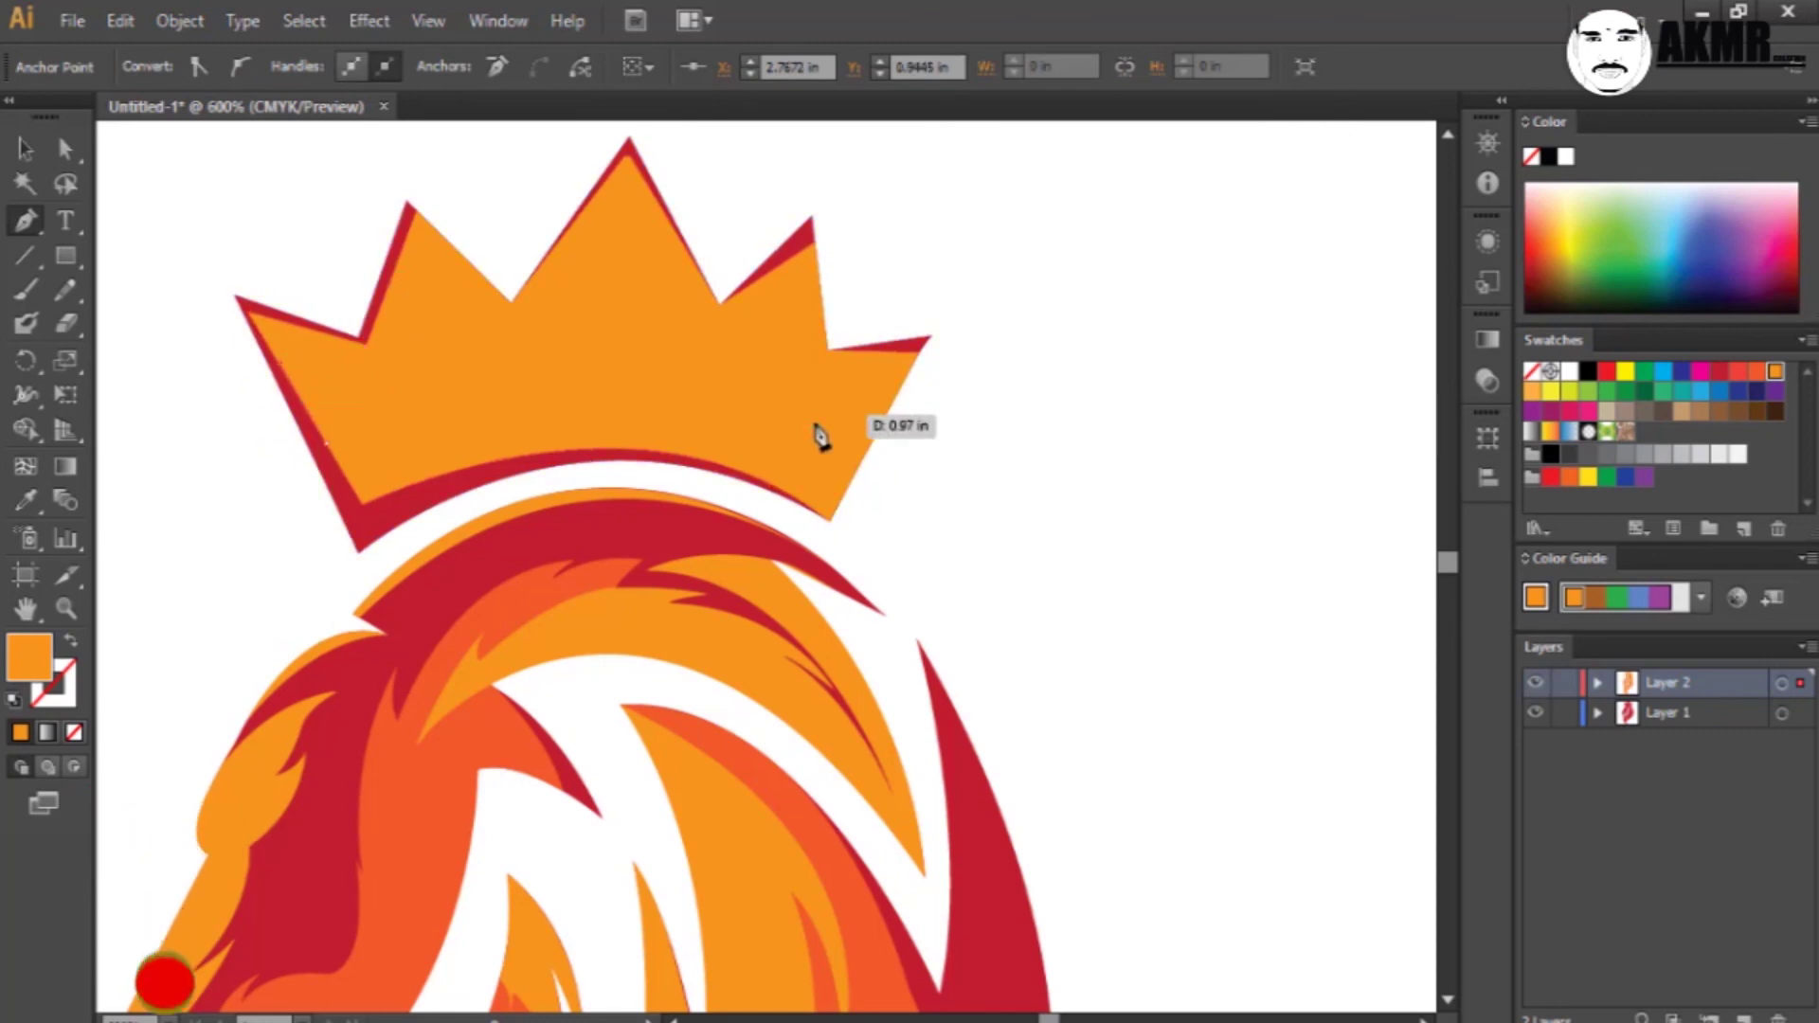
mouse_move(626, 391)
left_mouse_down()
mouse_move(877, 438)
mouse_move(846, 517)
left_mouse_up()
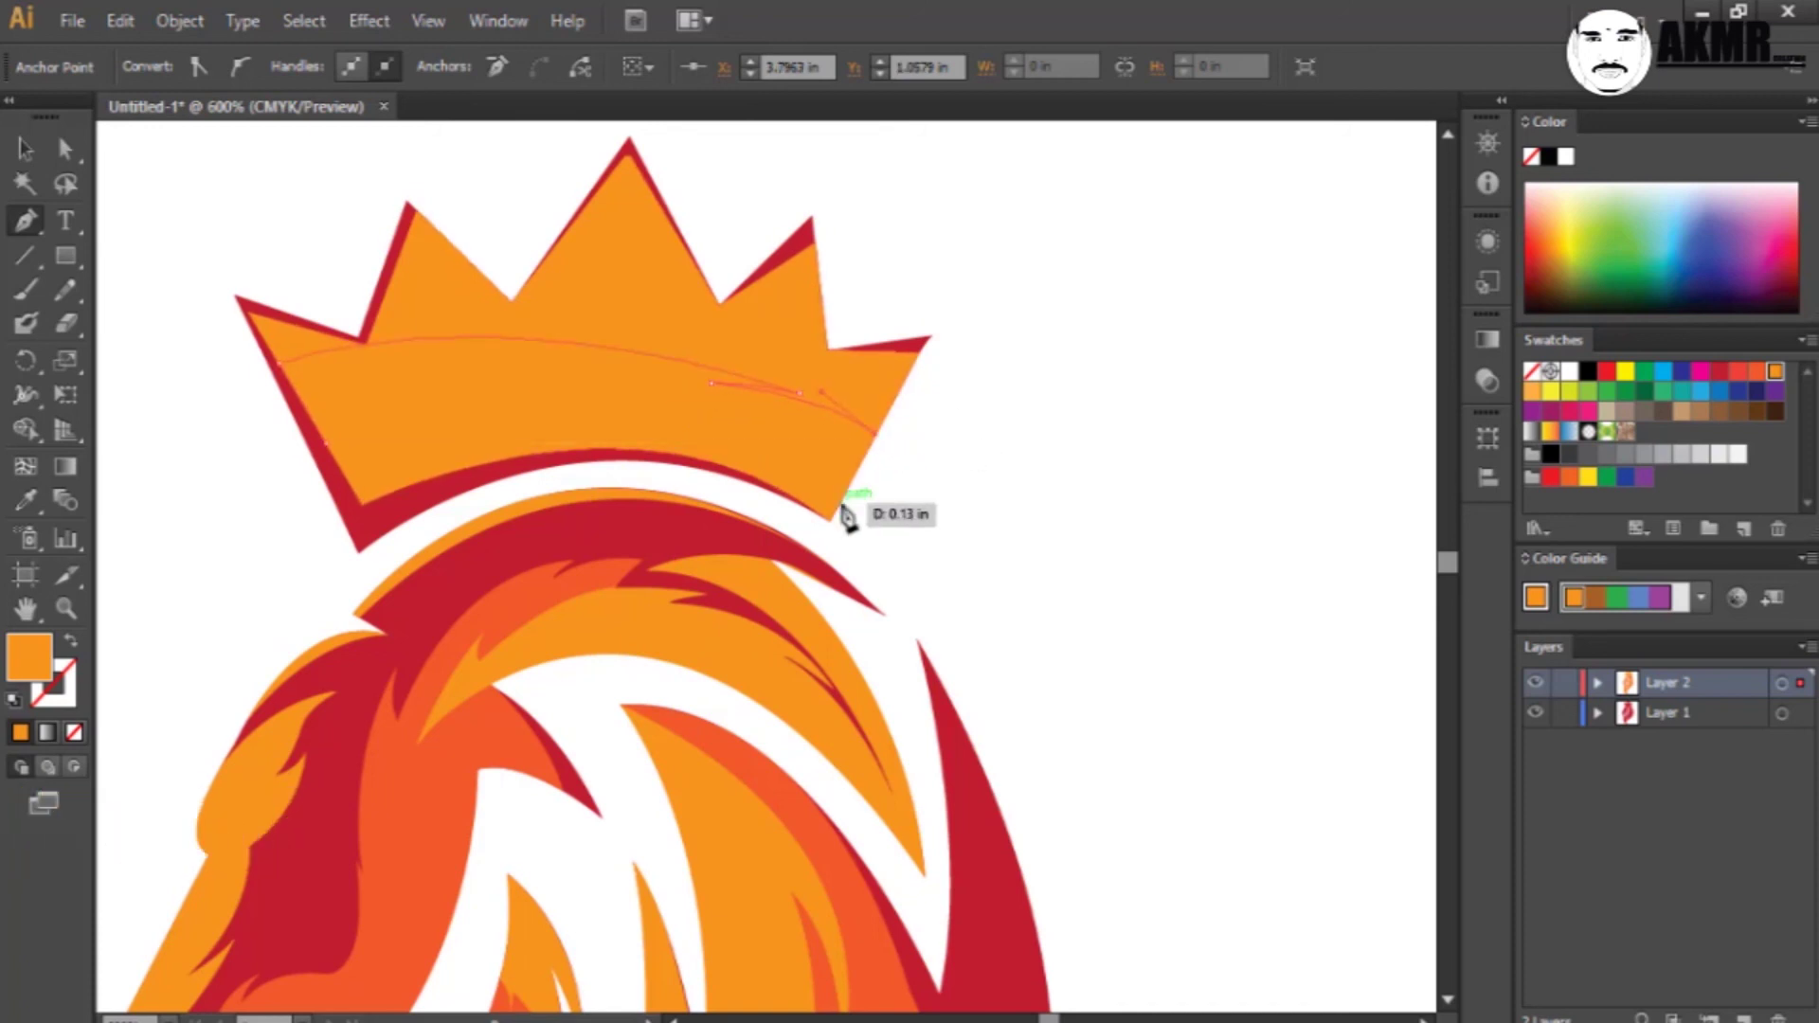
left_click_drag(327, 445, 338, 455)
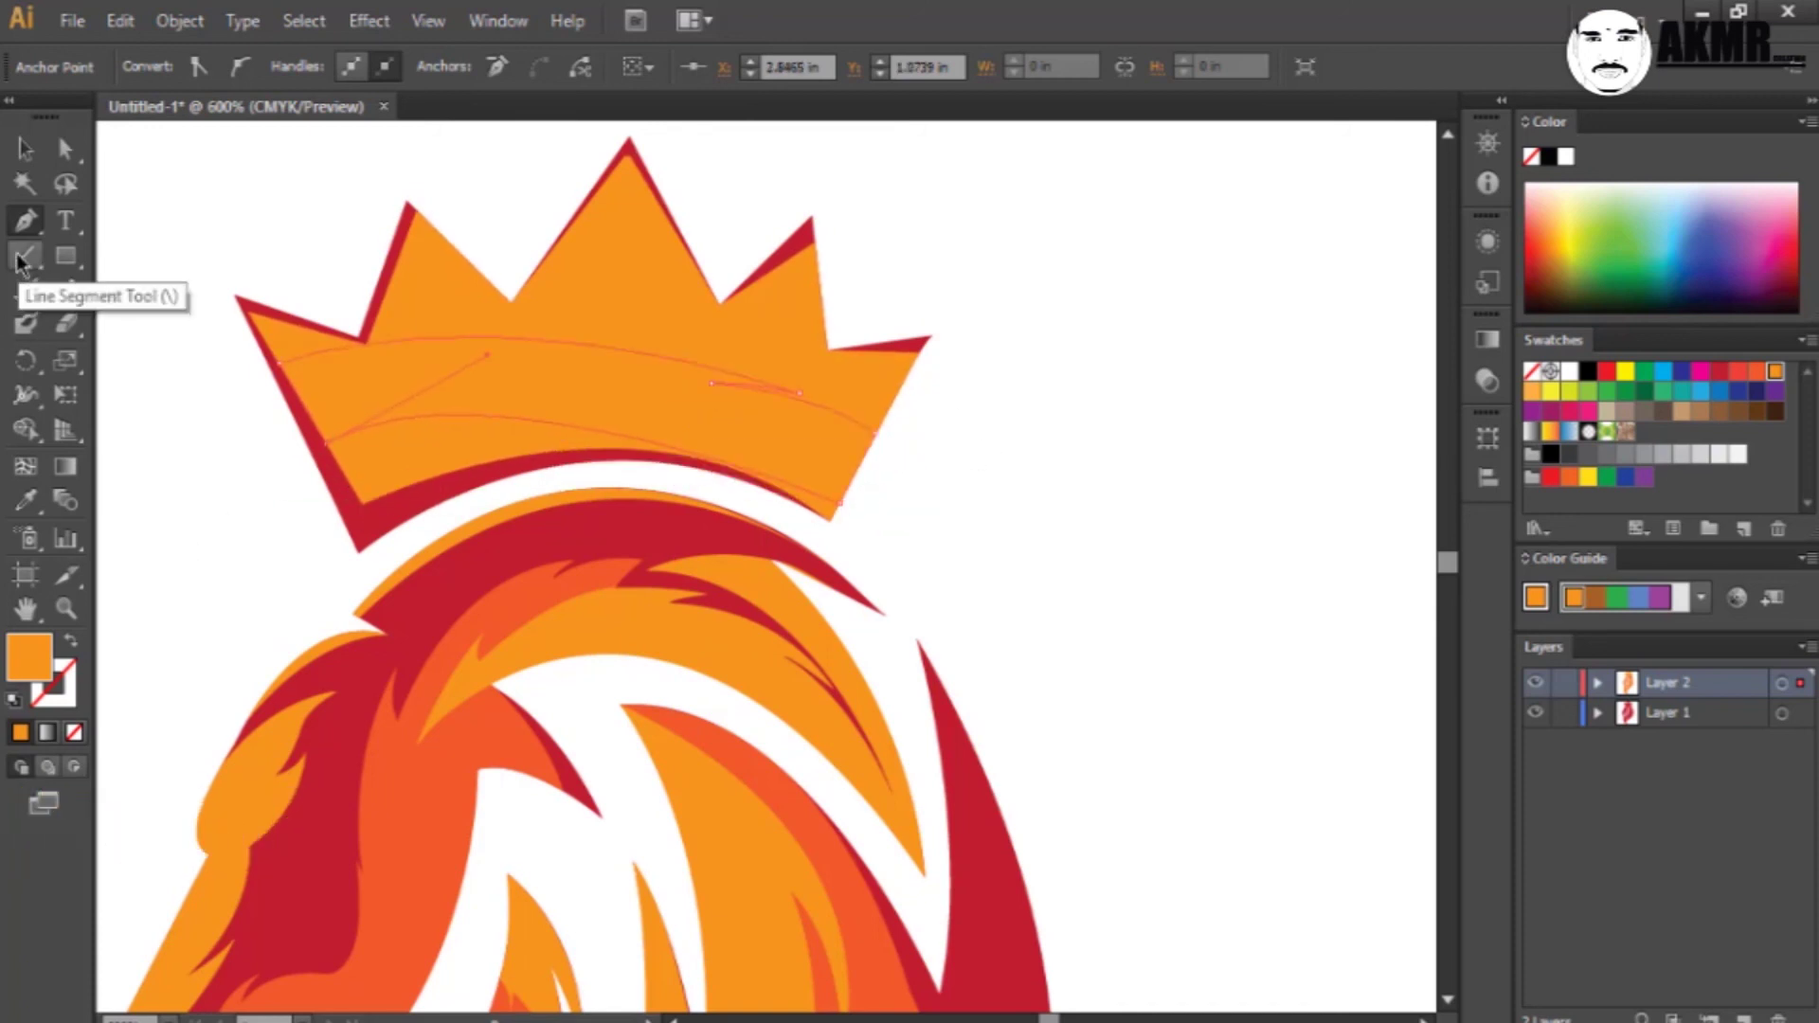
- Change the crown shape's fill to light orange from the Control bar swatches
left_click(24, 149)
left_click(527, 203)
left_click(159, 66)
left_click(109, 115)
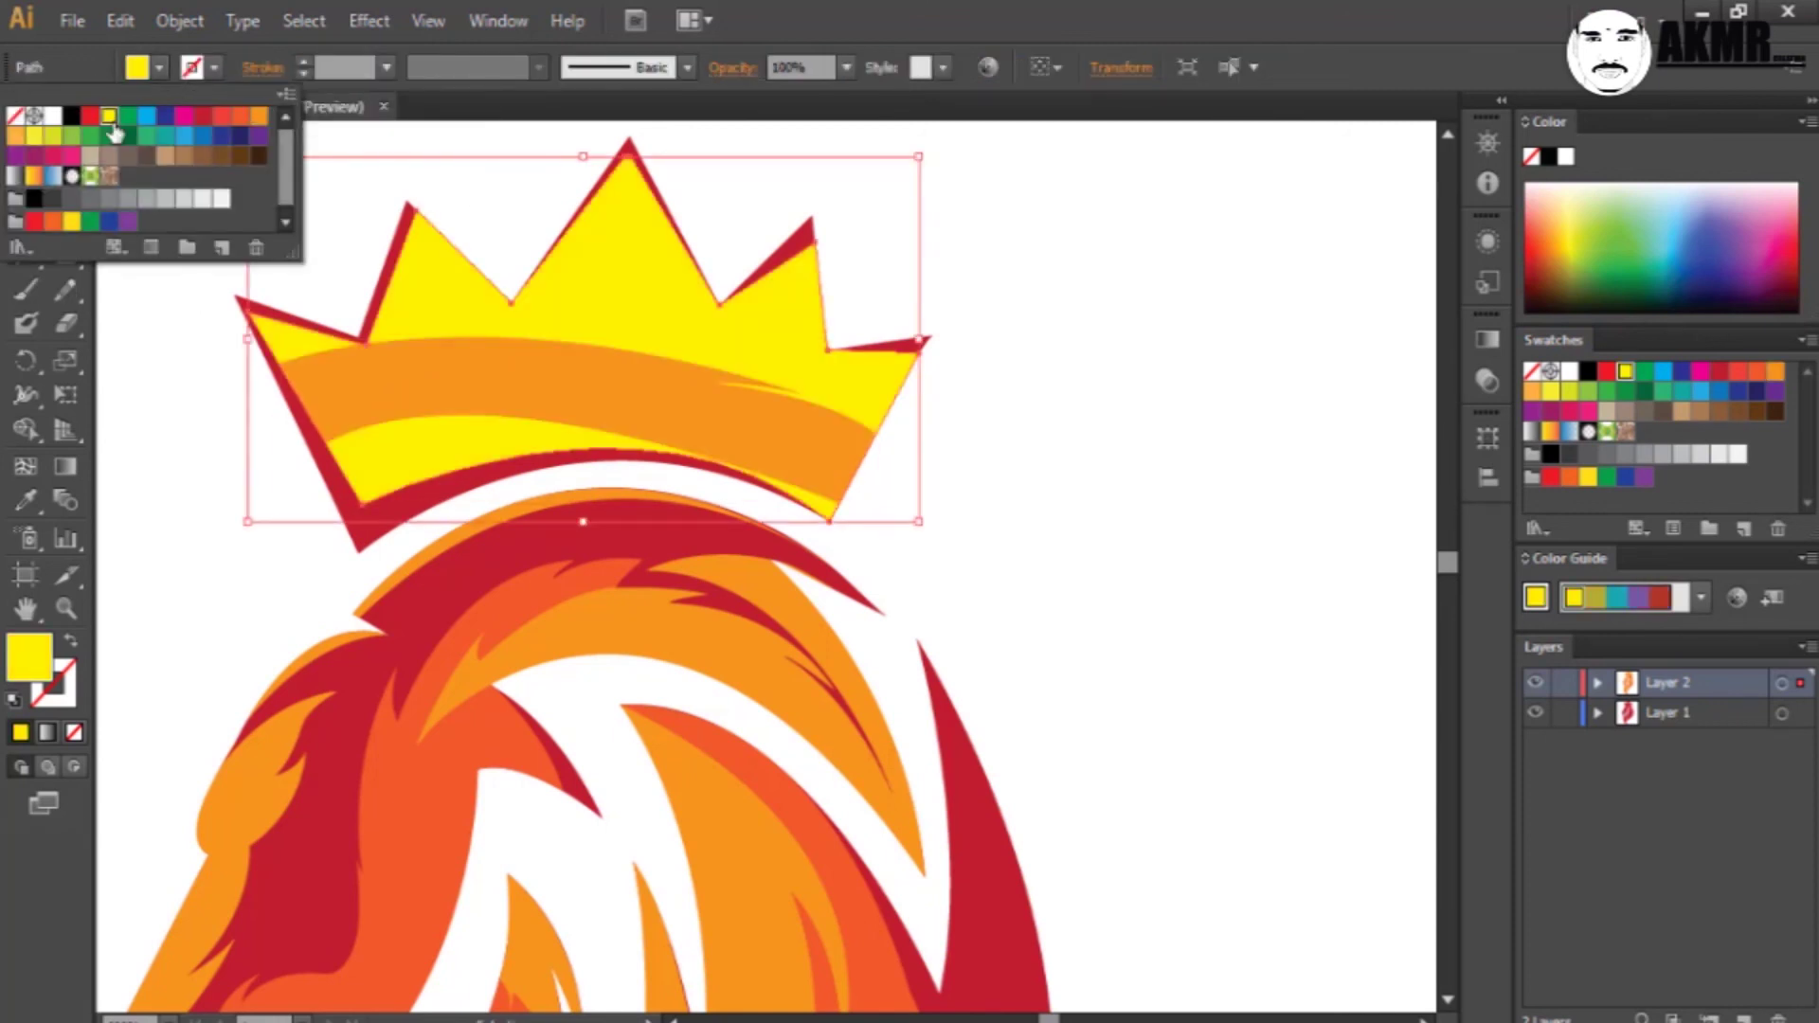
left_click(15, 136)
left_click(1153, 417)
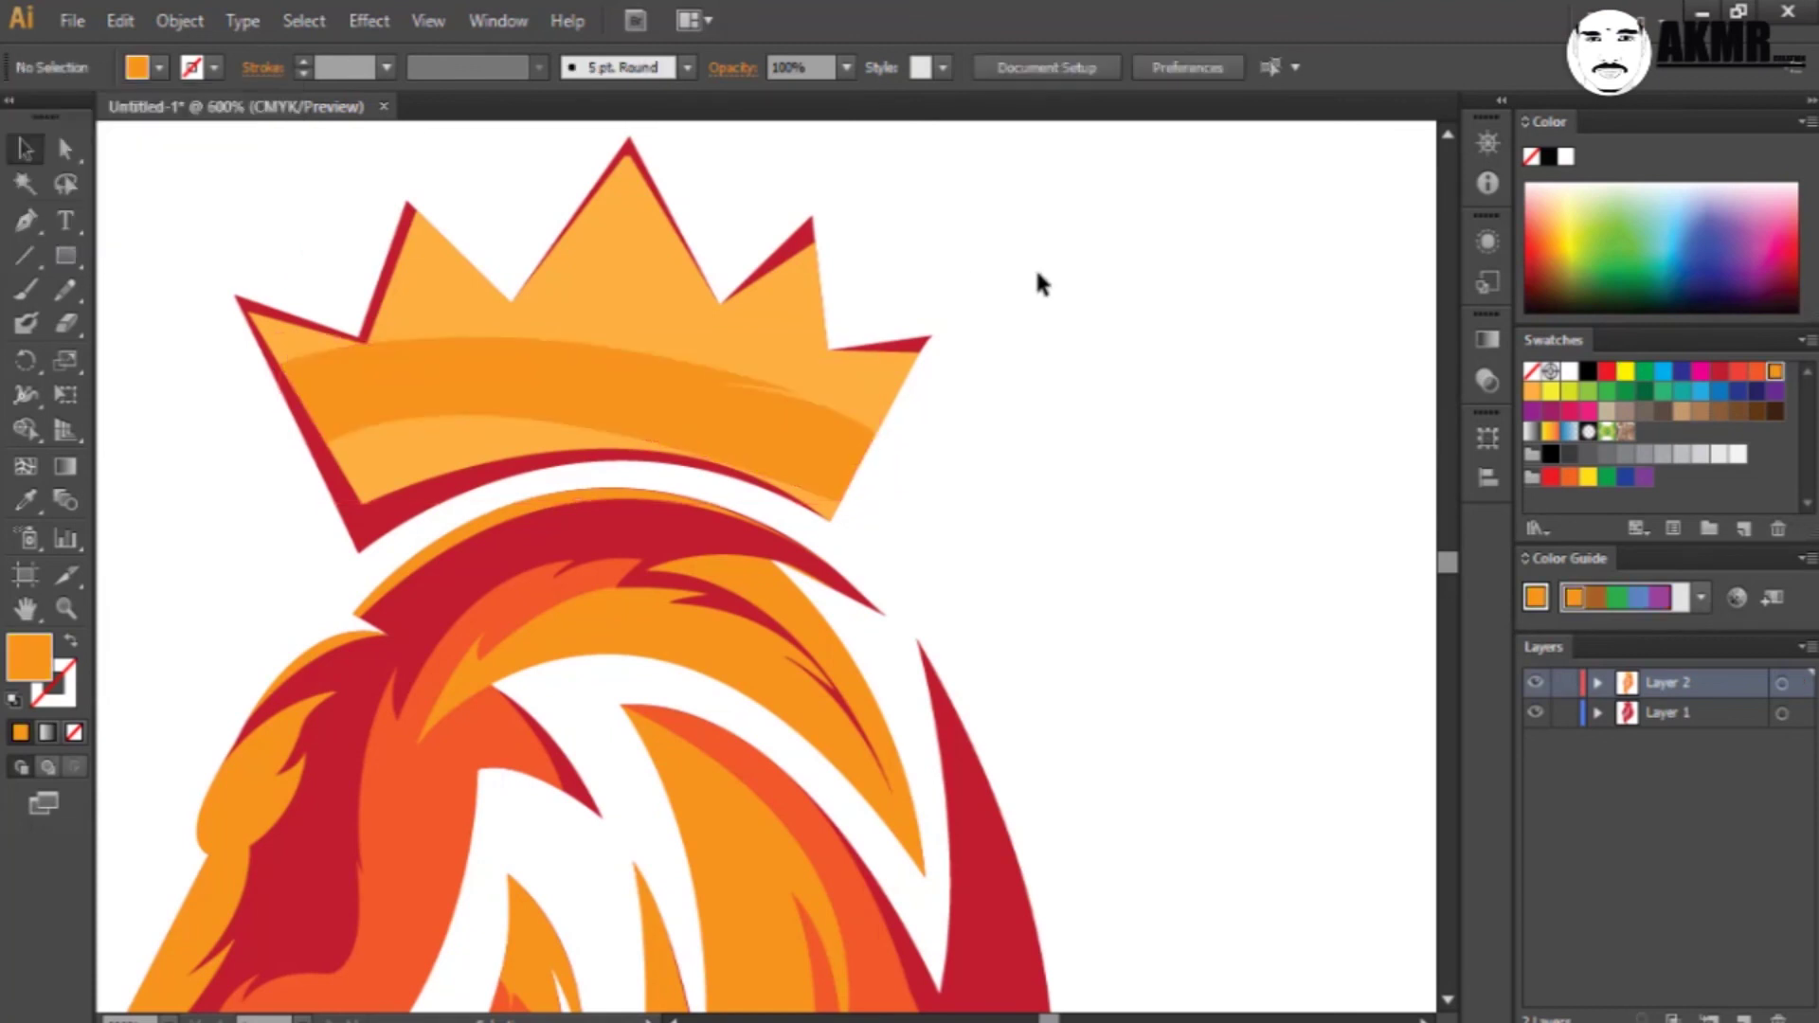
left_click(27, 218)
- Close the crown band path and fill it orange-red
left_click_drag(327, 441, 336, 471)
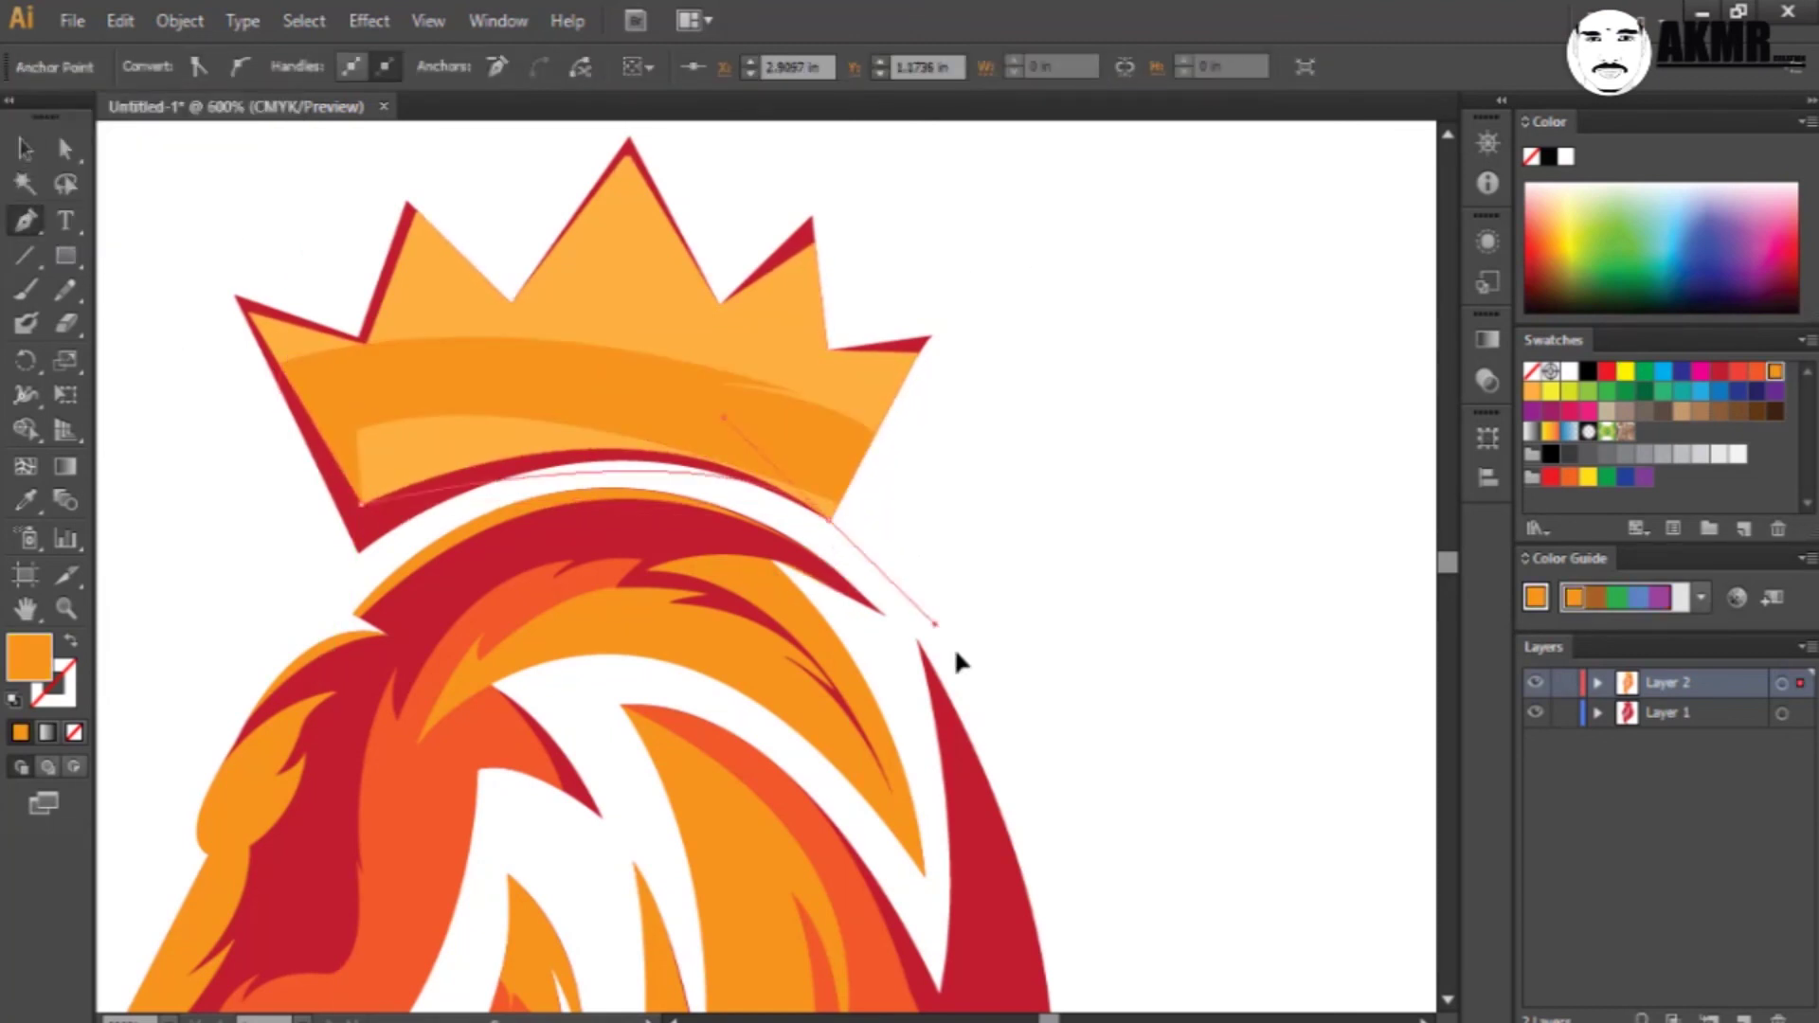
left_click_drag(832, 519, 991, 668)
left_click(589, 384)
left_click_drag(358, 411, 174, 479)
key("i")
left_click(398, 699)
key("v")
left_click(1111, 426)
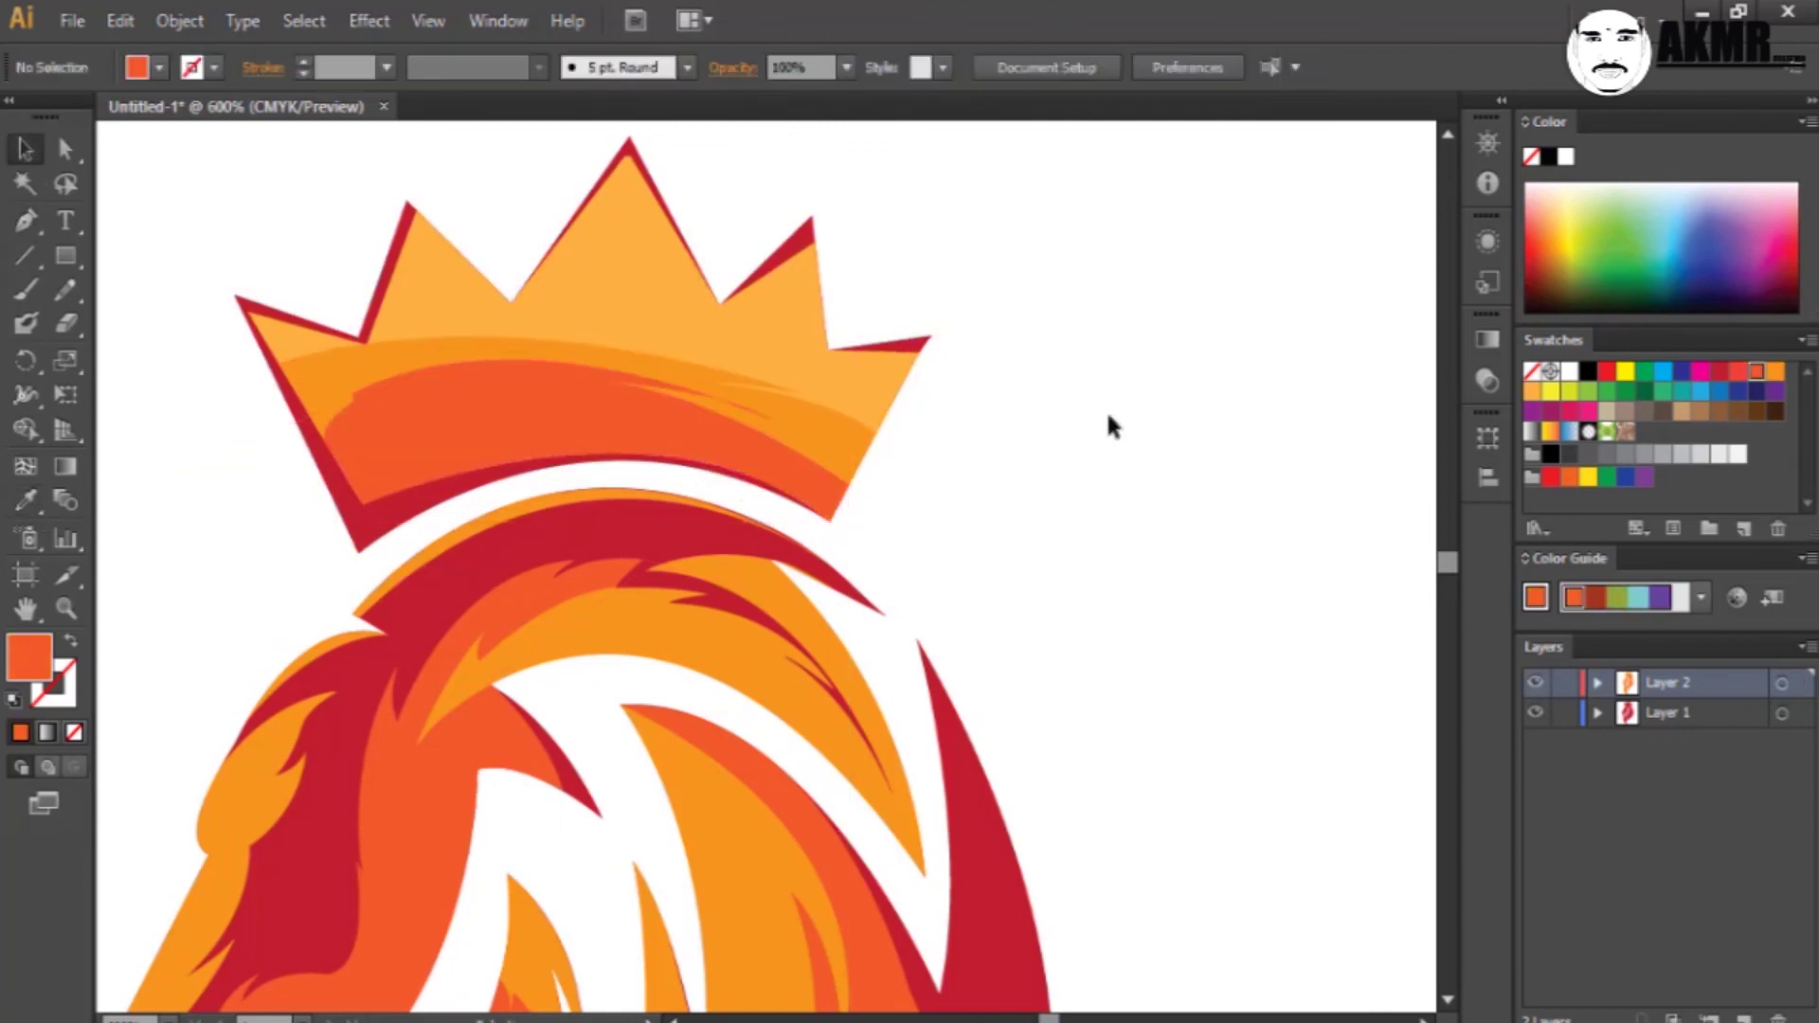
scroll(1110, 426, "down", 1)
- Change the crown's fill to a deeper orange in the Color Picker
left_click(569, 237)
left_click(159, 68)
left_click(57, 143)
double_click(38, 666)
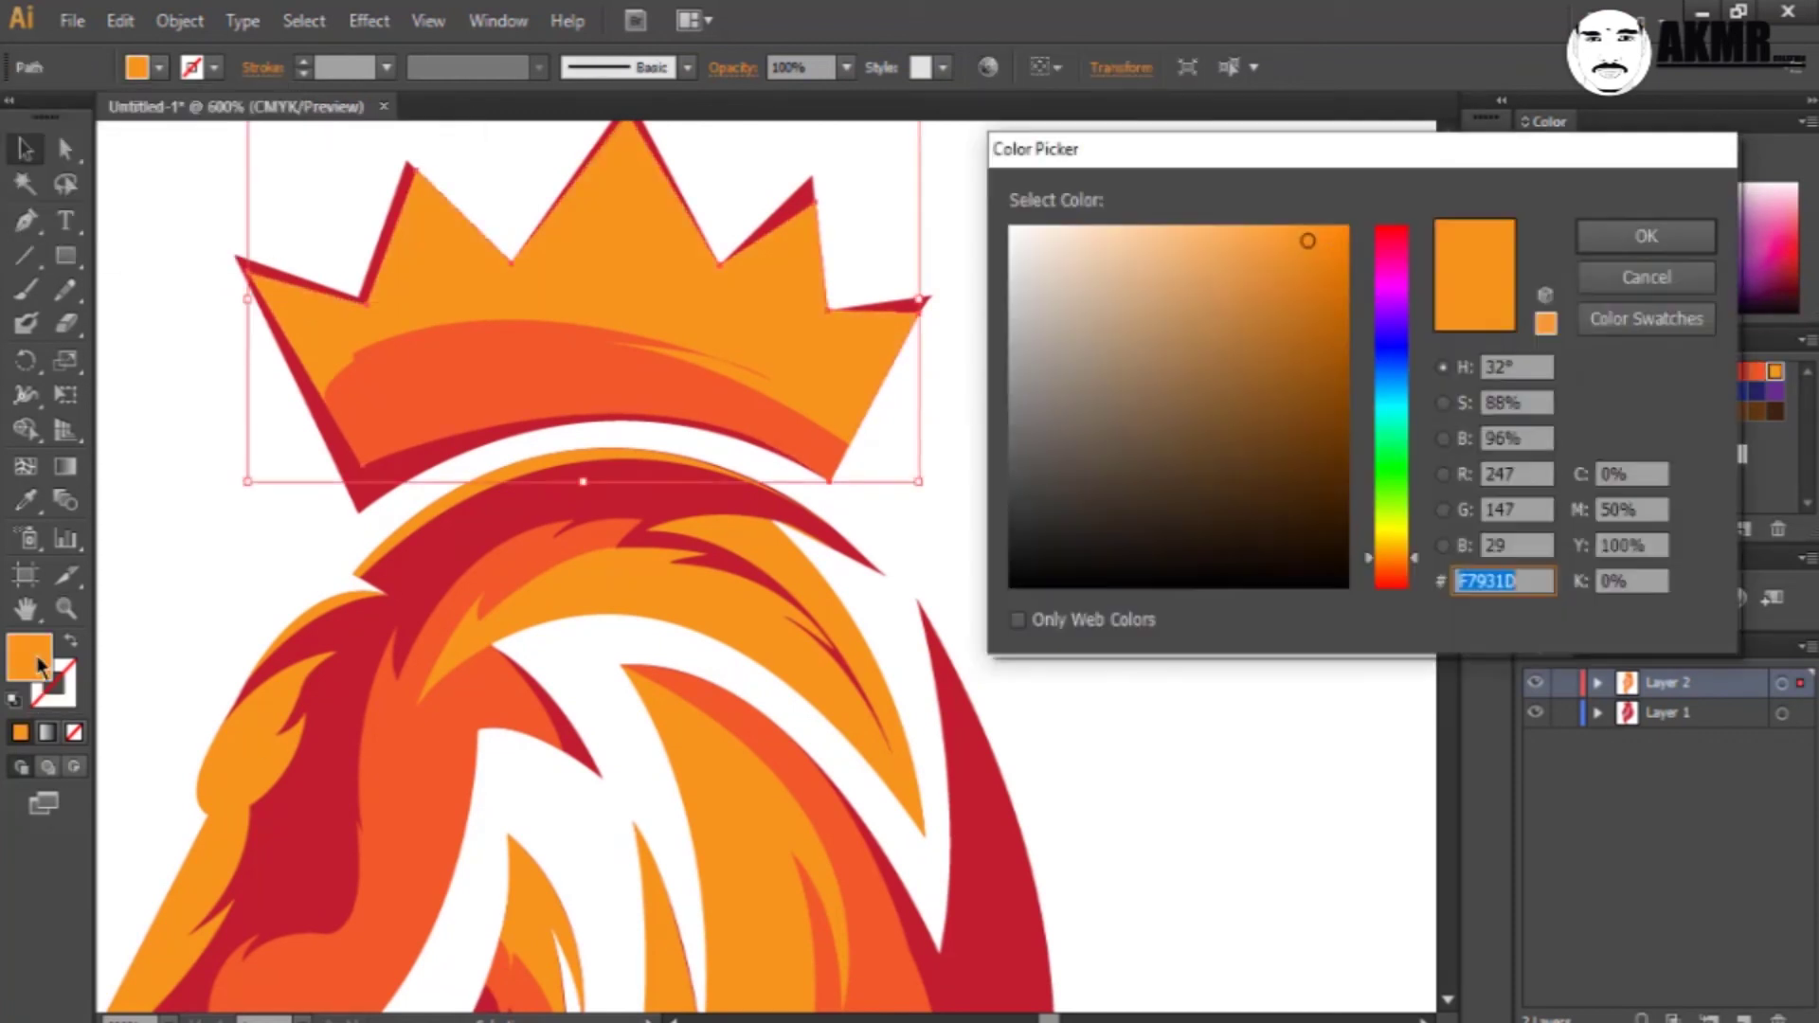
left_click(1535, 231)
left_click(1259, 332)
scroll(1258, 333, "down", 1)
scroll(1241, 332, "down", 2)
scroll(1232, 330, "down", 1)
- Draw a crescent over the crown and make it a thick black curved stroke line
key("p")
left_click(321, 322)
left_click(320, 322)
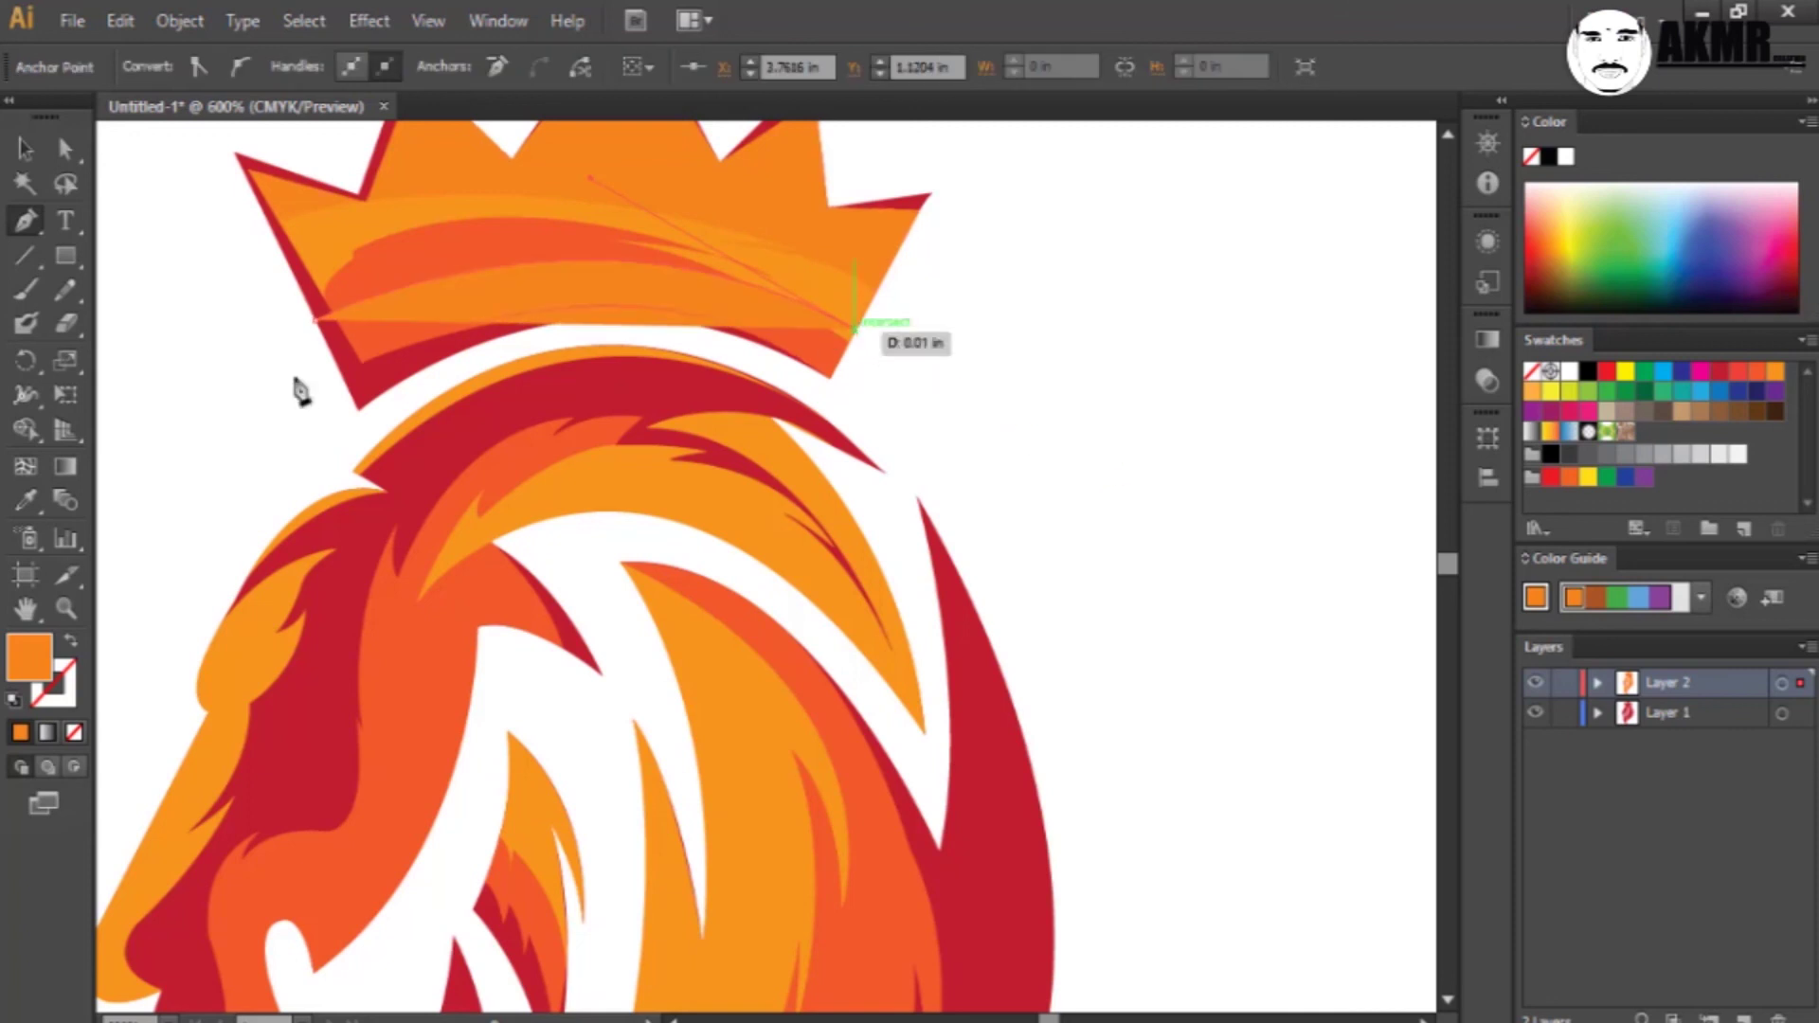
left_click(160, 67)
left_click(71, 114)
left_click(64, 671)
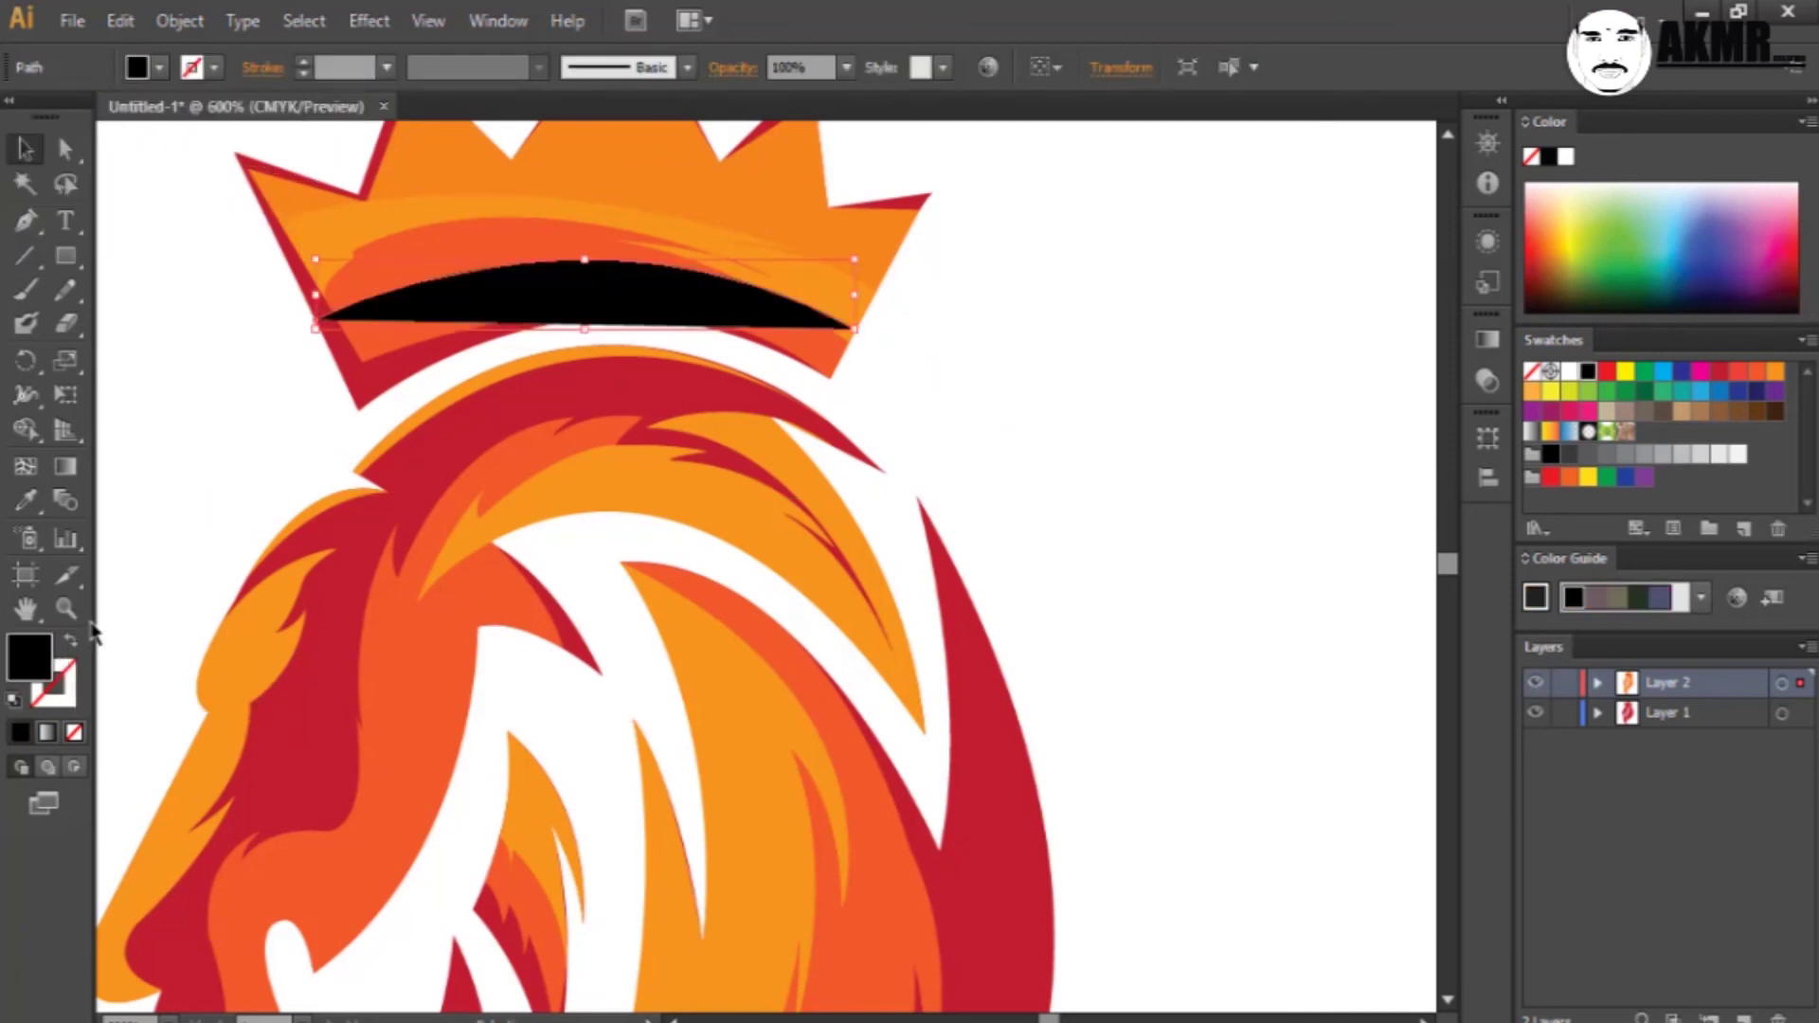
left_click(301, 60)
left_click(301, 61)
left_click(1082, 384)
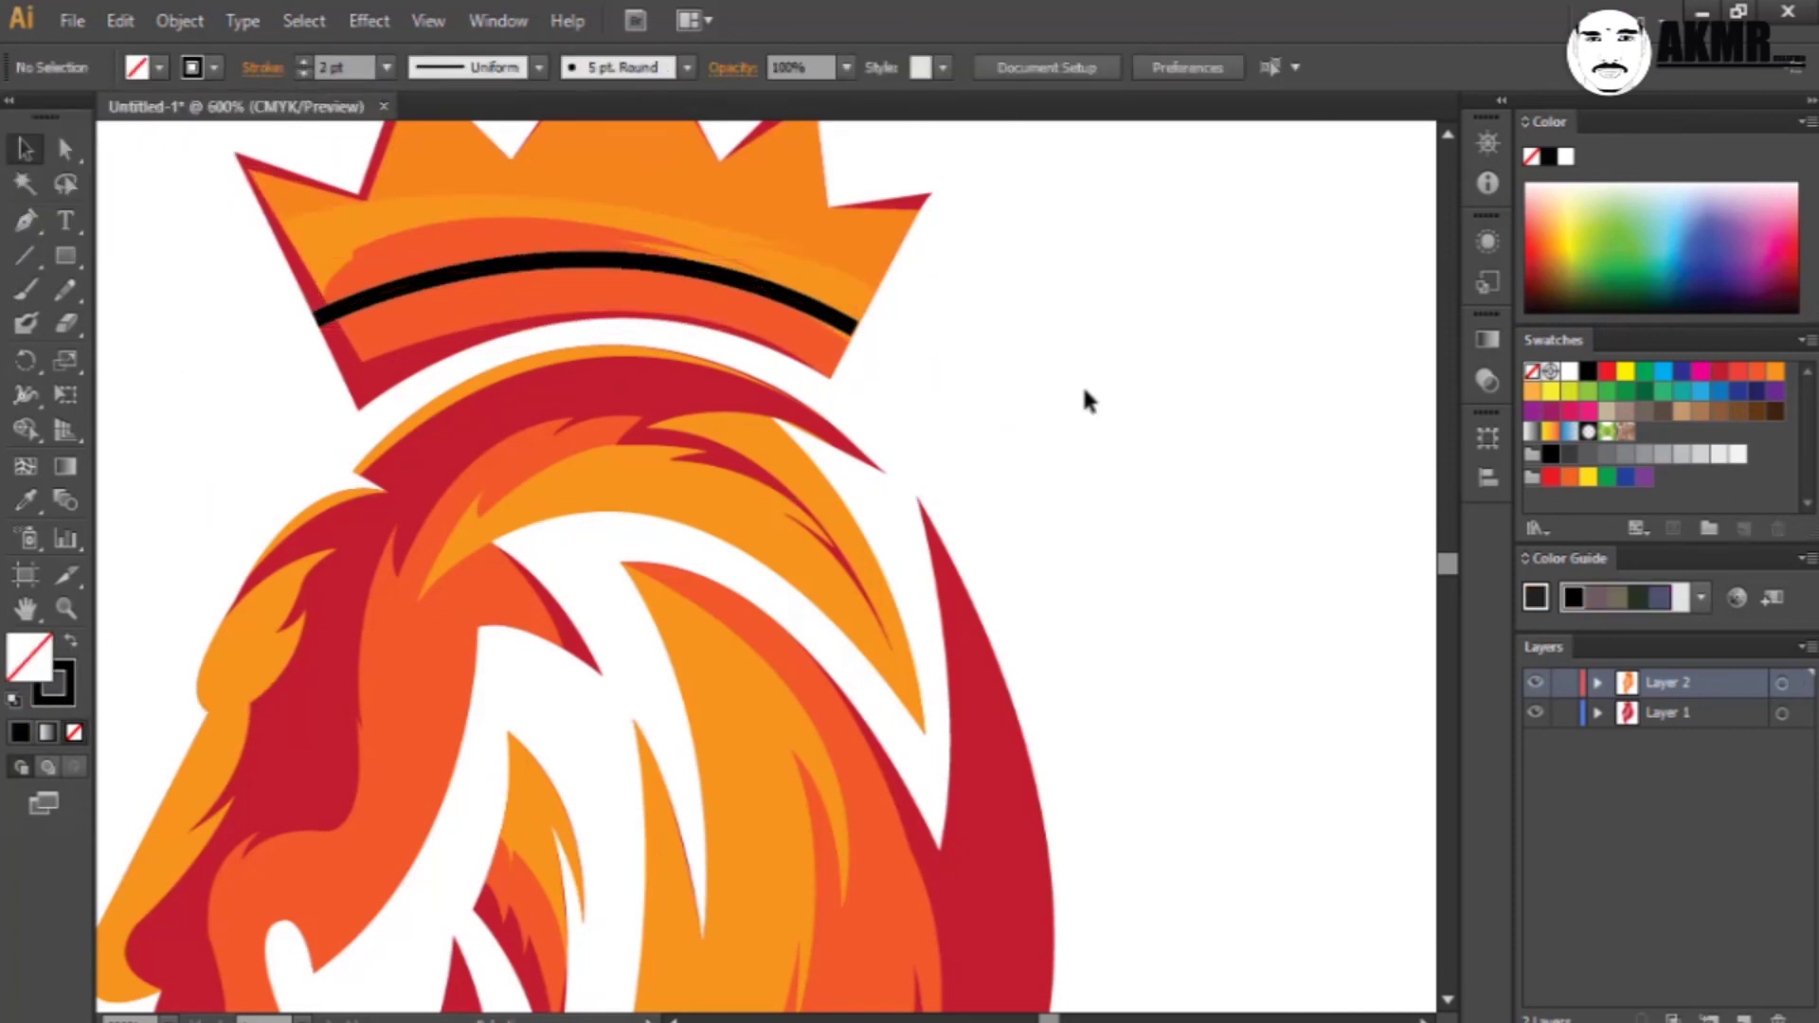
scroll(1134, 368, "up", 2)
scroll(1080, 379, "up", 1)
scroll(1282, 386, "up", 1)
scroll(1281, 371, "down", 5)
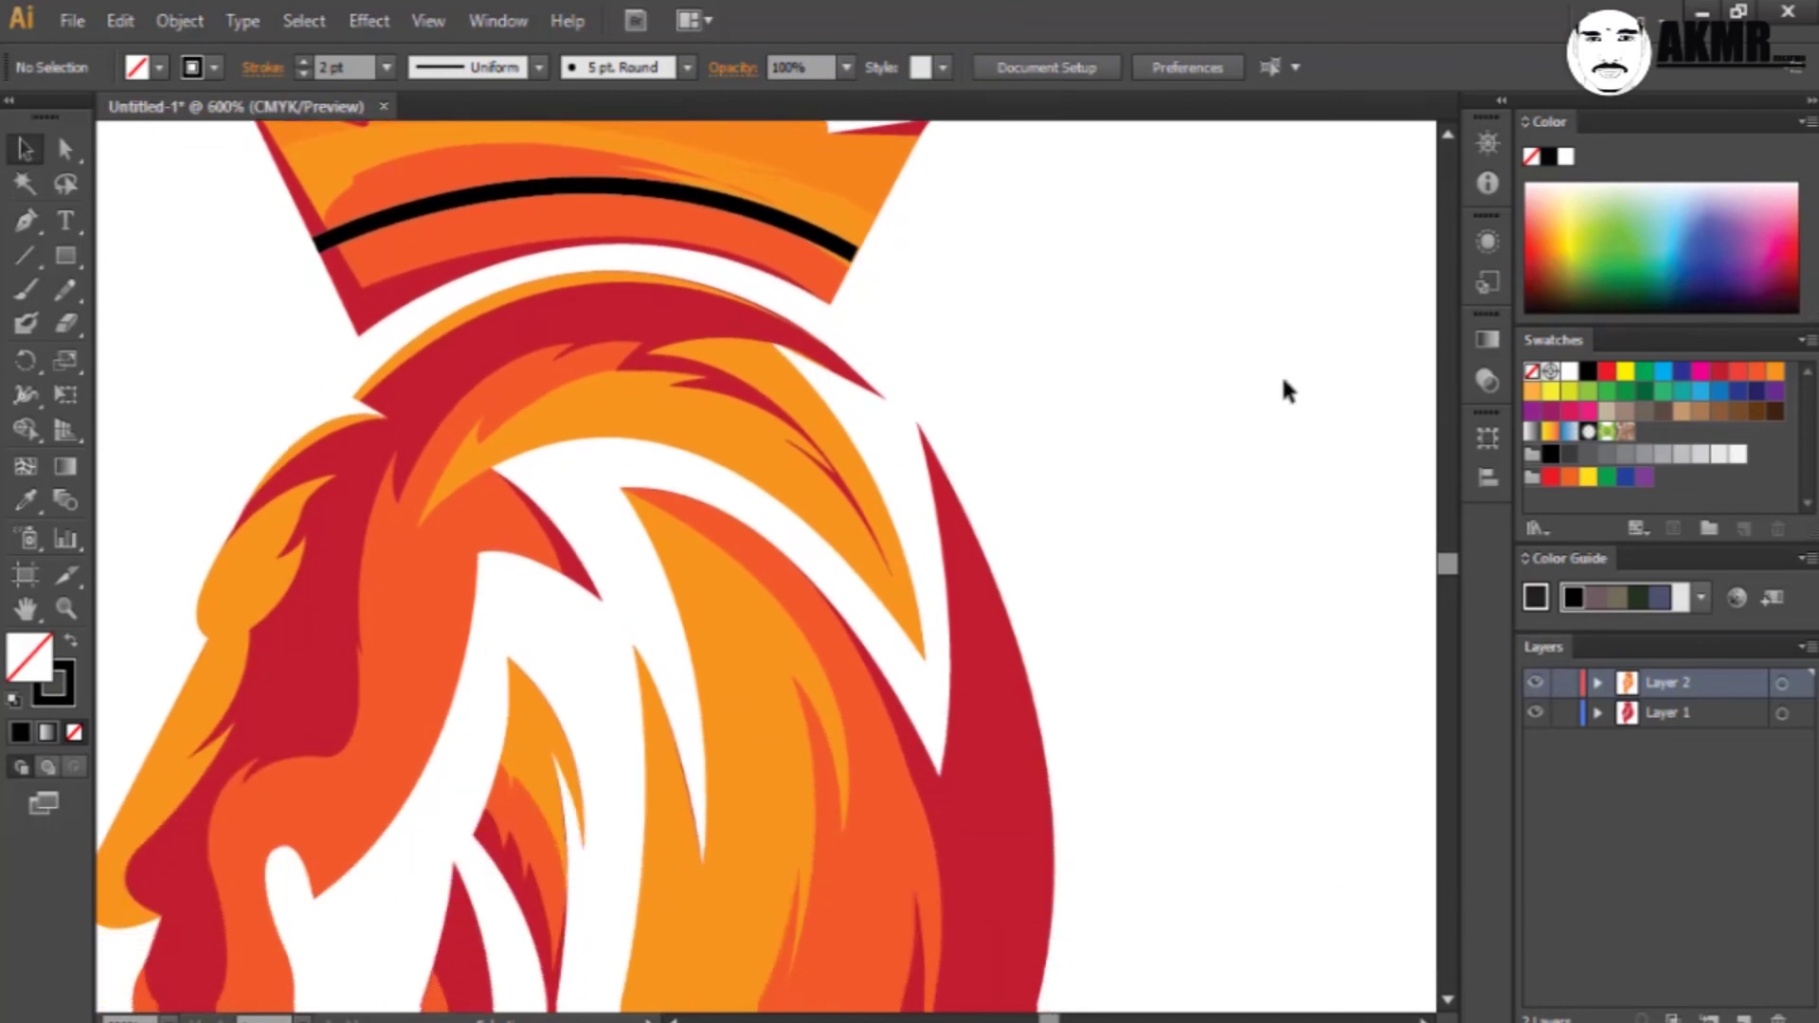
scroll(1281, 374, "down", 5)
- Draw a small pointed eye shape on the lion's brow filled solid black
key("p")
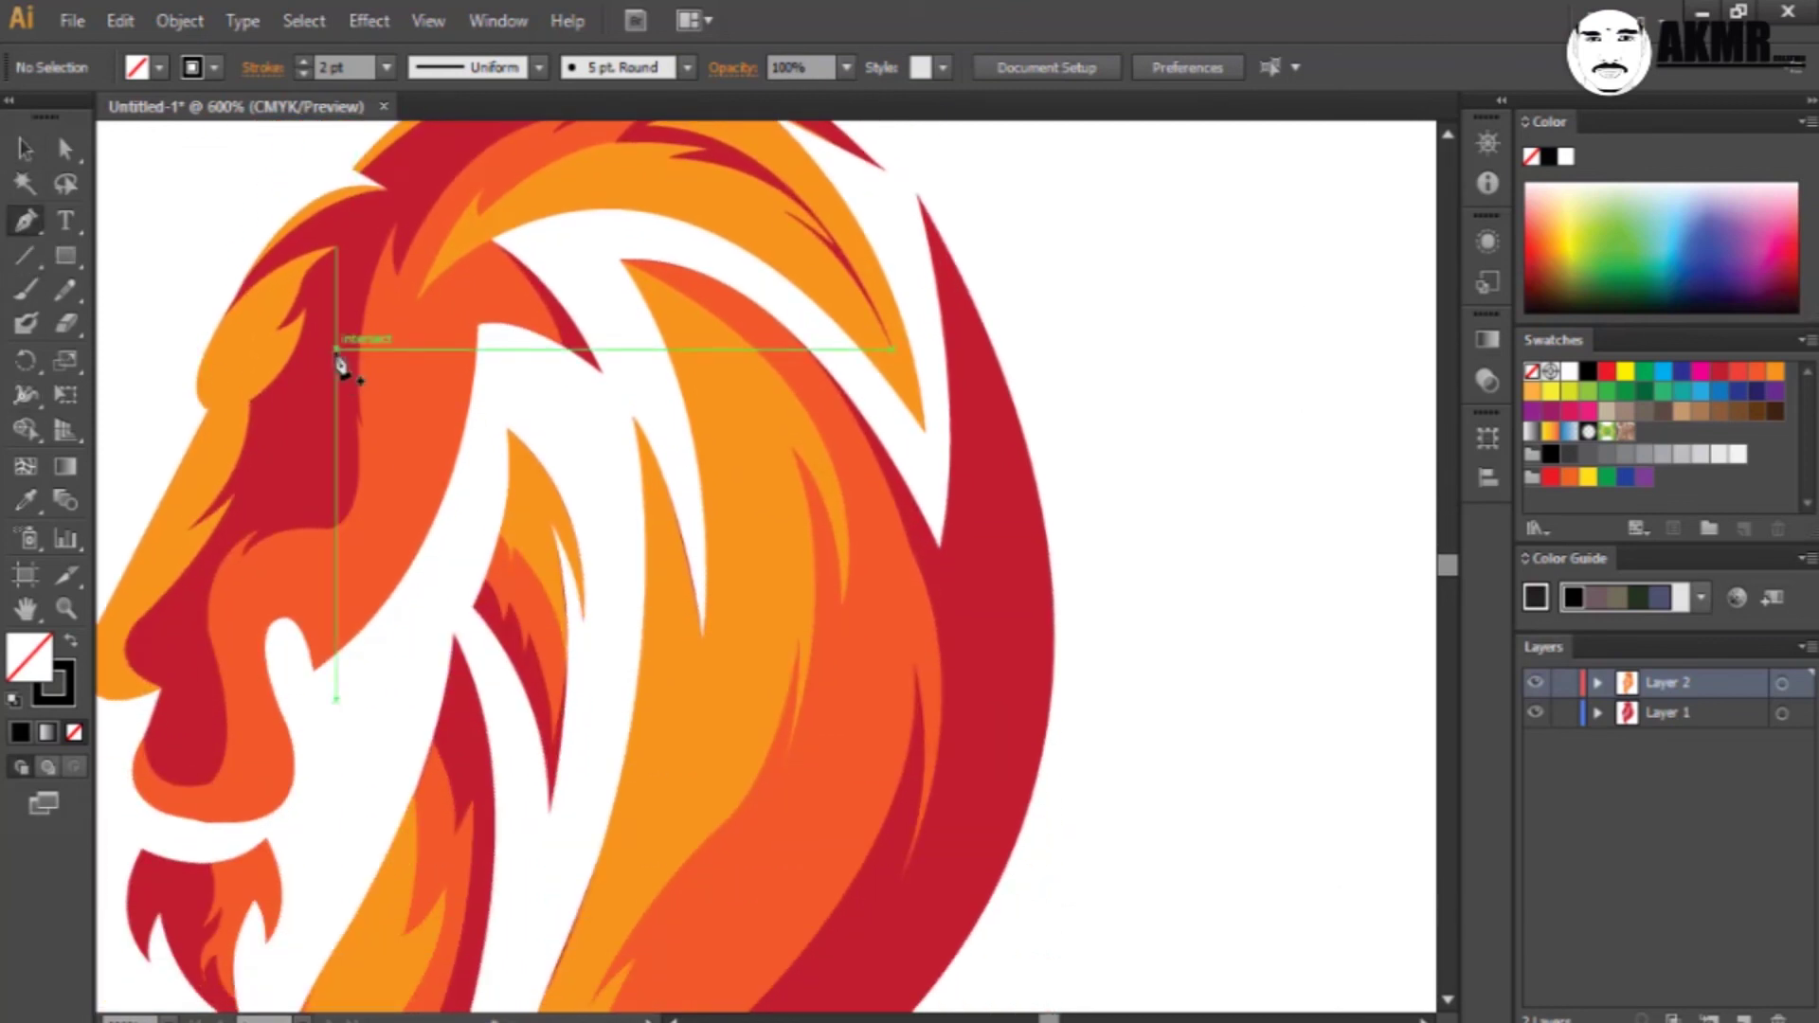
left_click_drag(337, 355, 285, 414)
key("ctrl+z")
left_click_drag(342, 320, 262, 408)
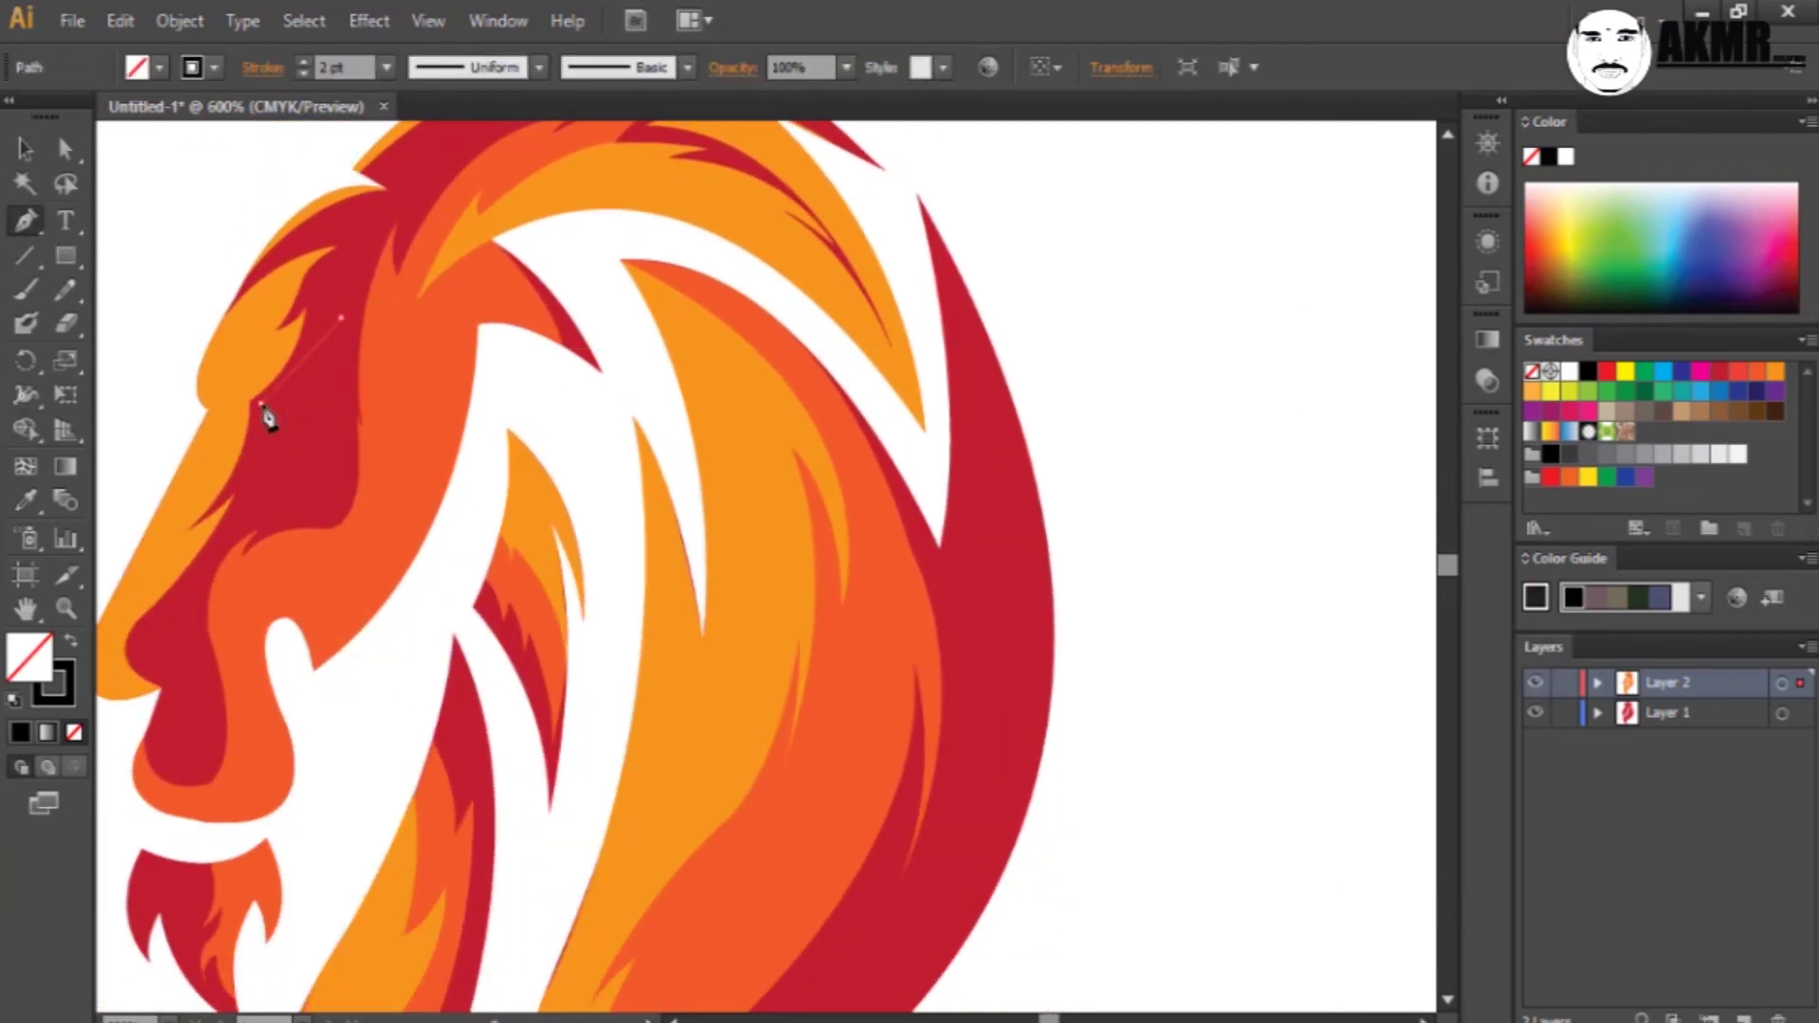
left_click(262, 406)
left_click(238, 518)
left_click_drag(332, 417, 345, 417)
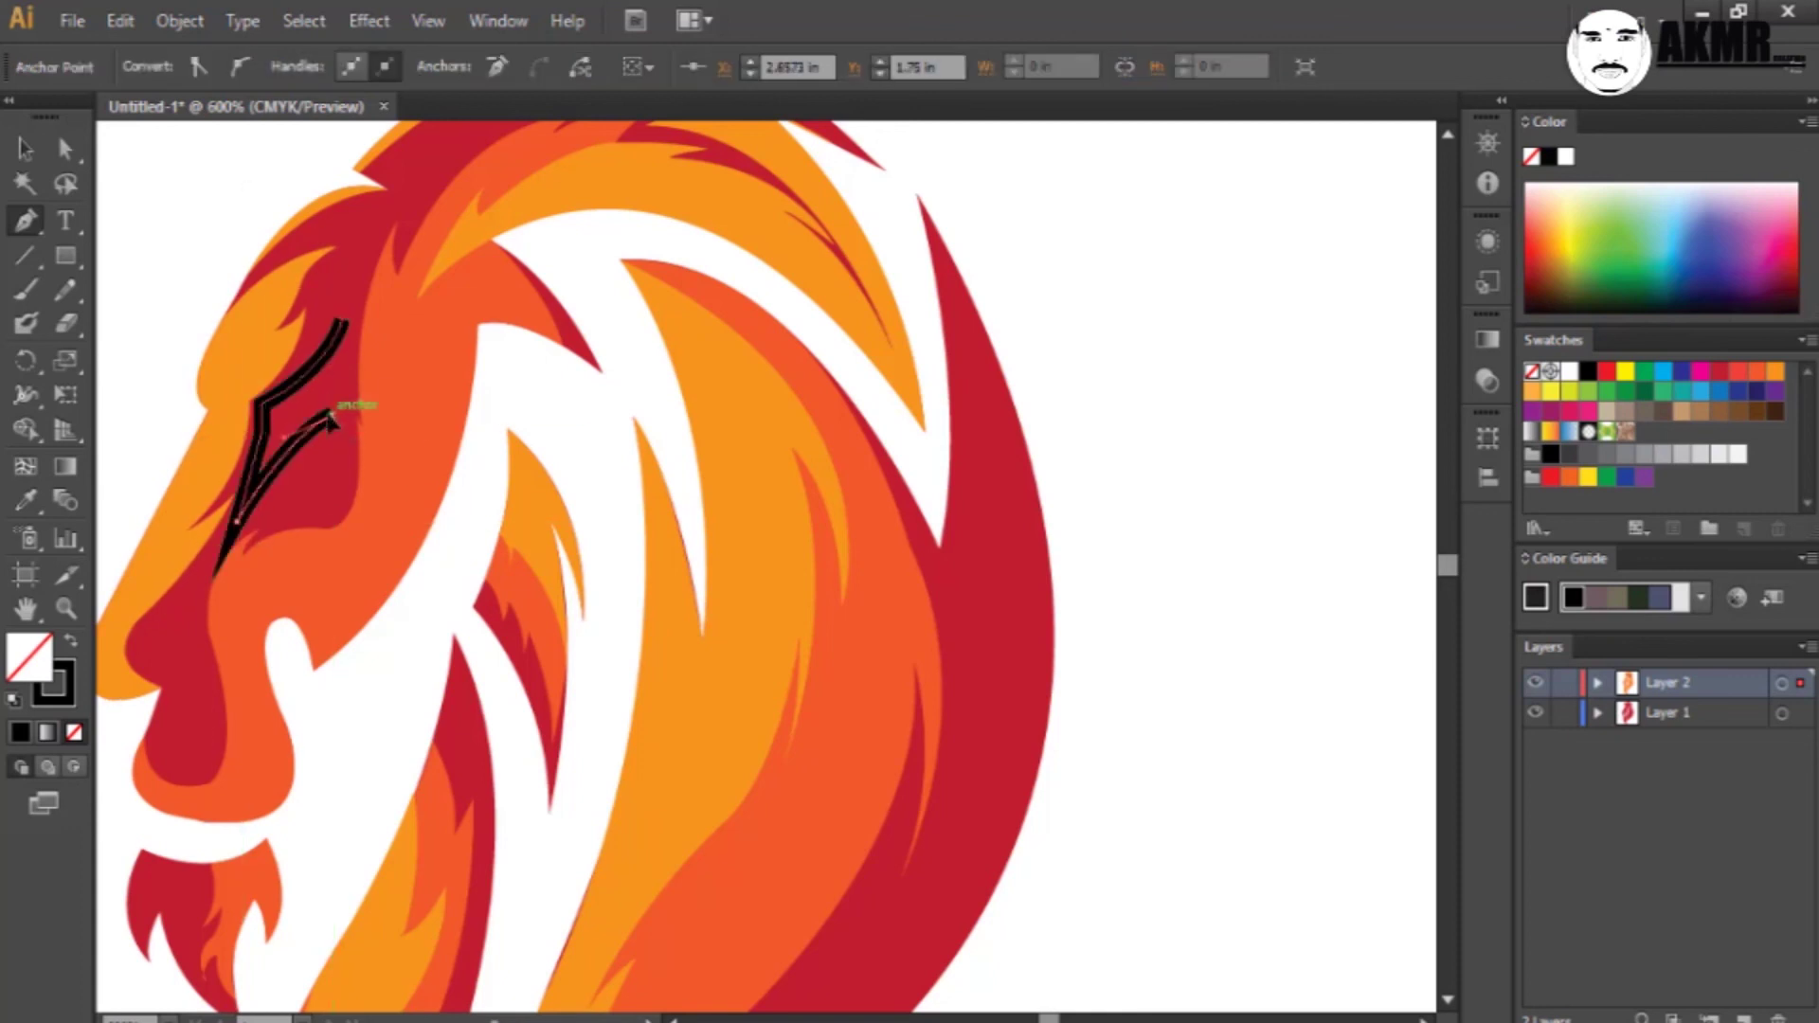
left_click(305, 405, "ctrl")
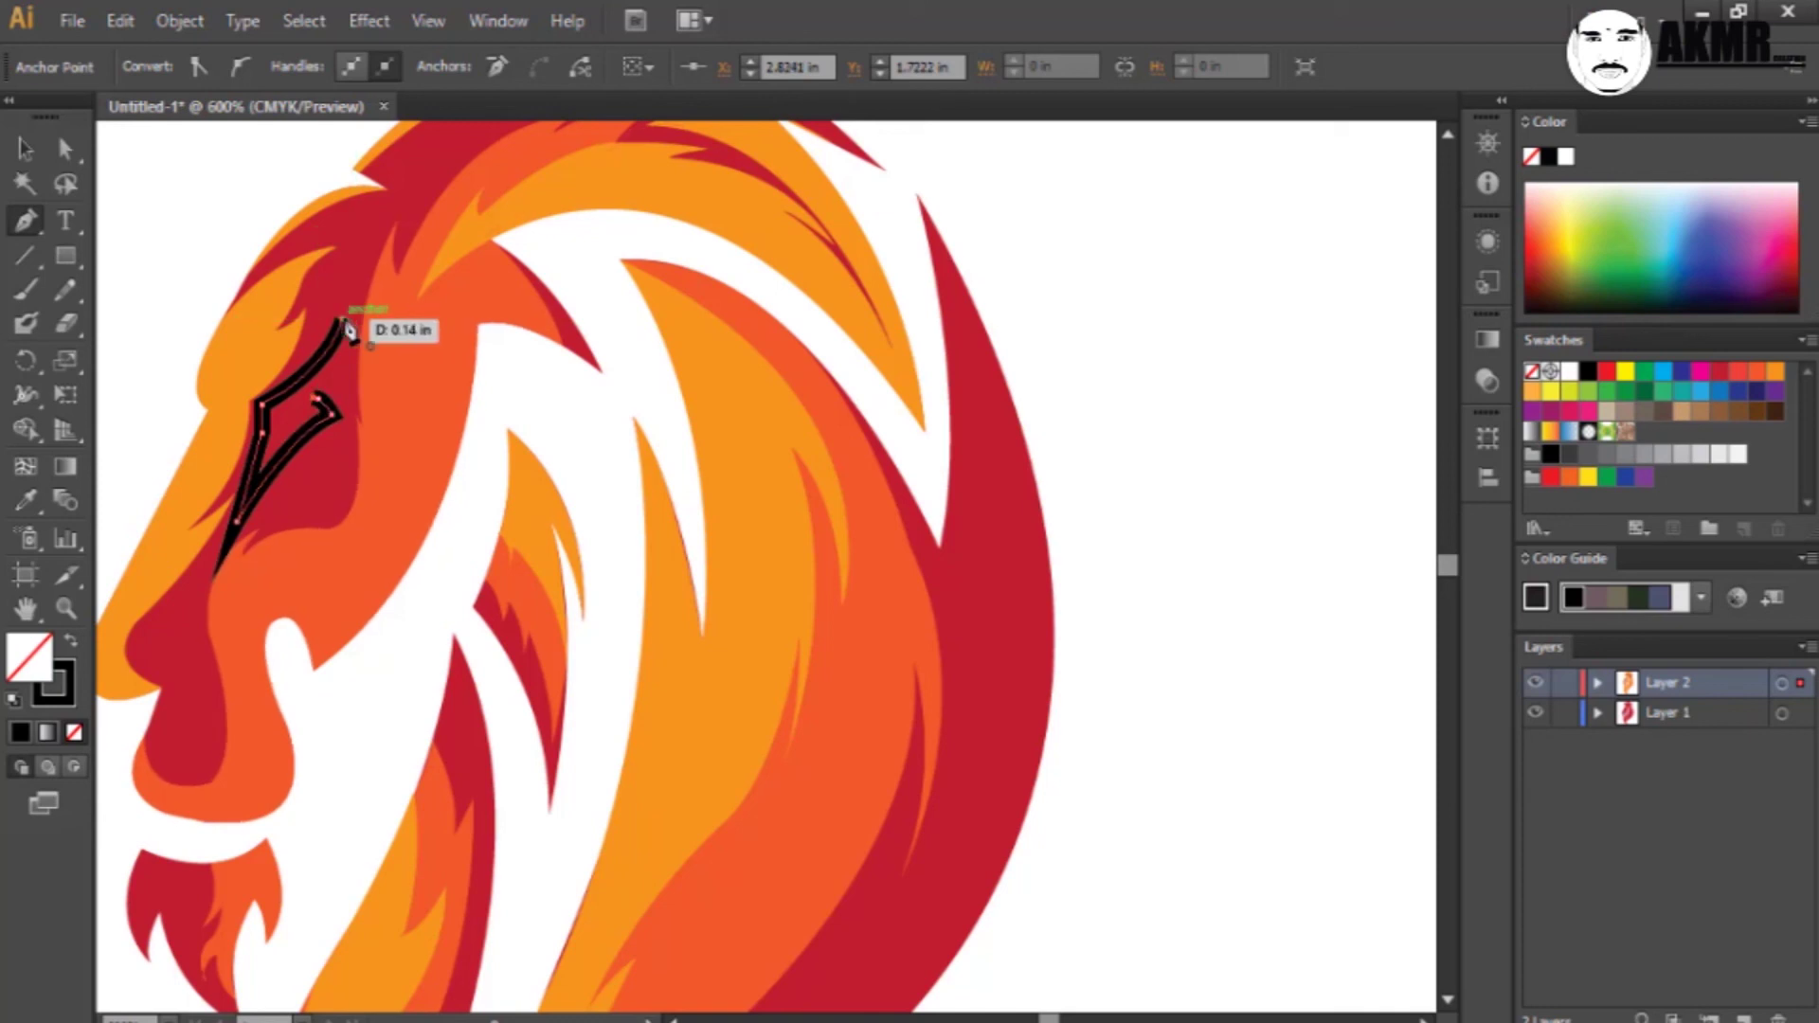
key("v")
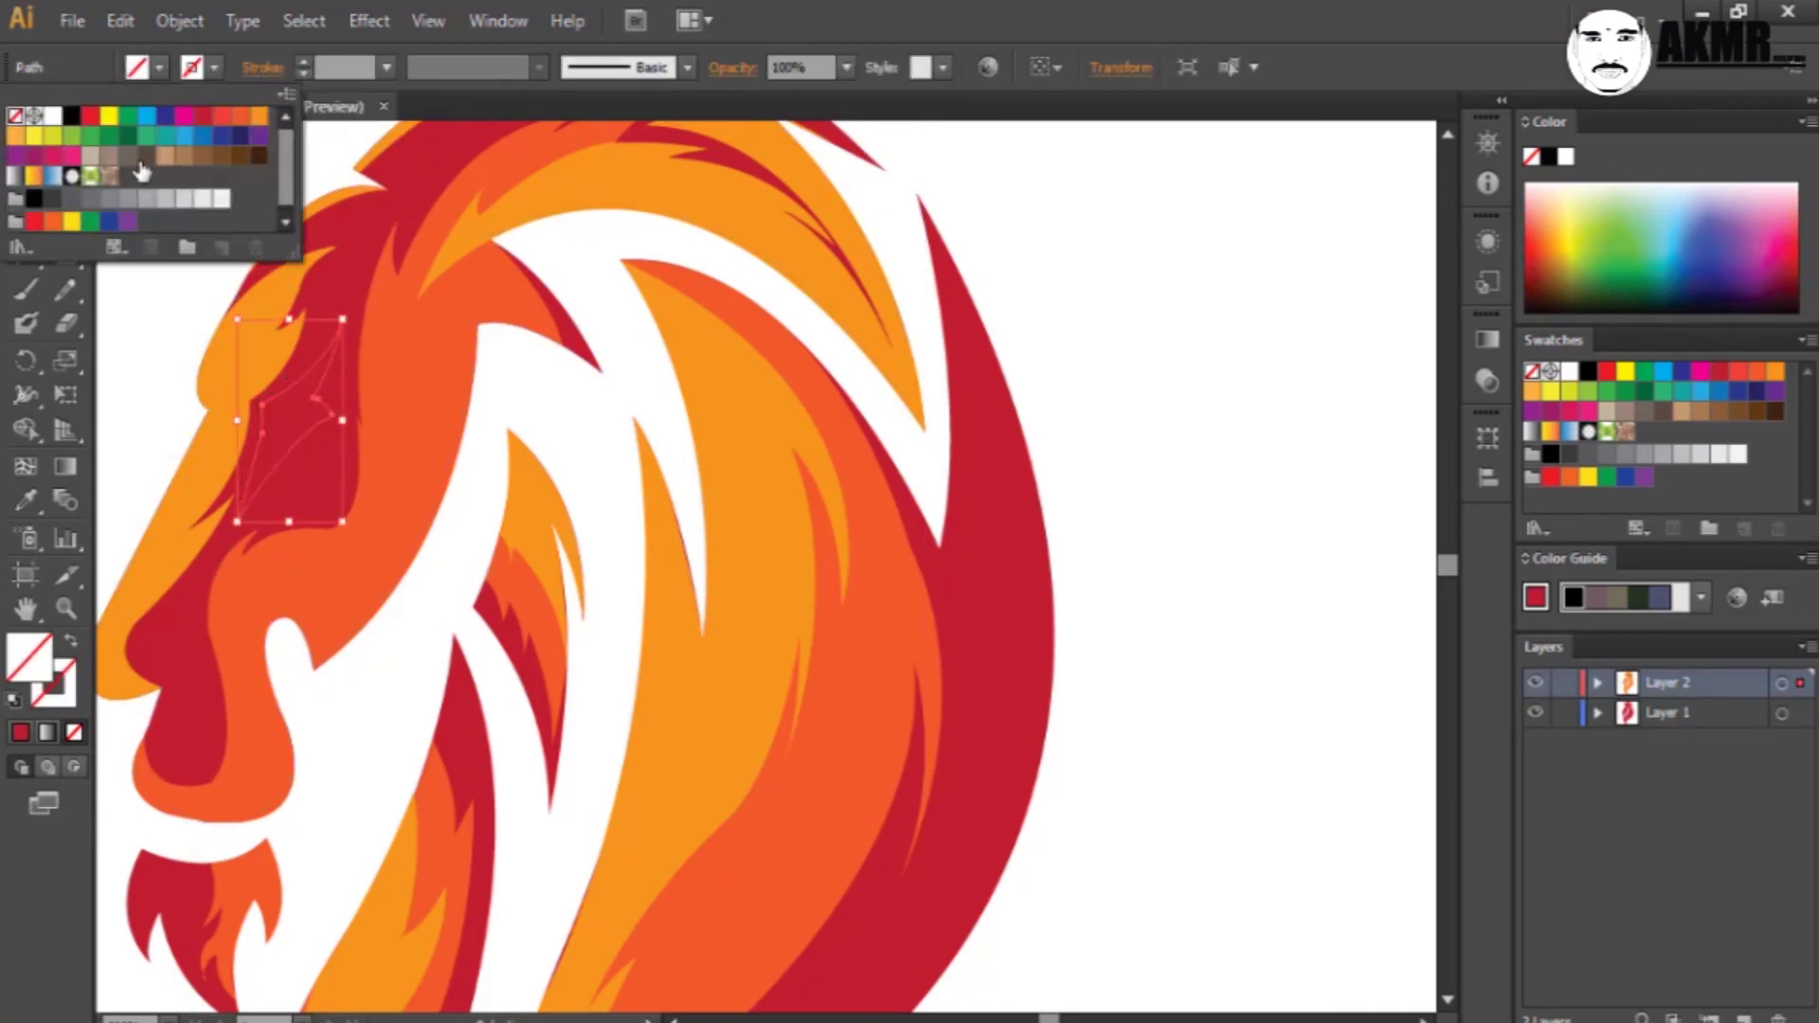
key("shift+x")
left_click(1033, 270)
key("ctrl+minus")
key("ctrl+minus")
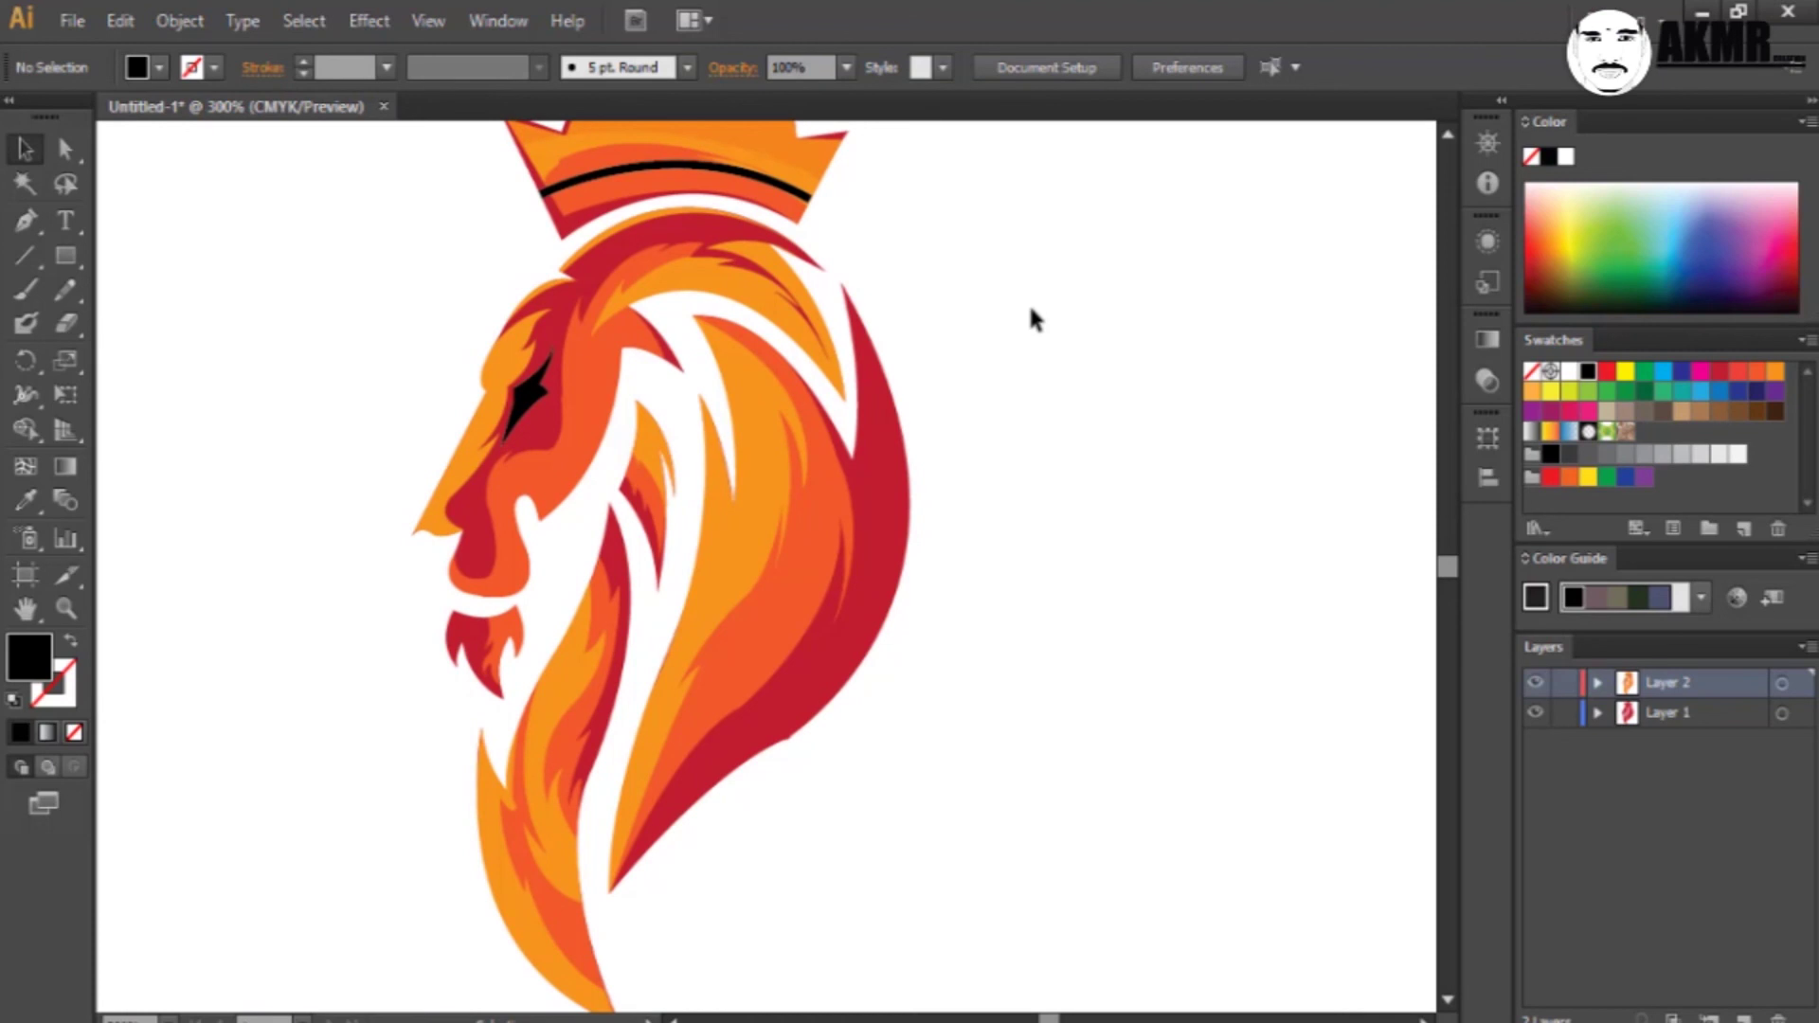
- Pen-draw a closed curved shape filling the white gap in the mane
key("ctrl+plus")
key("ctrl+plus")
key("ctrl+plus")
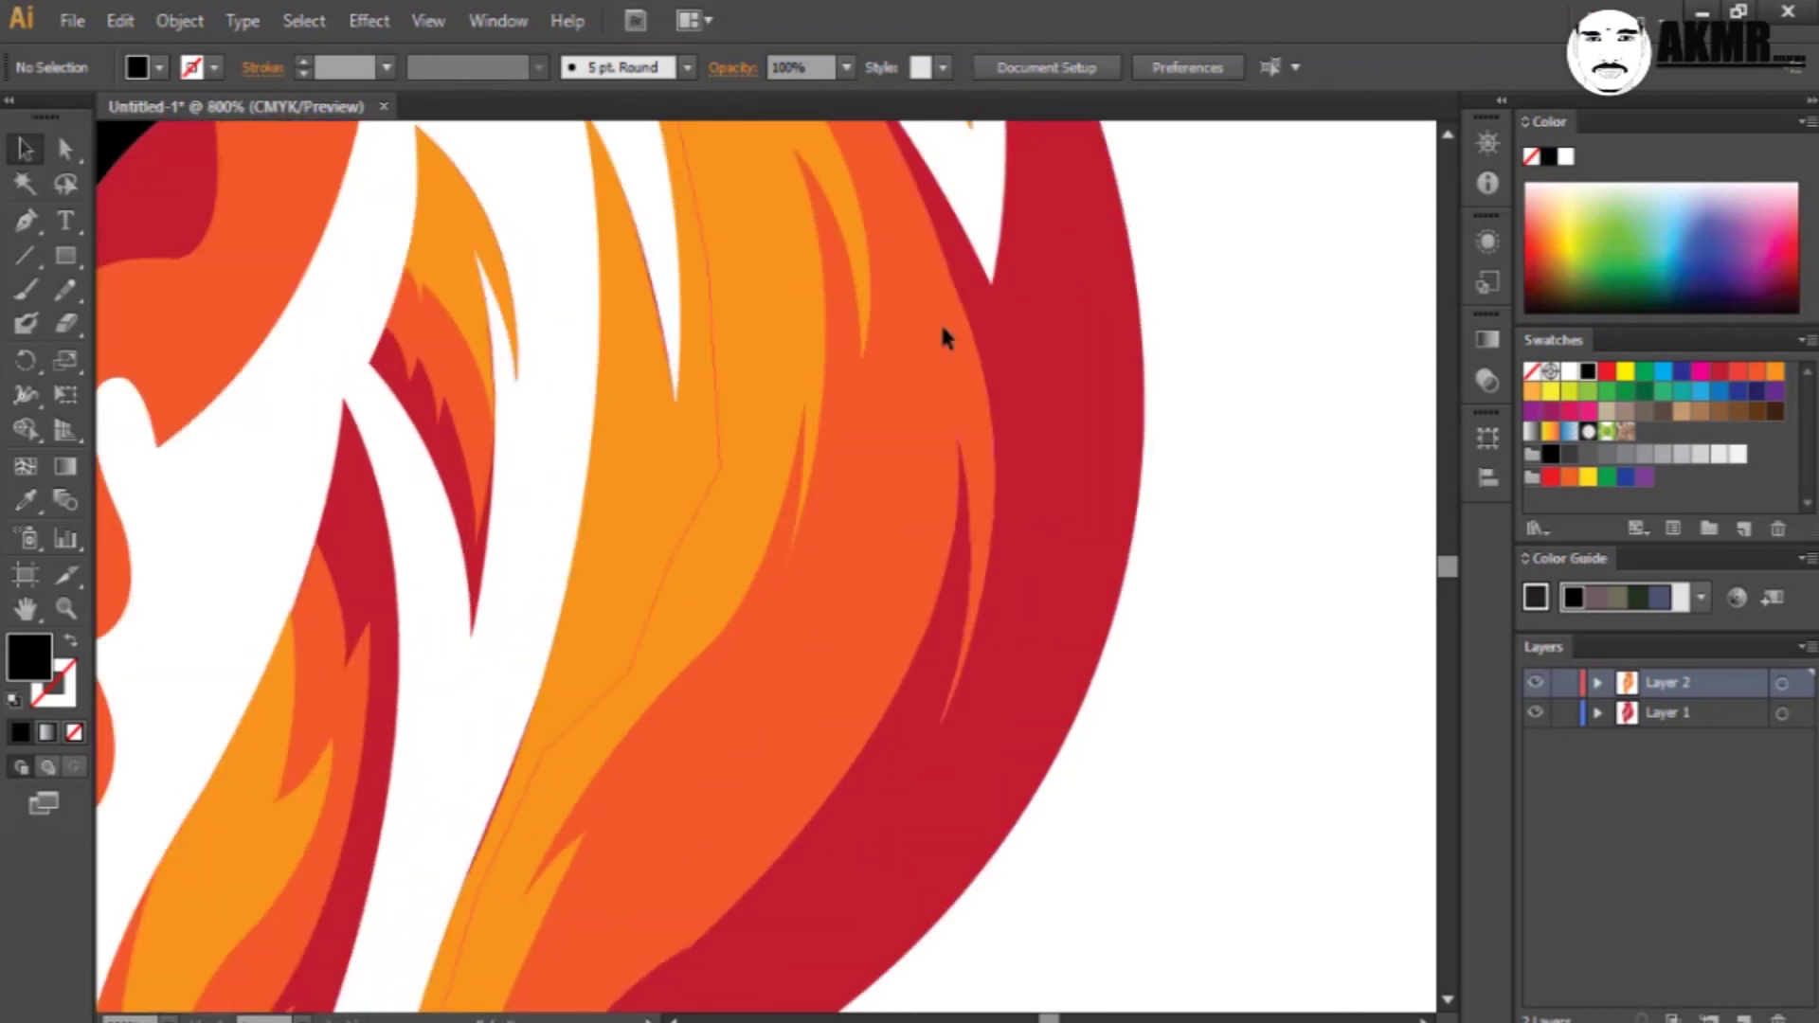
key("p")
left_click(583, 147)
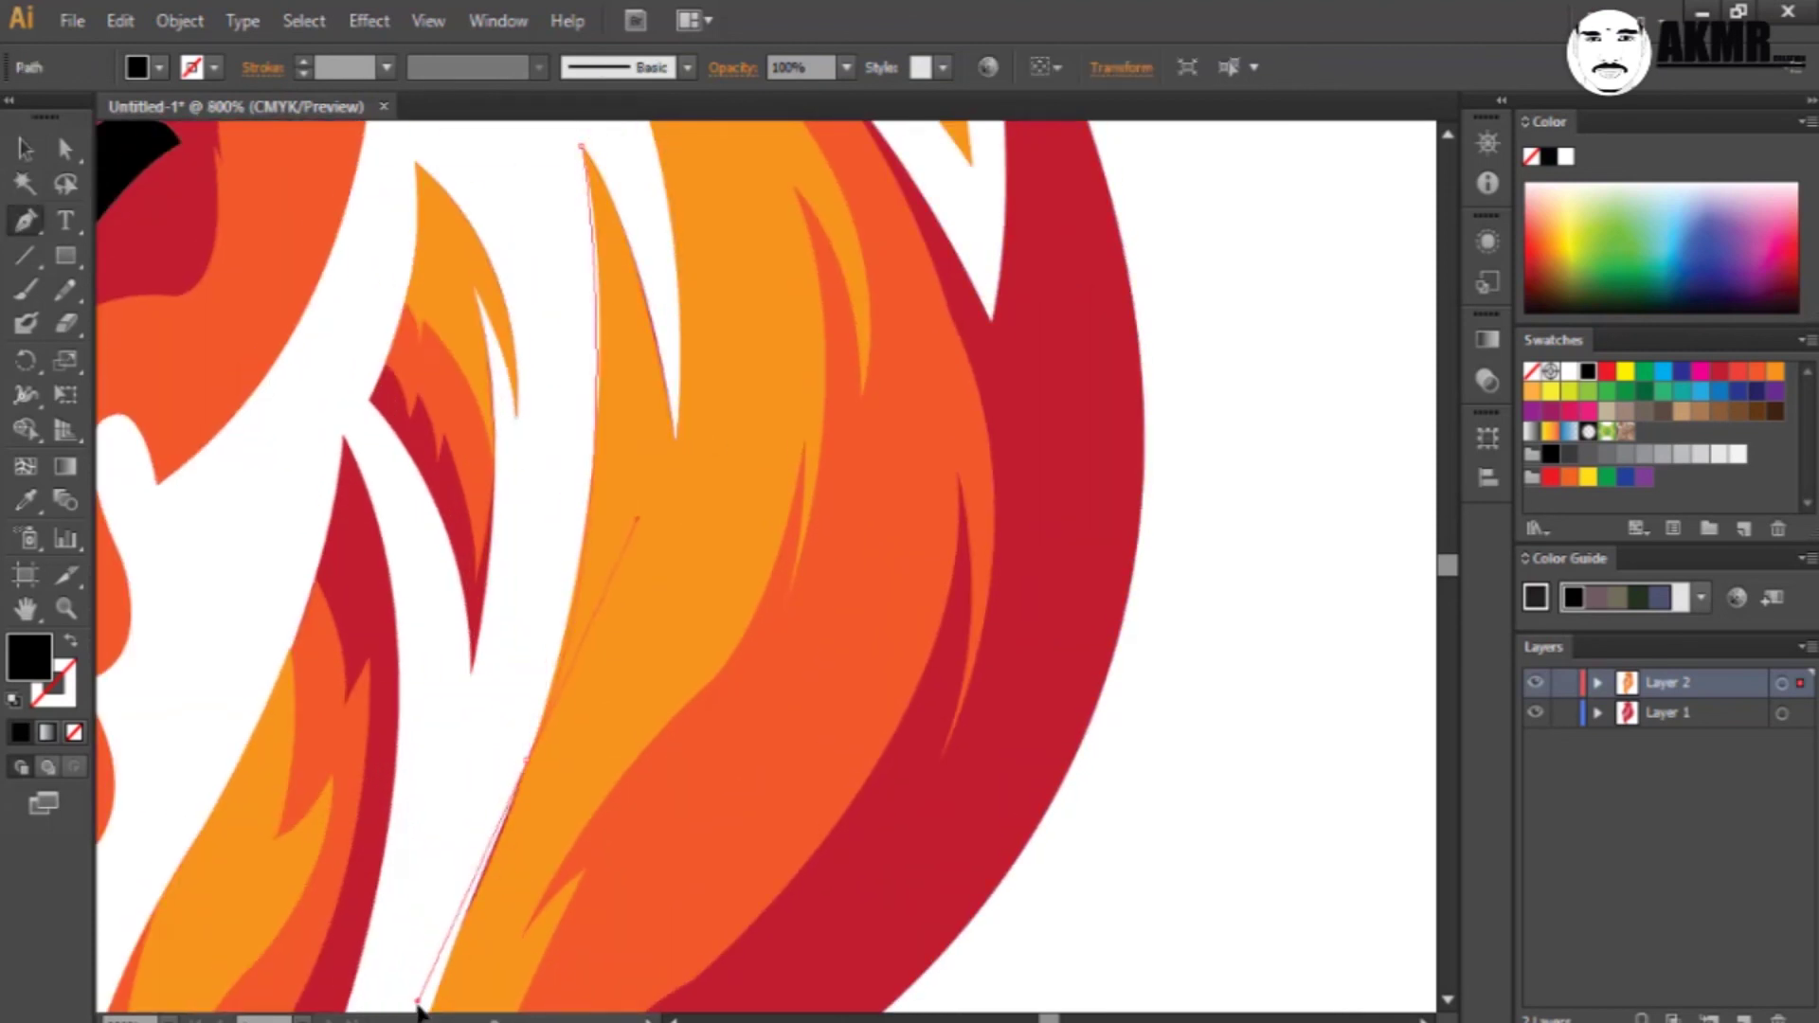
scroll(423, 985, "down", 5)
left_click(384, 803)
scroll(414, 702, "up", 5)
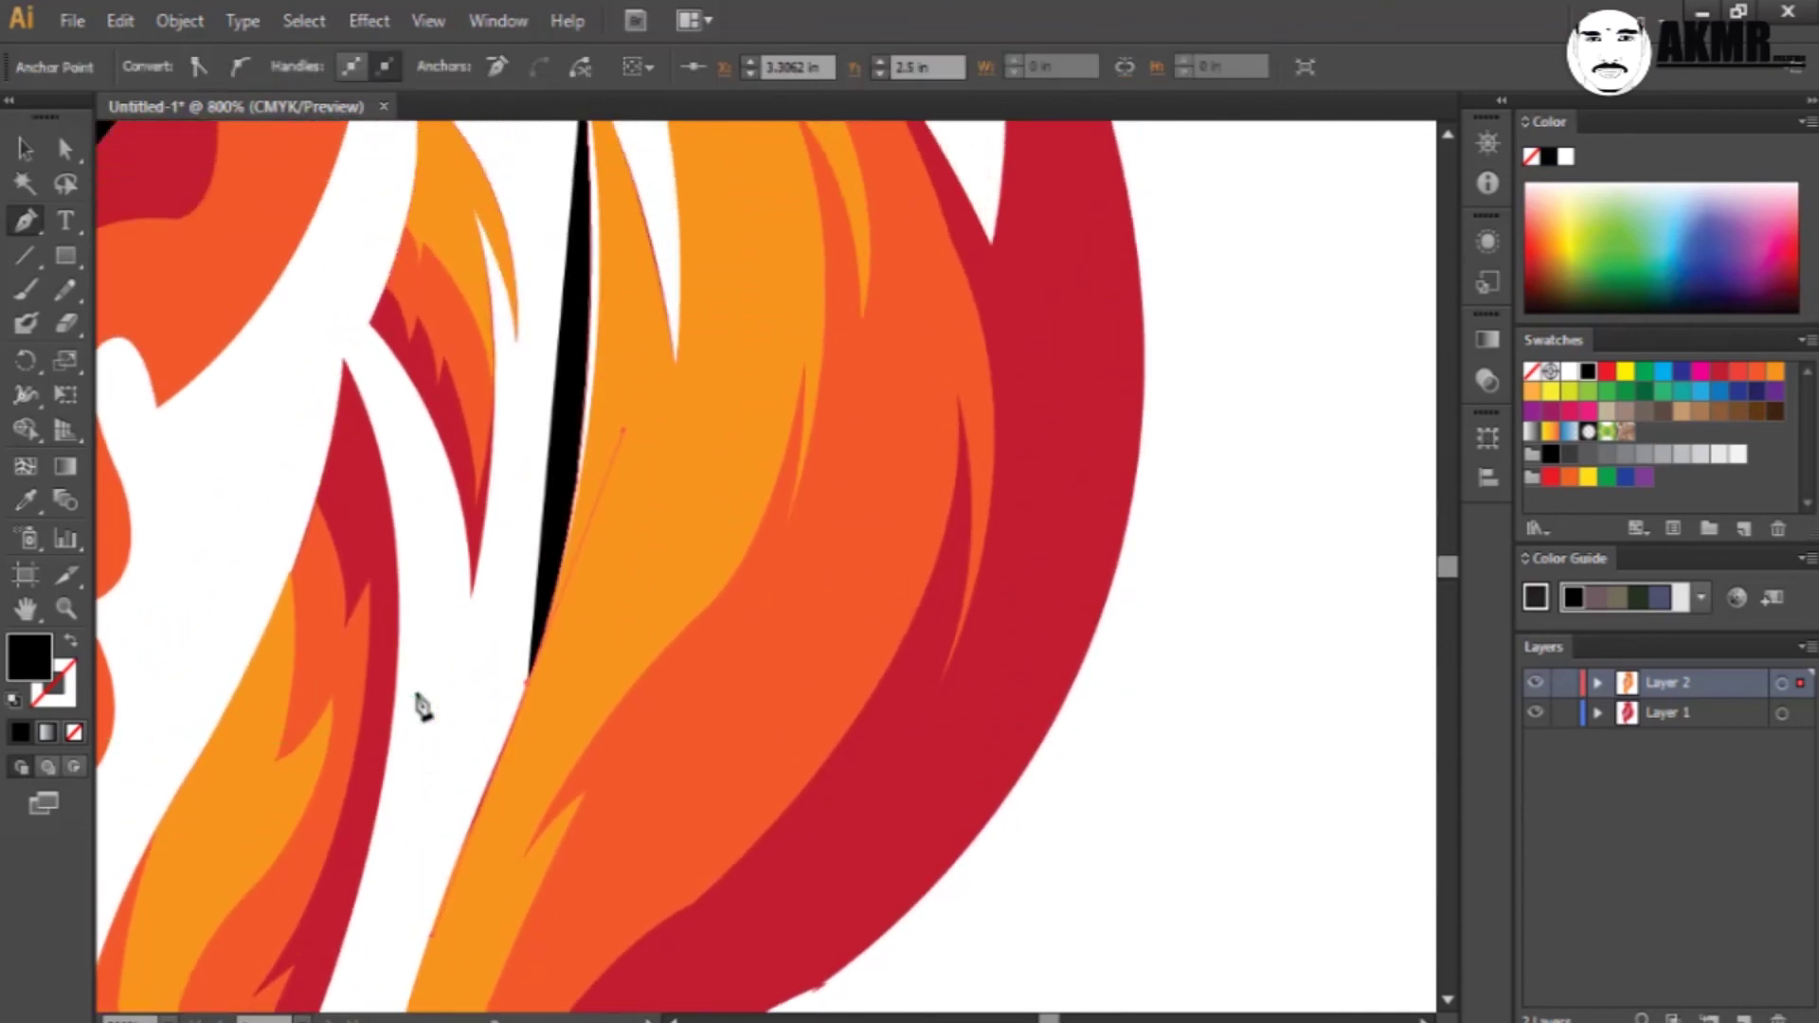
left_click_drag(622, 471, 668, 423)
left_click_drag(646, 173, 641, 185)
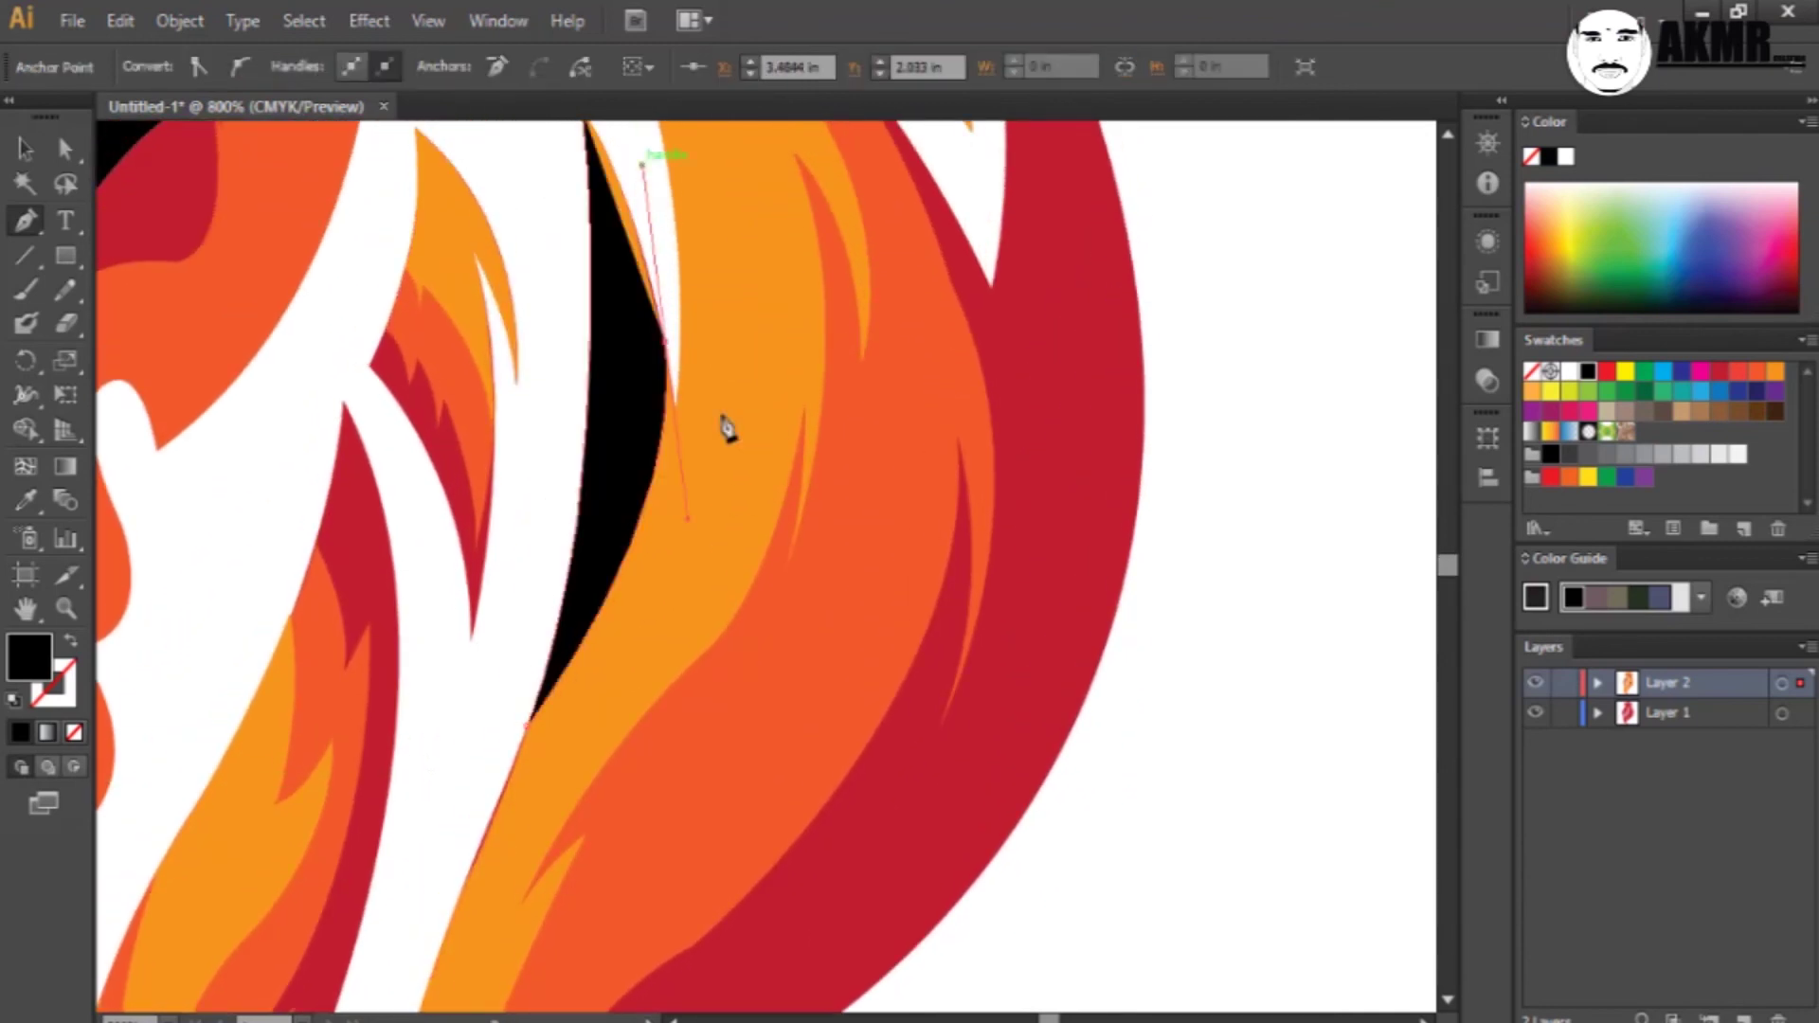
scroll(615, 228, "up", 1)
scroll(564, 180, "up", 5)
left_click(581, 471)
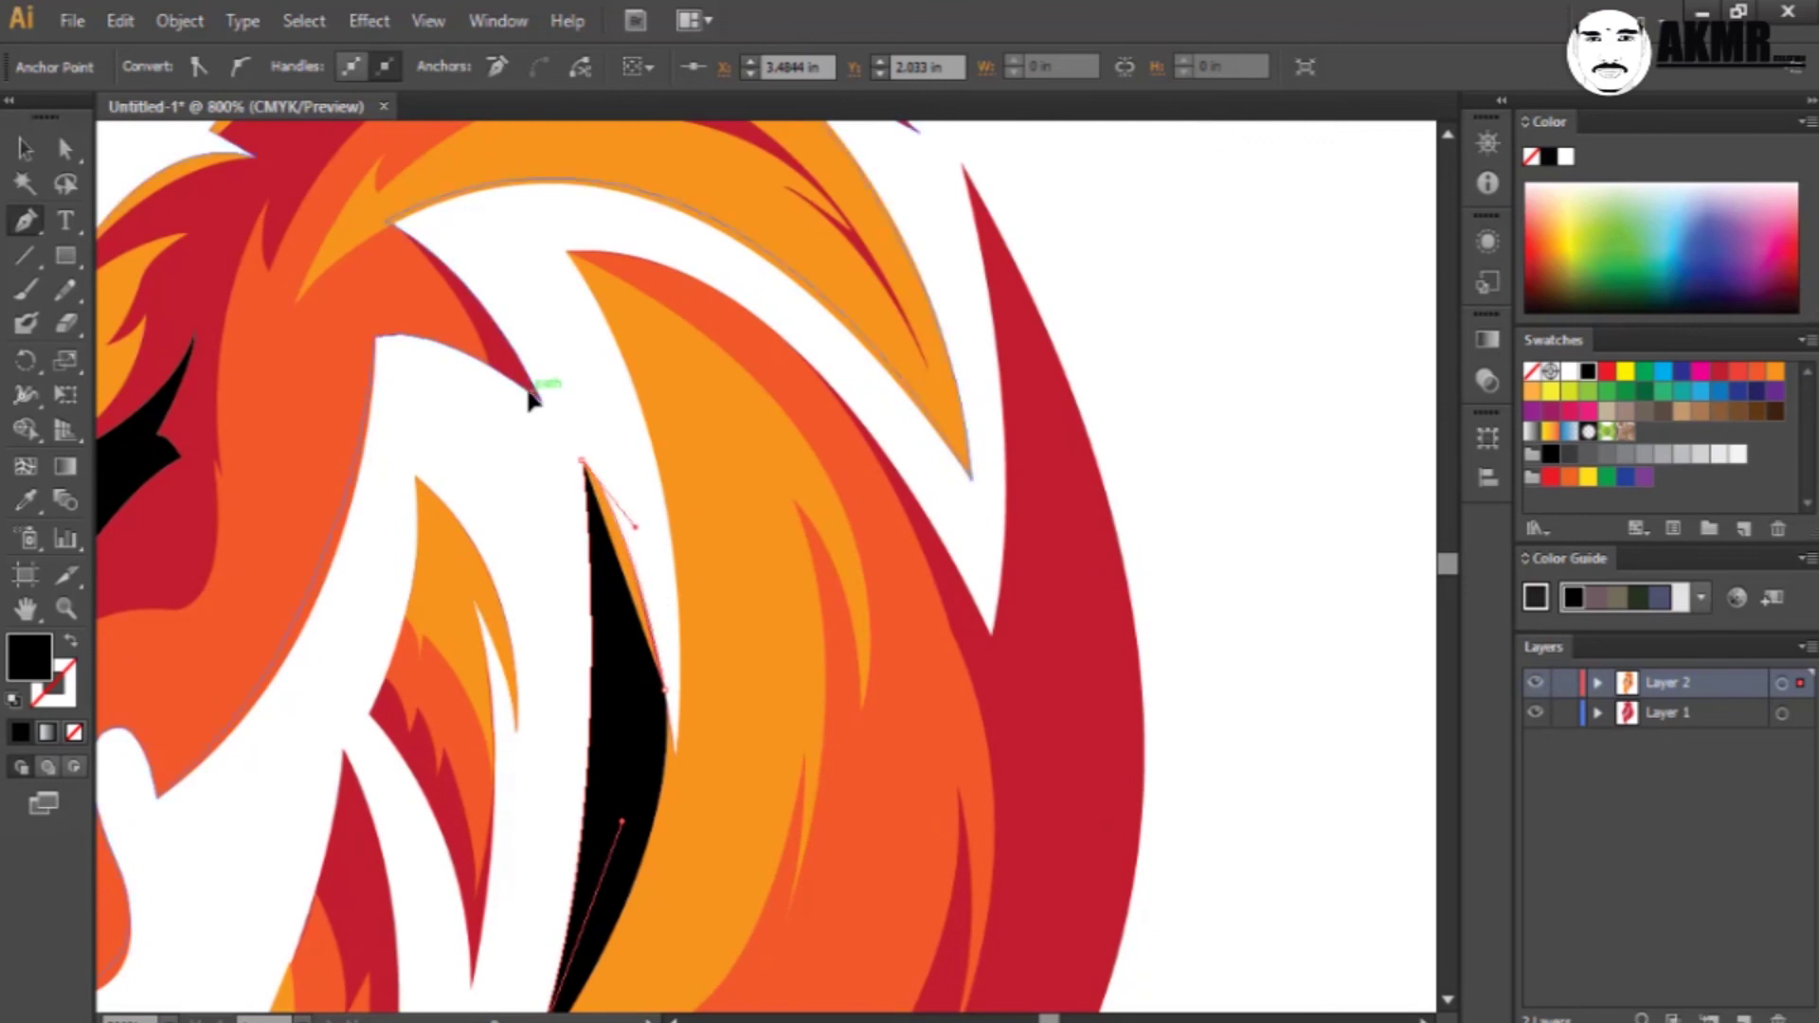
- Fill the new gap shape yellow, then adjust it to olive-yellow in the Color Picker
key("v")
left_click(110, 117)
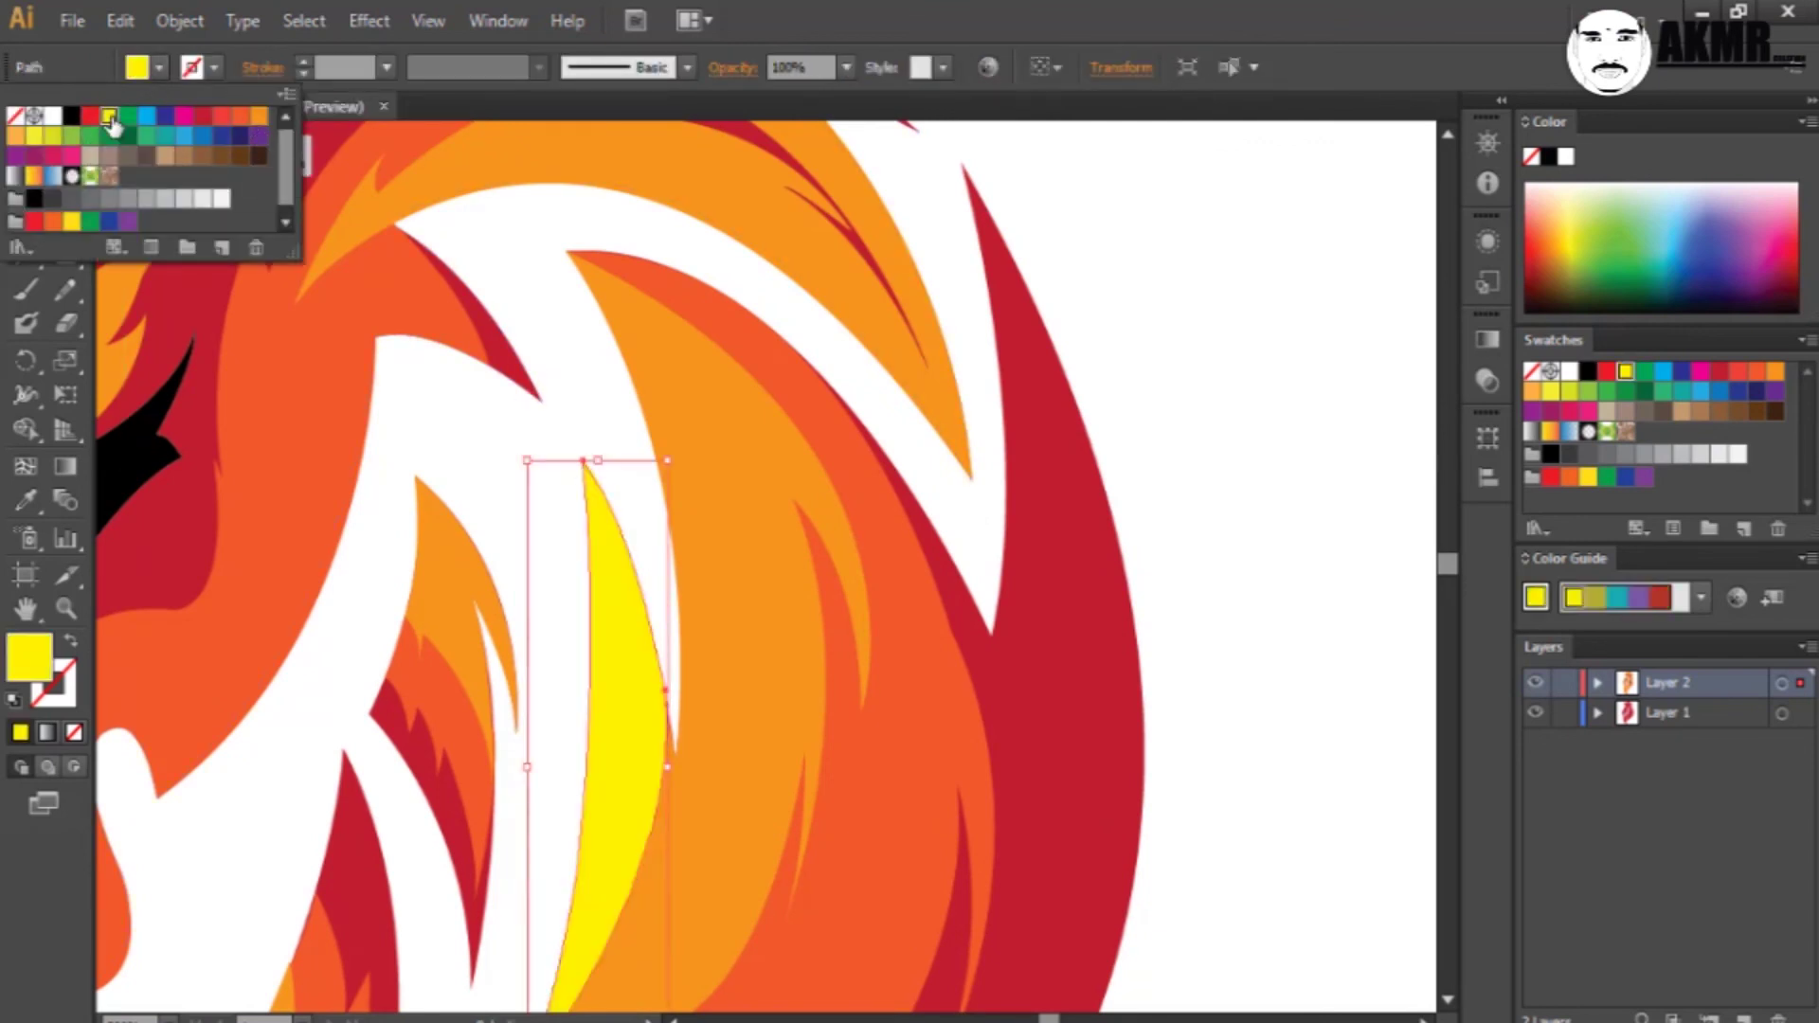
double_click(31, 663)
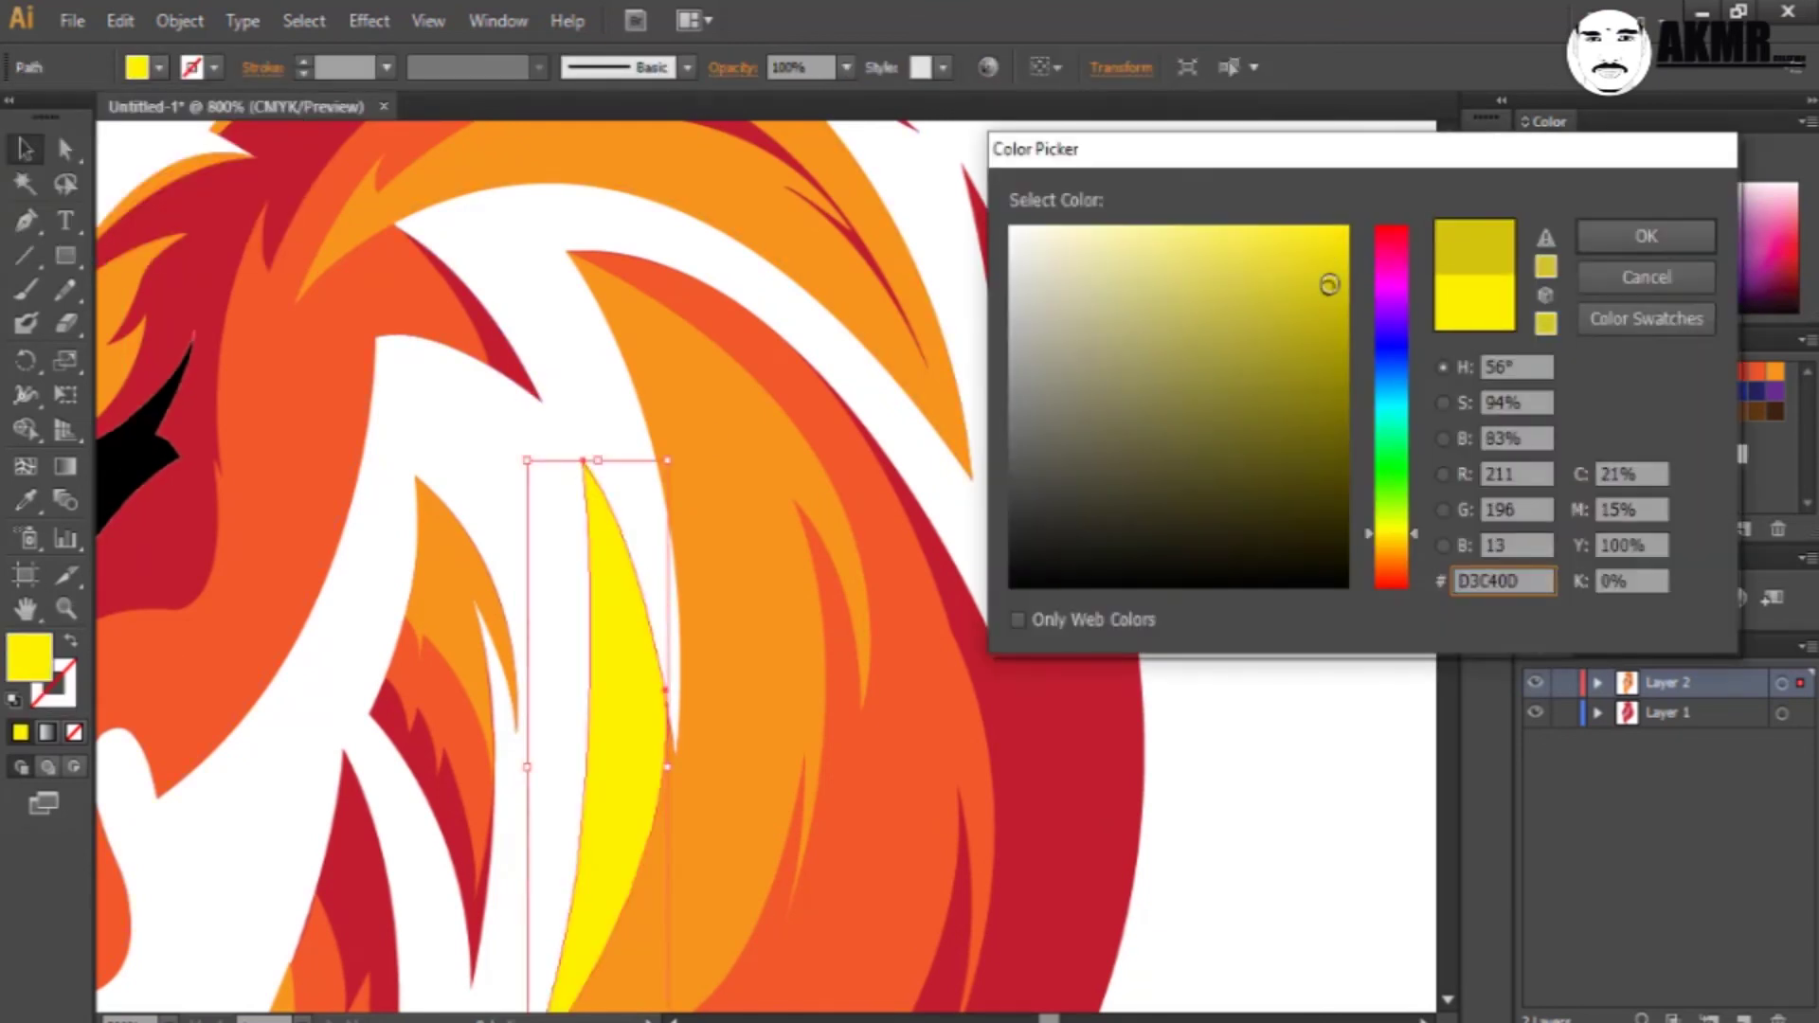
key("Return")
left_click(1247, 252)
- Pen-draw a second curved streak along the orange flame tip
scroll(1247, 252, "down", 5)
key("p")
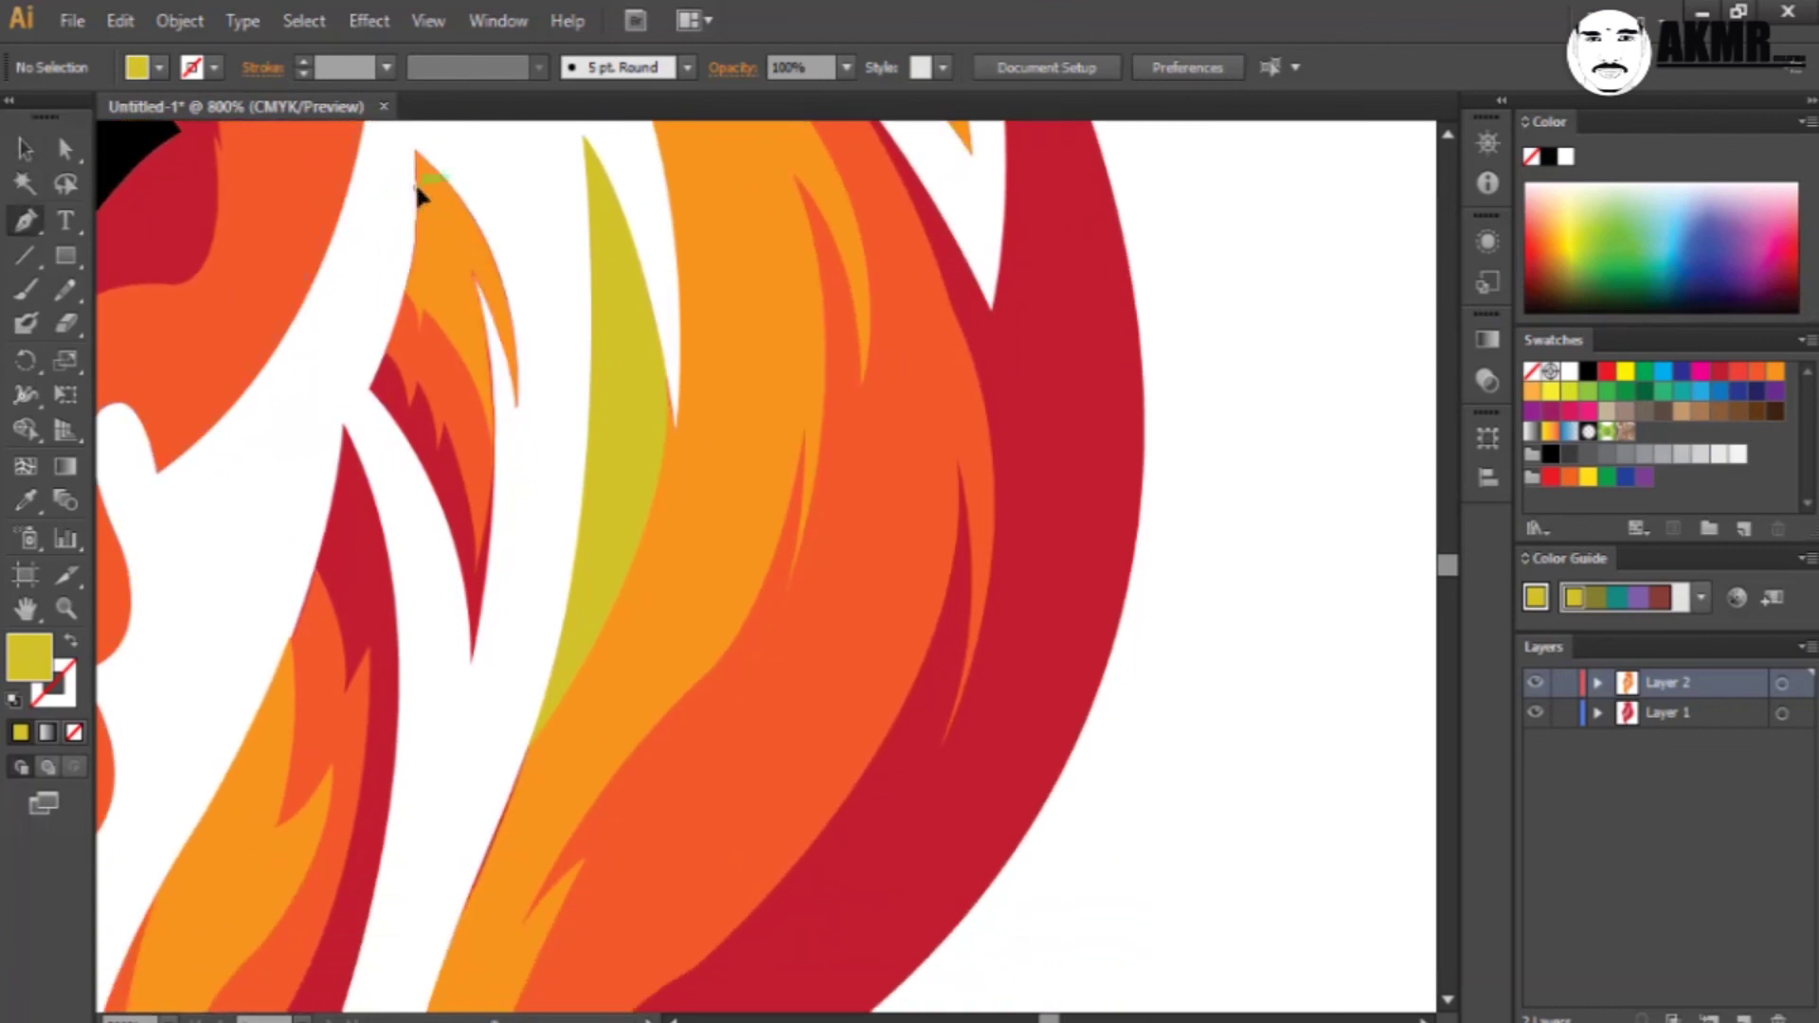
left_click(417, 154)
scroll(379, 284, "up", 3)
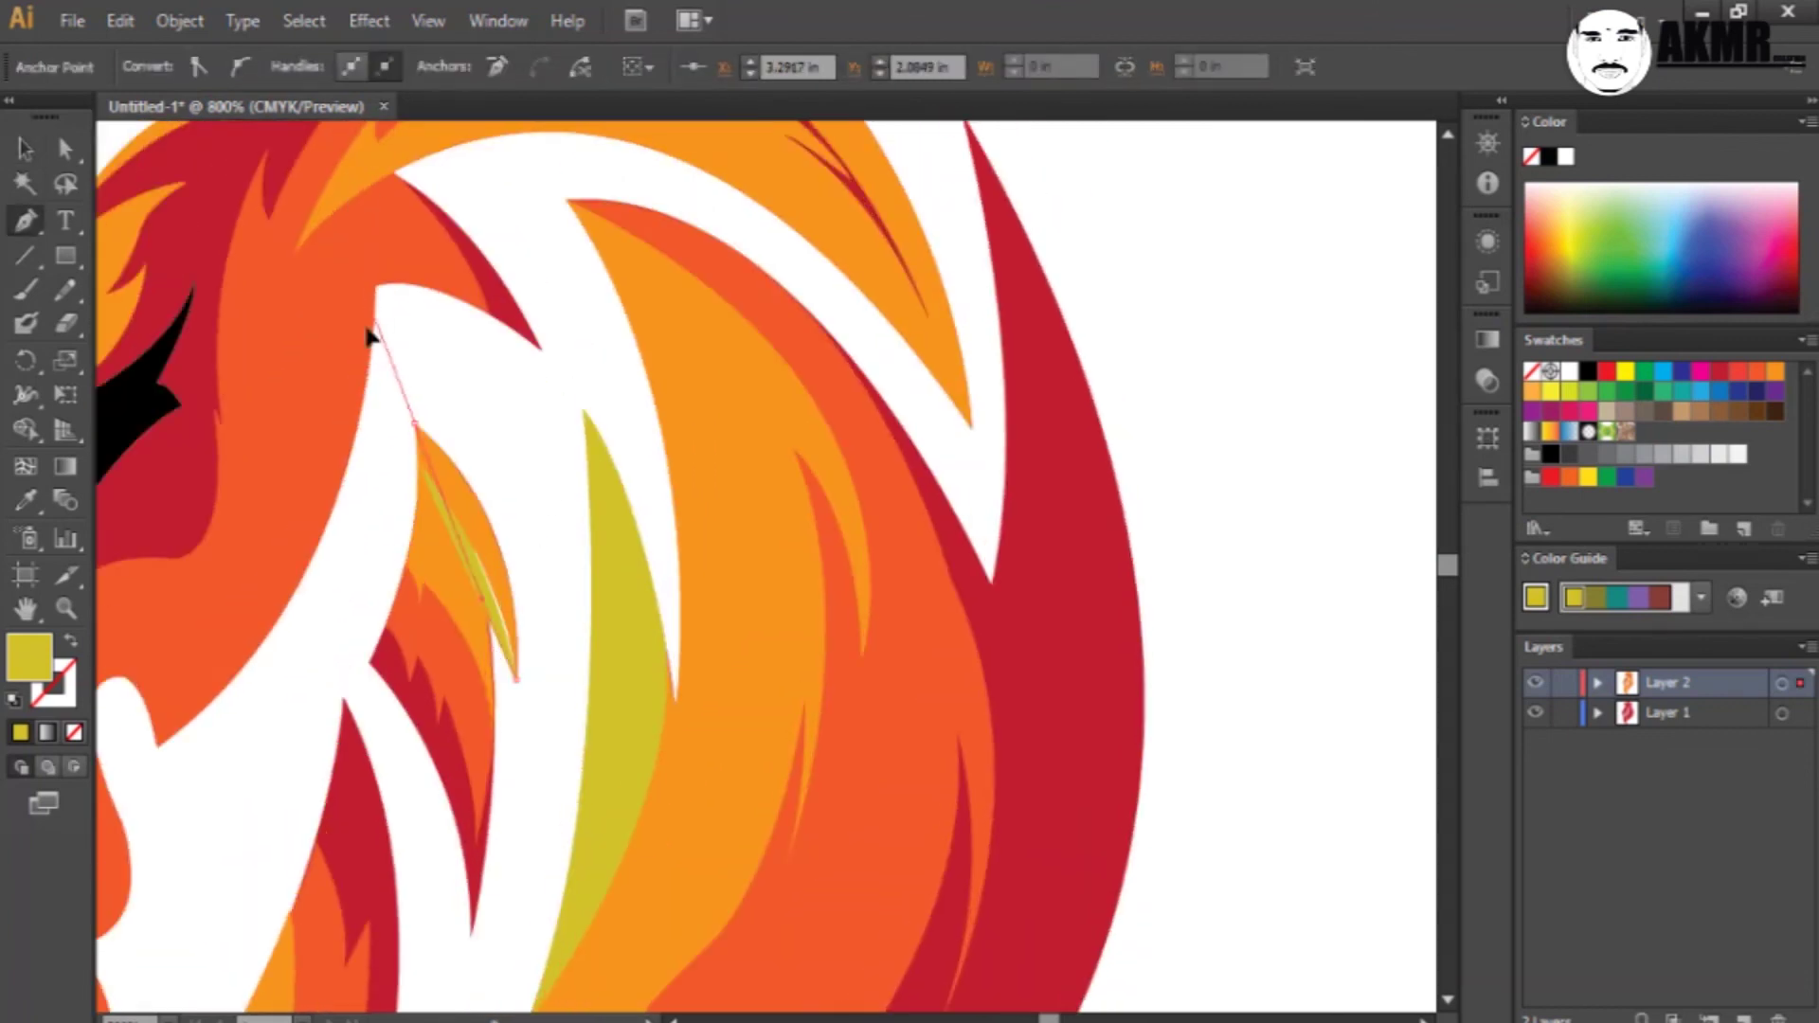
left_click_drag(414, 425, 402, 433)
scroll(730, 417, "down", 4)
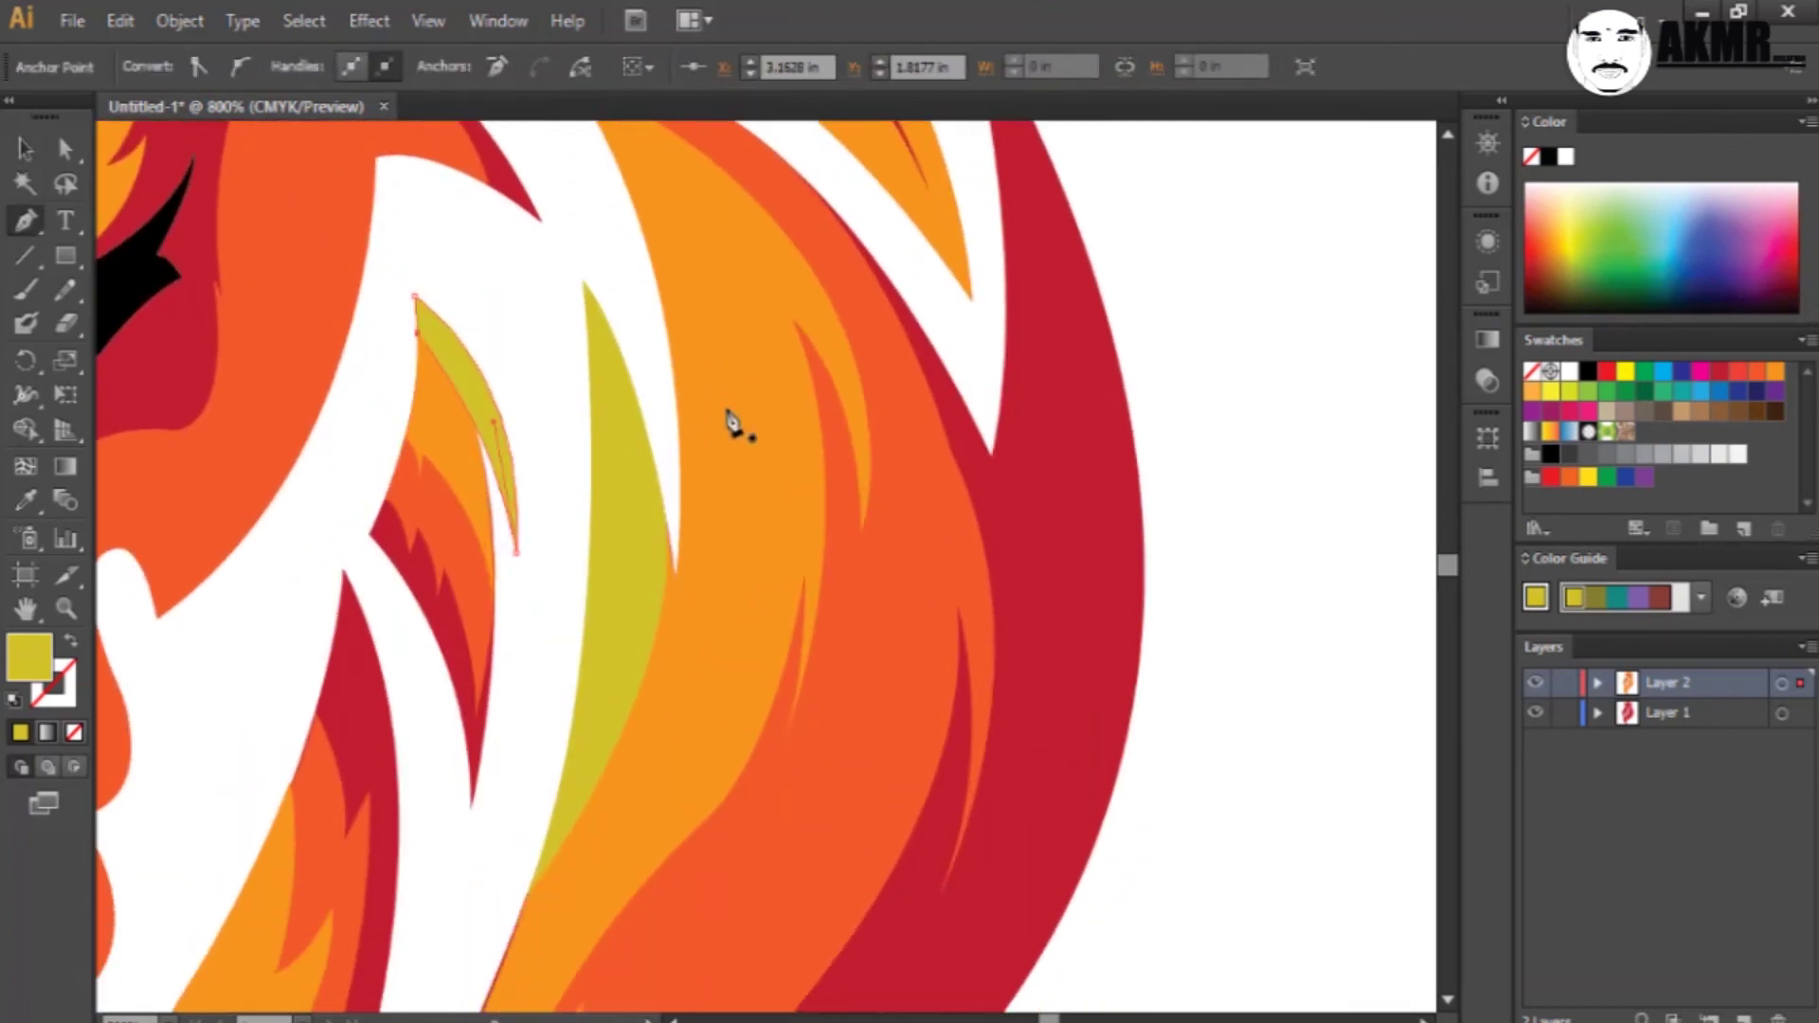
scroll(731, 418, "down", 3)
scroll(758, 569, "down", 5)
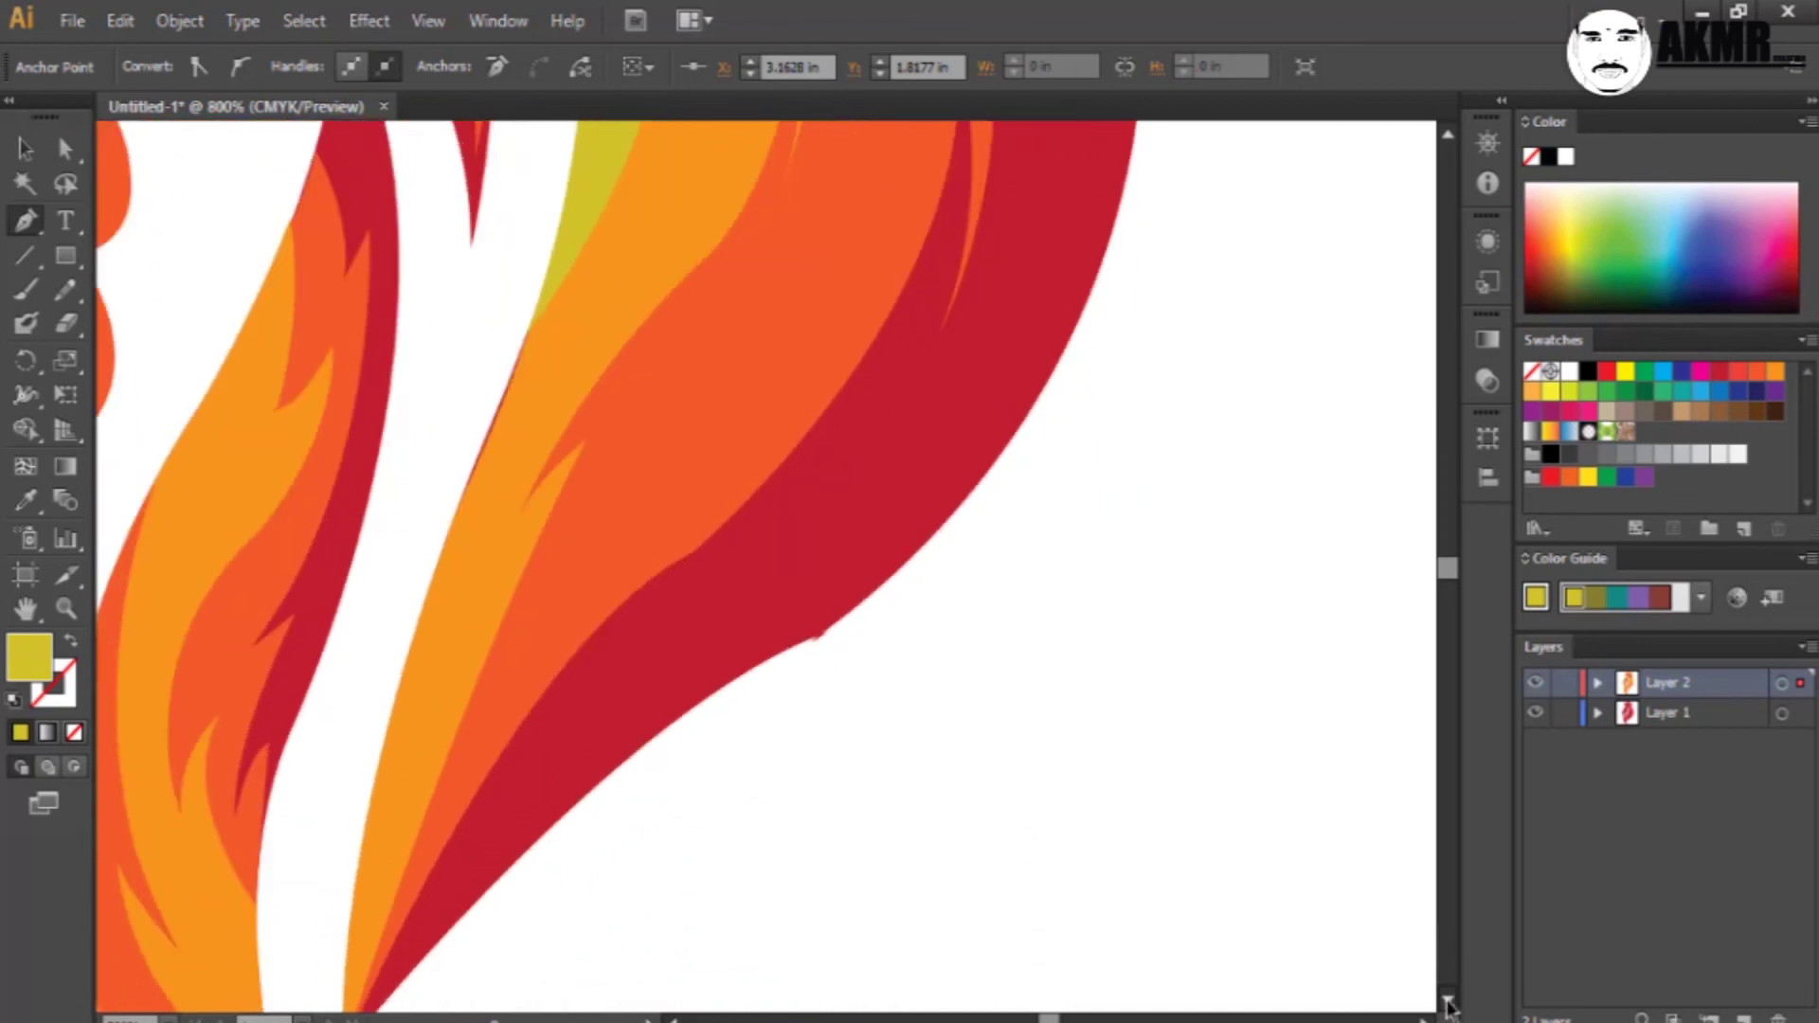
key("ctrl+minus")
key("v")
left_click(276, 520)
key("ctrl+minus")
- Eyedrop the olive-yellow streak colour onto the lowest mane flame and the crown's upper band
key("i")
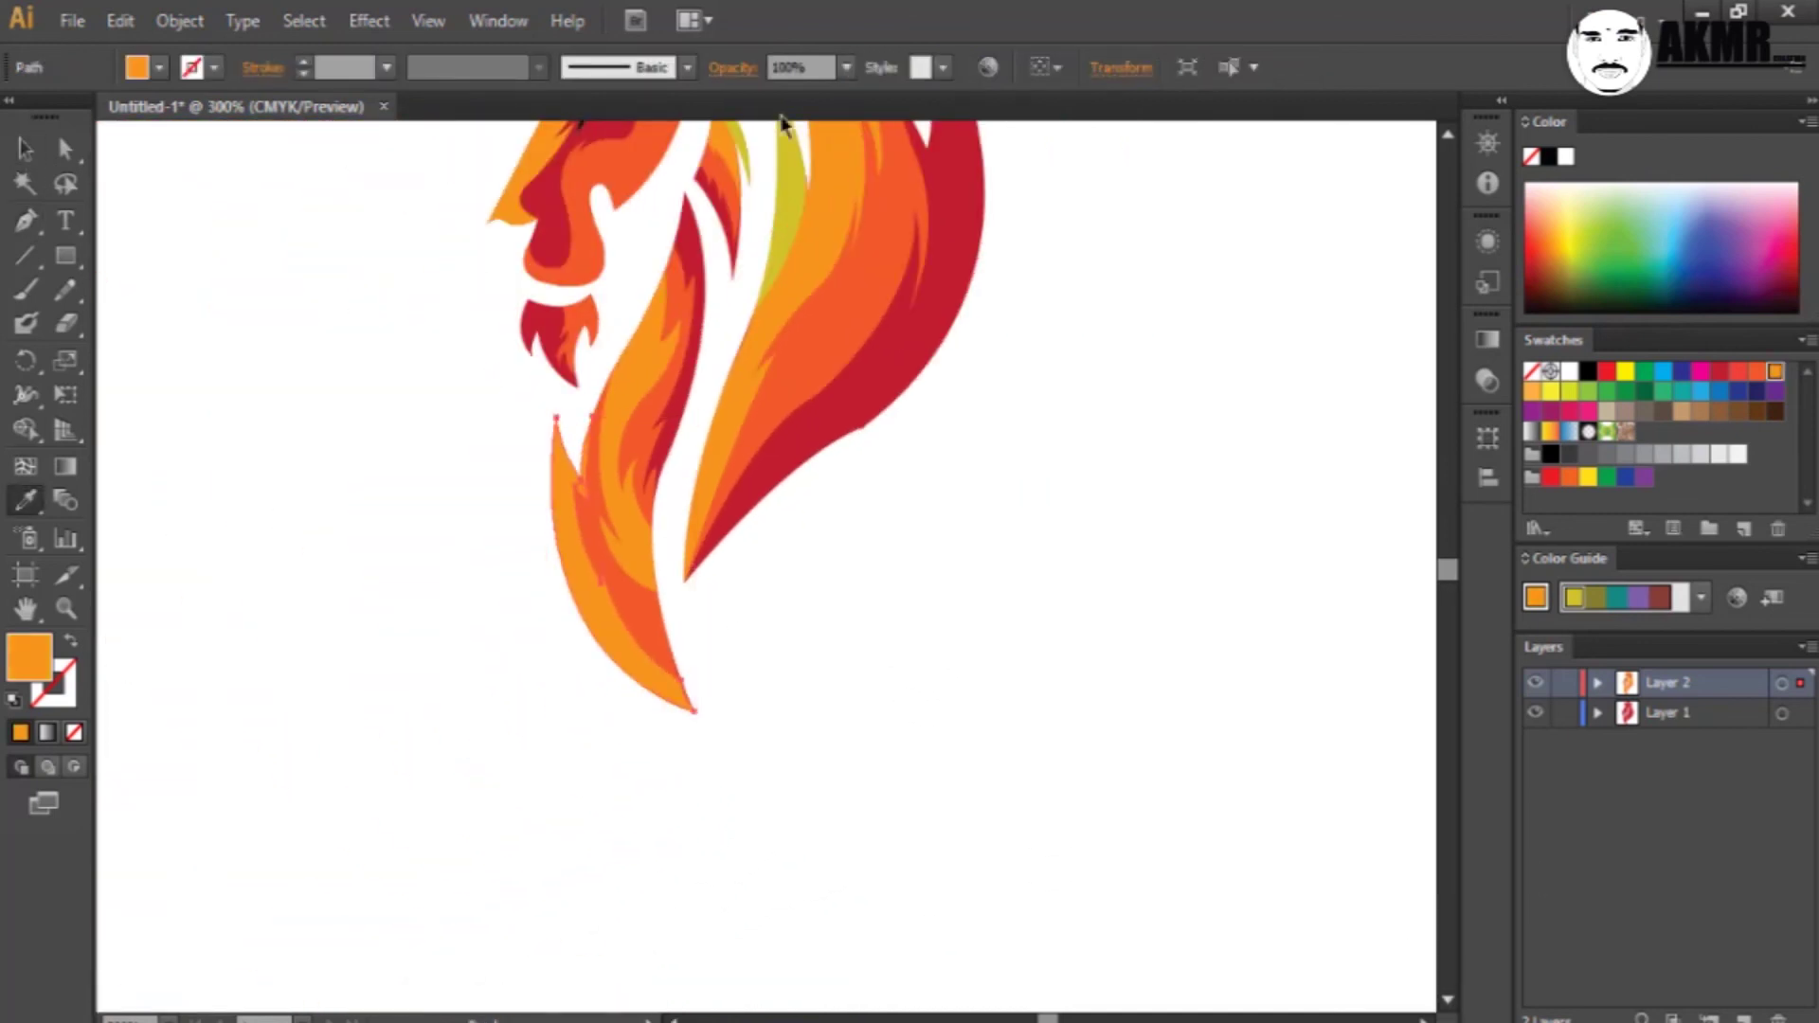
left_click(779, 227)
scroll(1287, 407, "up", 5)
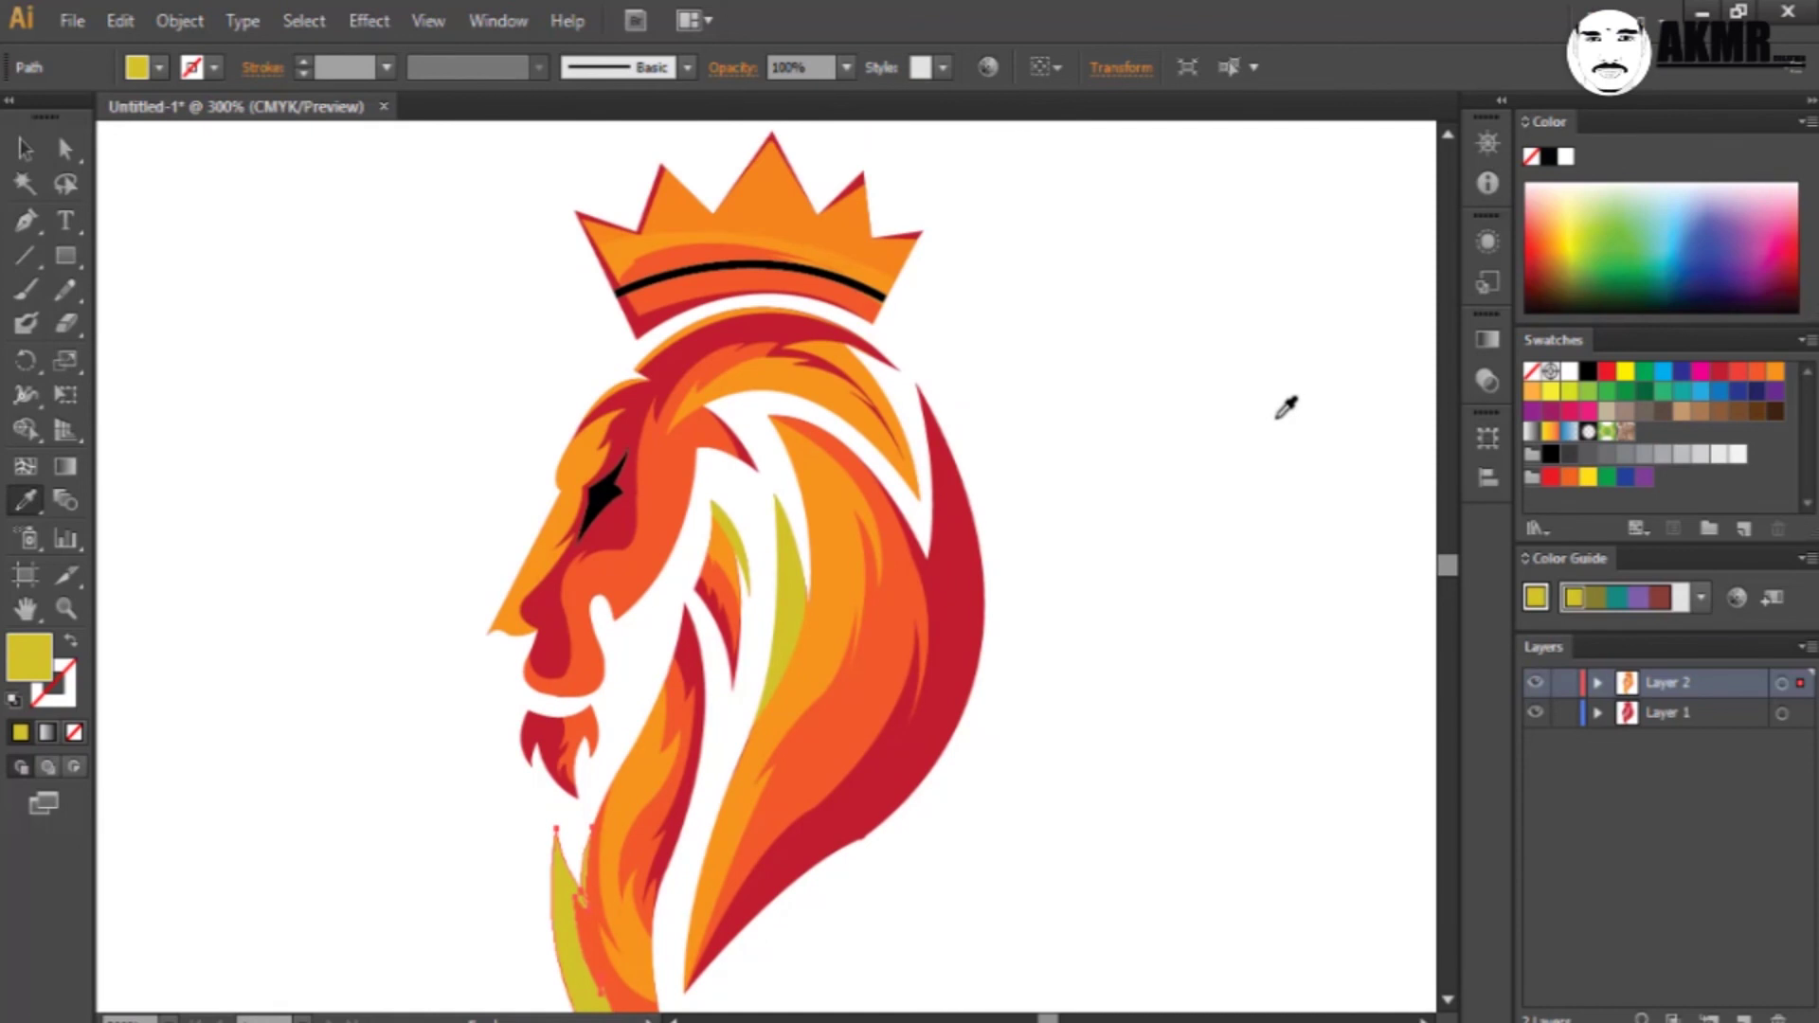
key("v")
left_click(668, 283)
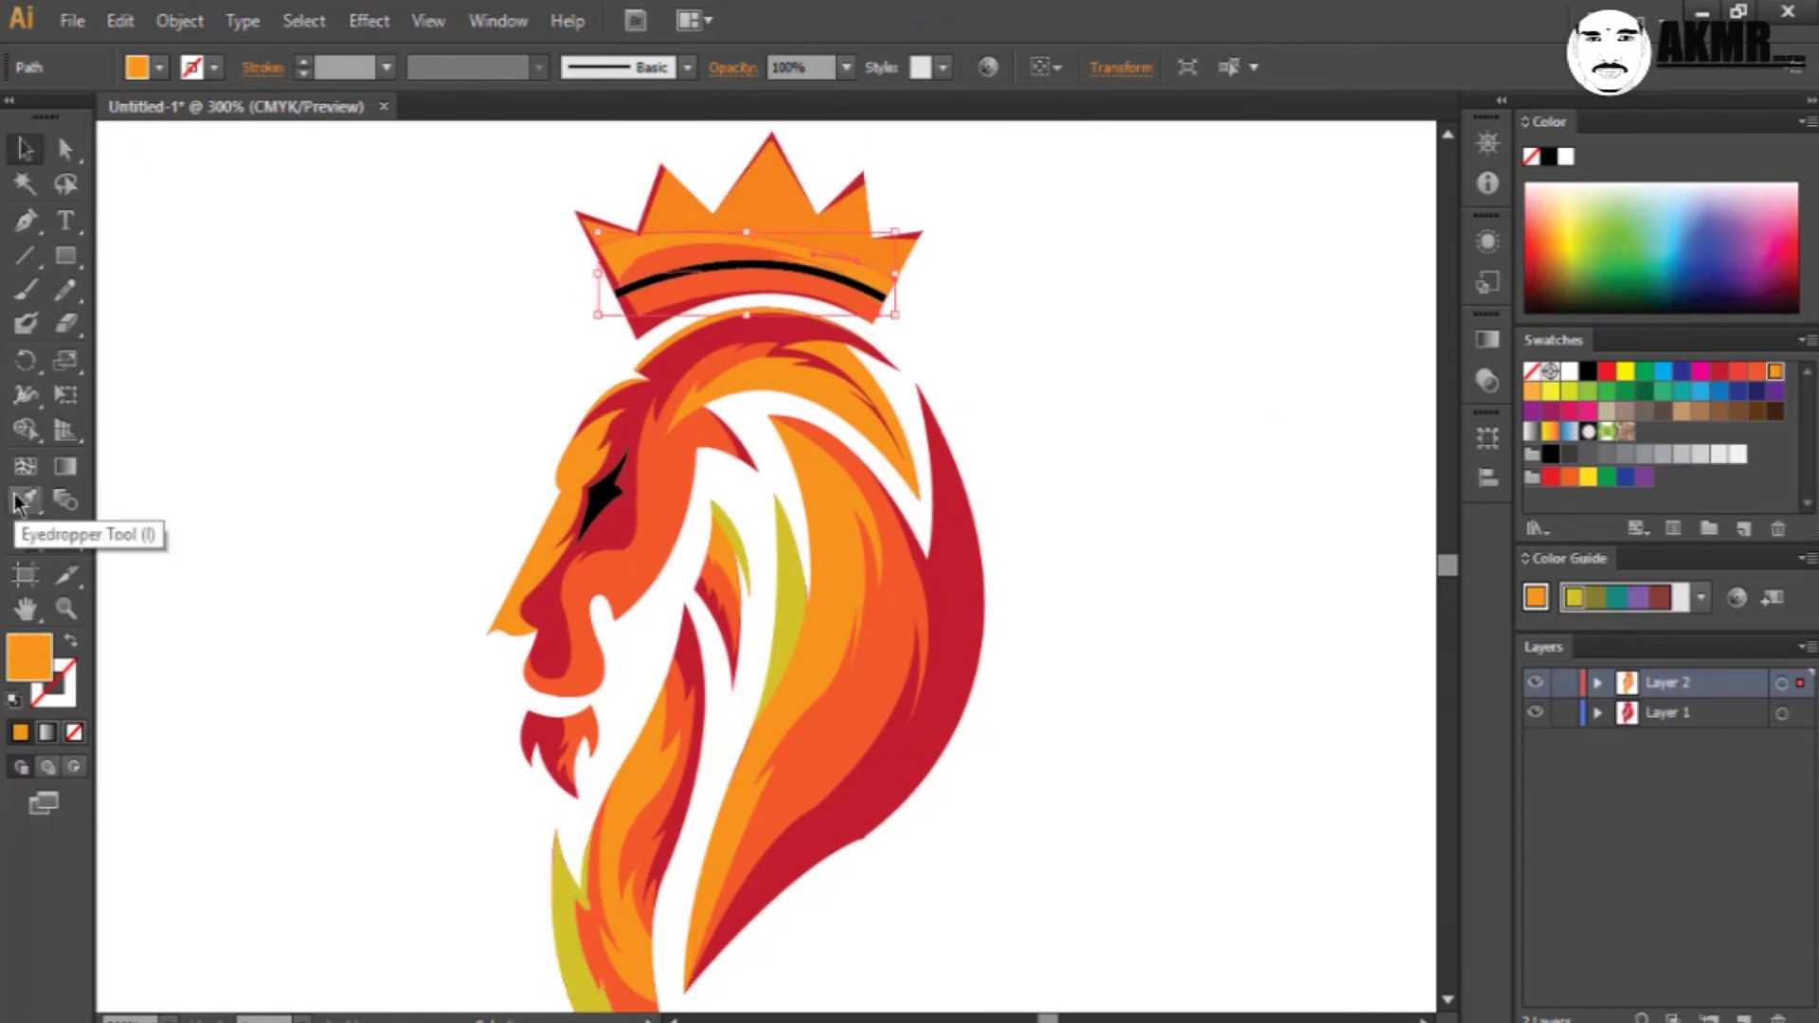
left_click(17, 503)
left_click(779, 568)
left_click(29, 152)
left_click(475, 358)
key("ctrl+minus")
key("ctrl+plus")
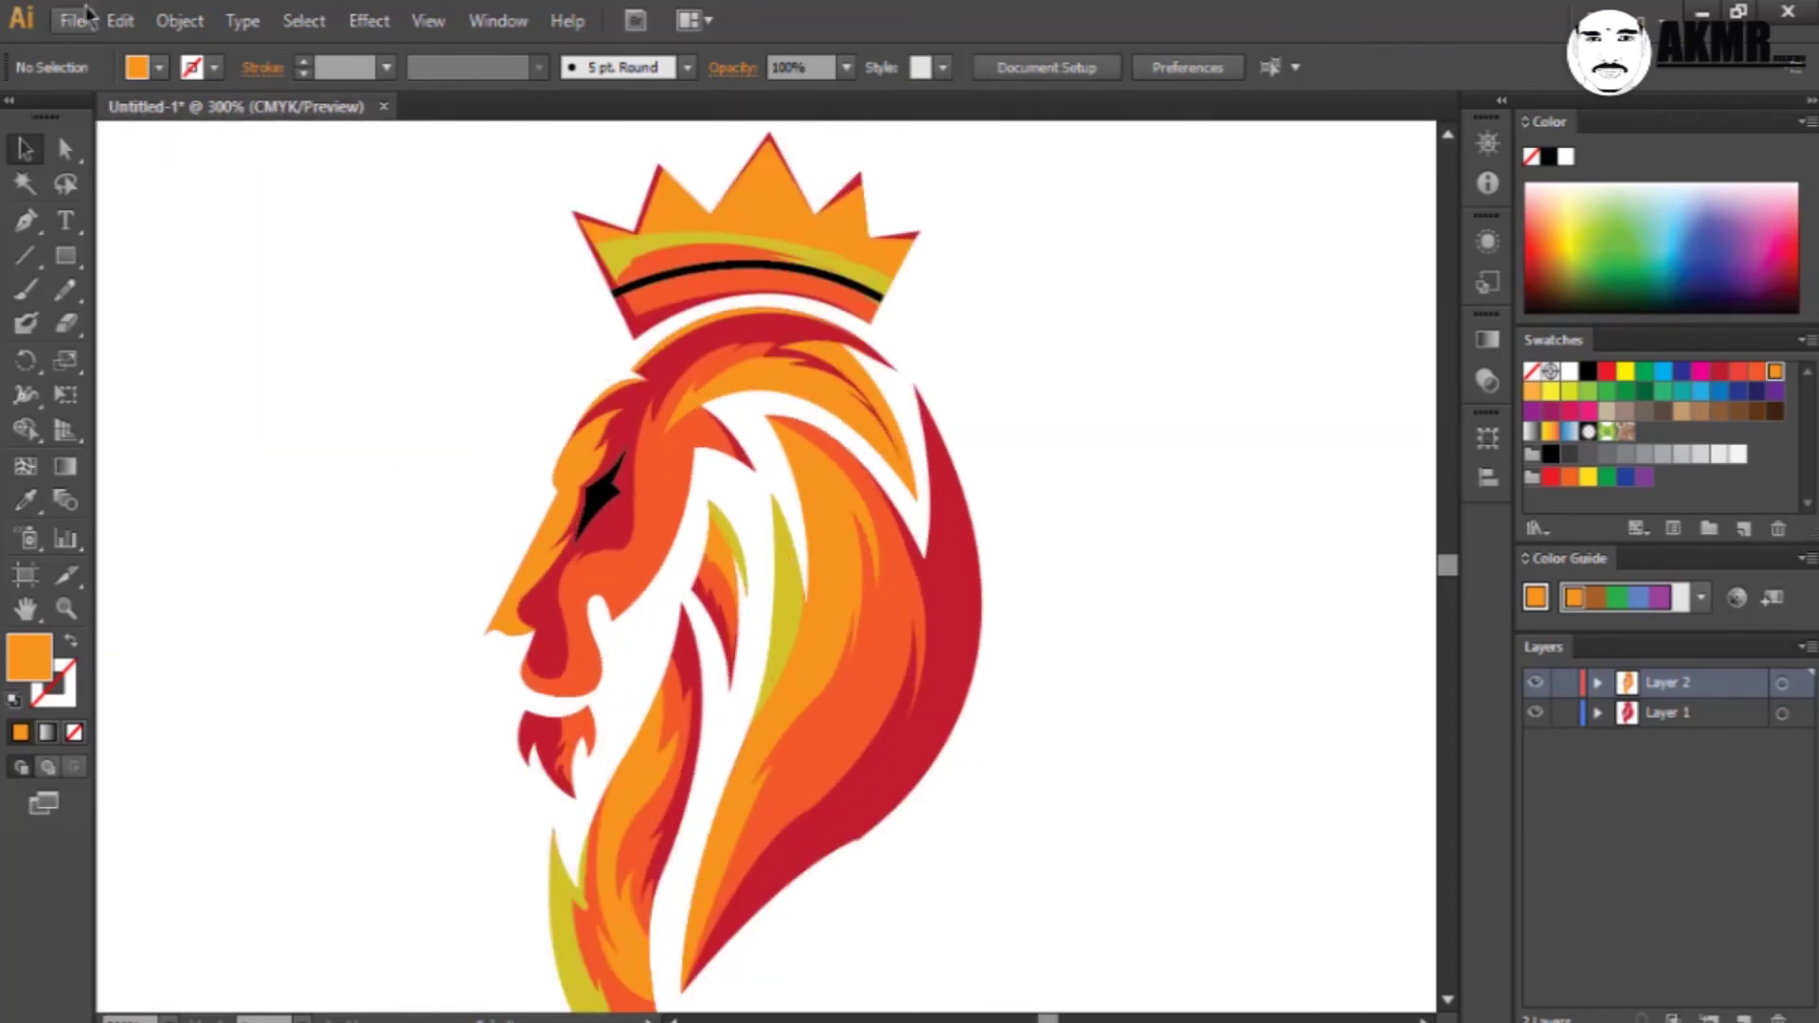